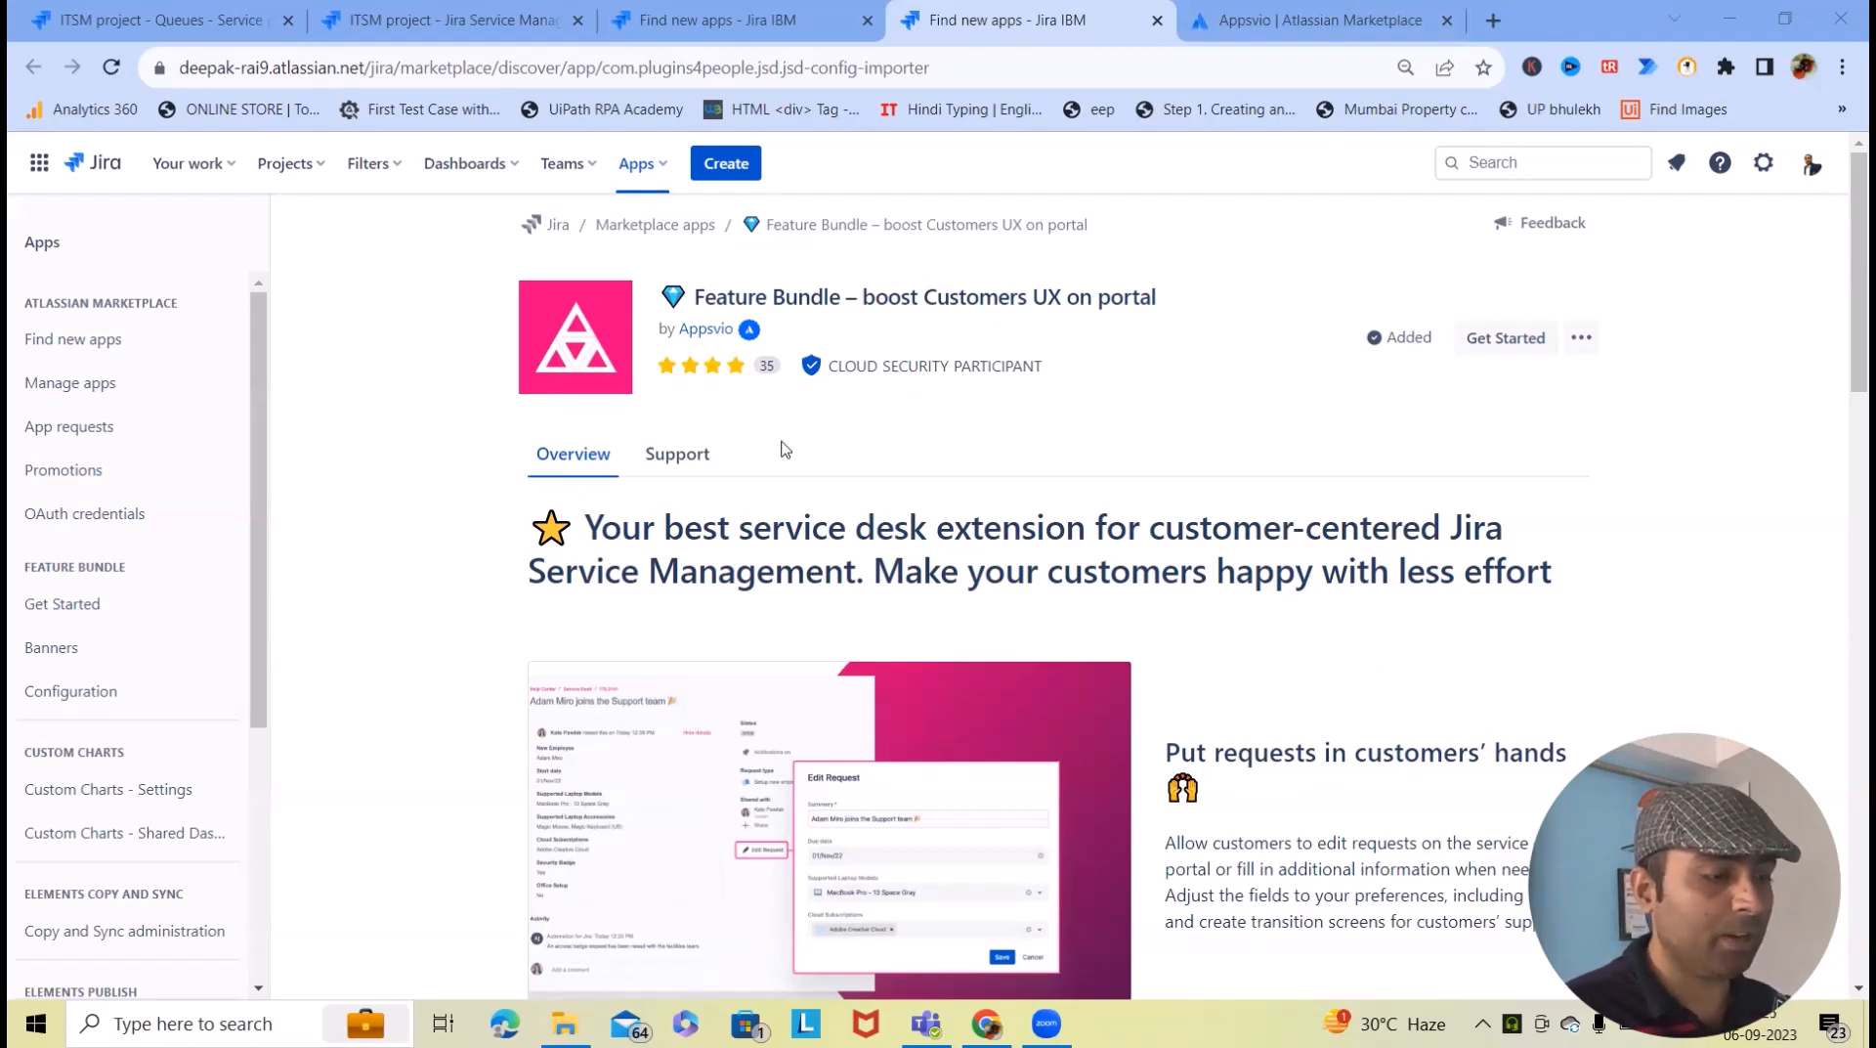
- Search the Find new apps page for 'Feature bundle'
{"action": "left_click", "coordinate": [637, 164]}
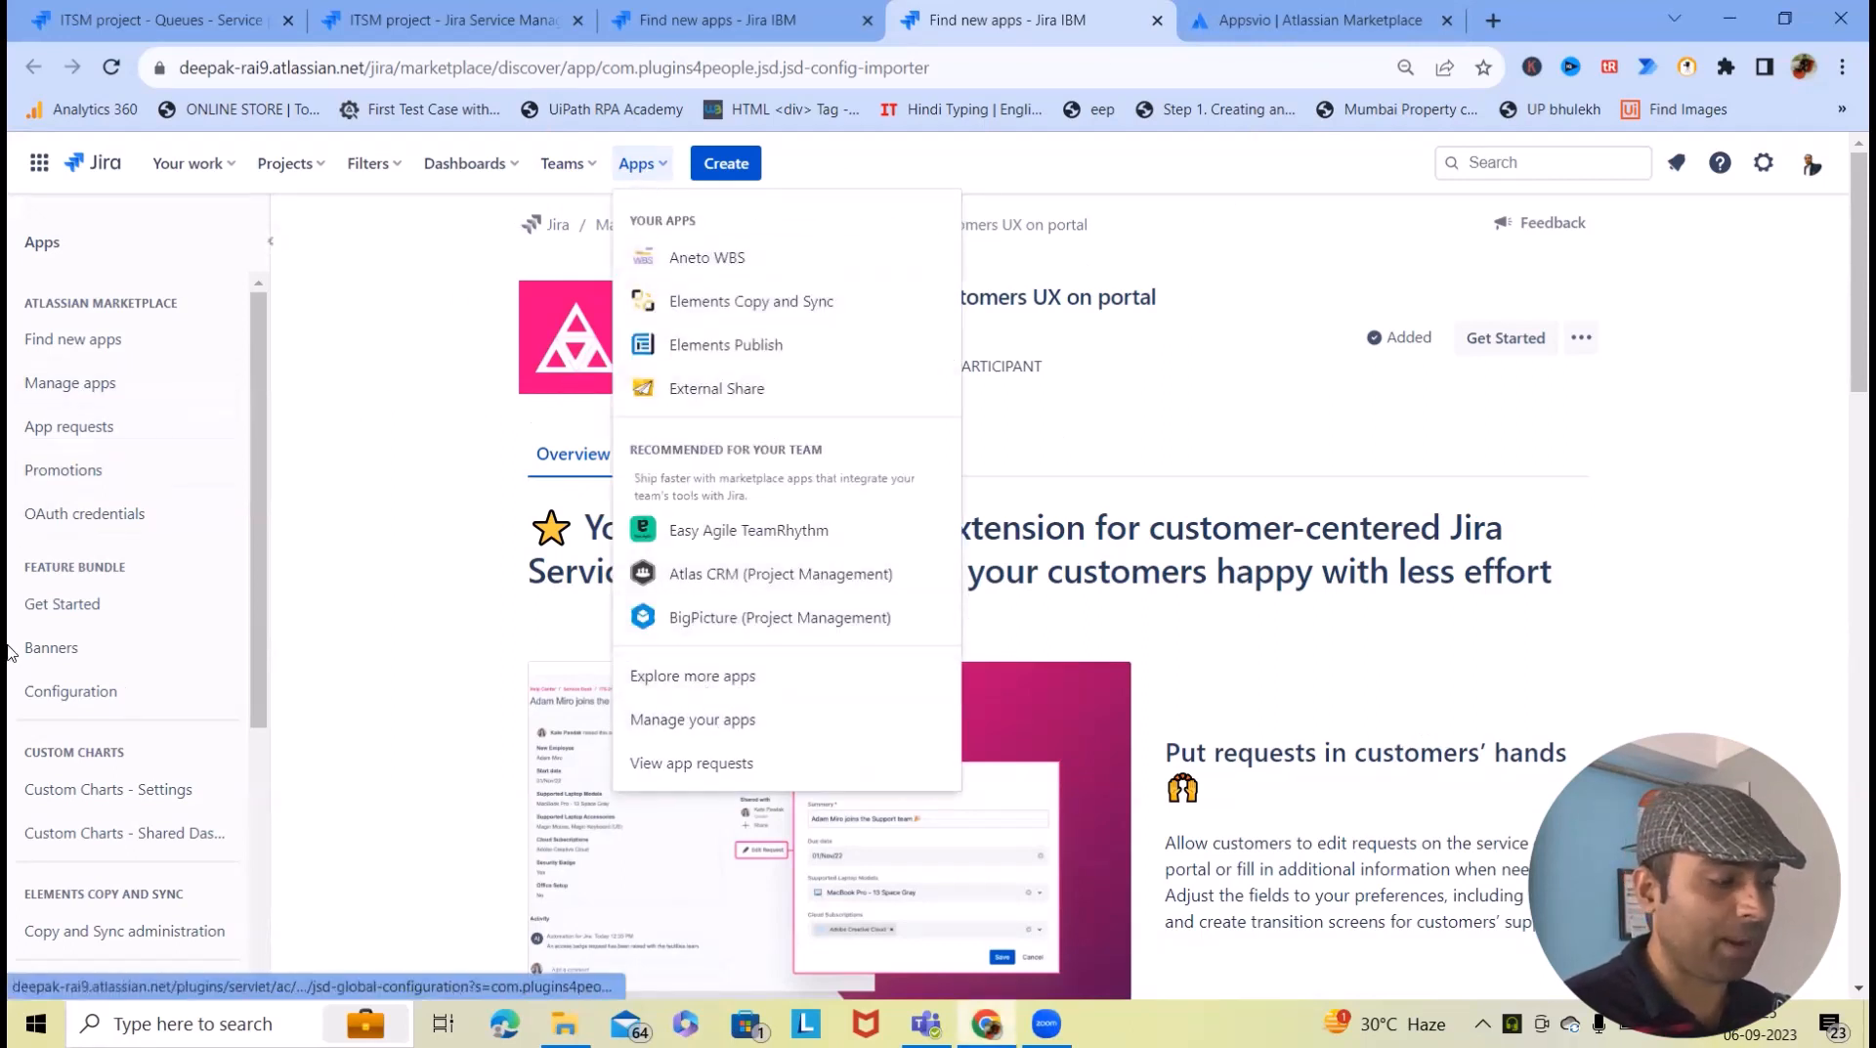
{"action": "left_click", "coordinate": [88, 352]}
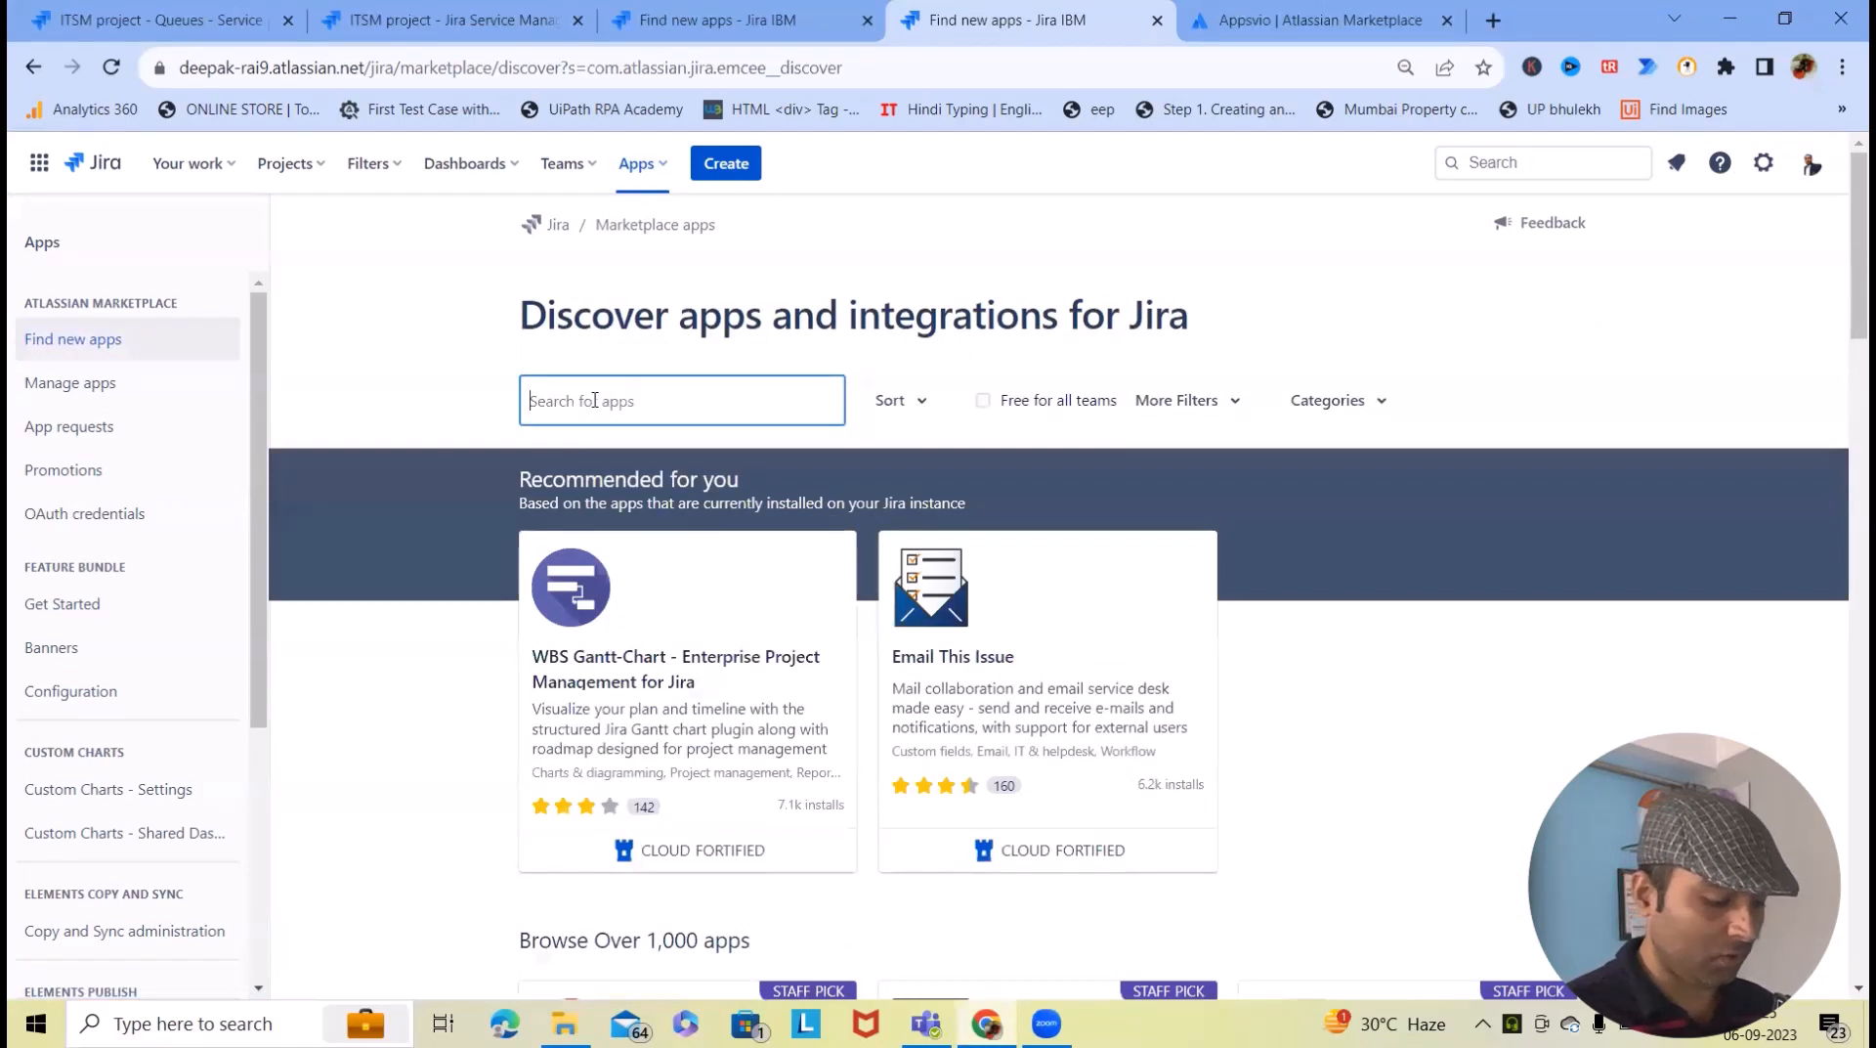
{"action": "type", "text": "Feature "}
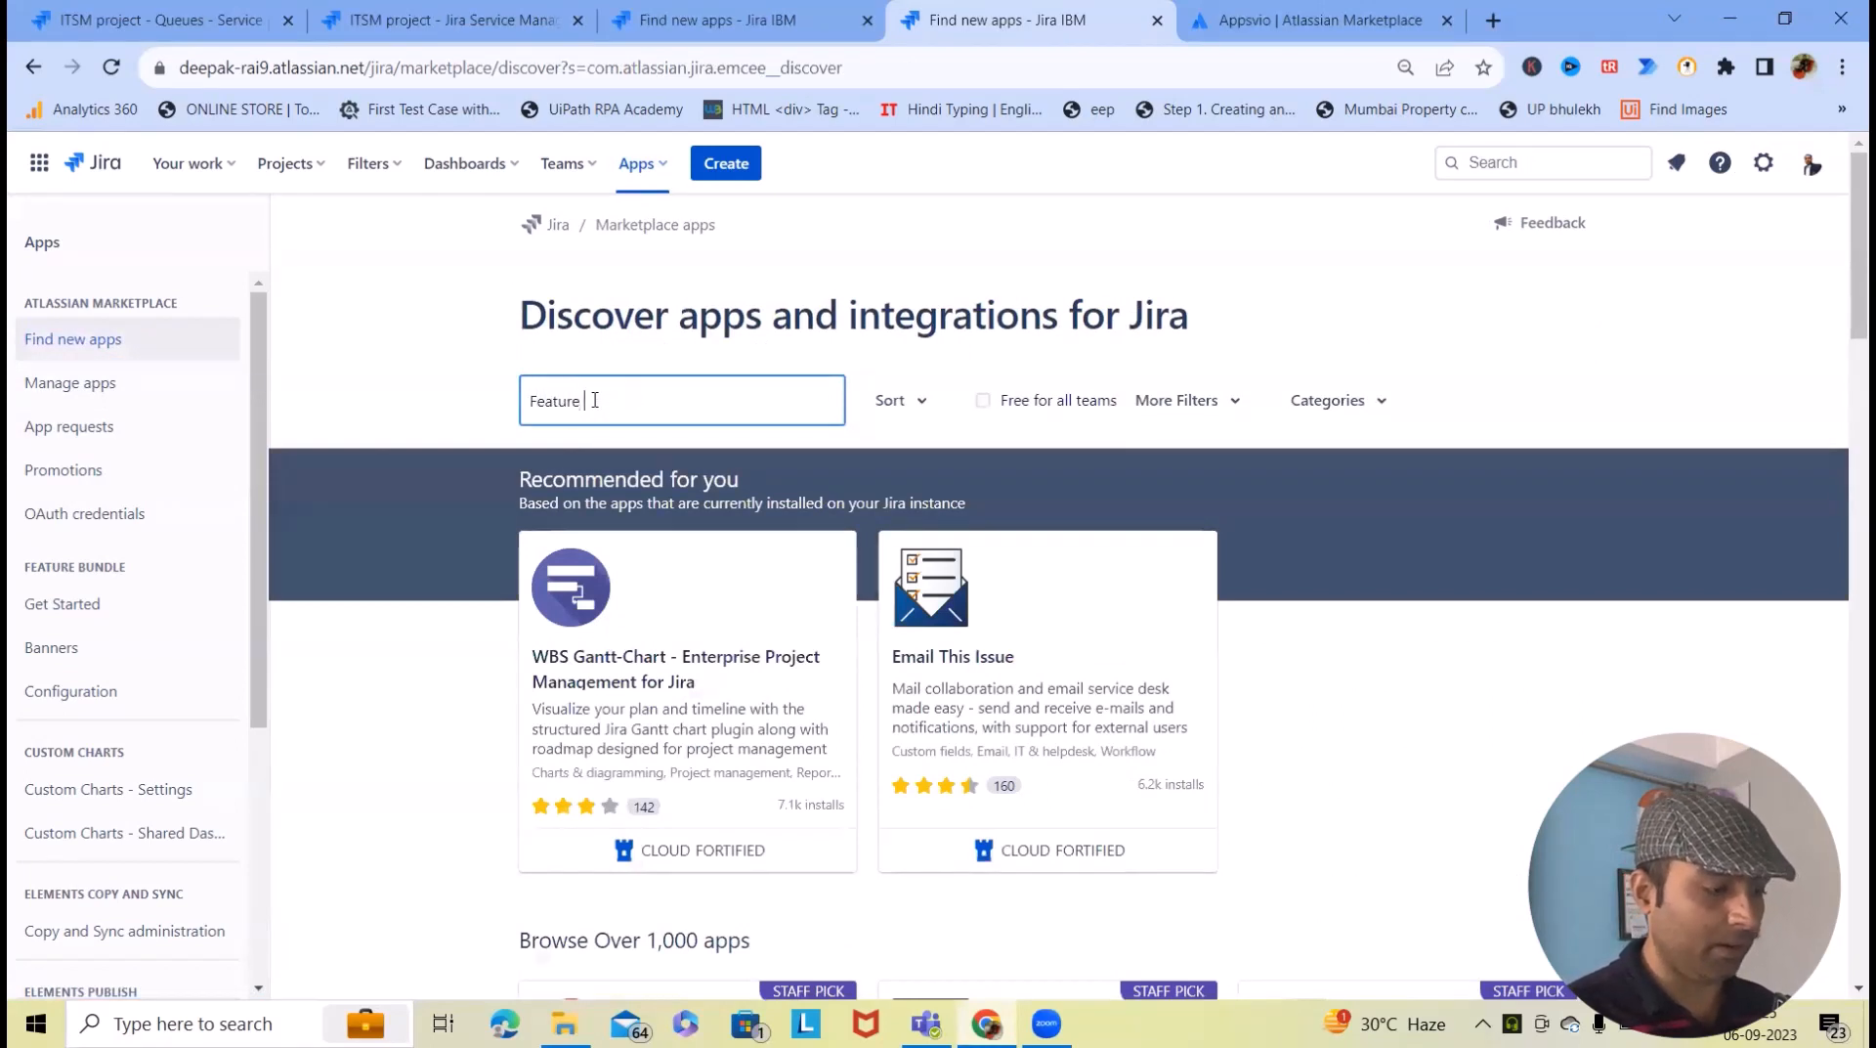
{"action": "type", "text": "bundle"}
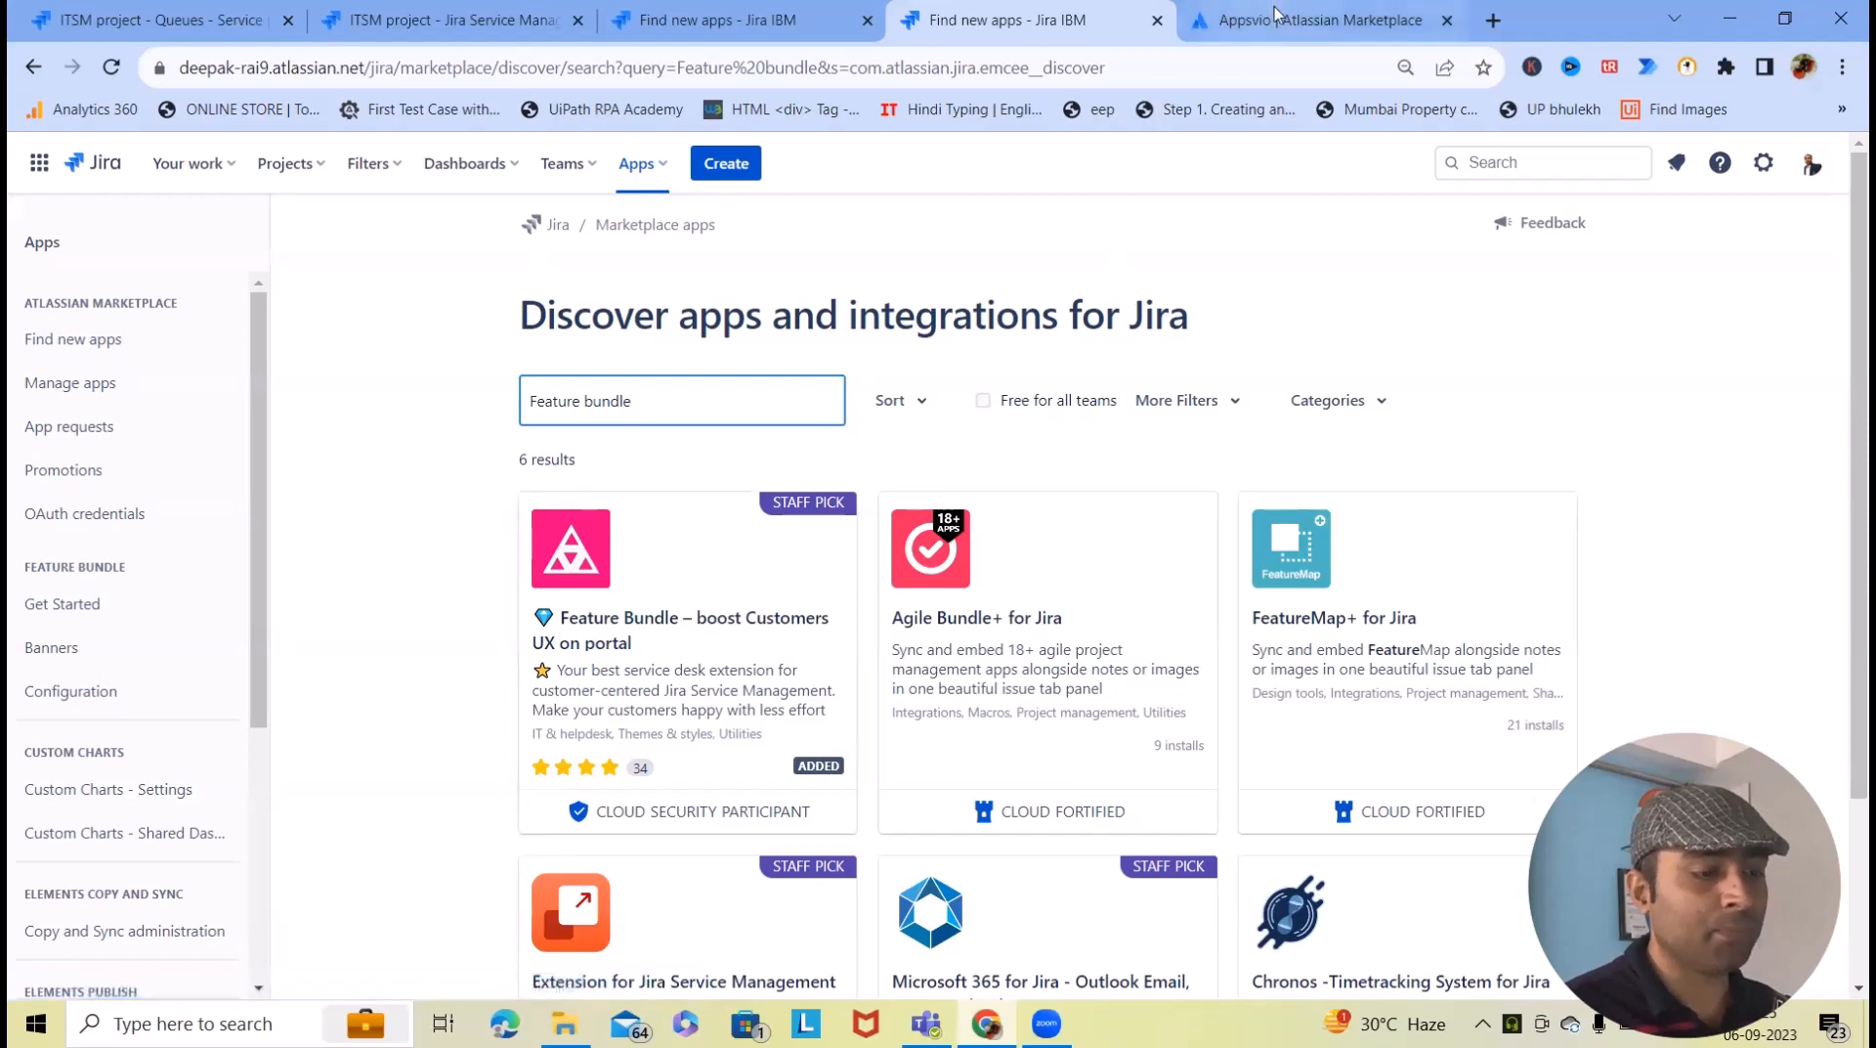
- Open the Feature Bundle app from the search results in a new tab
{"action": "left_click", "coordinate": [1314, 16]}
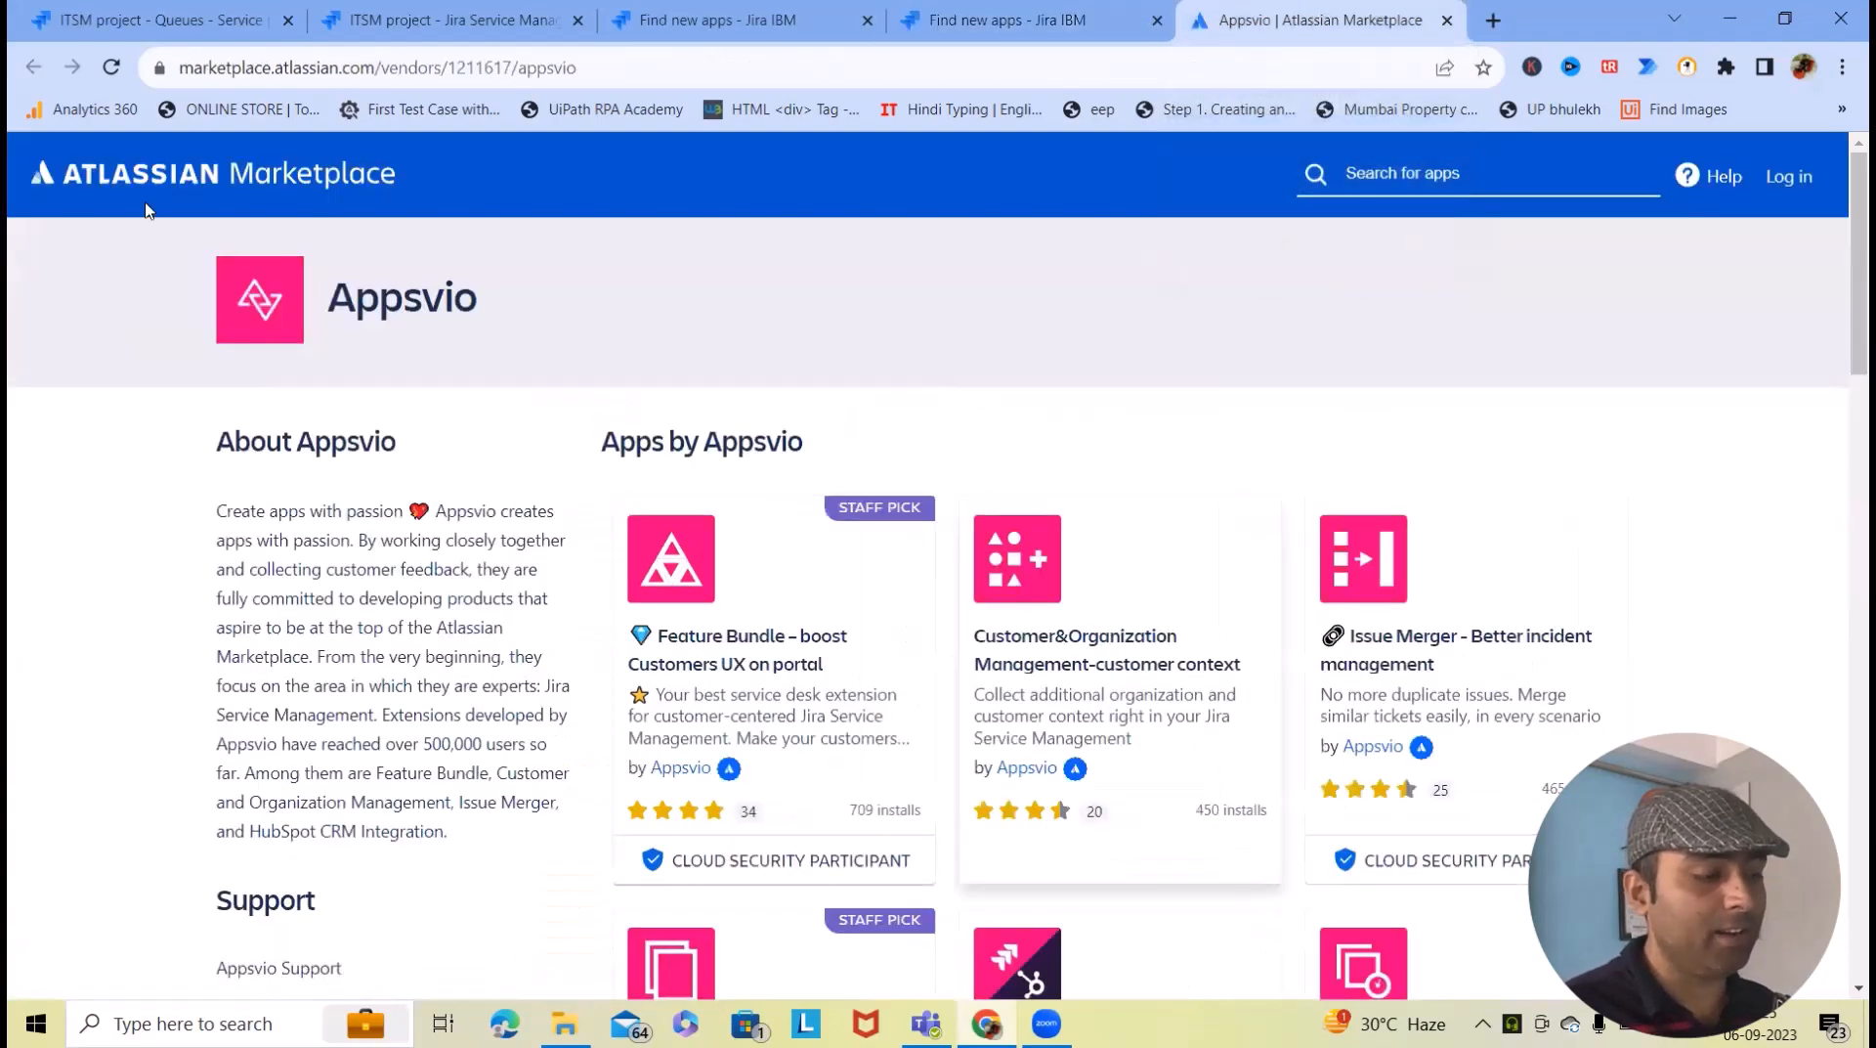
{"action": "left_click", "coordinate": [1036, 18]}
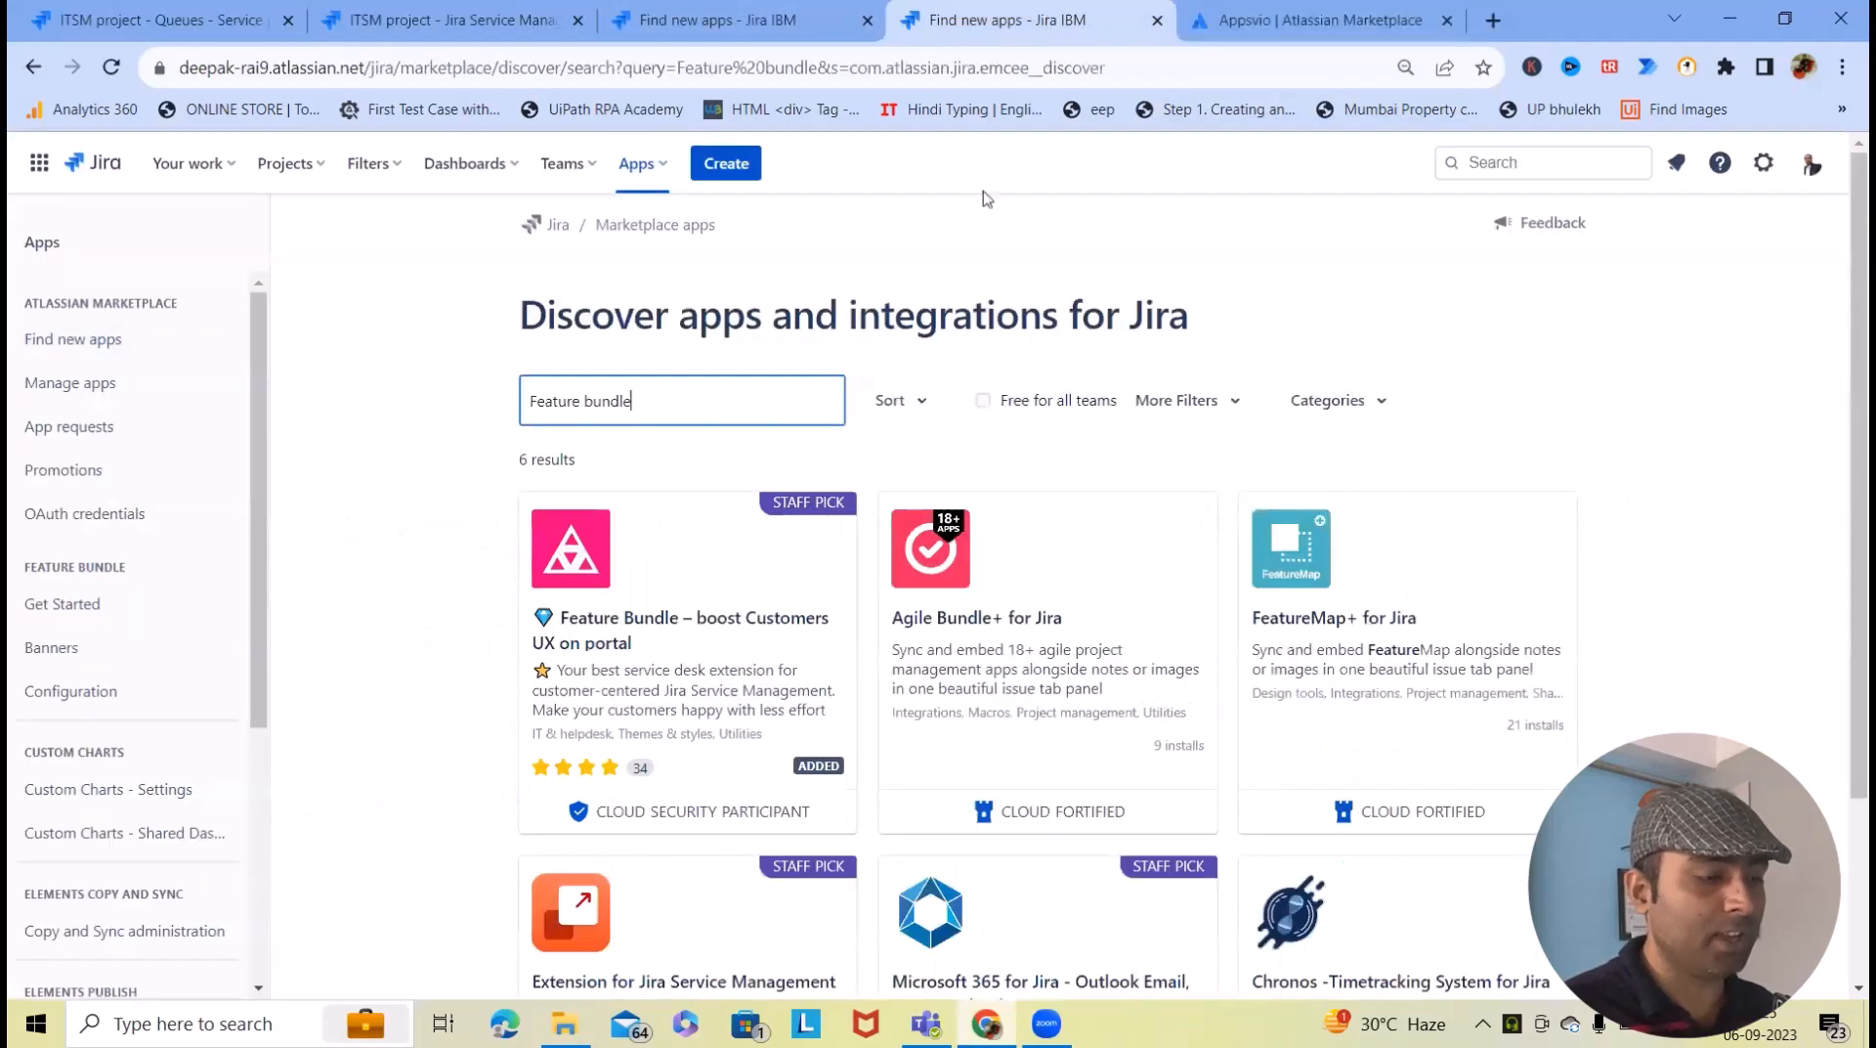
{"action": "right_click", "coordinate": [721, 623]}
{"action": "left_click", "coordinate": [785, 630]}
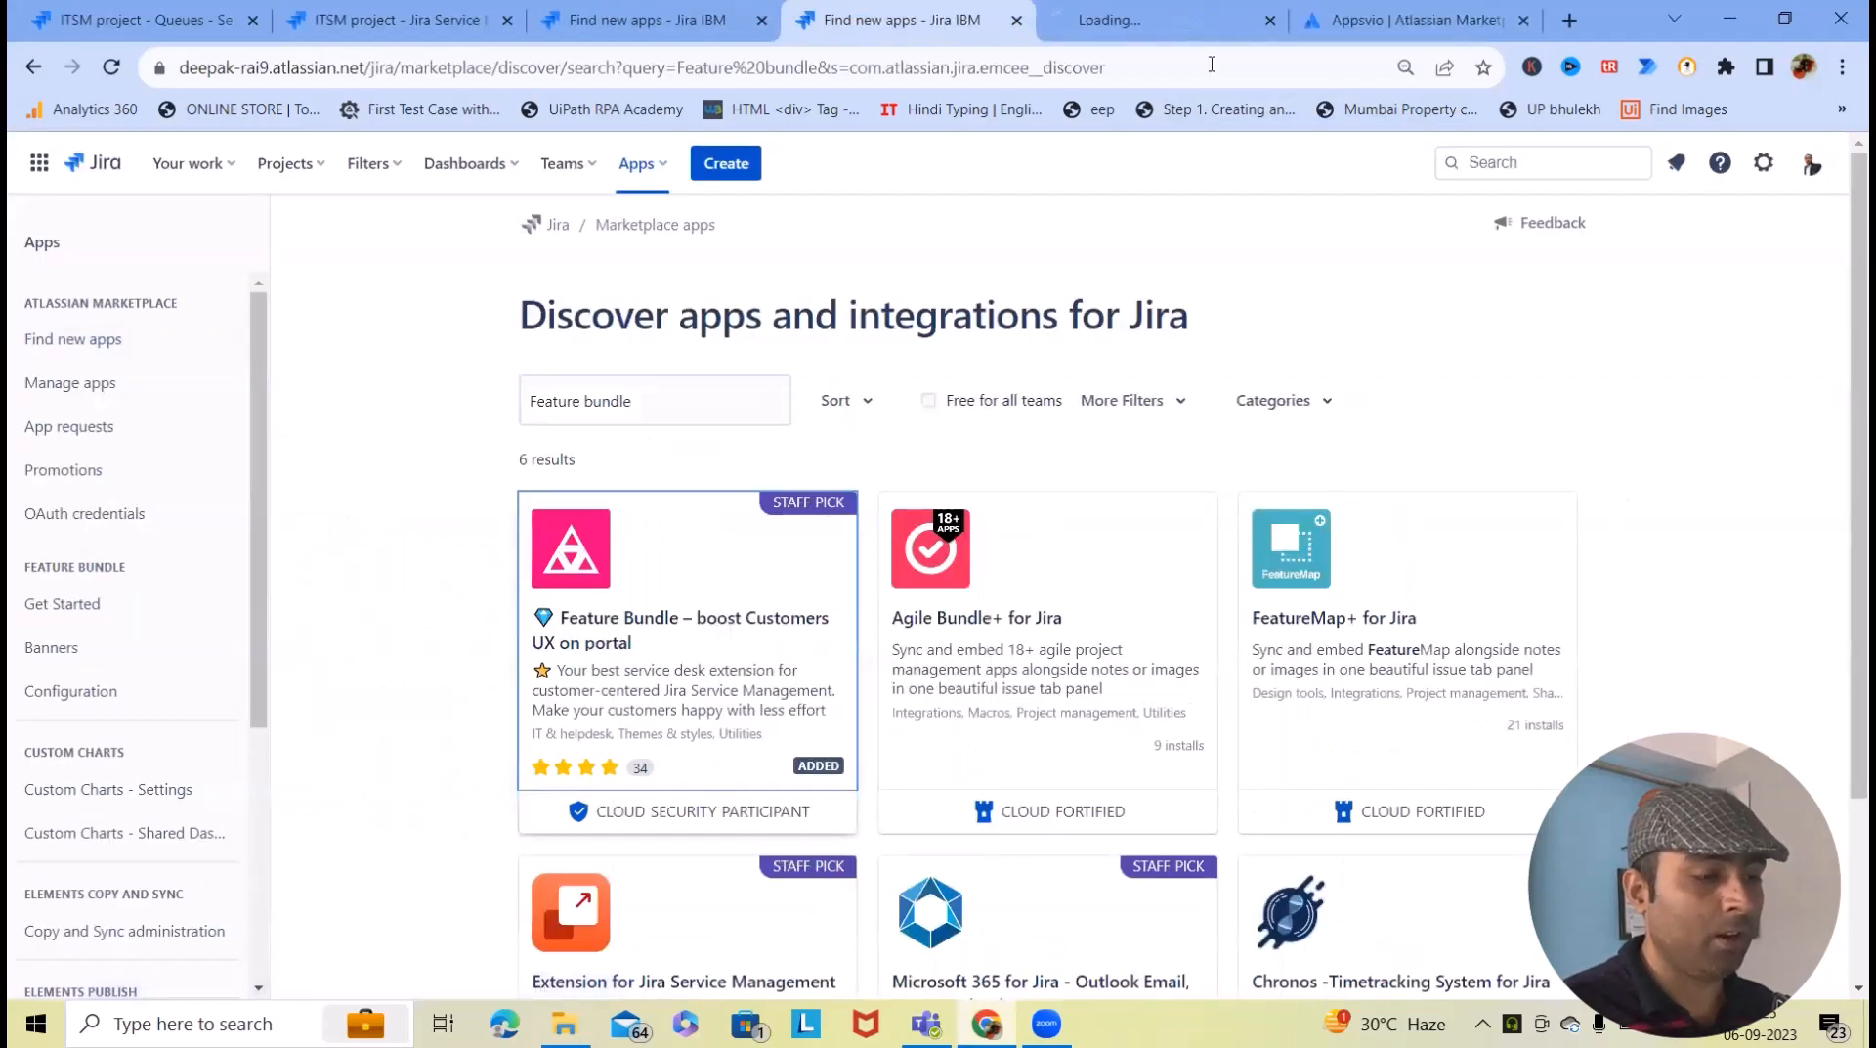
{"action": "left_click", "coordinate": [1159, 22]}
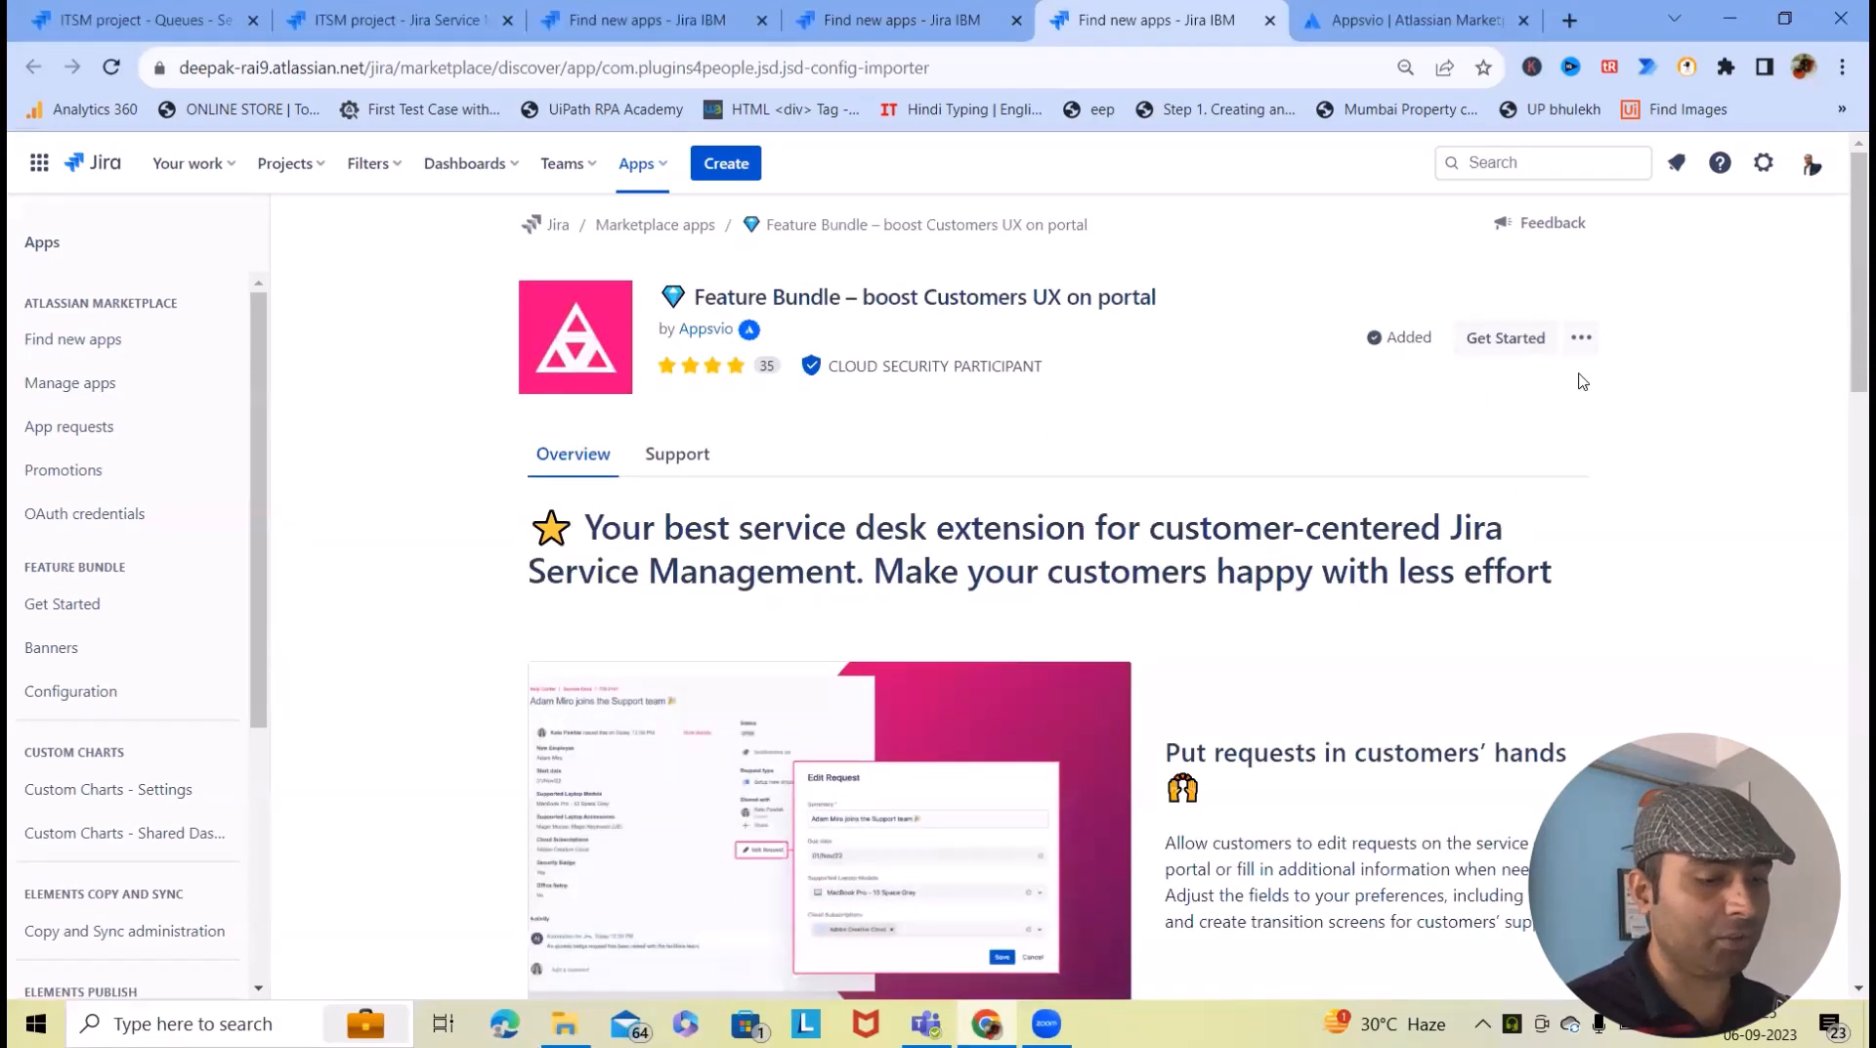
- Read through the Feature Bundle app's overview listing
{"action": "scroll", "coordinate": [1336, 486], "scroll_direction": "down", "scroll_amount": 20}
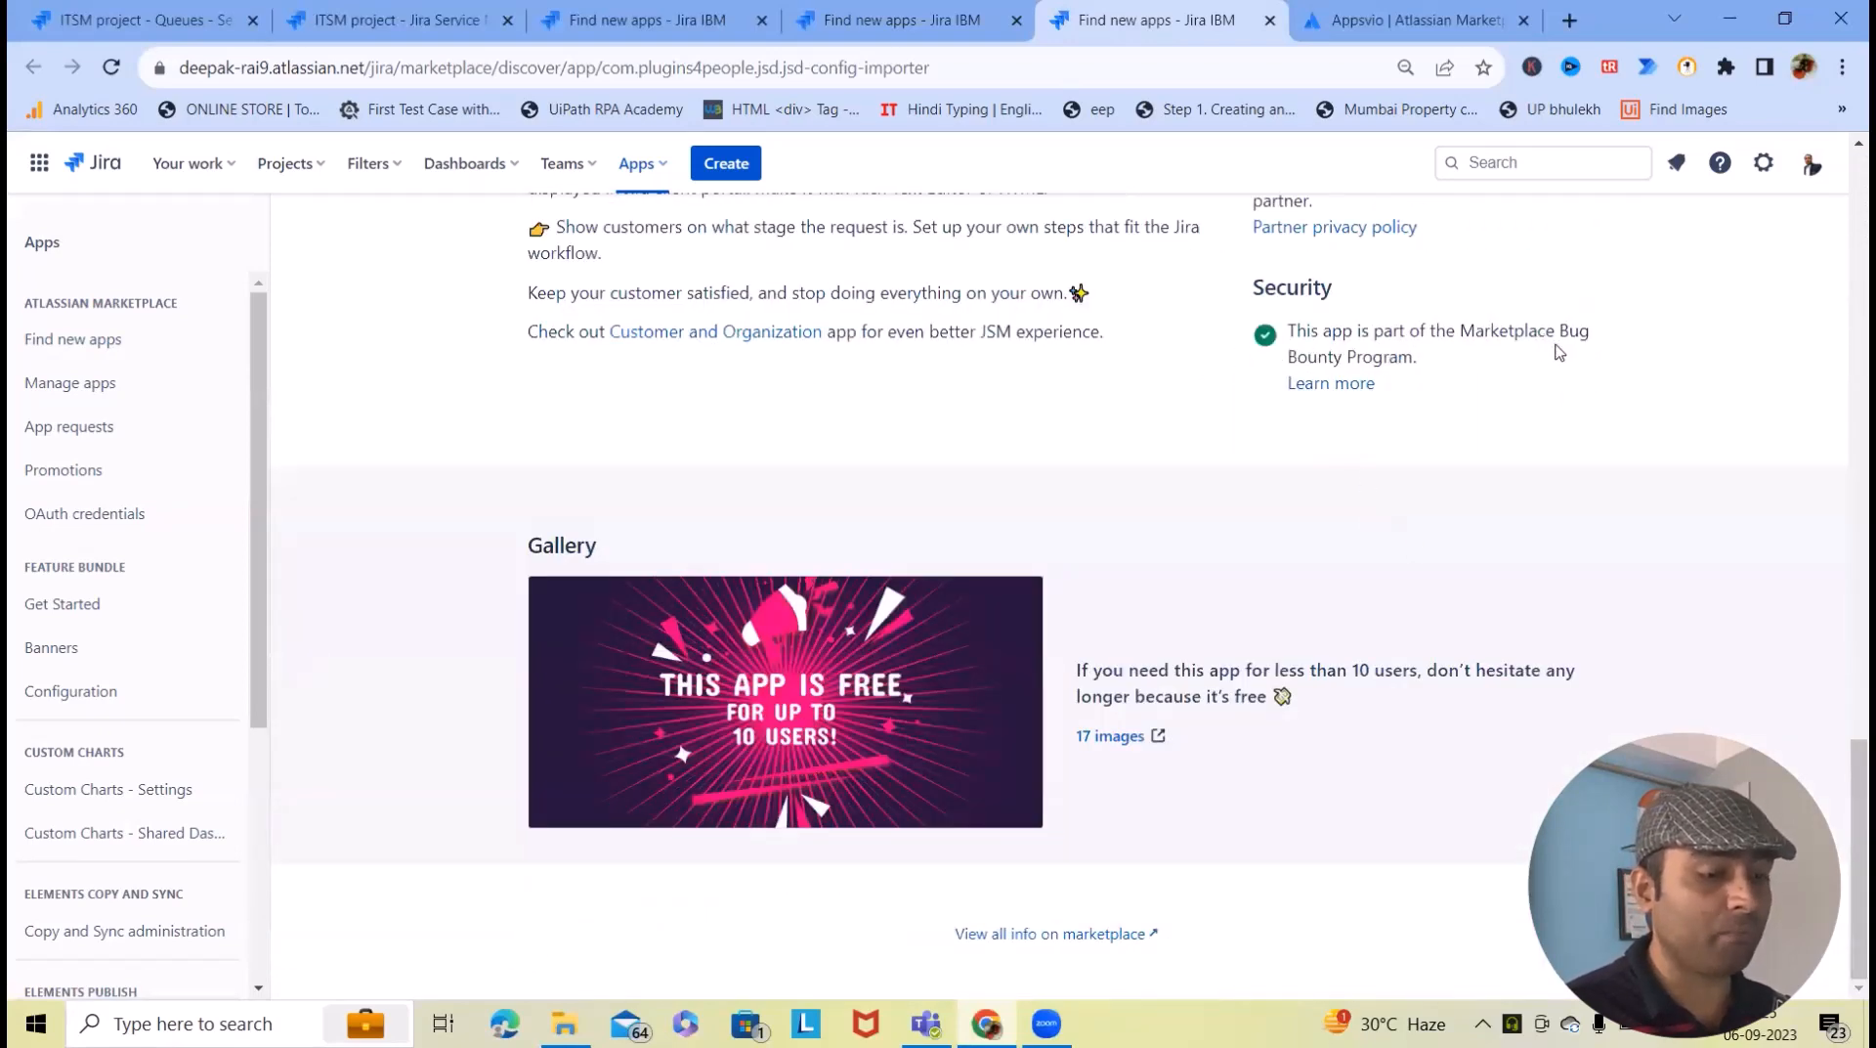
{"action": "scroll", "coordinate": [1341, 363], "scroll_direction": "up", "scroll_amount": 6}
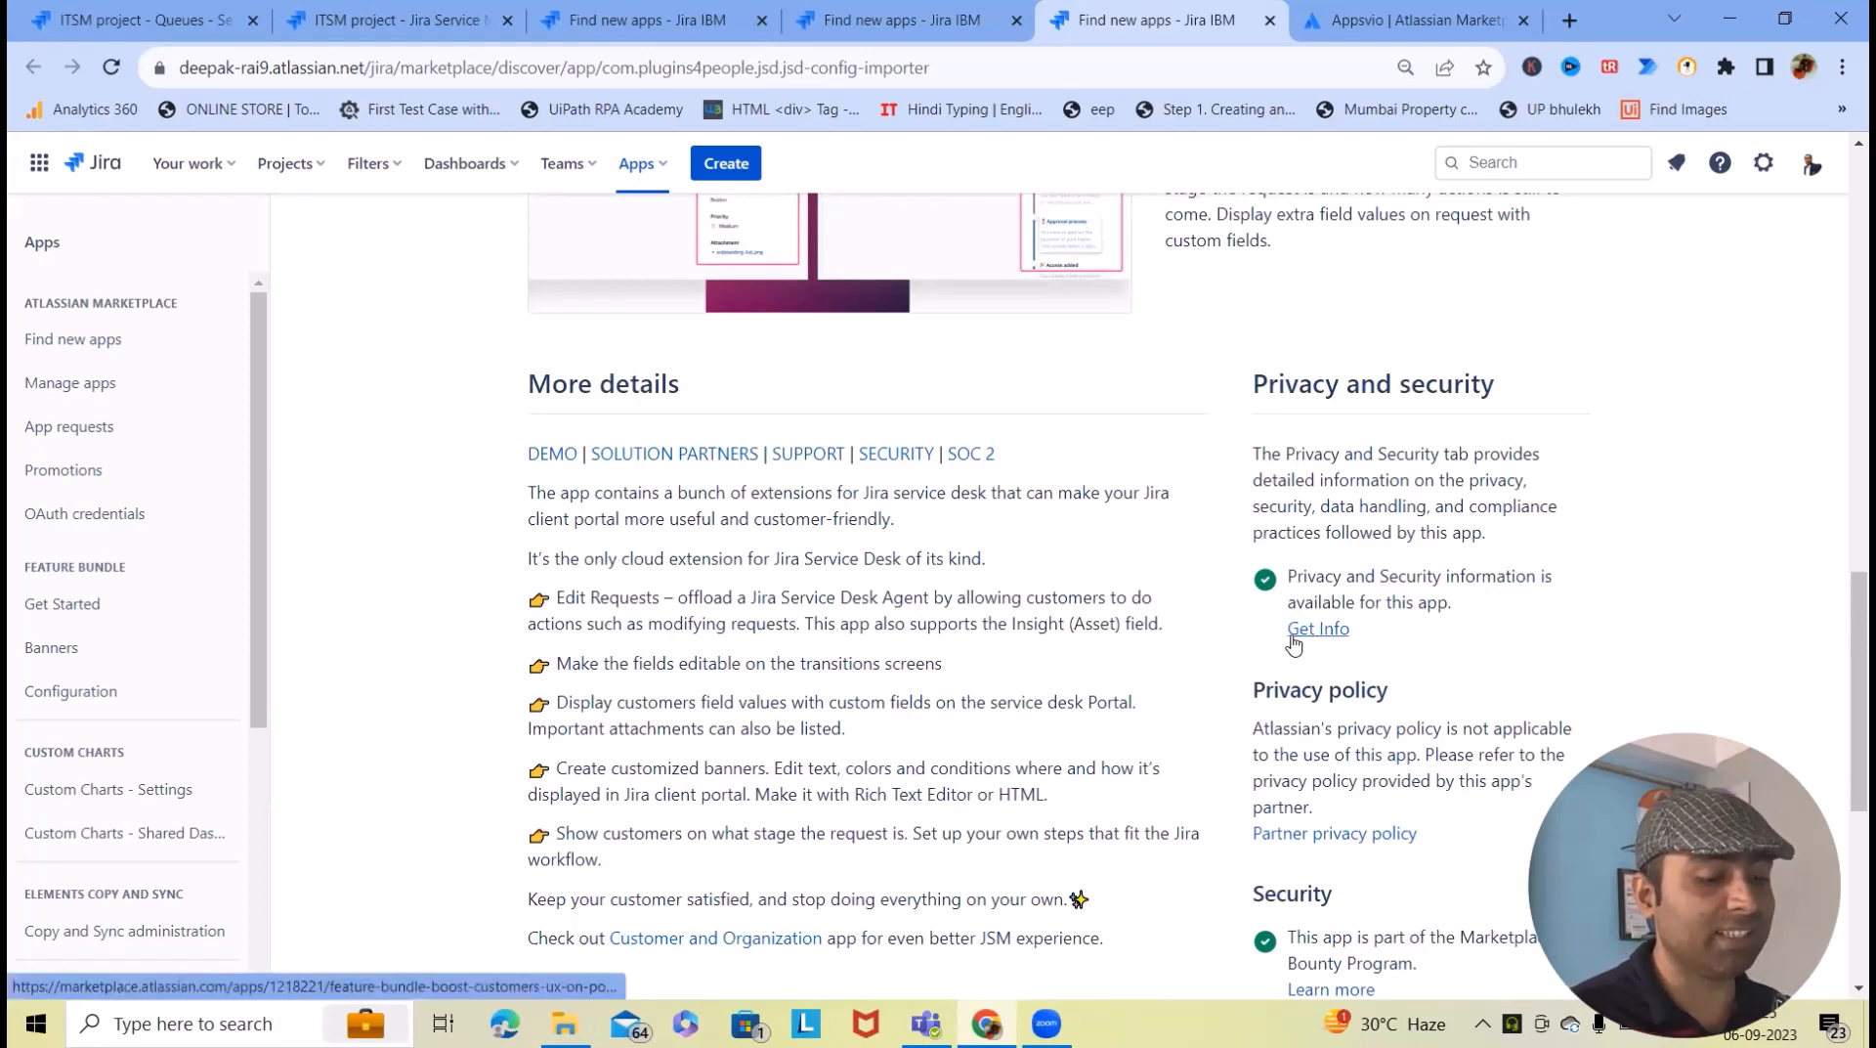
{"action": "scroll", "coordinate": [1270, 819], "scroll_direction": "up", "scroll_amount": 3}
{"action": "scroll", "coordinate": [1310, 548], "scroll_direction": "down", "scroll_amount": 3}
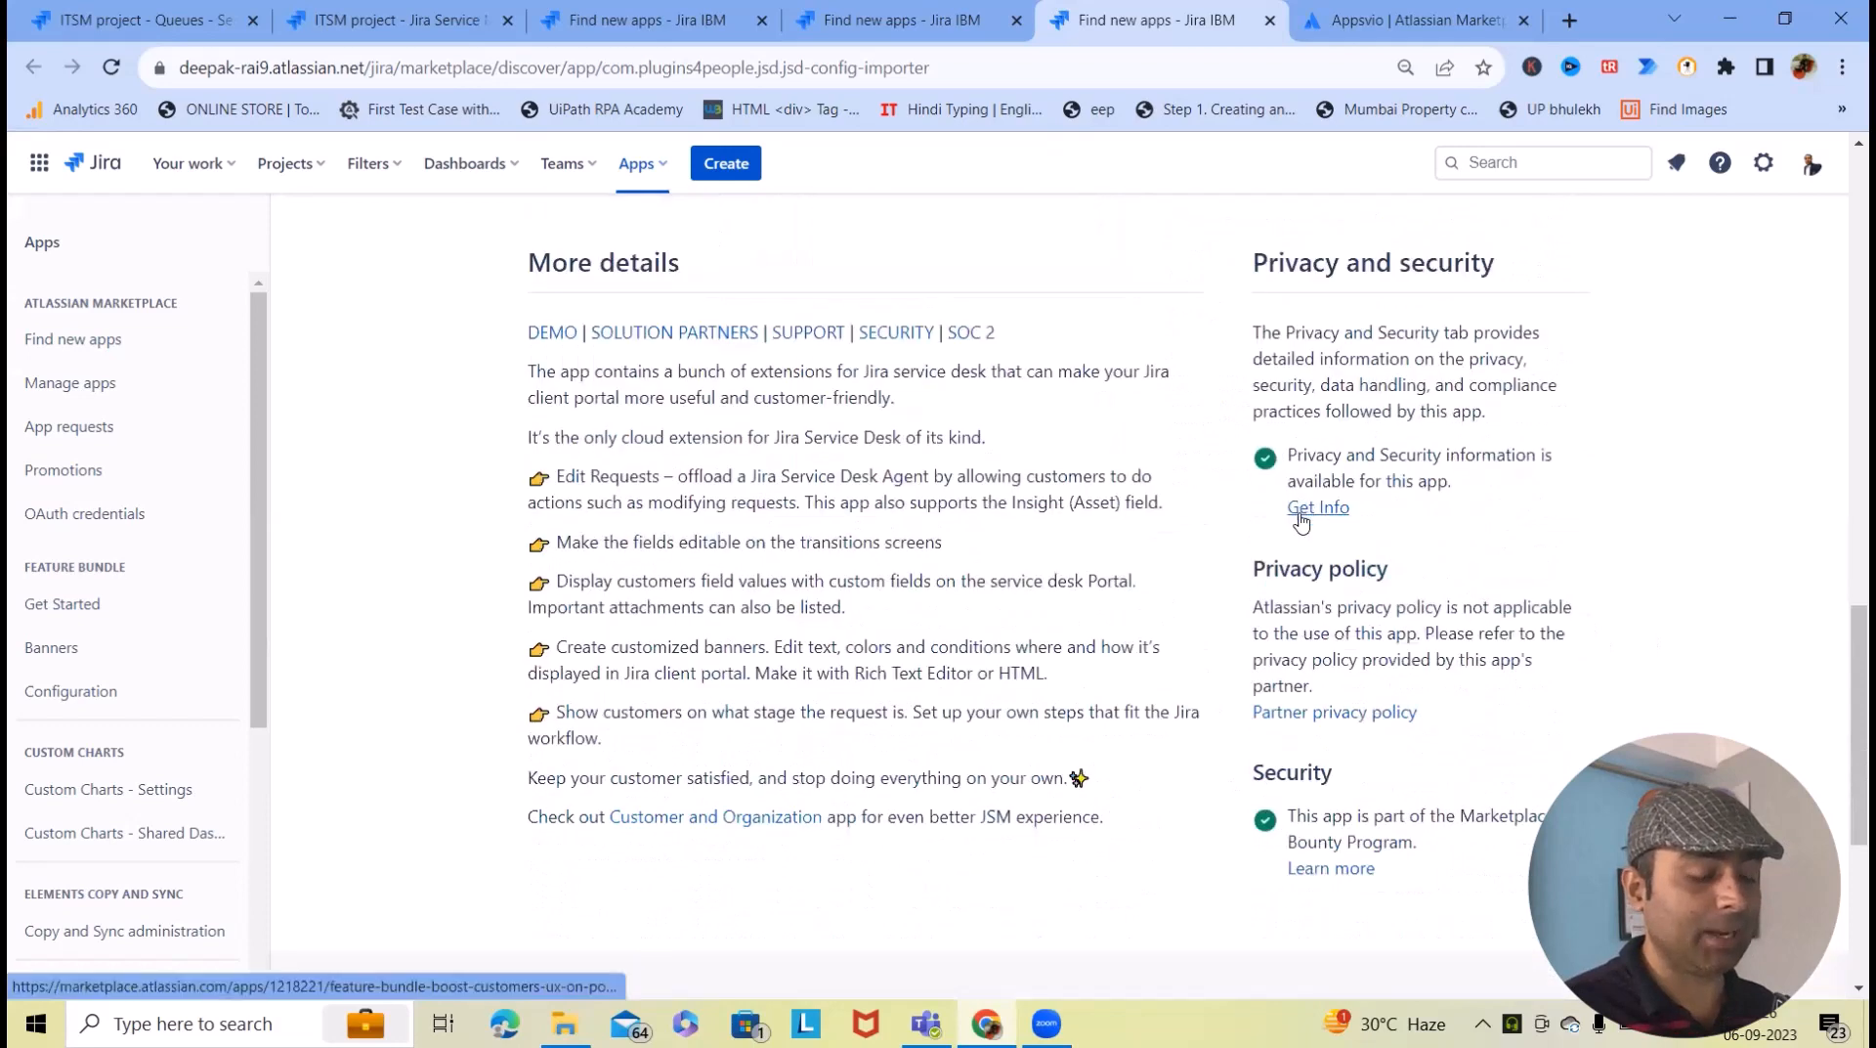
{"action": "scroll", "coordinate": [1235, 548], "scroll_direction": "up", "scroll_amount": 6}
{"action": "scroll", "coordinate": [1216, 581], "scroll_direction": "up", "scroll_amount": 10}
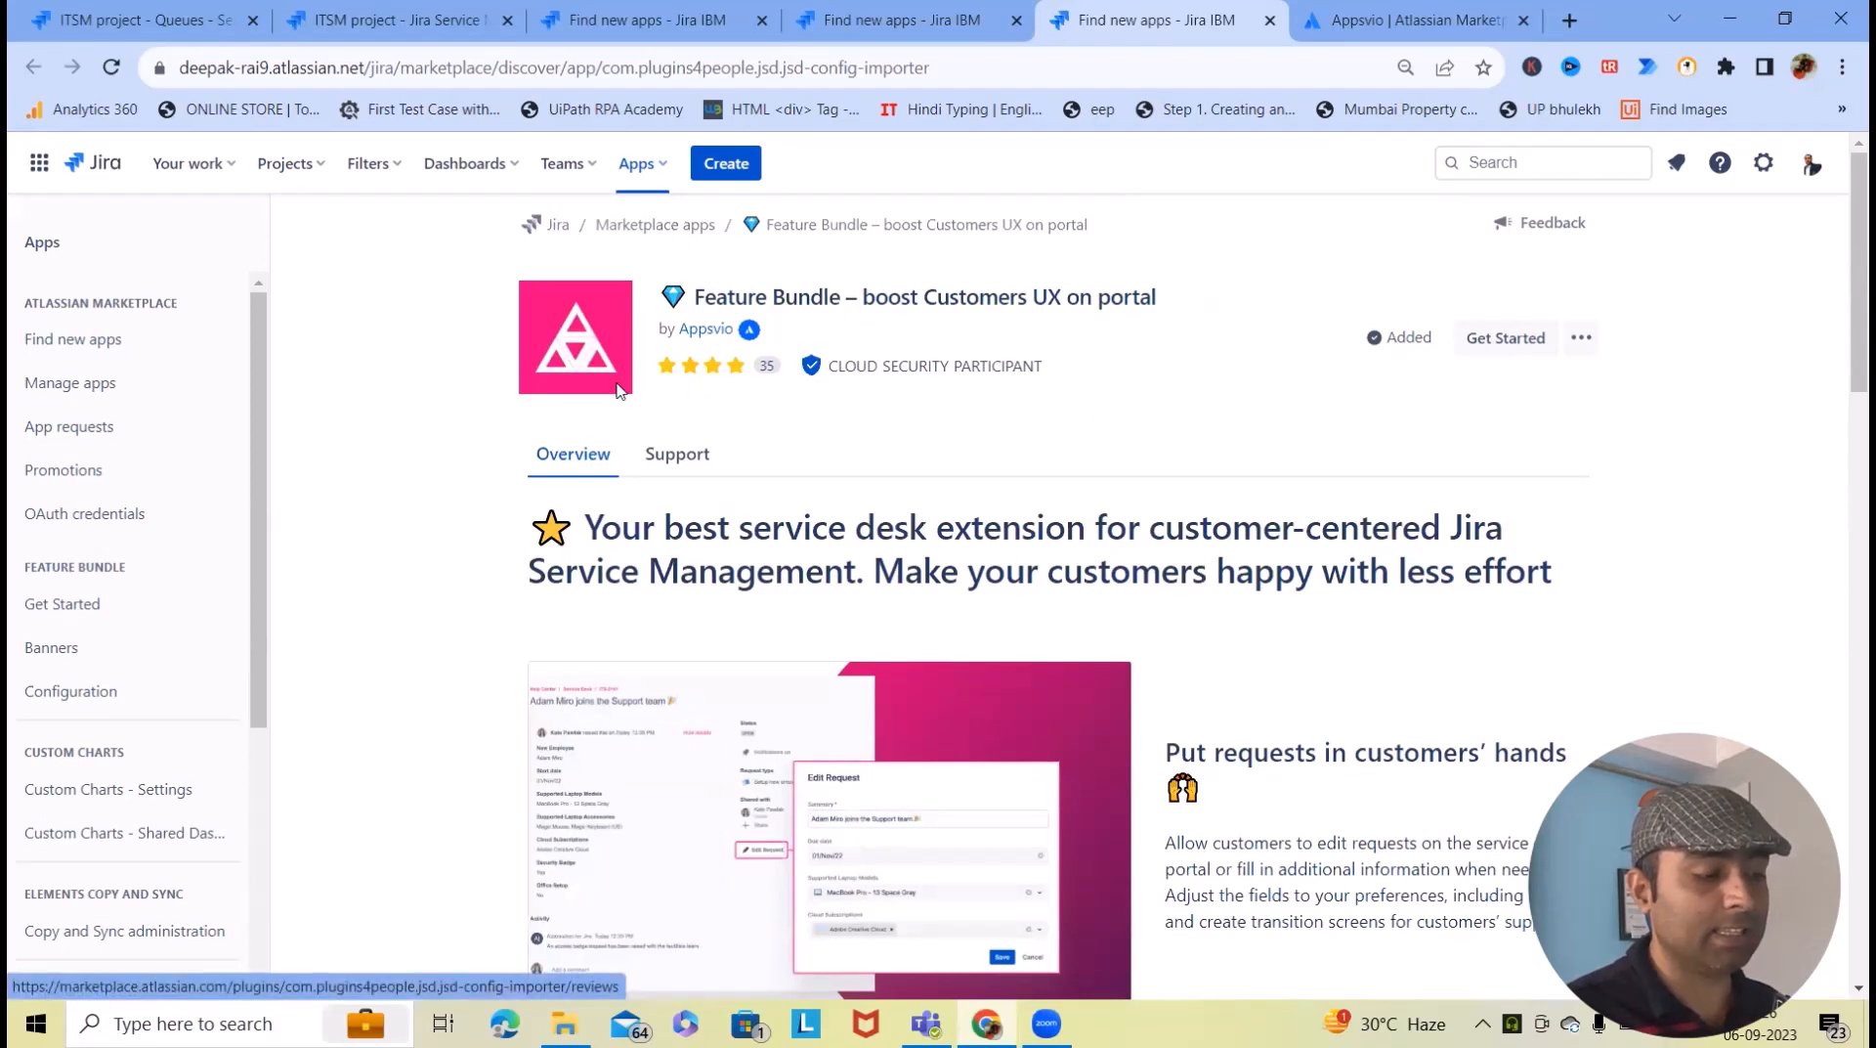
{"action": "mouse_move", "coordinate": [819, 372]}
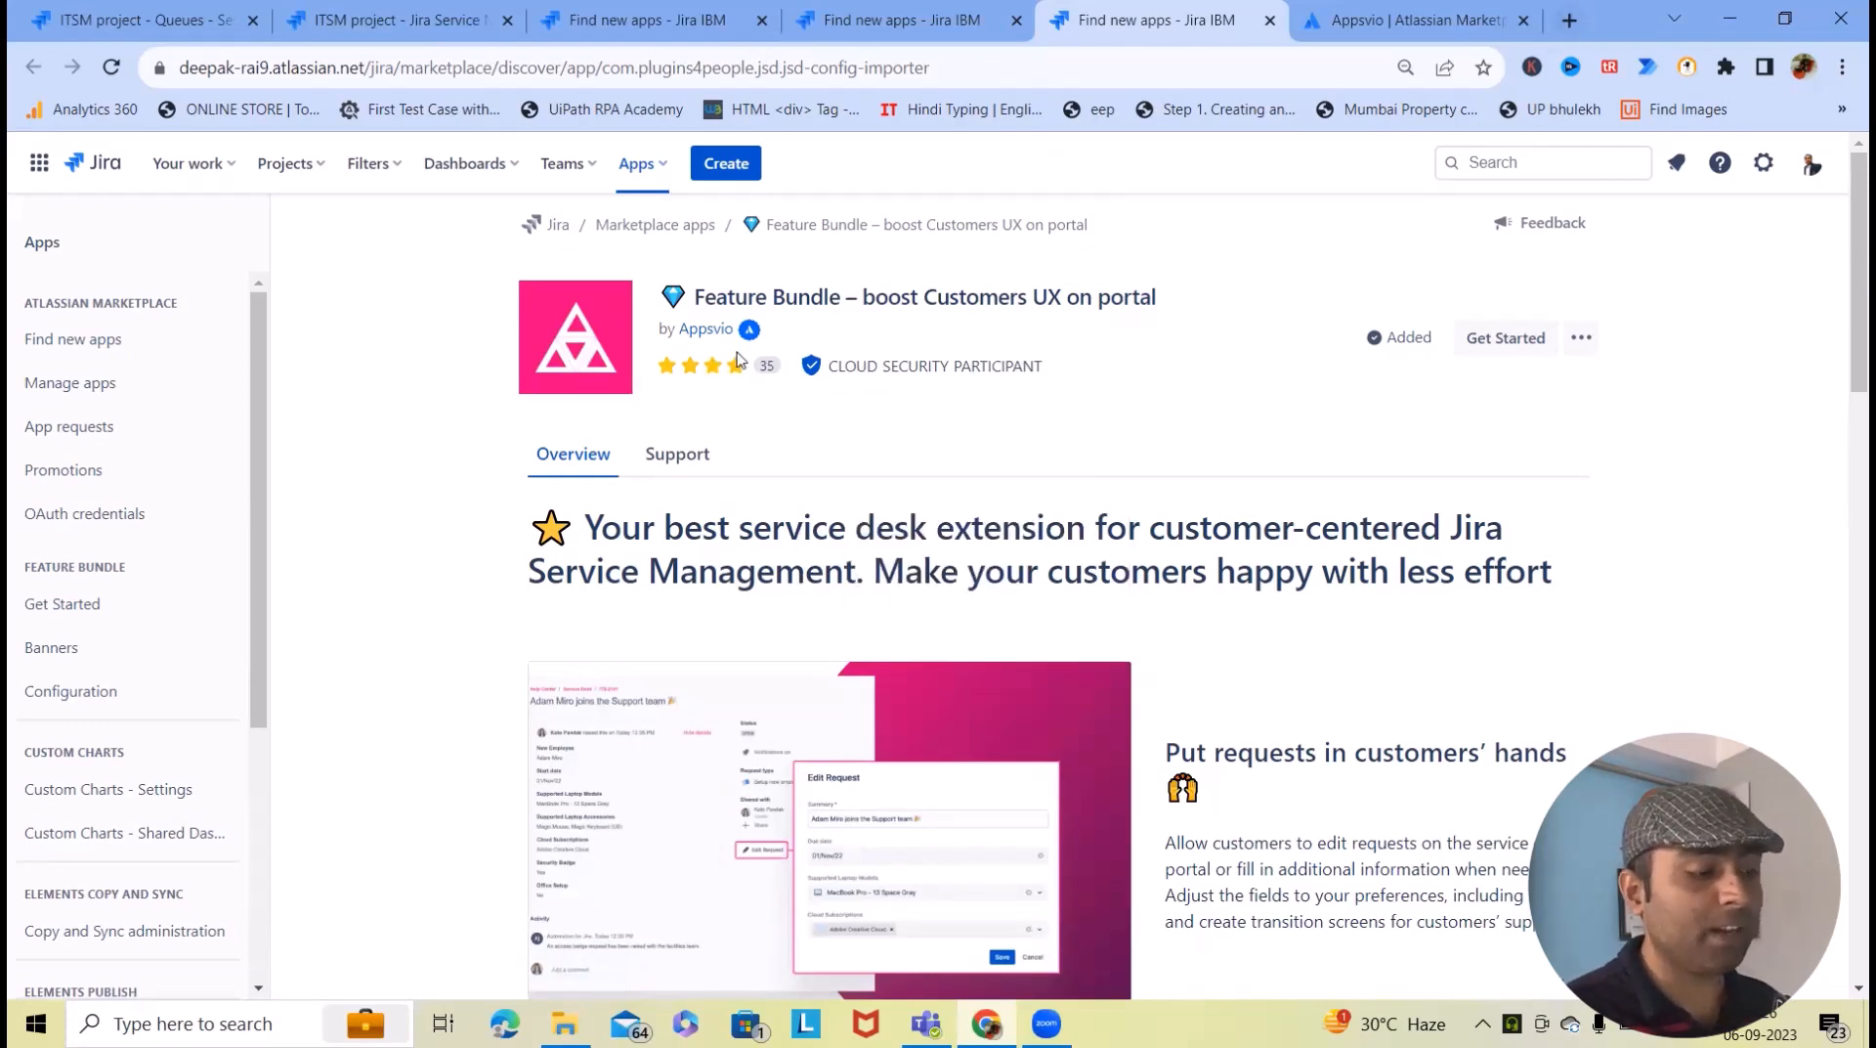
- Review the Appsvio vendor page and contact details, then return to the Jira search results
{"action": "left_click", "coordinate": [708, 330]}
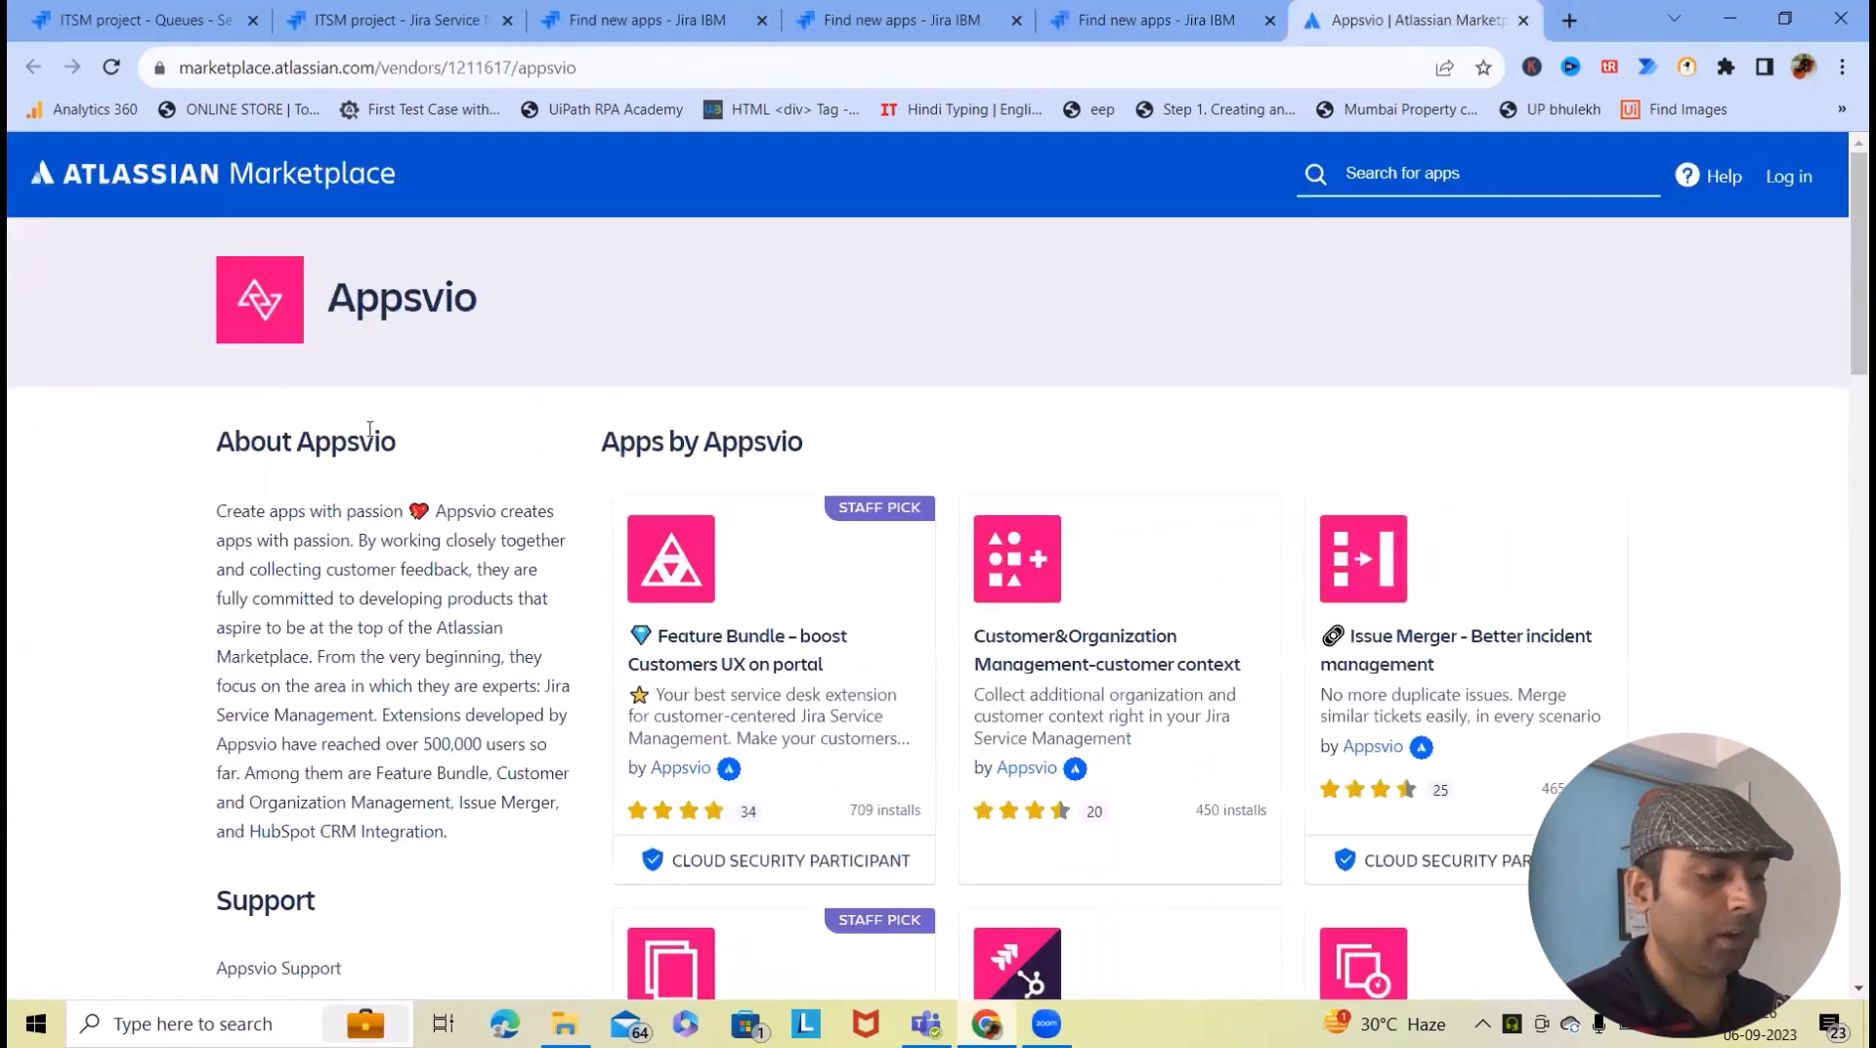
{"action": "scroll", "coordinate": [369, 428], "scroll_direction": "down", "scroll_amount": 9}
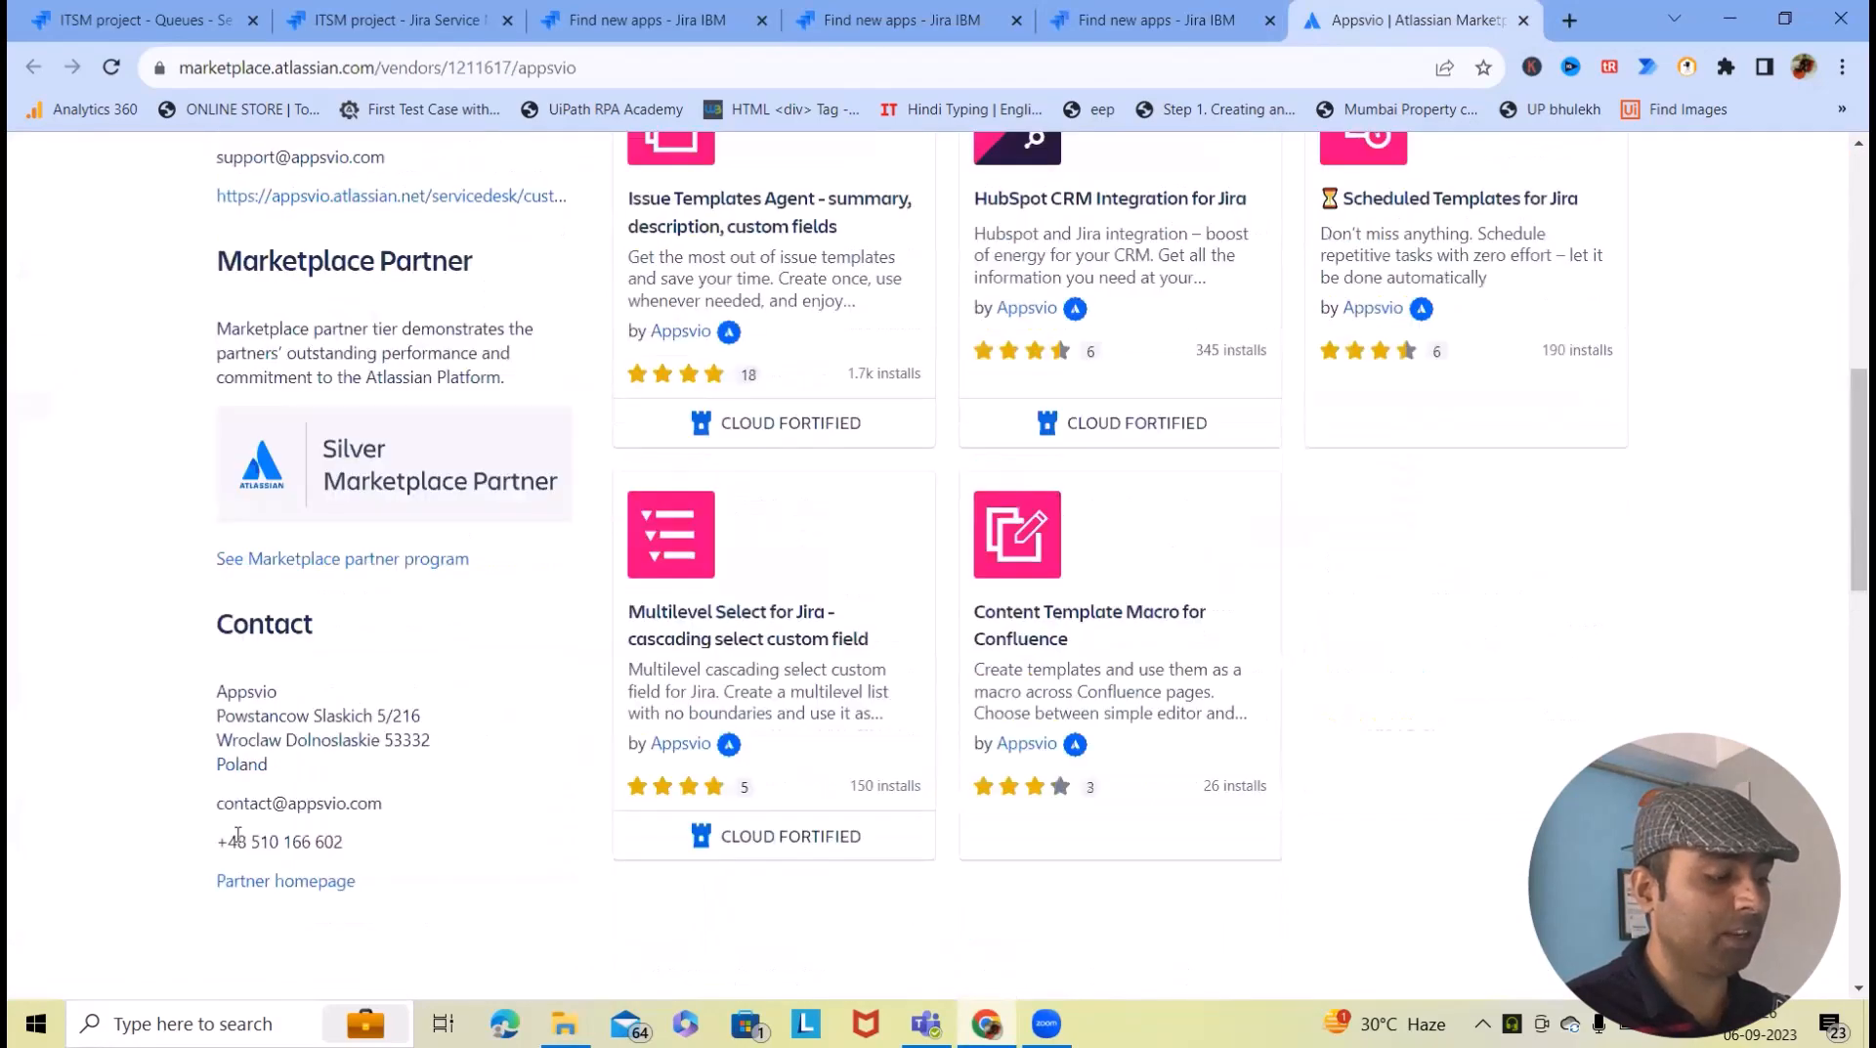
{"action": "left_click_drag", "start_coordinate": [201, 813], "coordinate": [436, 846]}
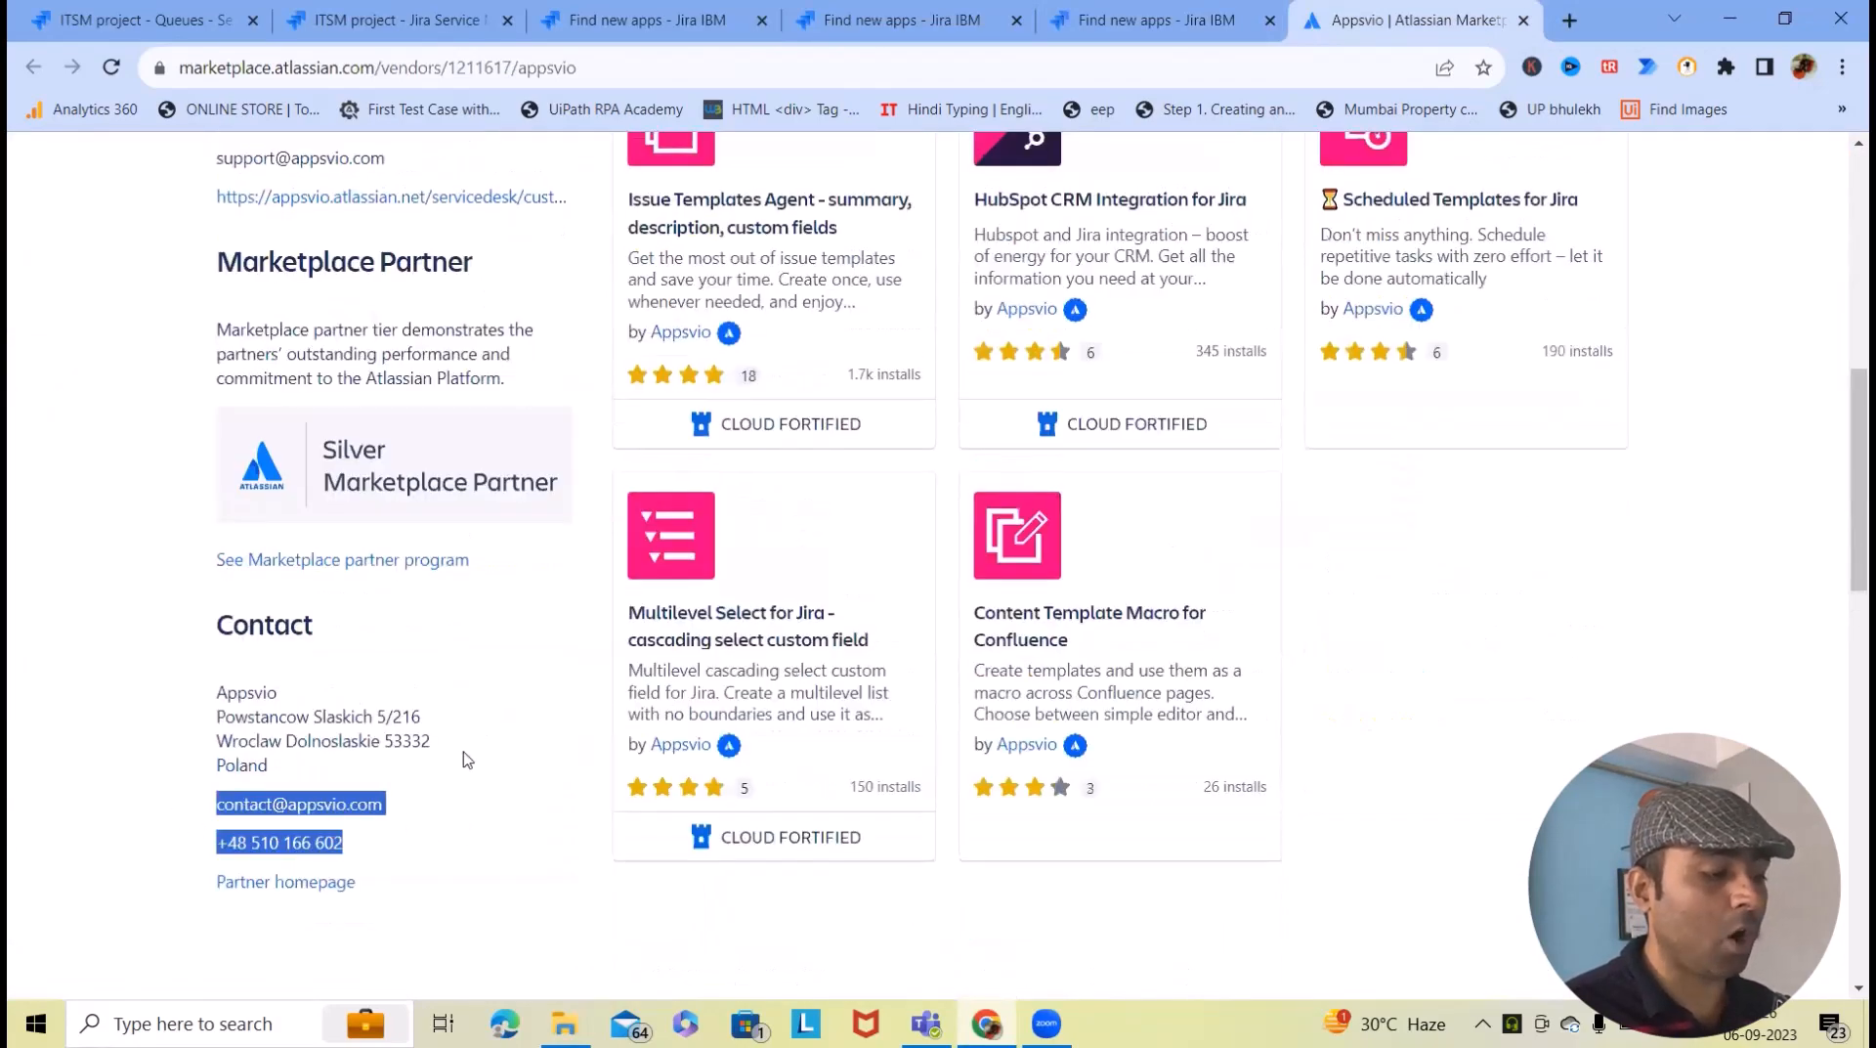
{"action": "scroll", "coordinate": [467, 761], "scroll_direction": "up", "scroll_amount": 10}
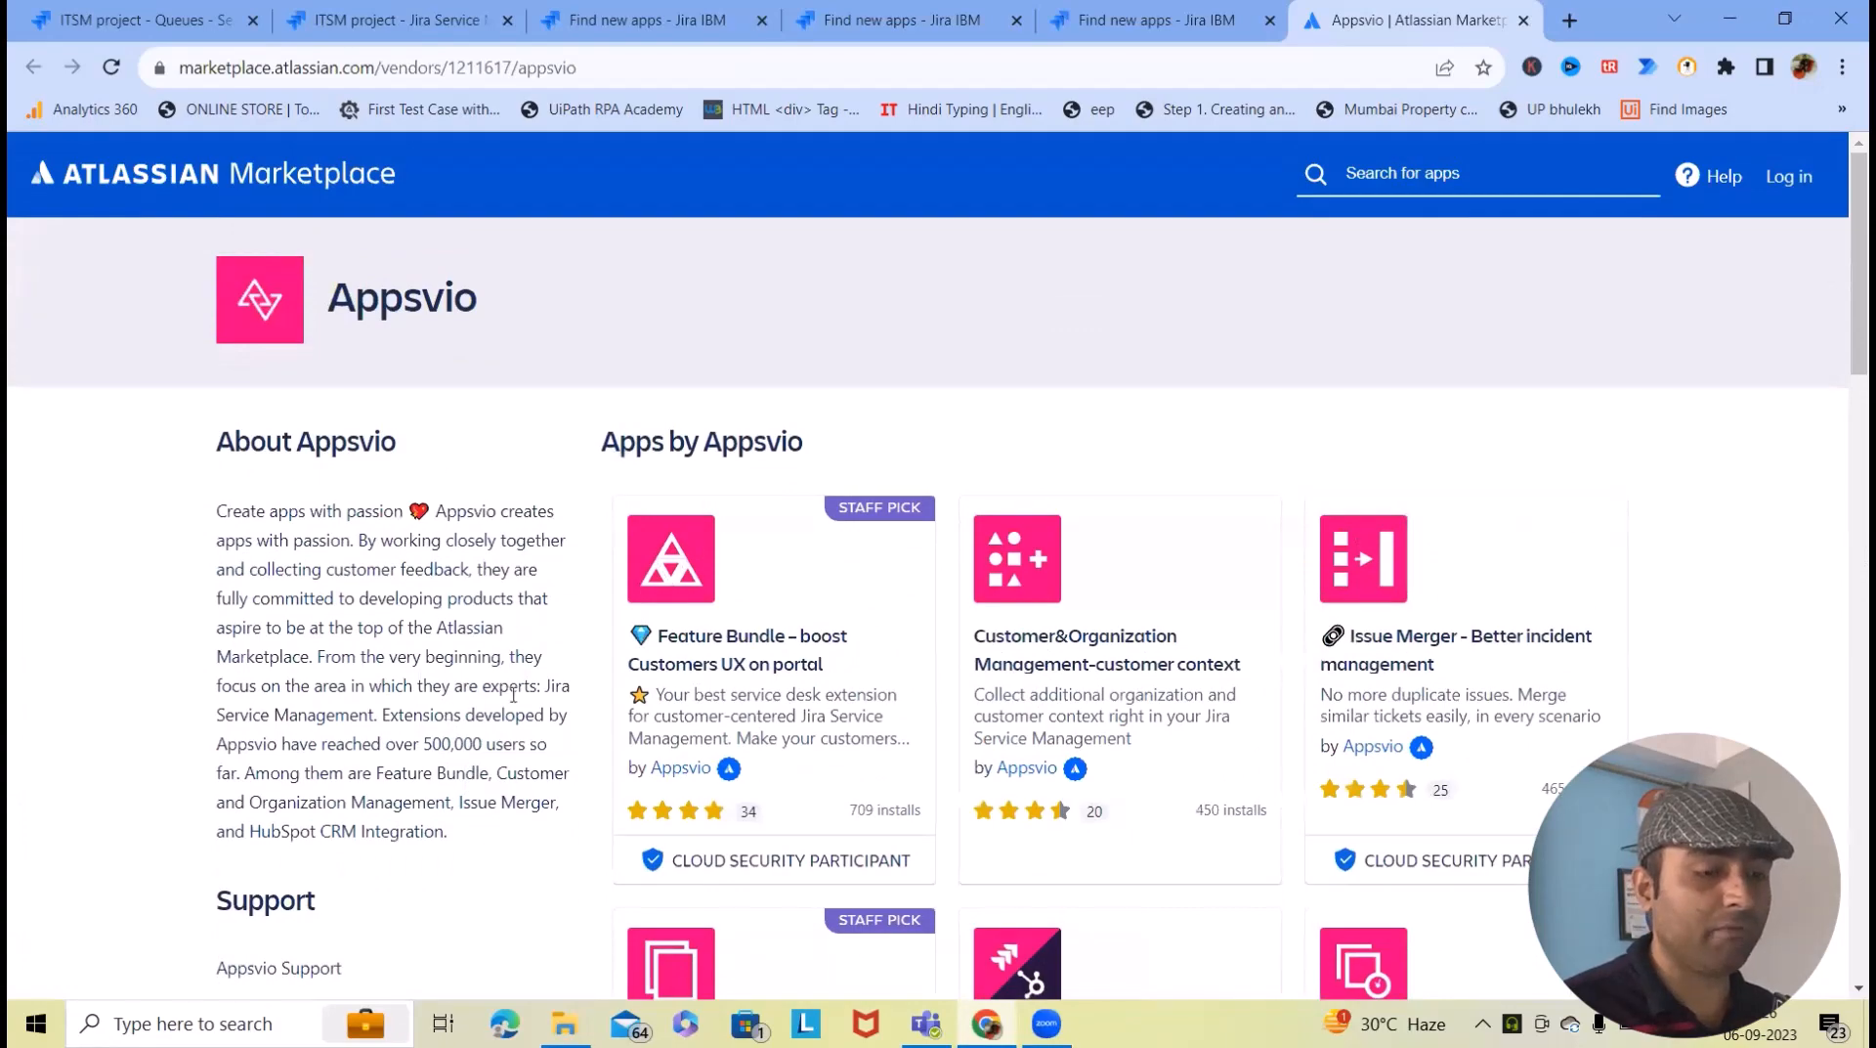
{"action": "scroll", "coordinate": [873, 620], "scroll_direction": "down", "scroll_amount": 5}
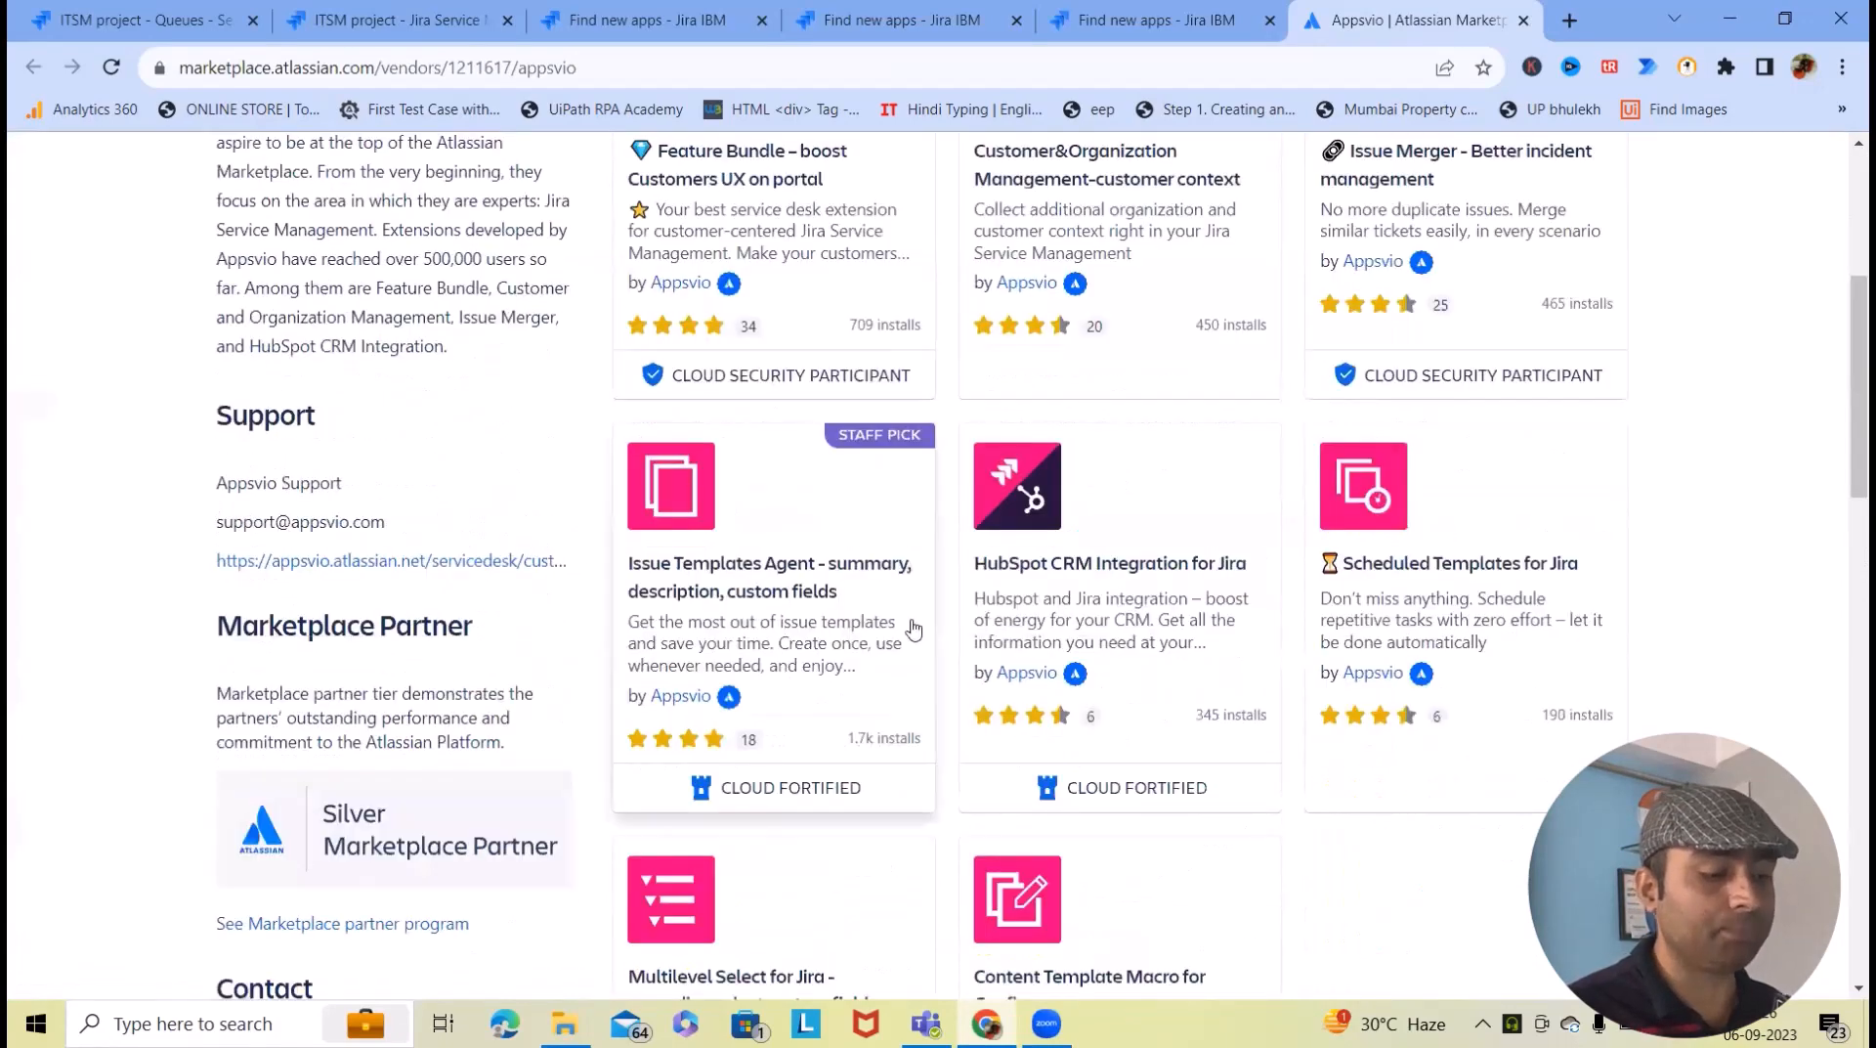
{"action": "scroll", "coordinate": [913, 628], "scroll_direction": "up", "scroll_amount": 5}
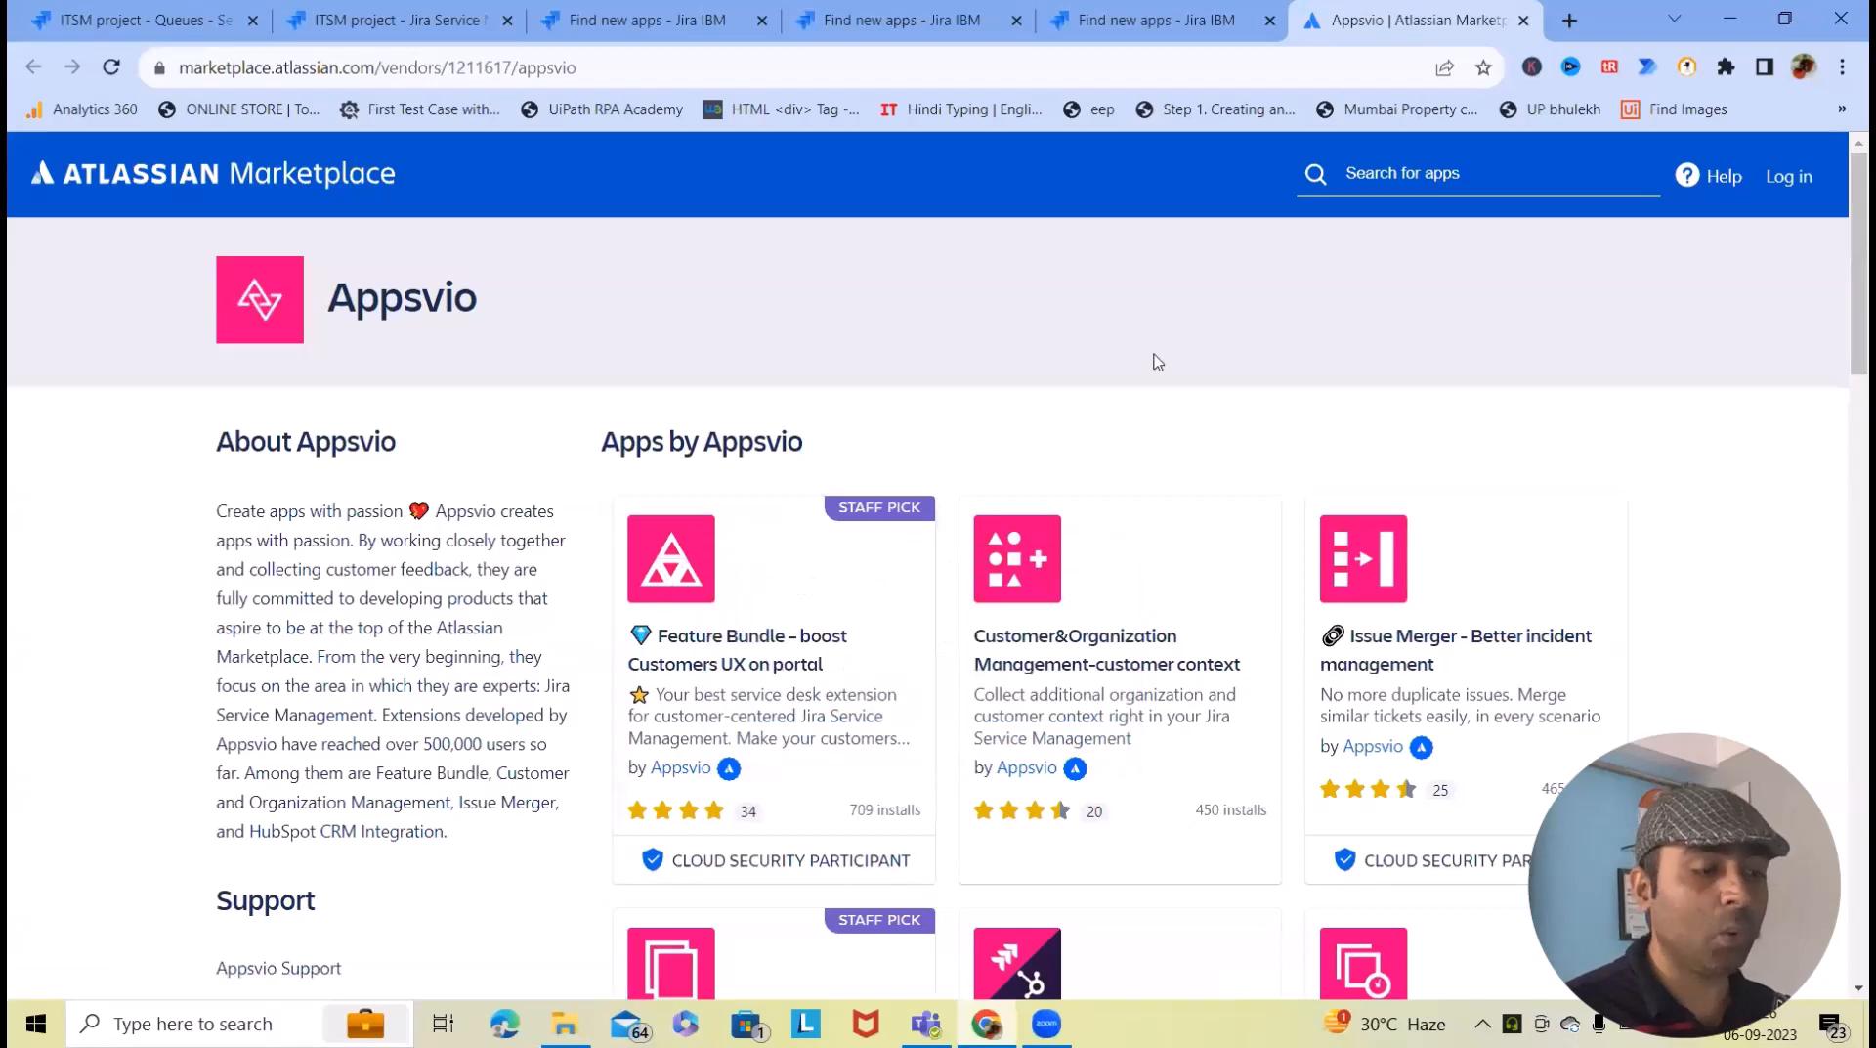
{"action": "scroll", "coordinate": [1151, 528], "scroll_direction": "down", "scroll_amount": 2}
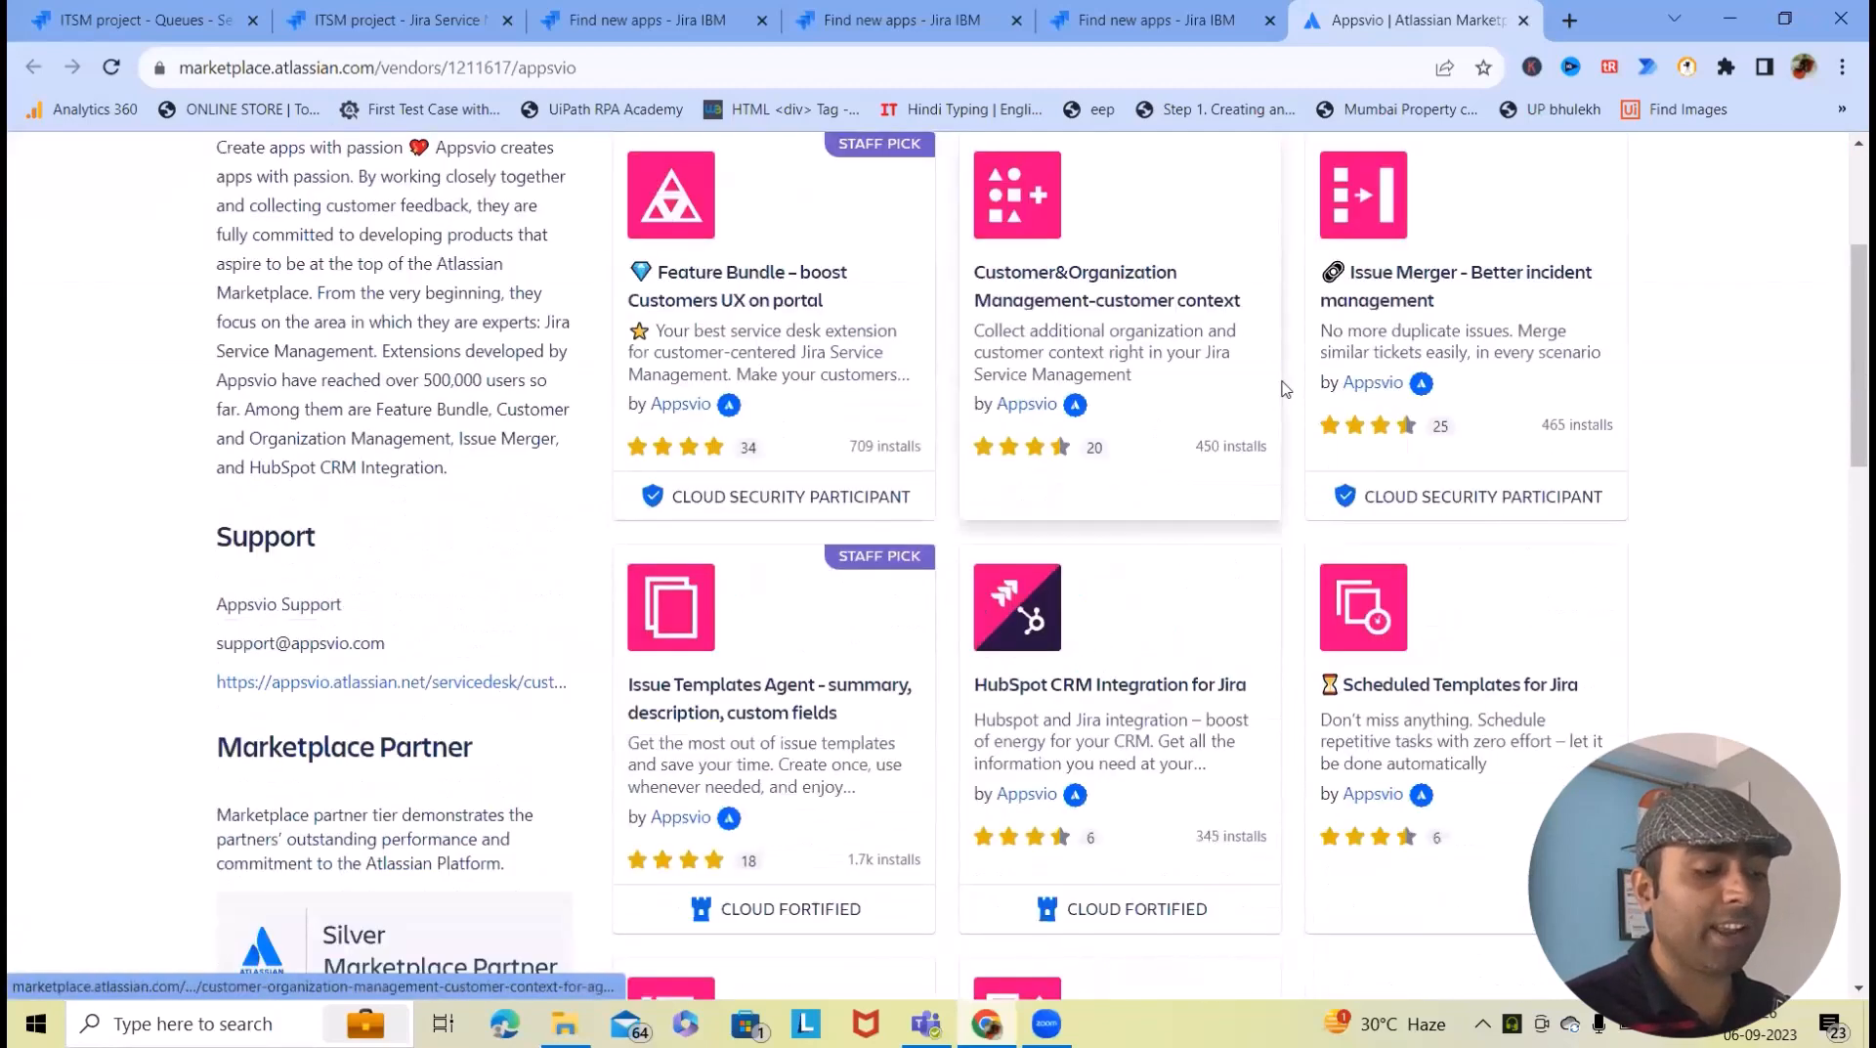
{"action": "scroll", "coordinate": [1502, 587], "scroll_direction": "up", "scroll_amount": 1}
{"action": "scroll", "coordinate": [1502, 587], "scroll_direction": "up", "scroll_amount": 3}
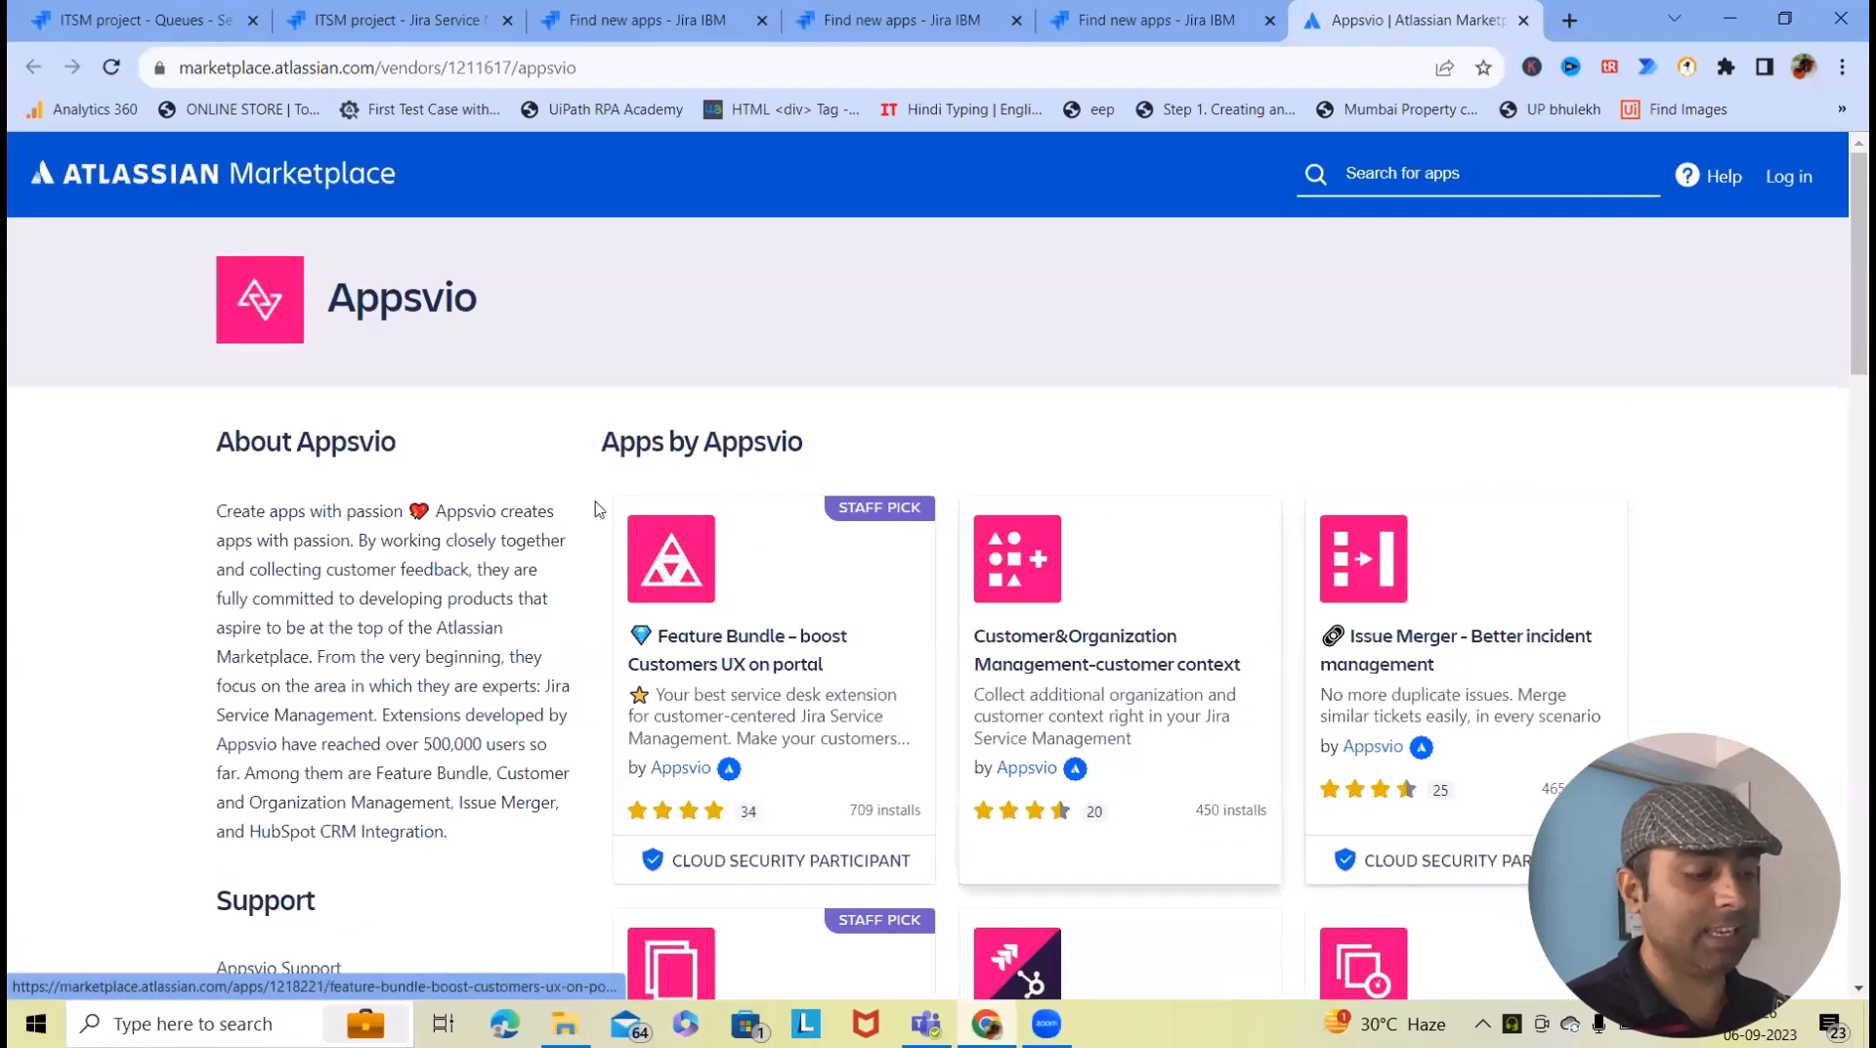
{"action": "left_click", "coordinate": [873, 12]}
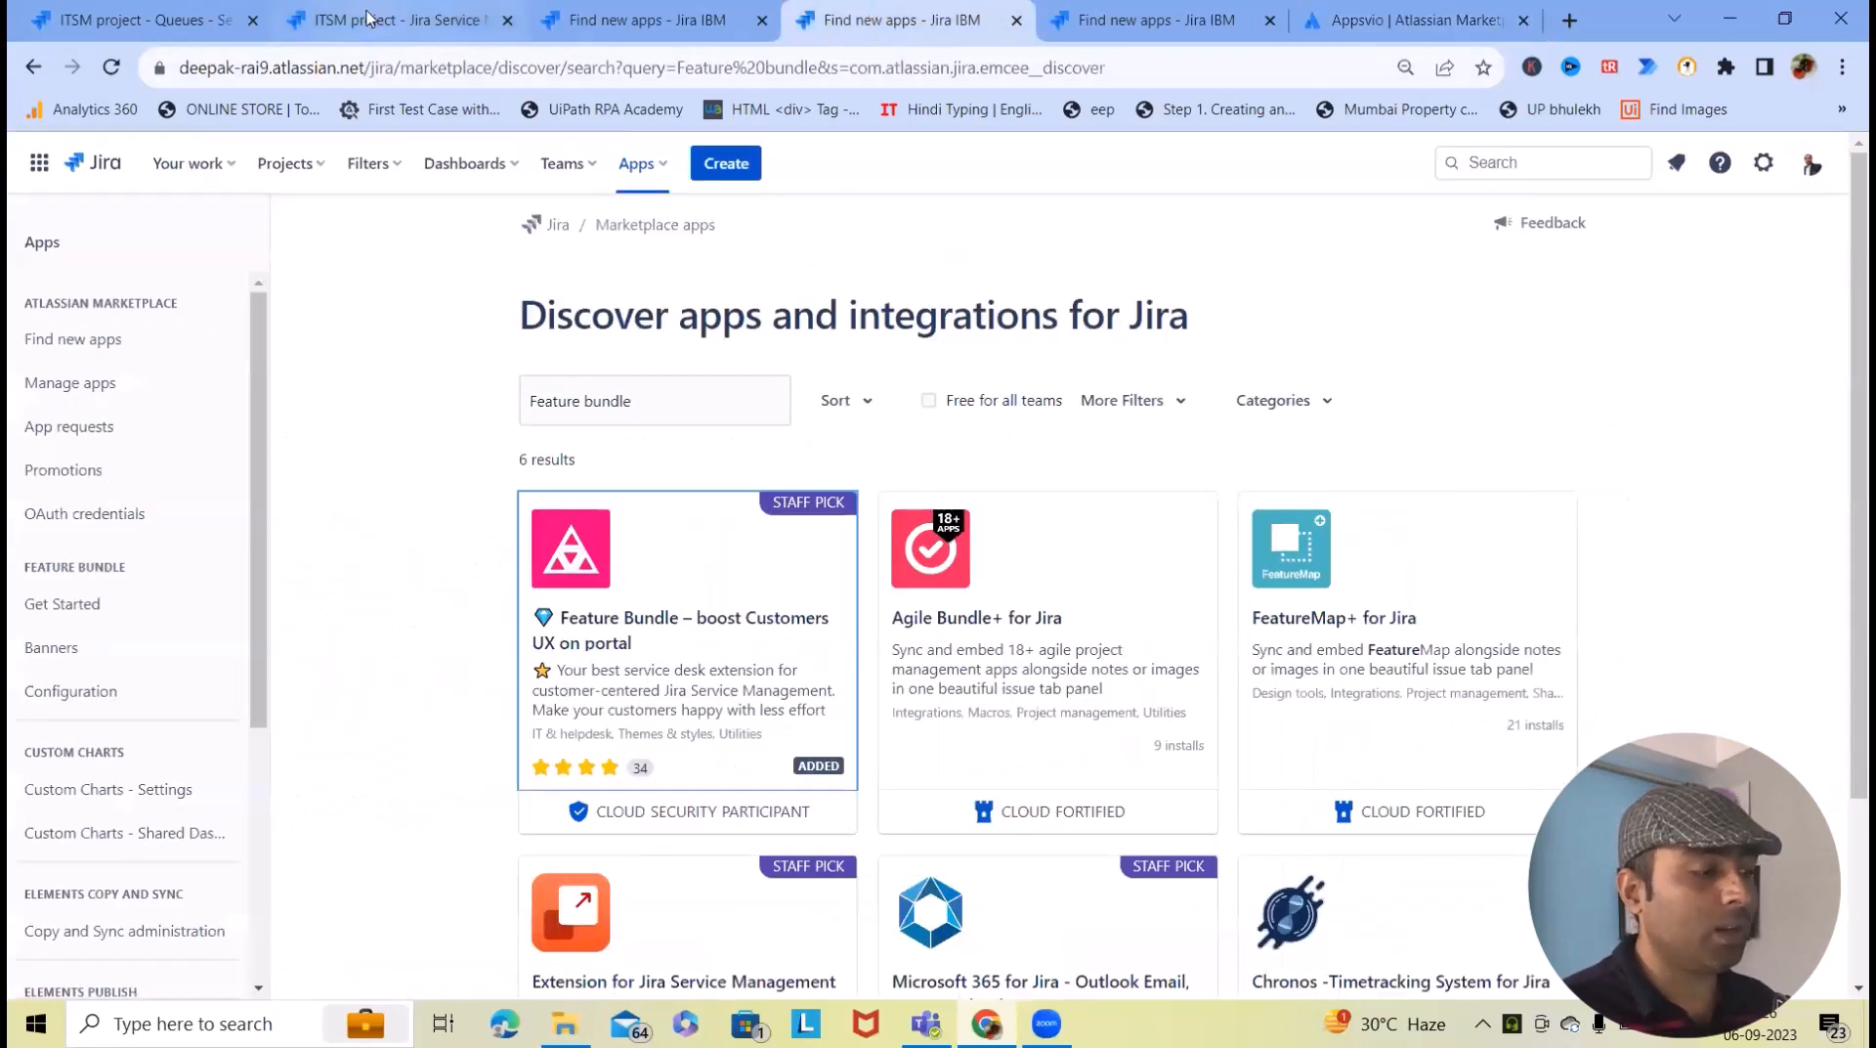
- Reach the unfiltered Find new apps page through the settings gear's Apps entry
{"action": "left_click", "coordinate": [632, 12]}
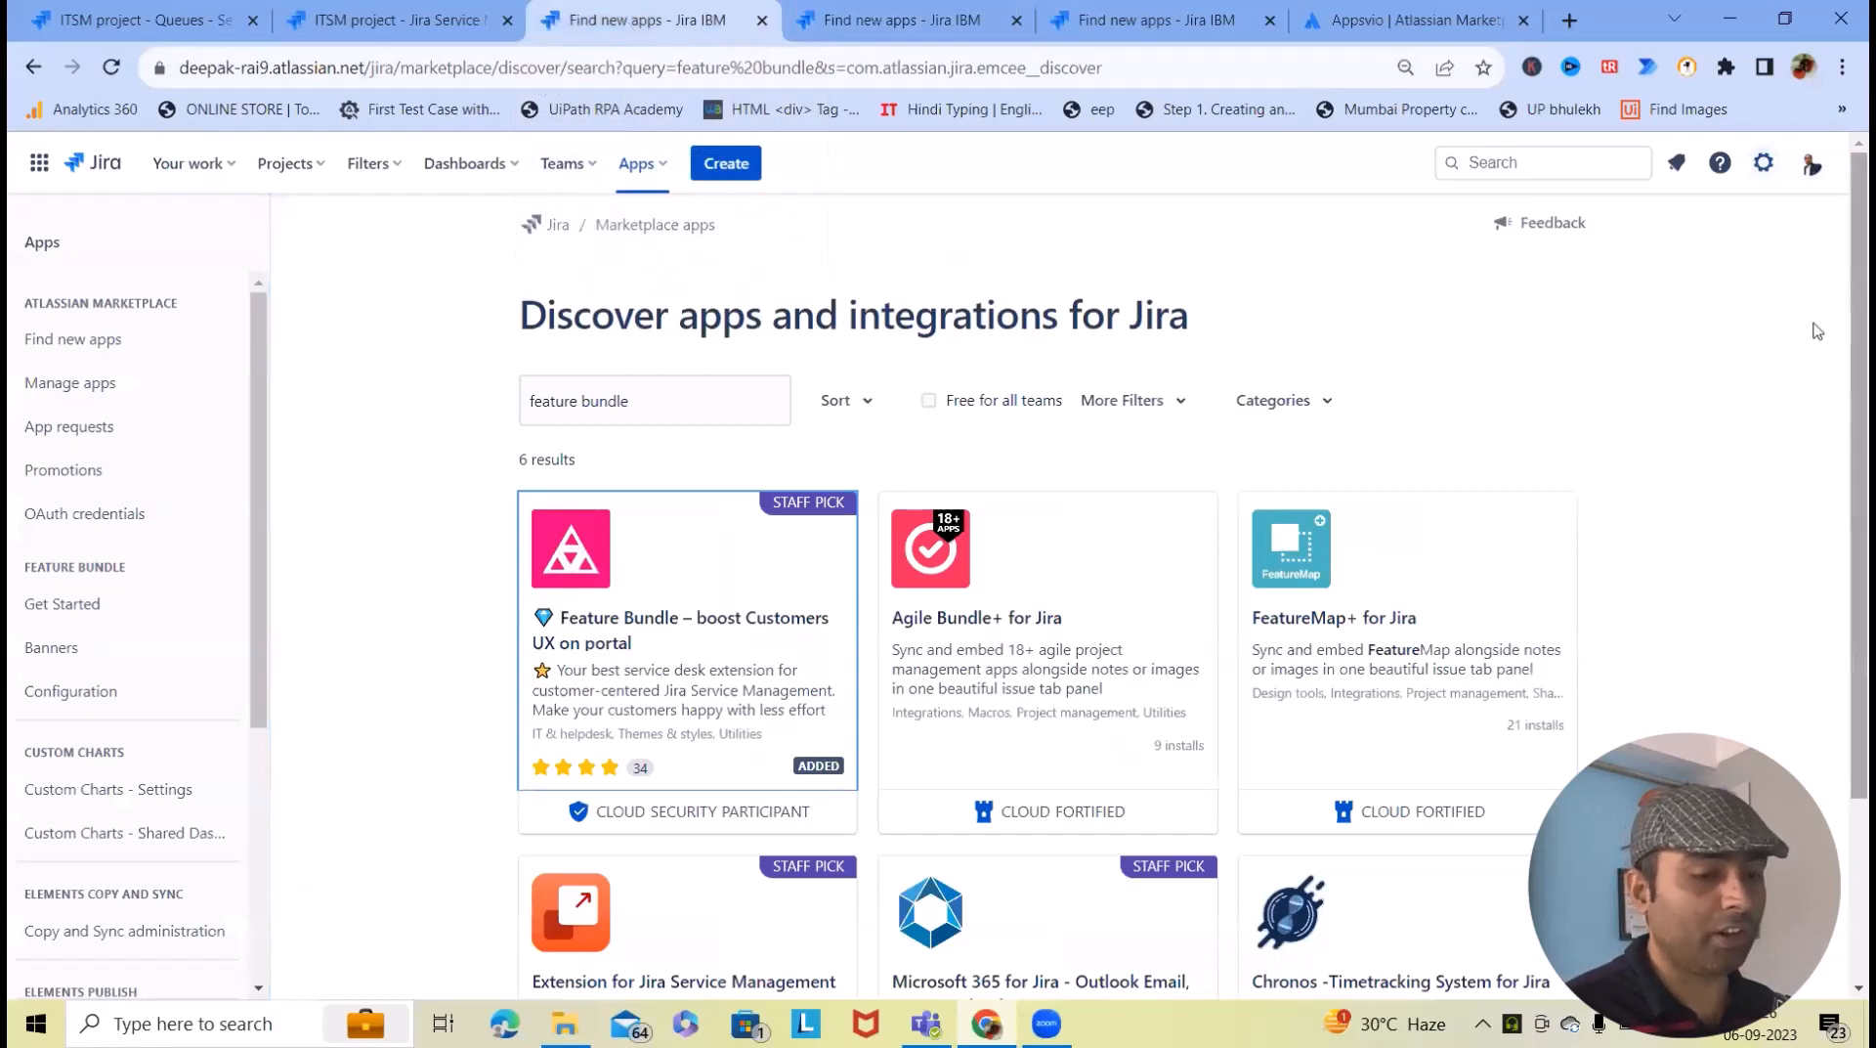
{"action": "left_click", "coordinate": [1765, 166]}
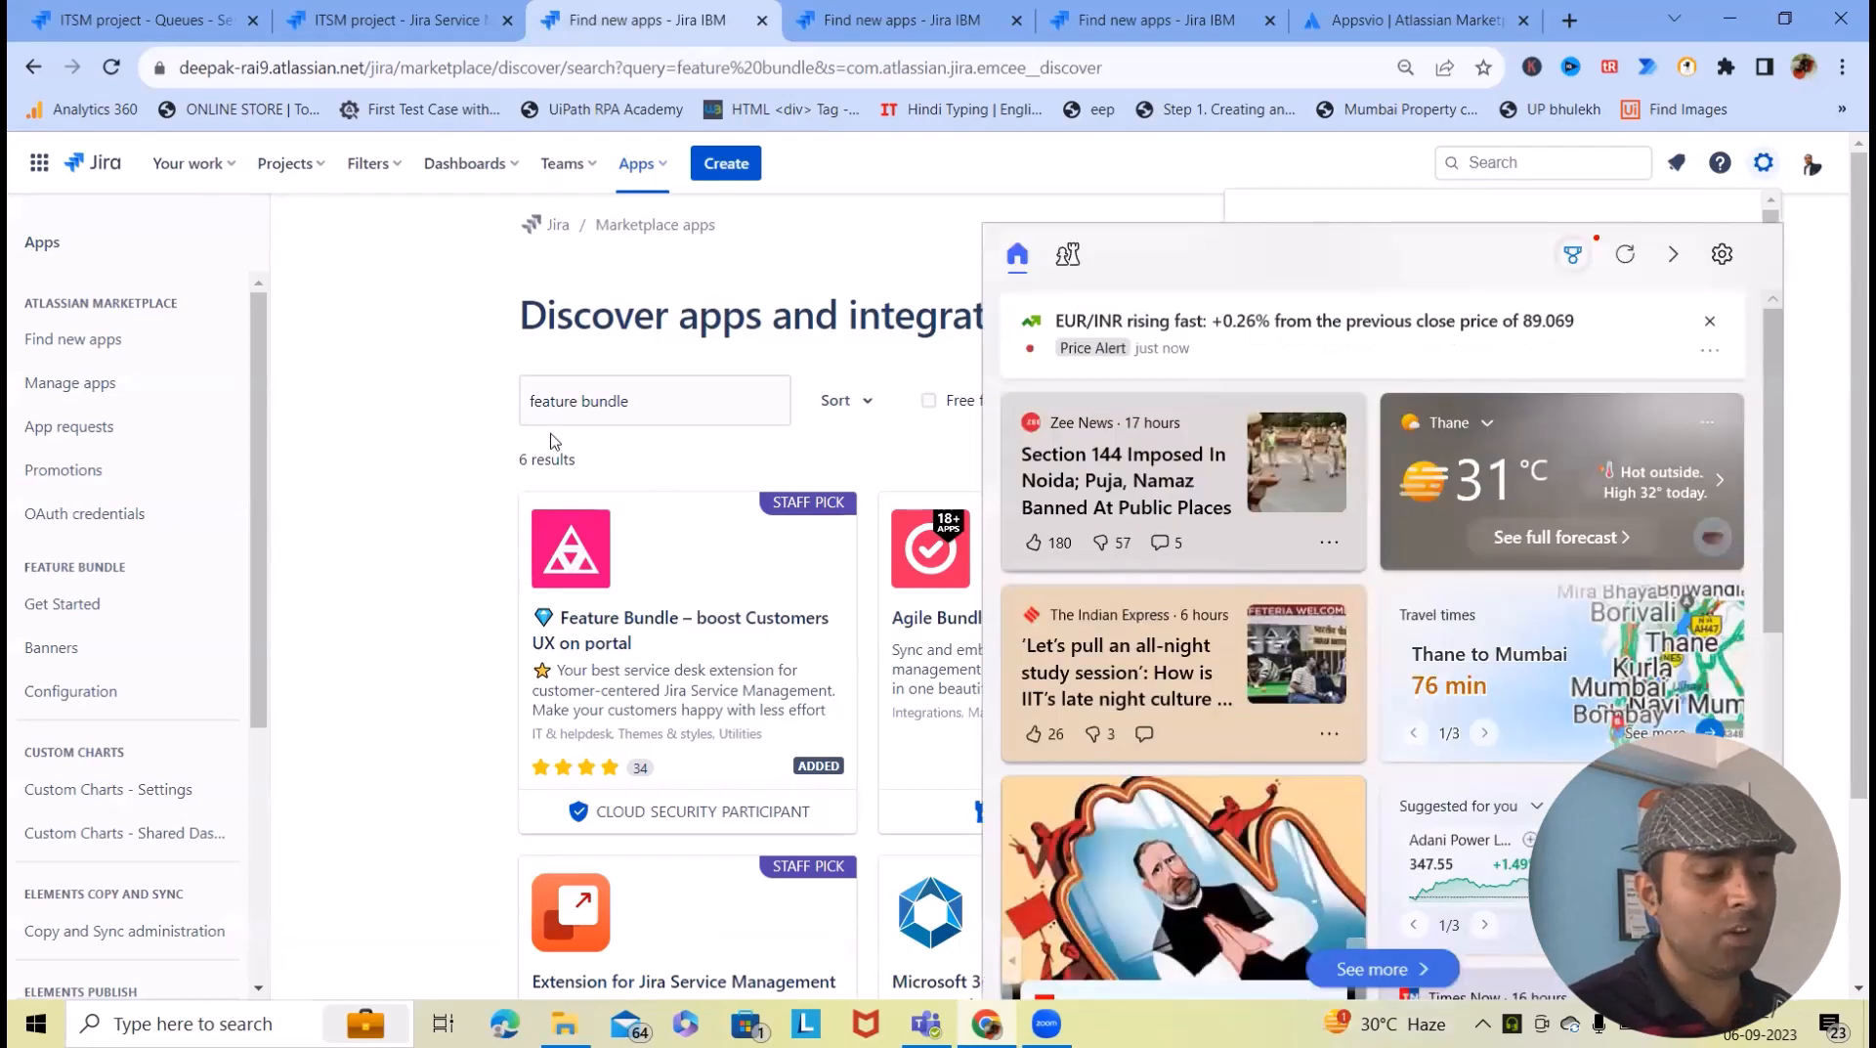
{"action": "left_click", "coordinate": [386, 439]}
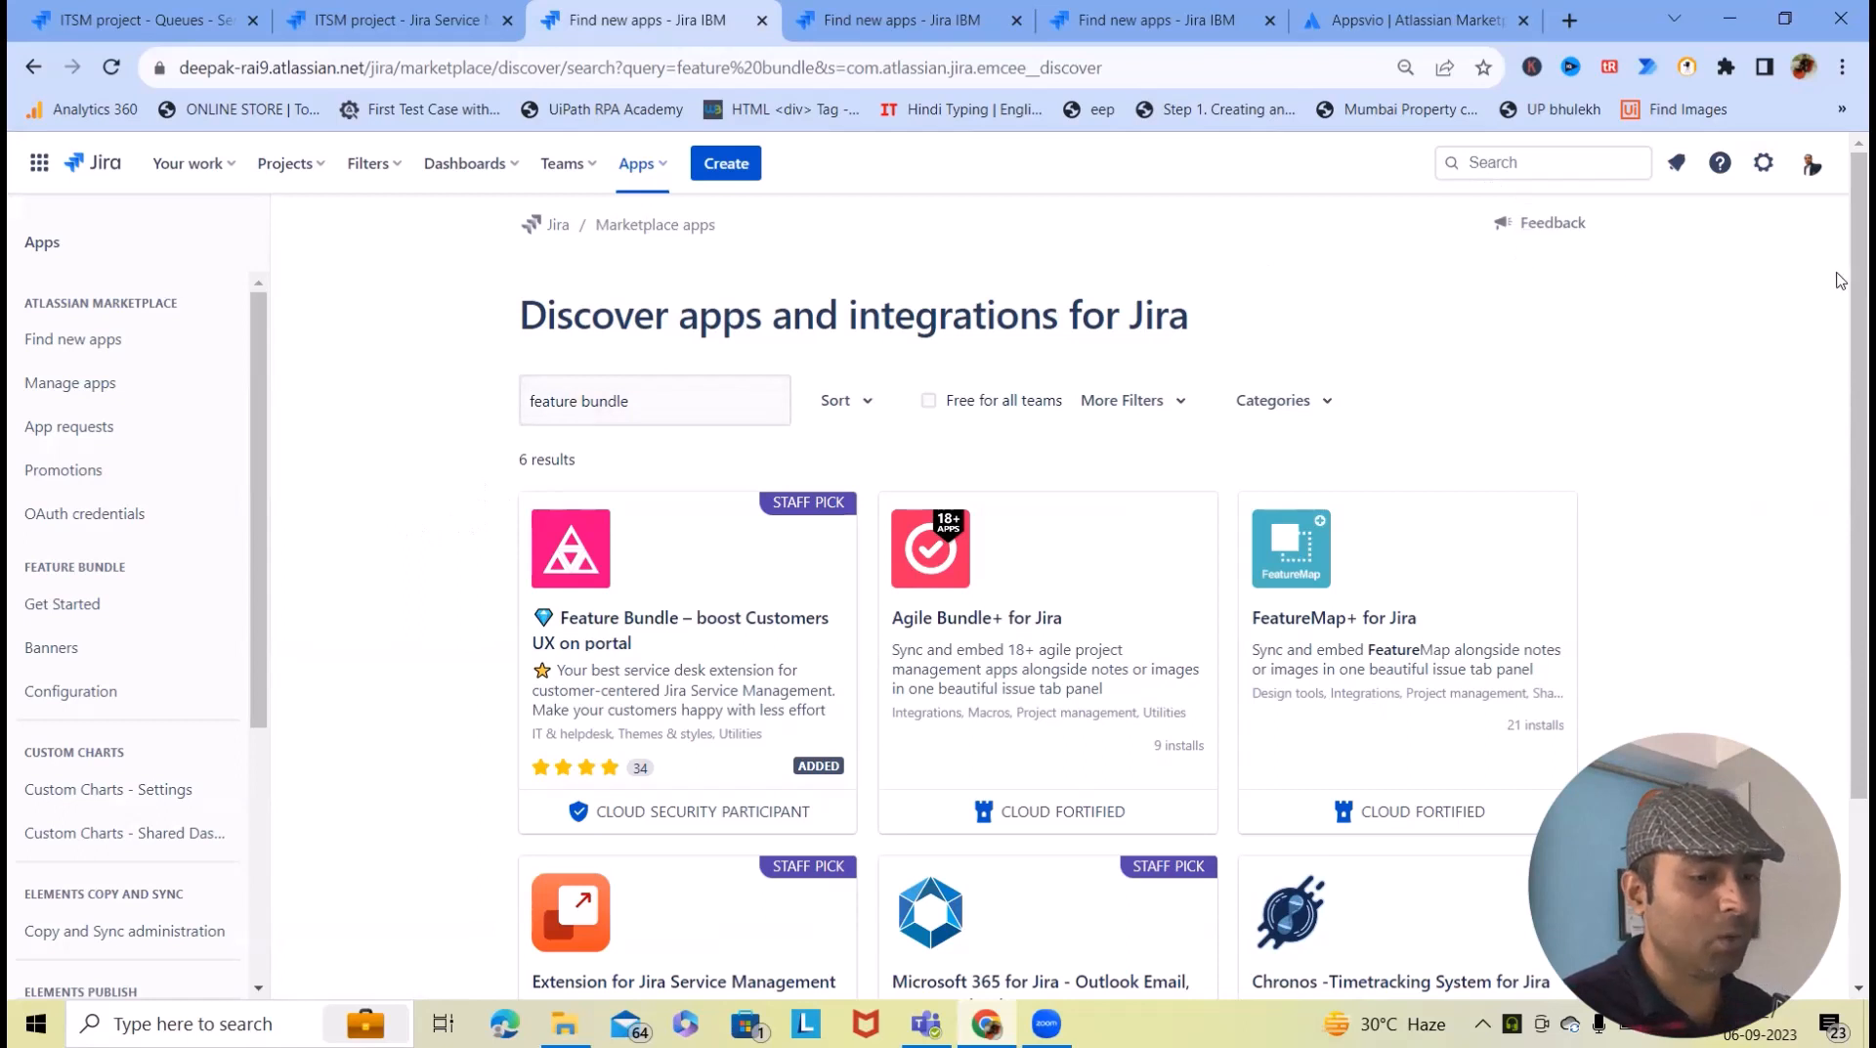
{"action": "left_click", "coordinate": [1764, 166]}
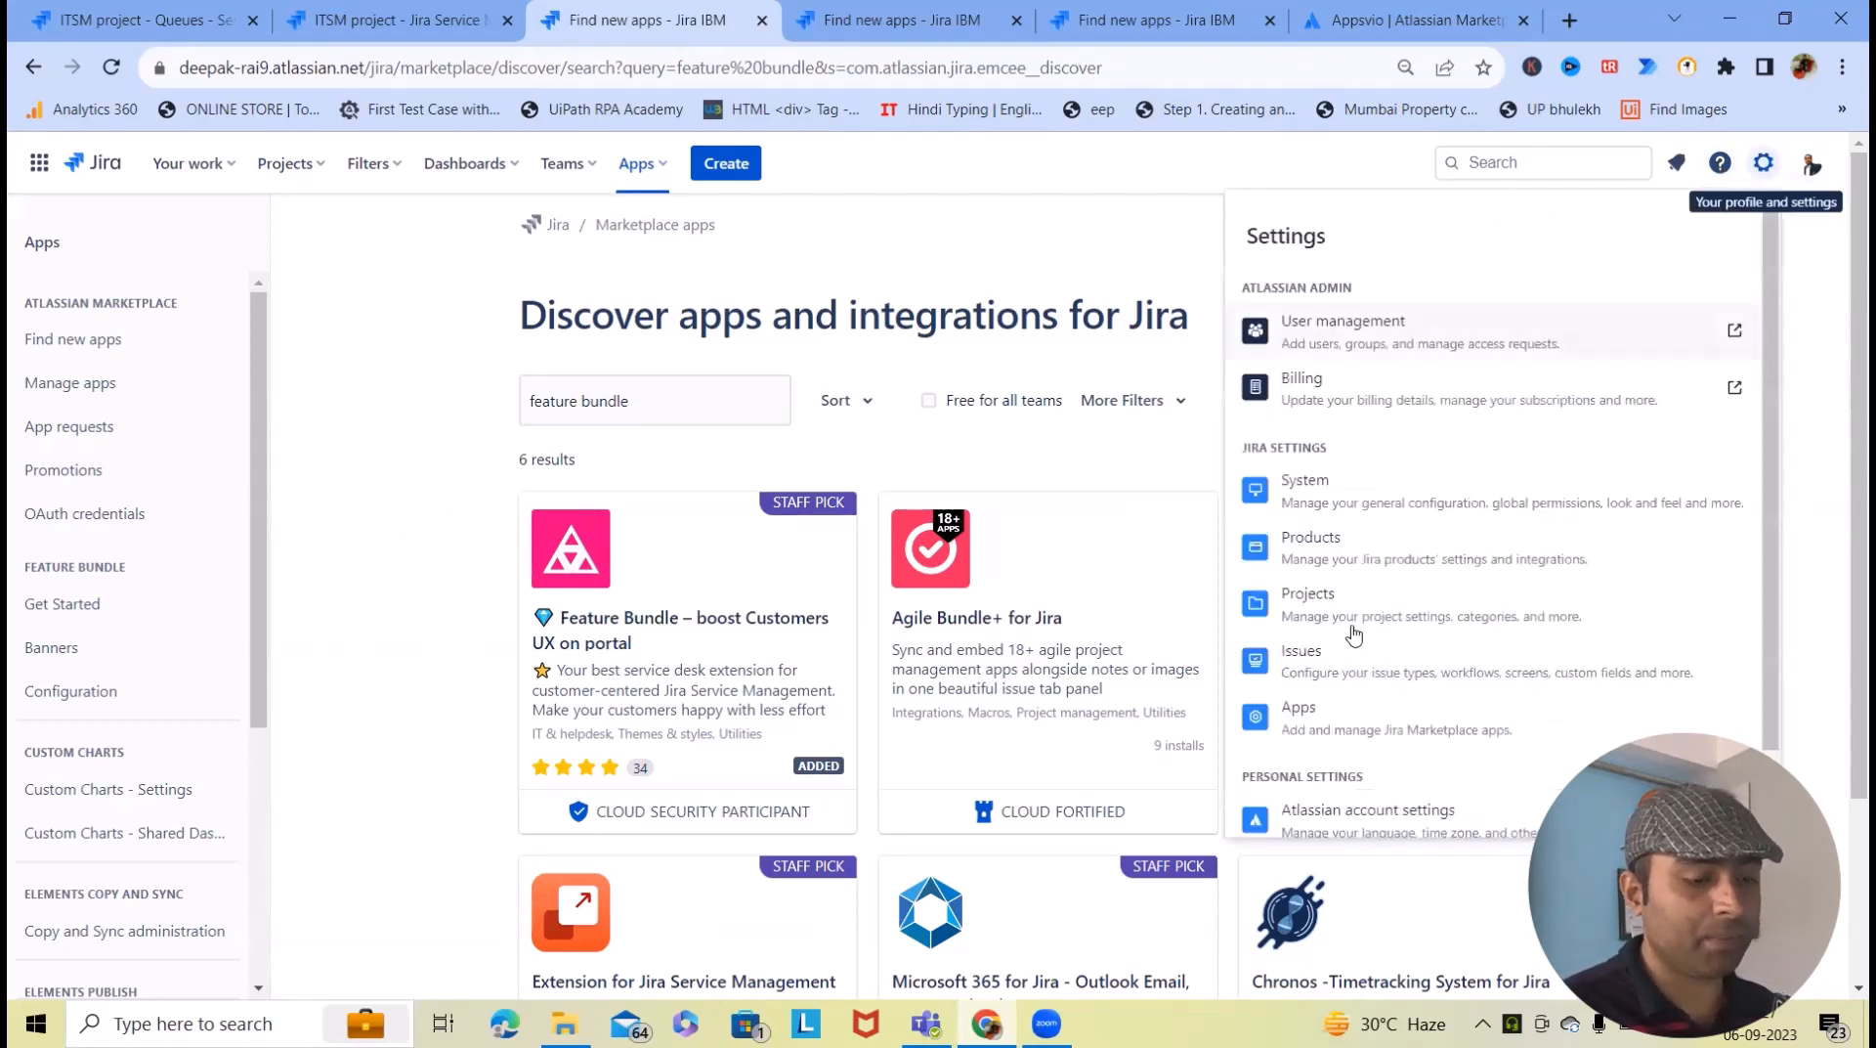
{"action": "left_click", "coordinate": [1327, 719]}
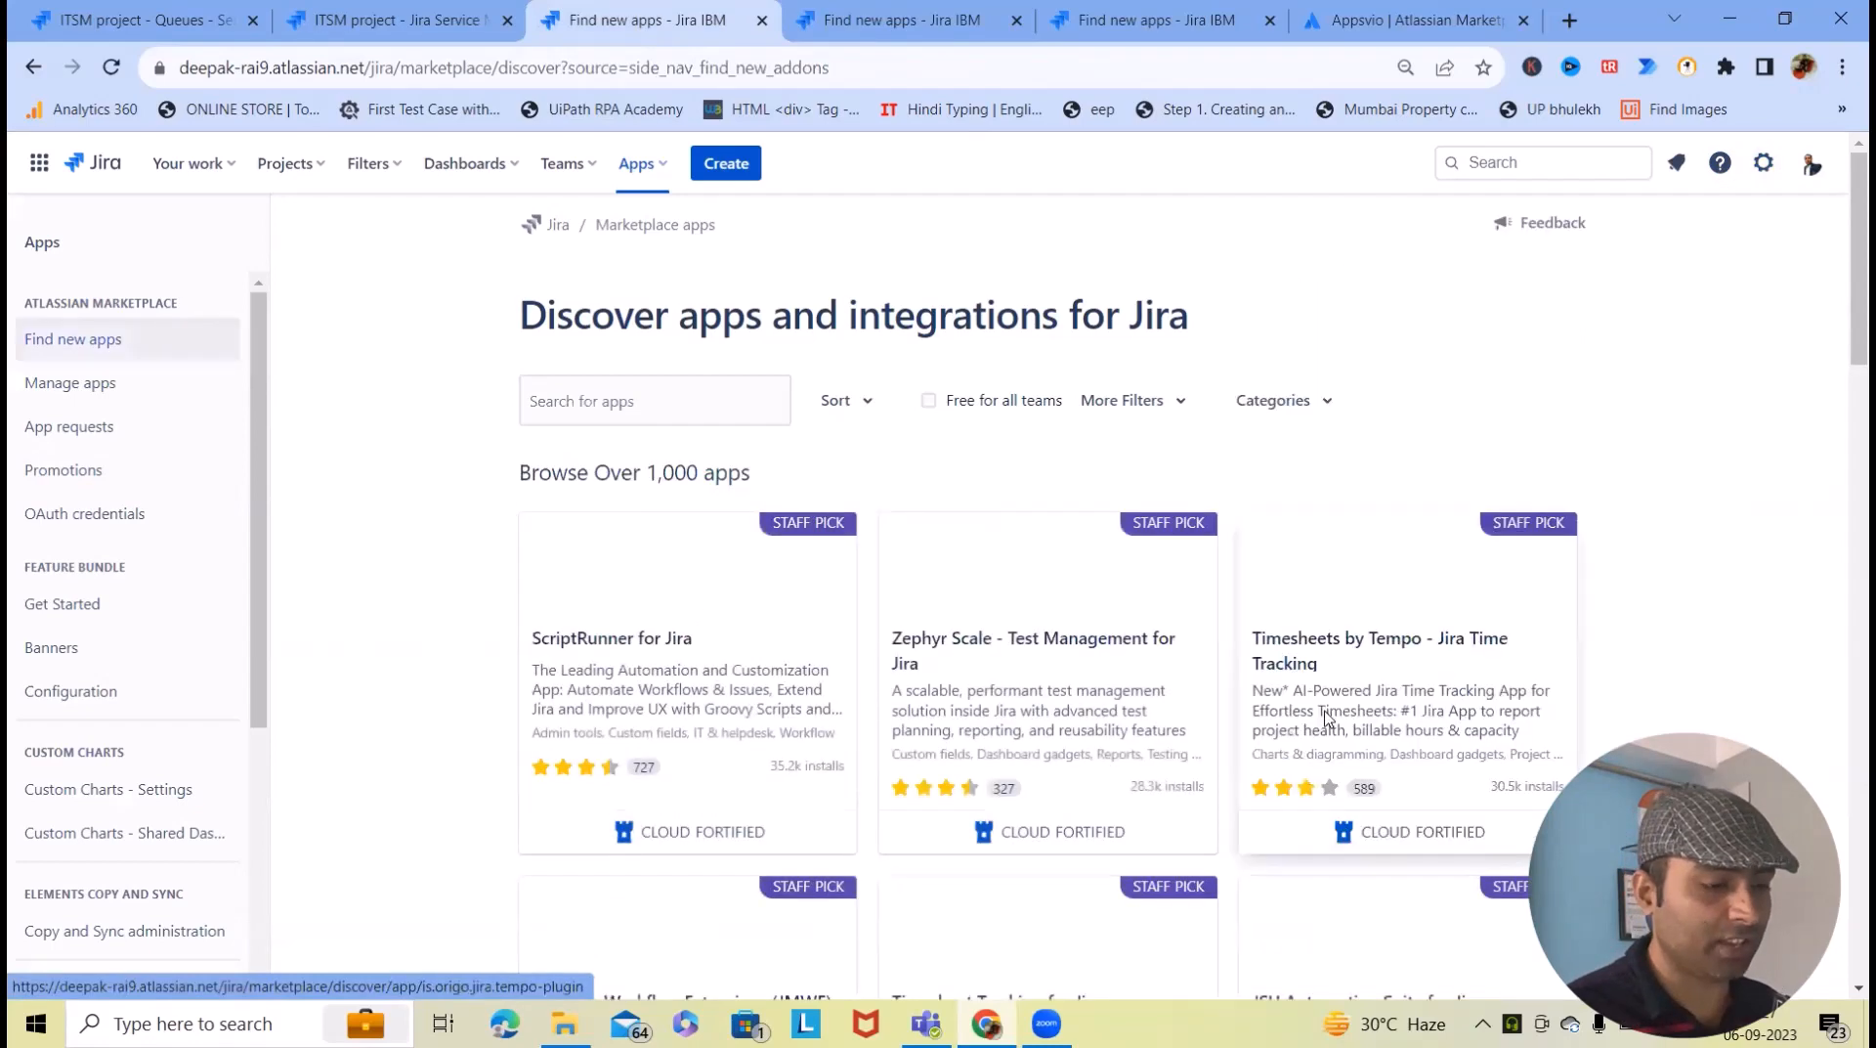
{"action": "scroll", "coordinate": [127, 440], "scroll_direction": "down", "scroll_amount": 4}
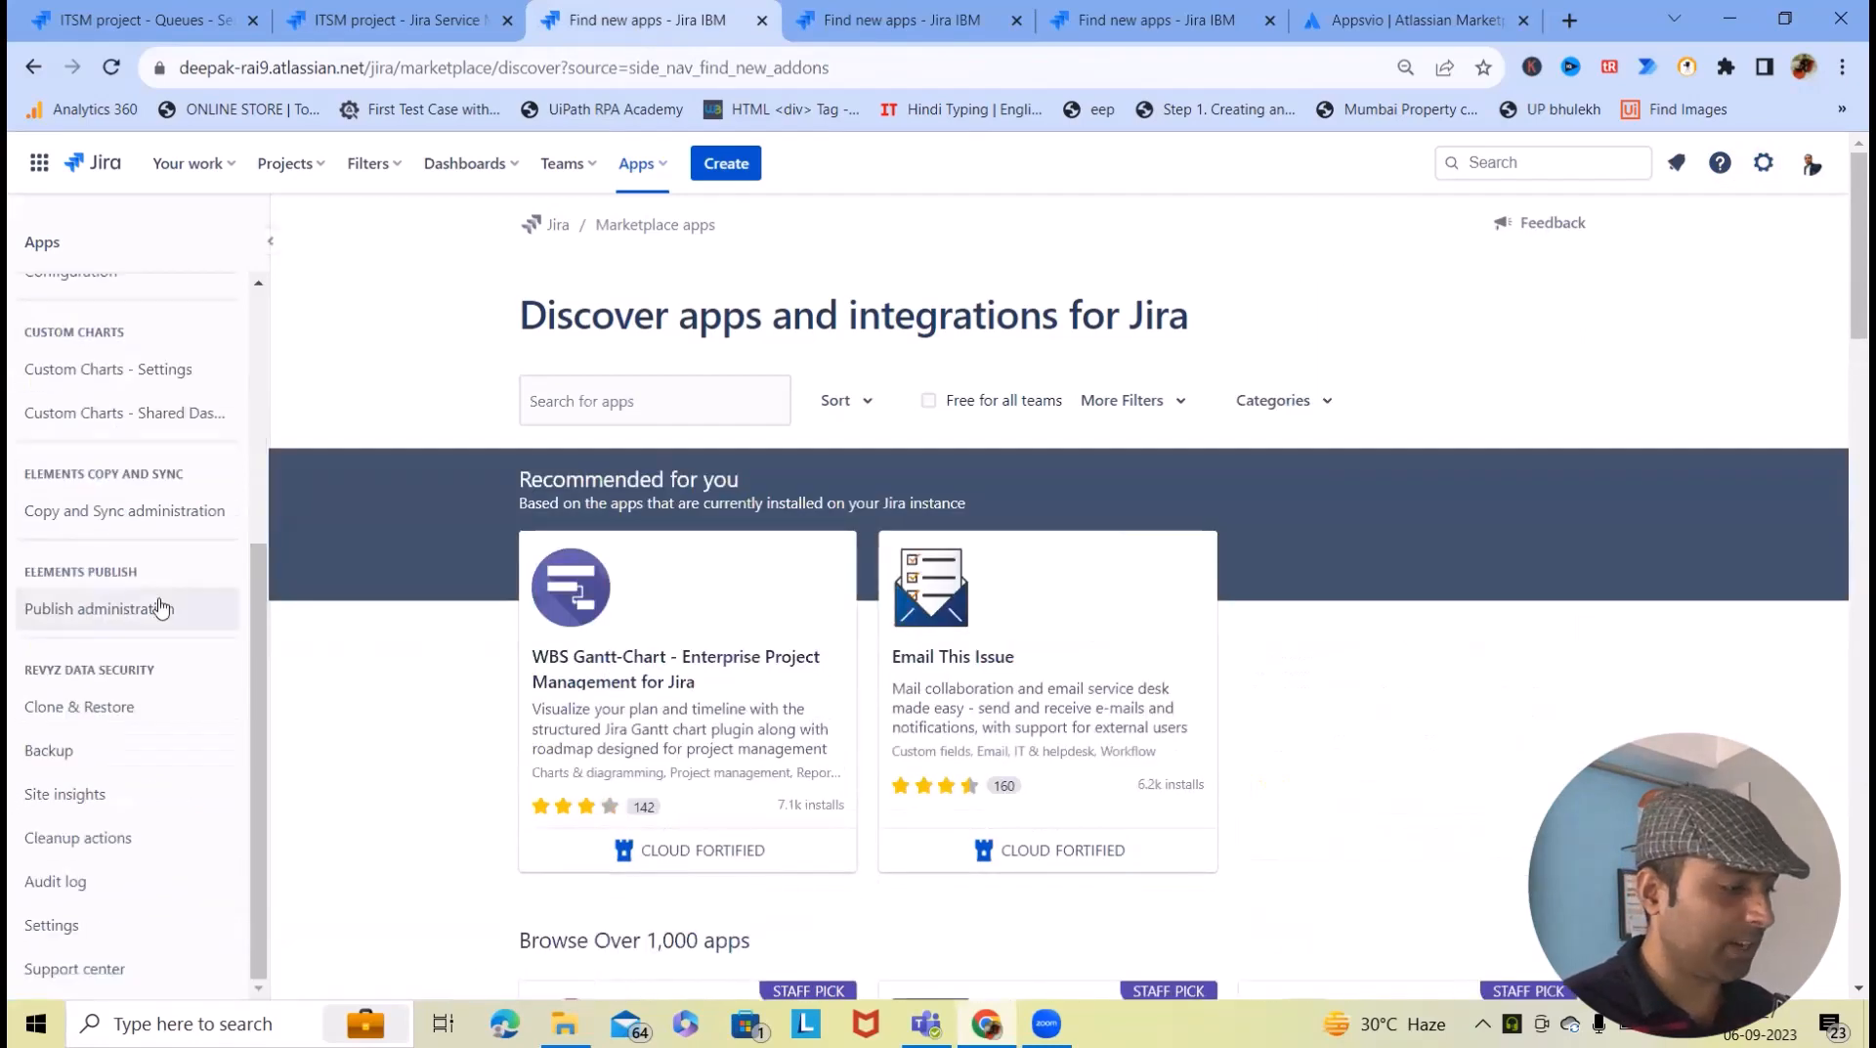
{"action": "scroll", "coordinate": [161, 626], "scroll_direction": "up", "scroll_amount": 4}
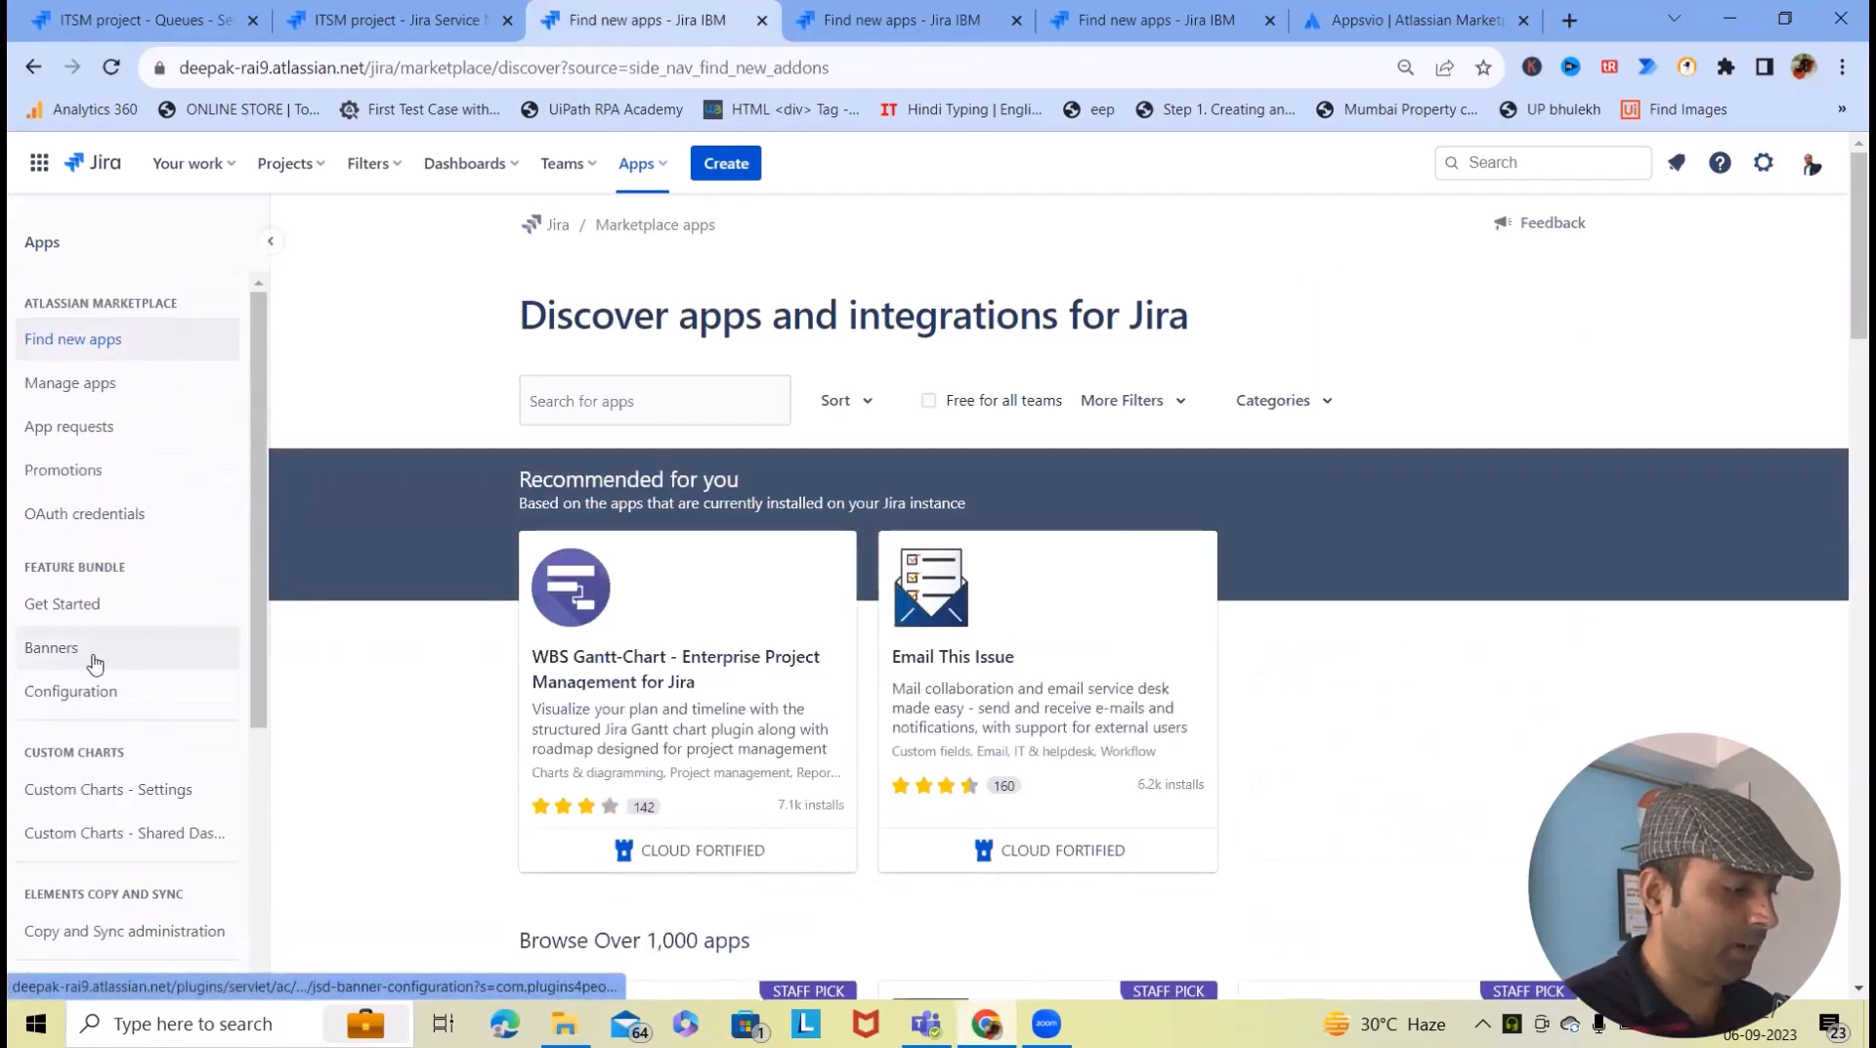
- Open the Server Down banner for editing from the Announcement Banners configuration
{"action": "left_click", "coordinate": [92, 660]}
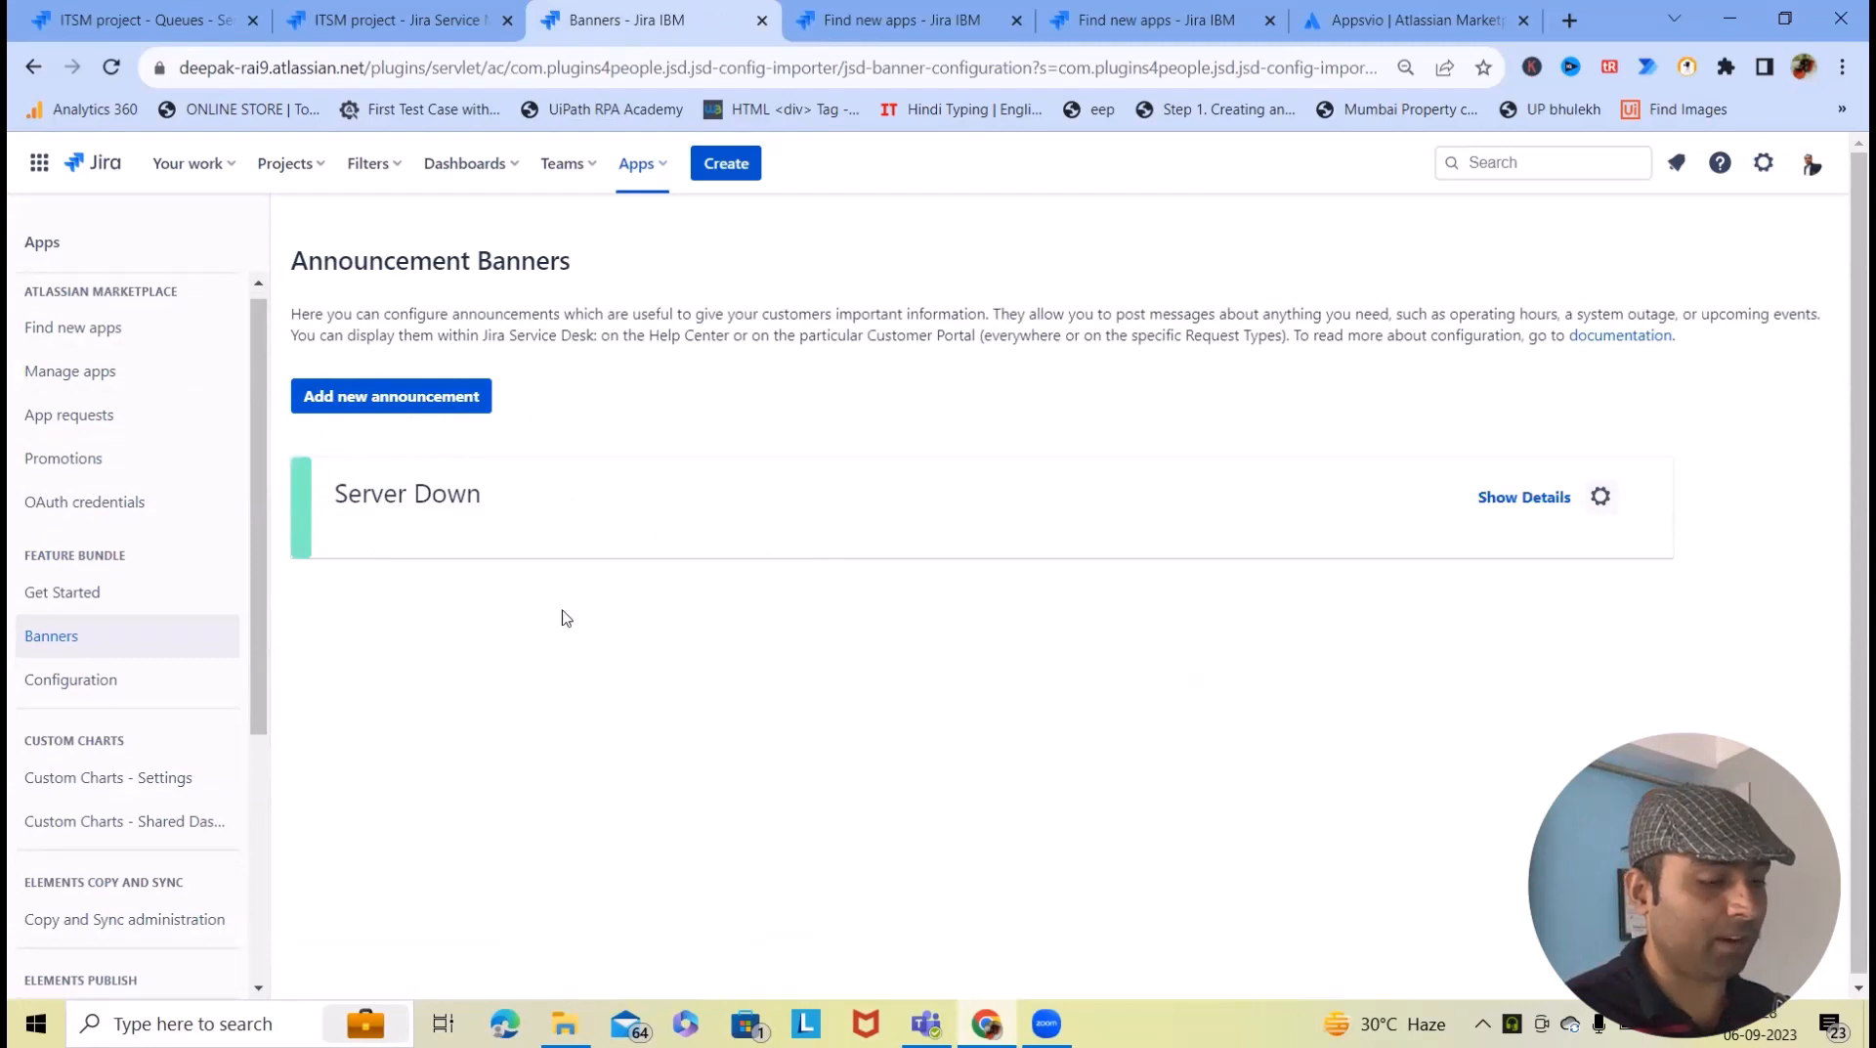
{"action": "left_click", "coordinate": [1541, 503]}
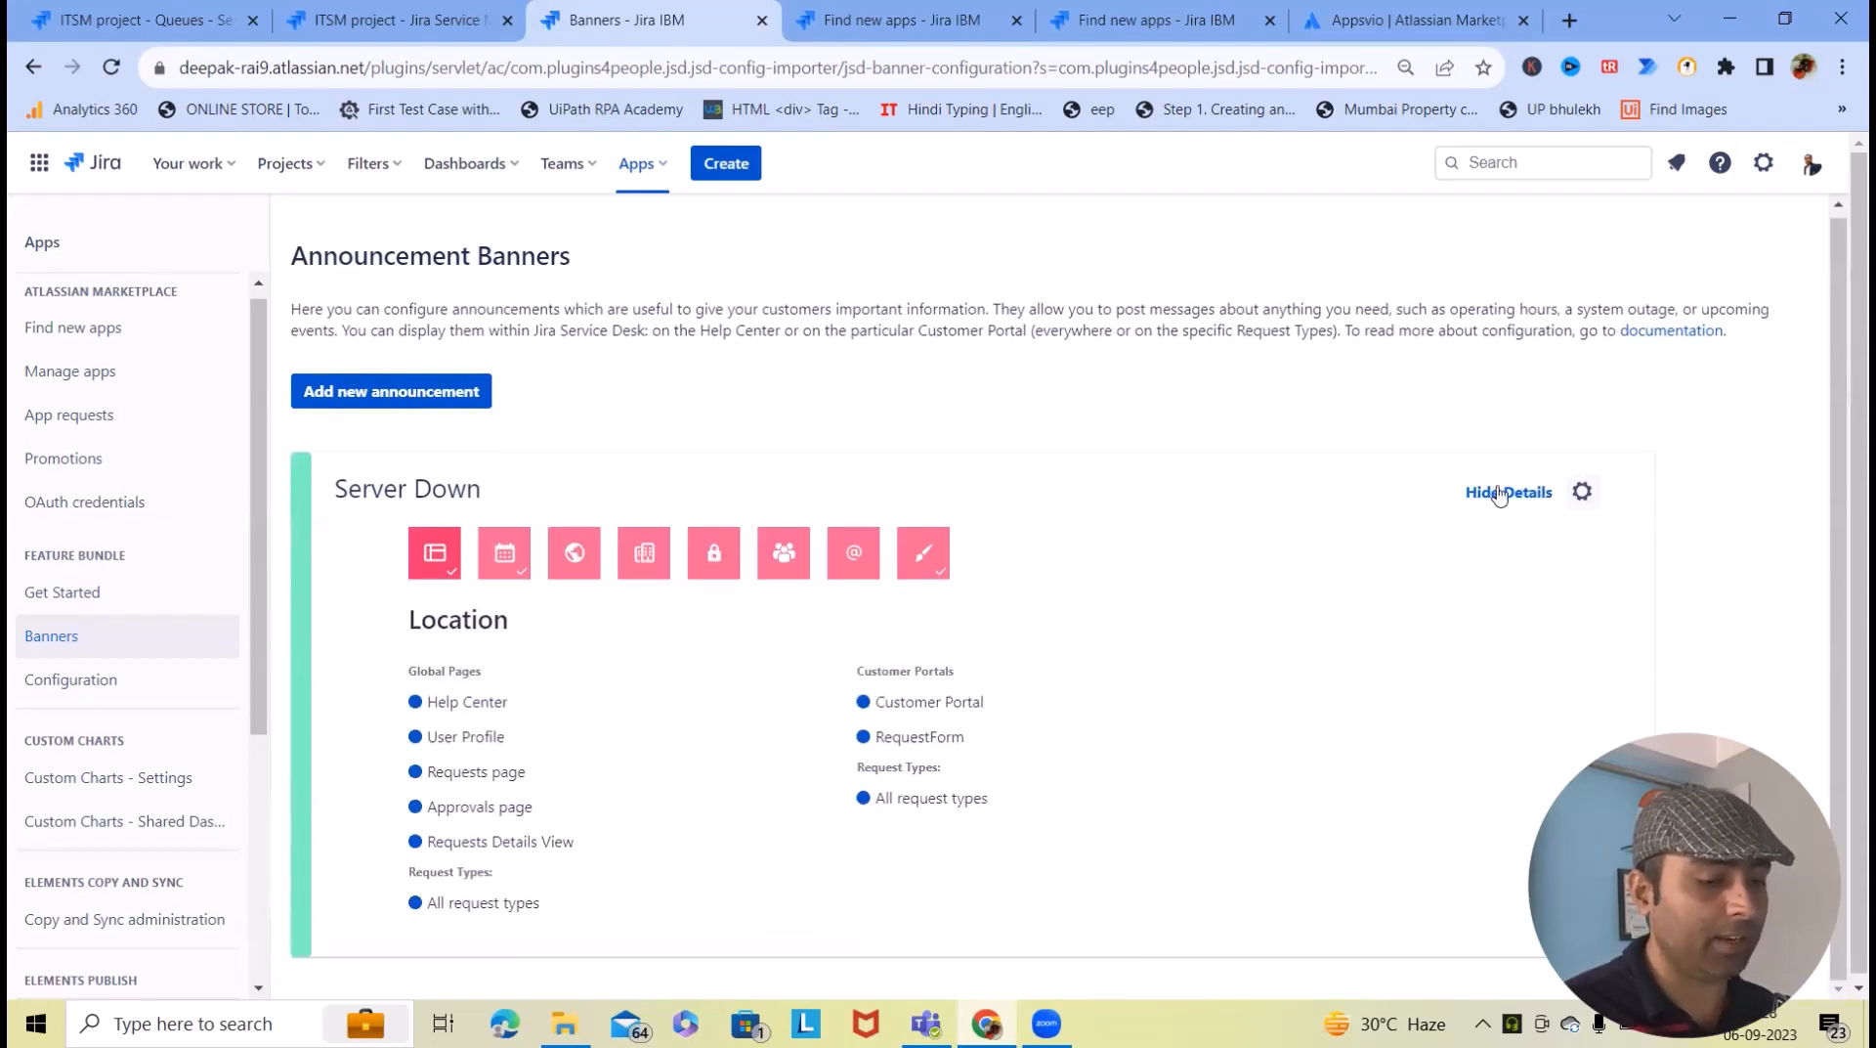
{"action": "left_click", "coordinate": [1530, 506]}
{"action": "left_click", "coordinate": [1596, 499]}
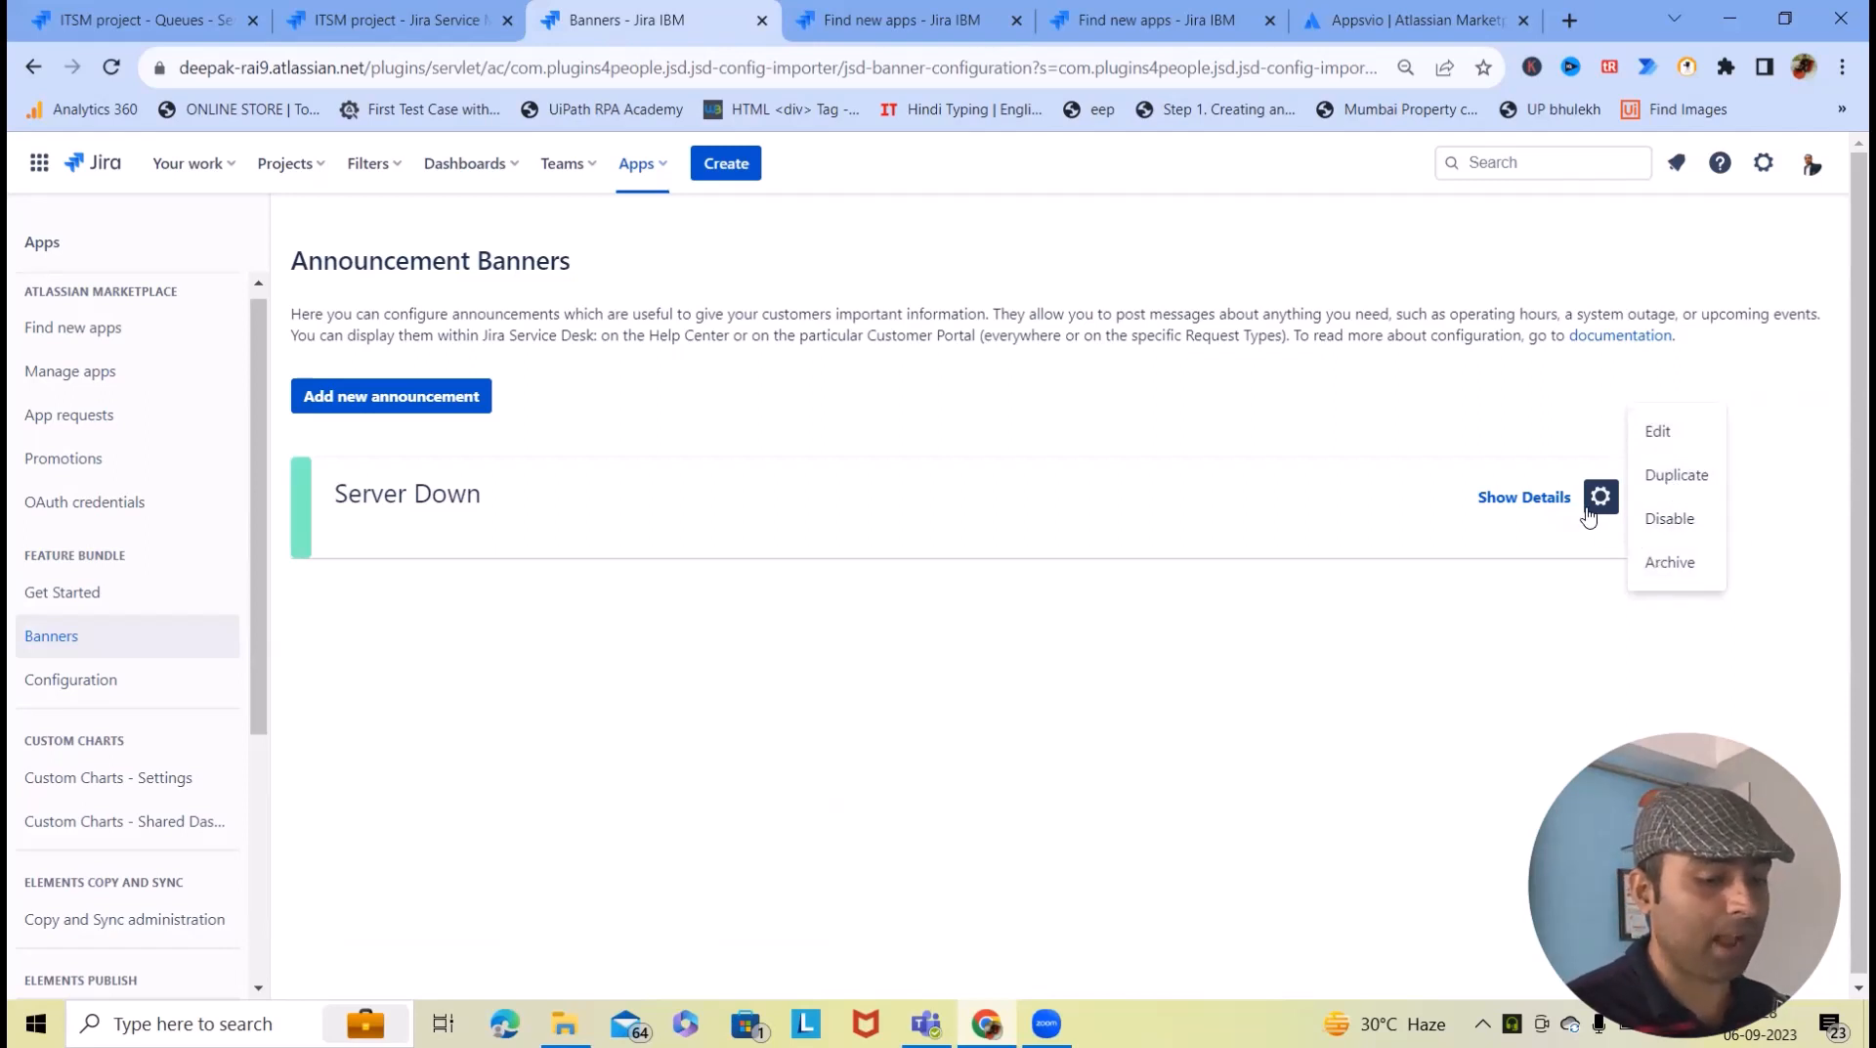
{"action": "left_click", "coordinate": [1658, 434]}
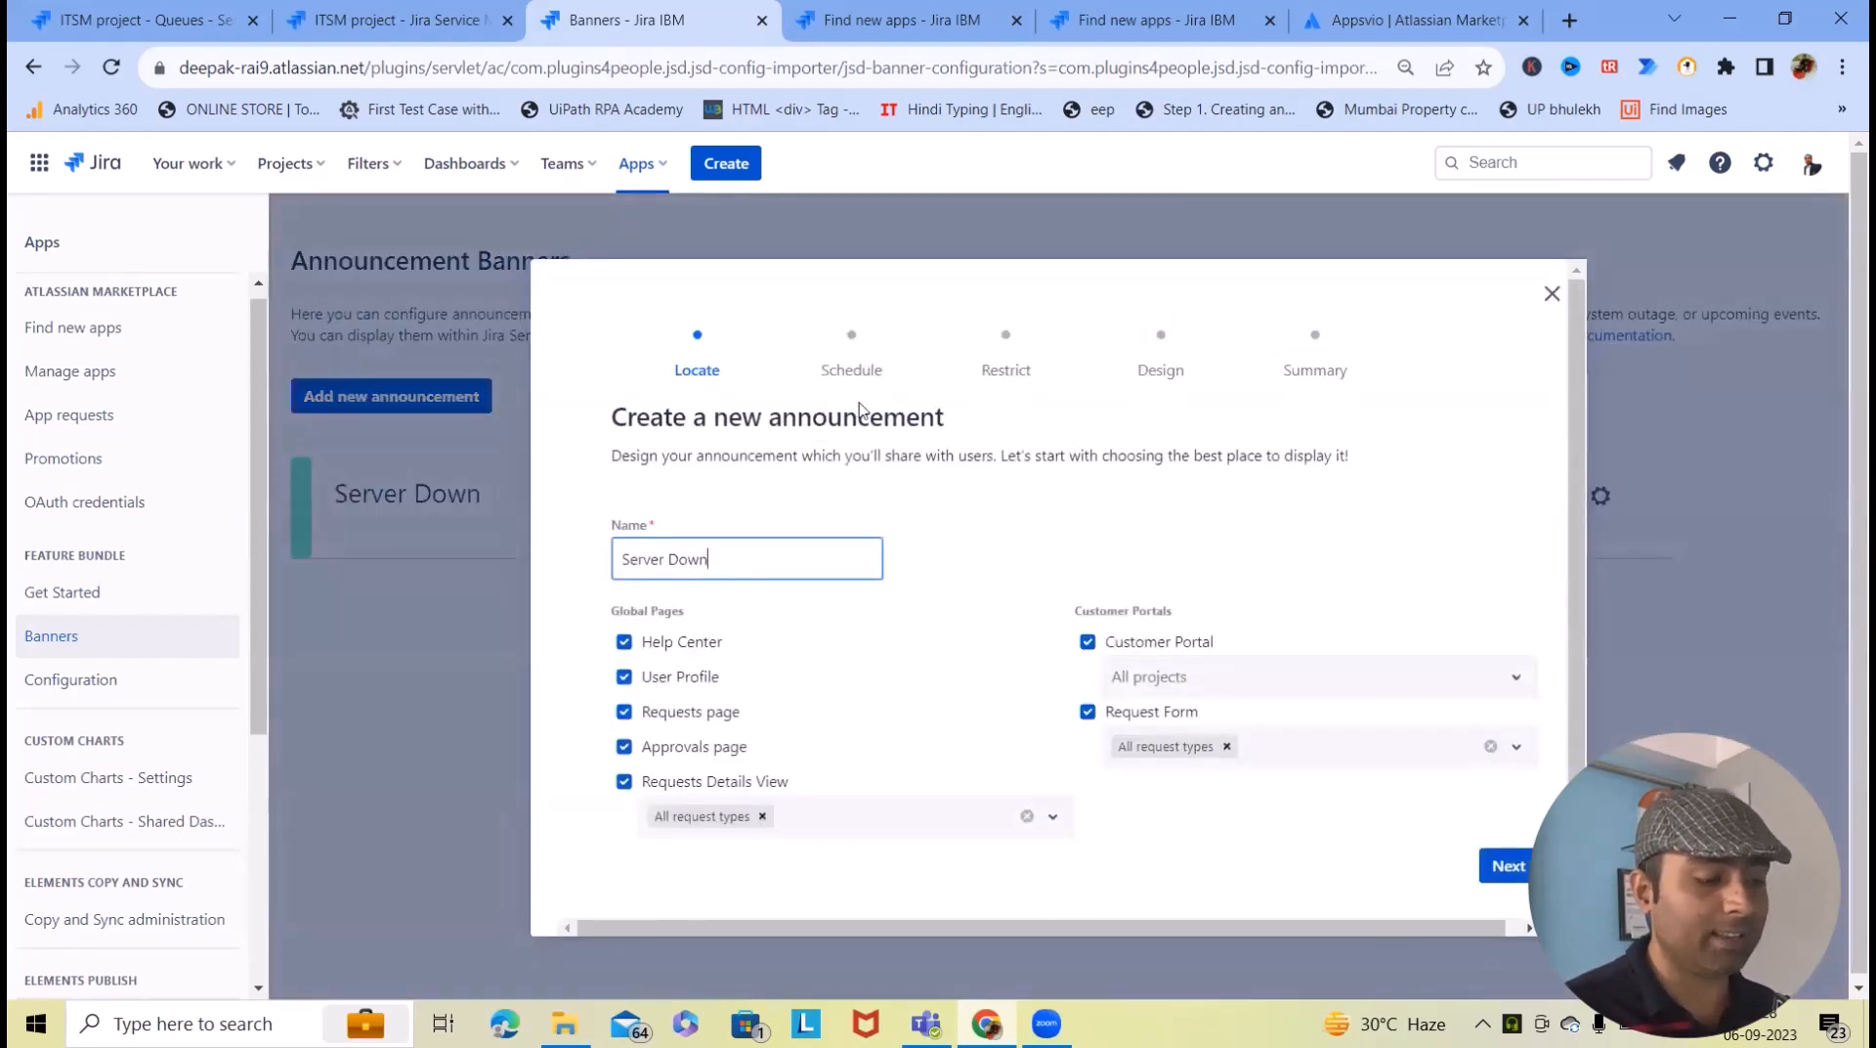
- Confirm the 'Server Down' name and advance to the Schedule step
{"action": "scroll", "coordinate": [732, 548], "scroll_direction": "down", "scroll_amount": 1}
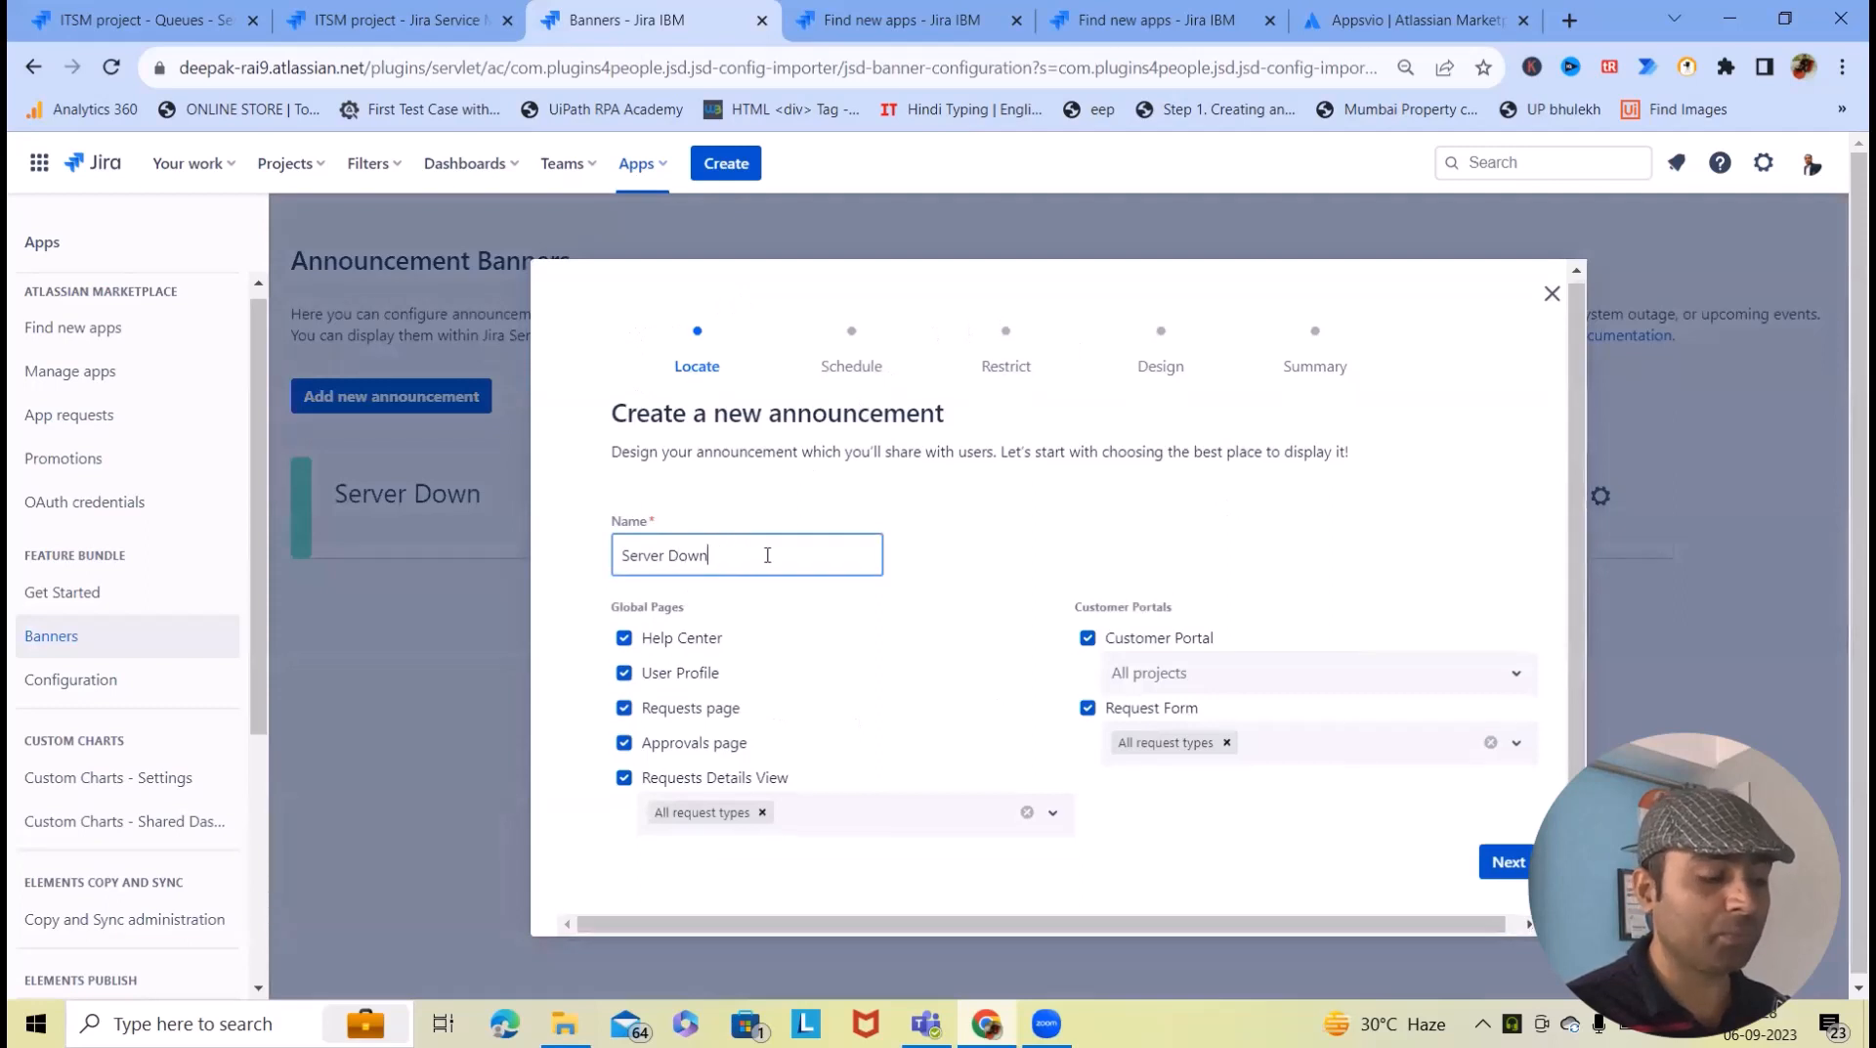
{"action": "triple_click", "coordinate": [690, 554]}
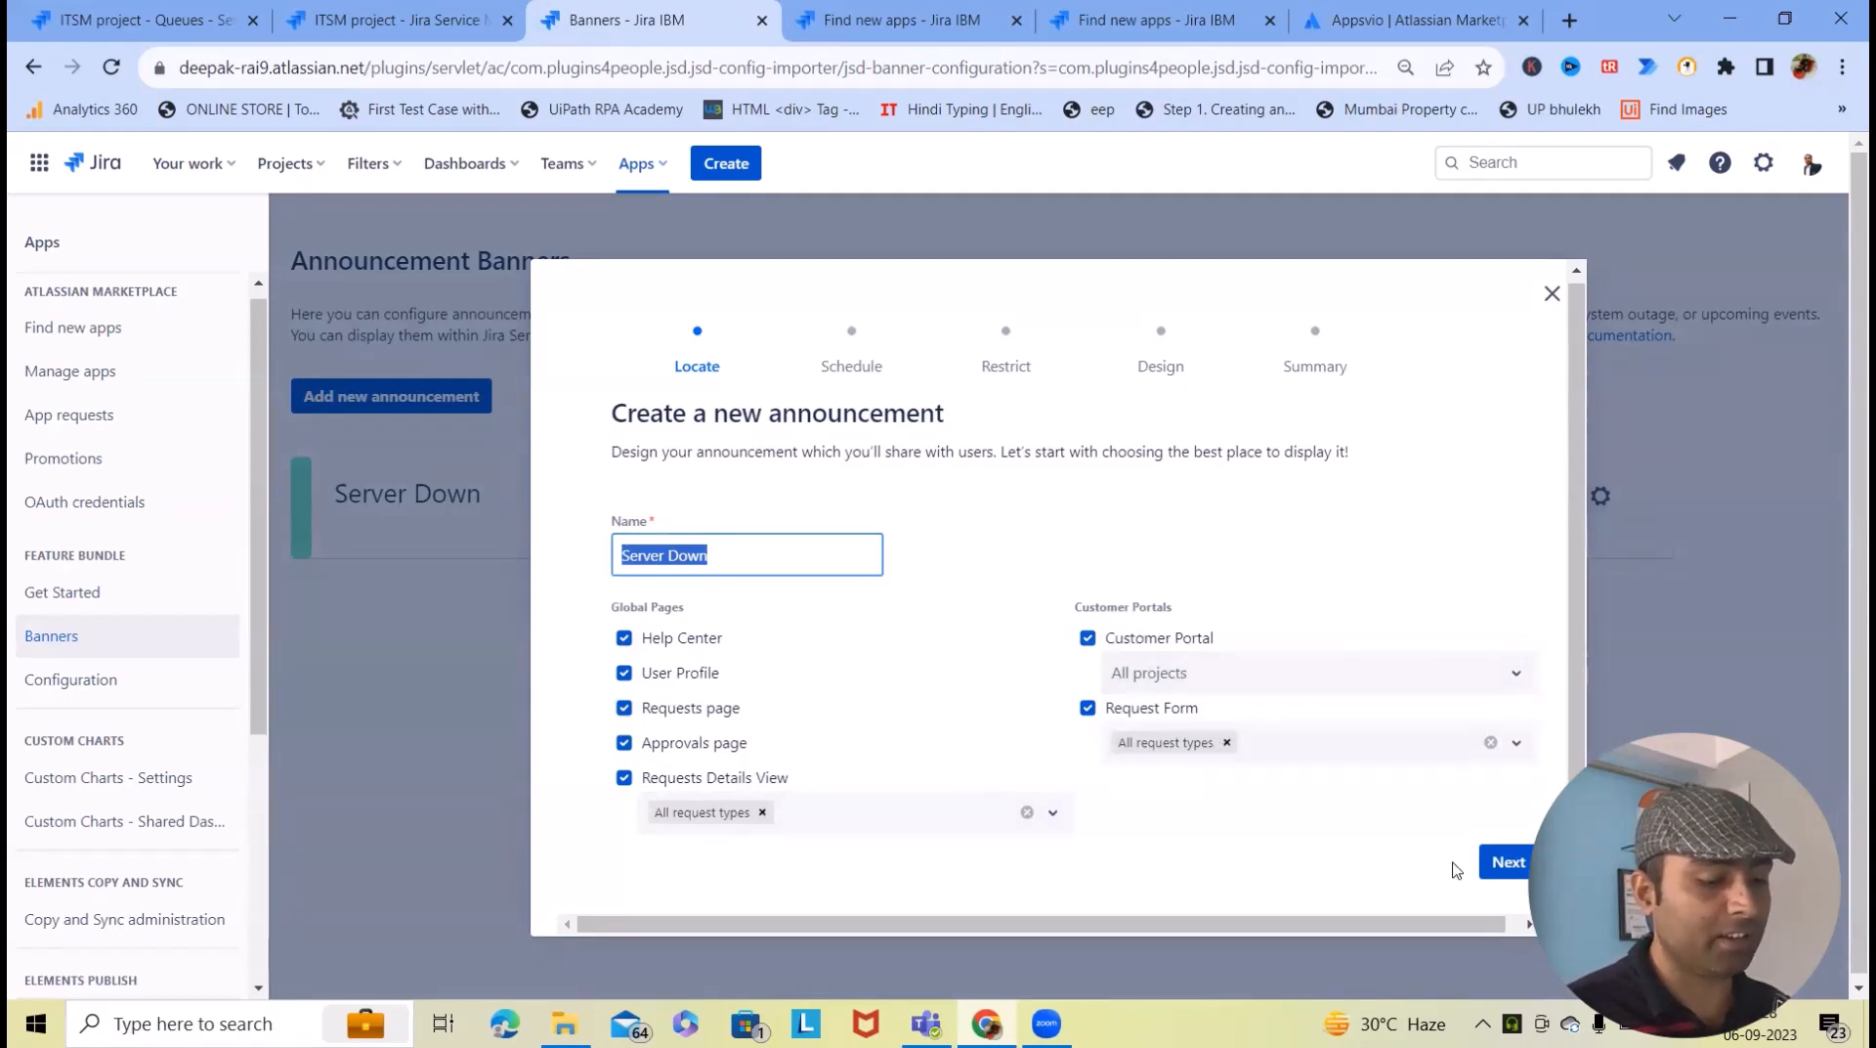
{"action": "left_click", "coordinate": [1505, 861]}
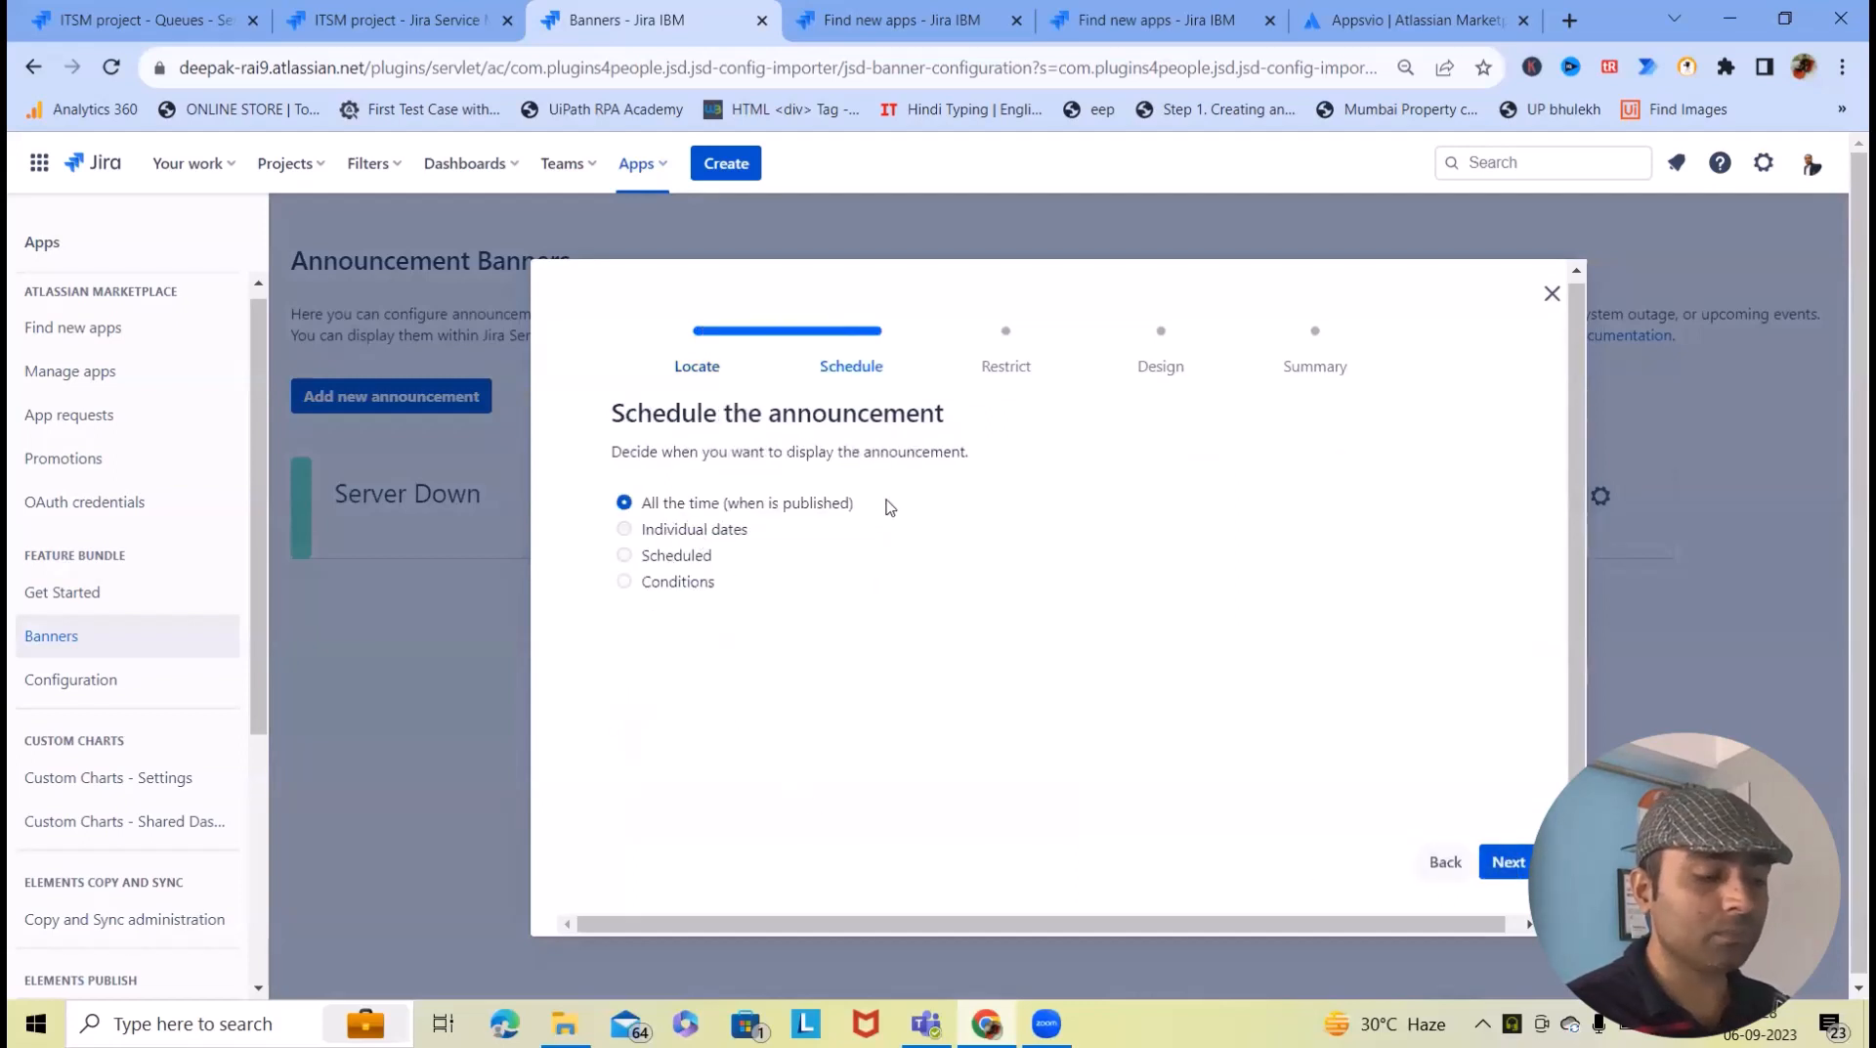
- Keep the schedule on All the time and audience visible for all, advancing to Design
{"action": "left_click", "coordinate": [625, 555]}
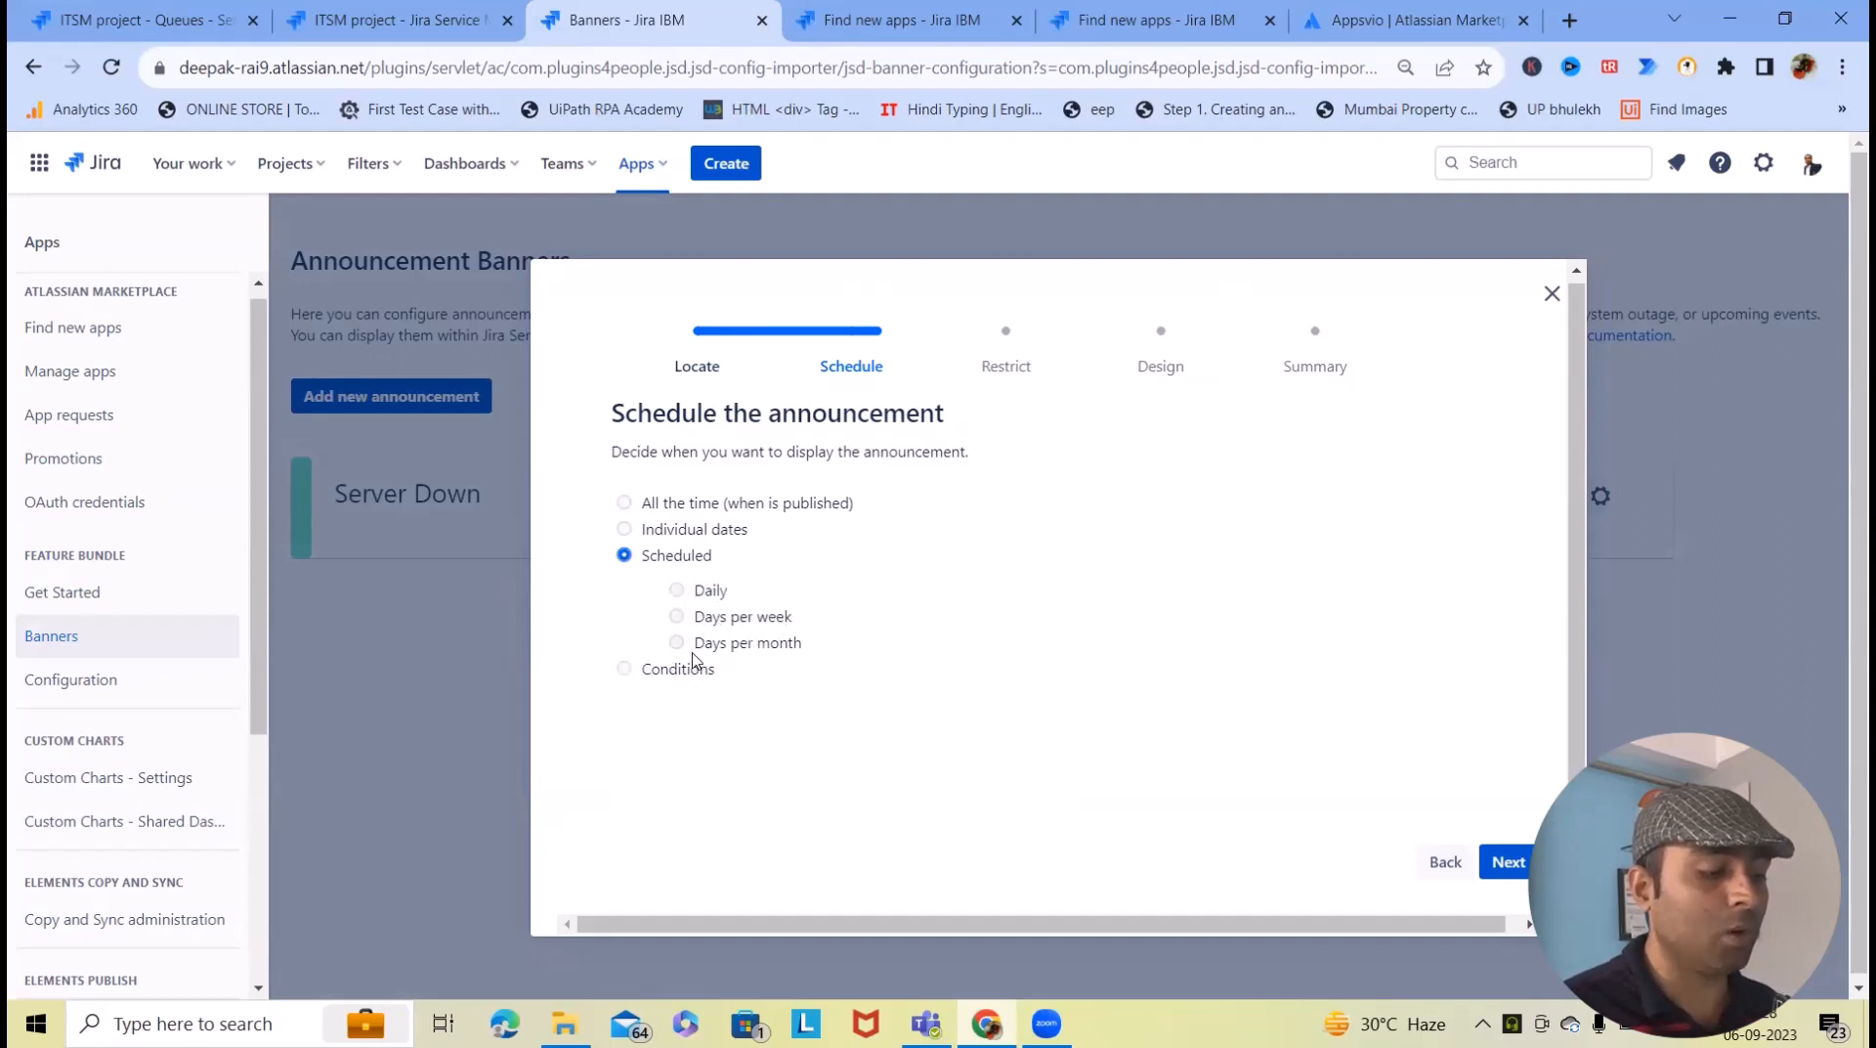
{"action": "left_click", "coordinate": [624, 503]}
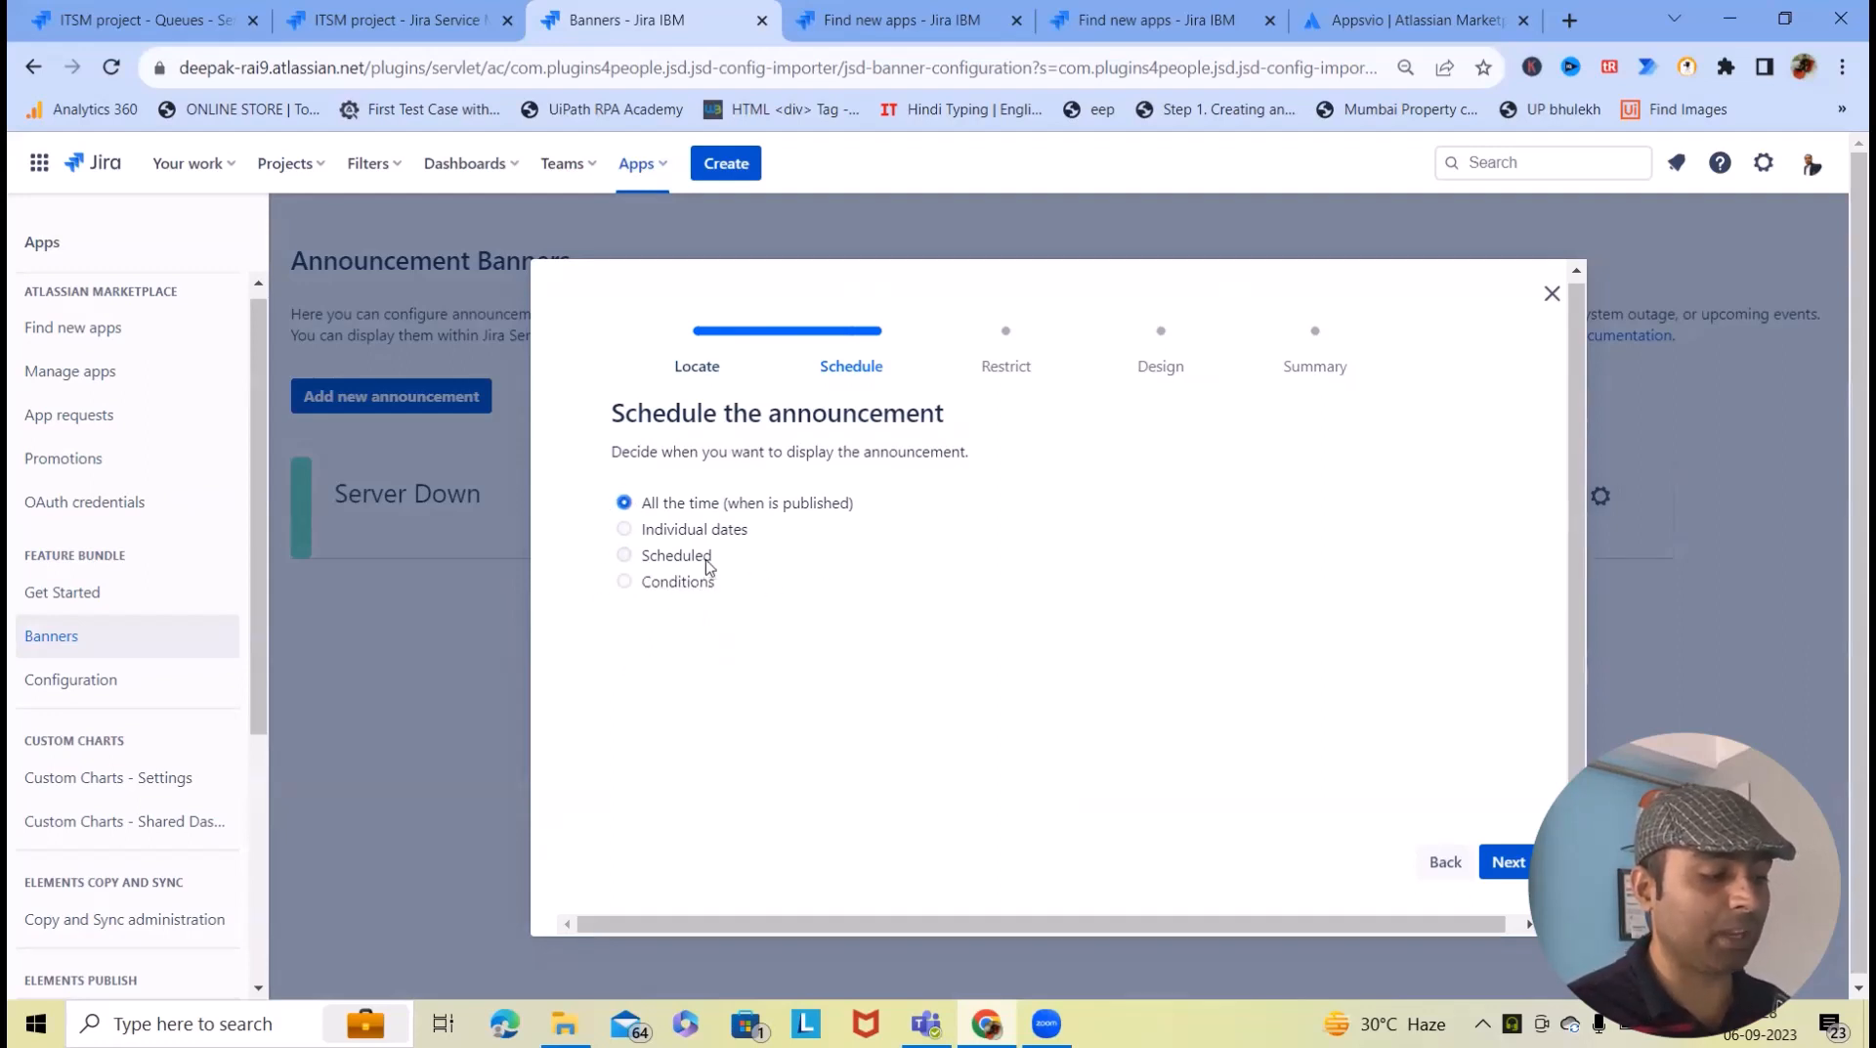
{"action": "left_click", "coordinate": [1506, 861]}
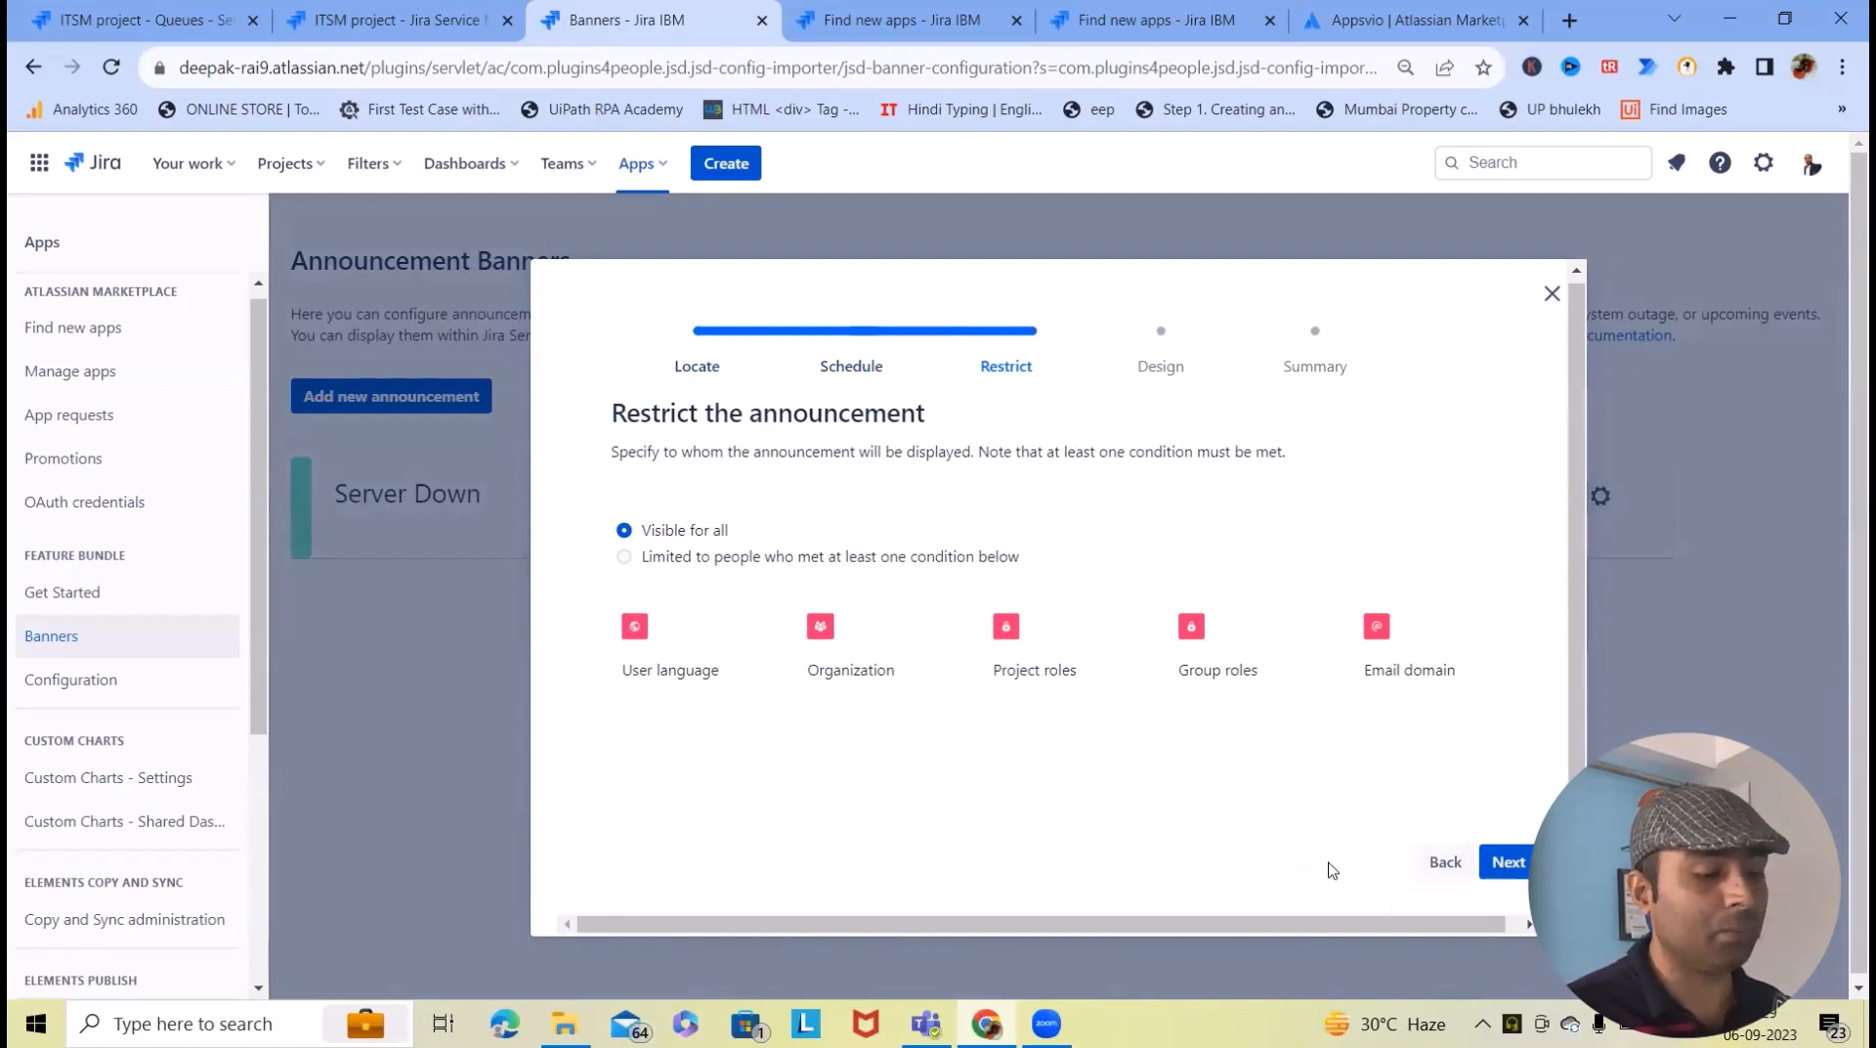
{"action": "left_click", "coordinate": [1506, 861]}
{"action": "scroll", "coordinate": [1100, 696], "scroll_direction": "down", "scroll_amount": 5}
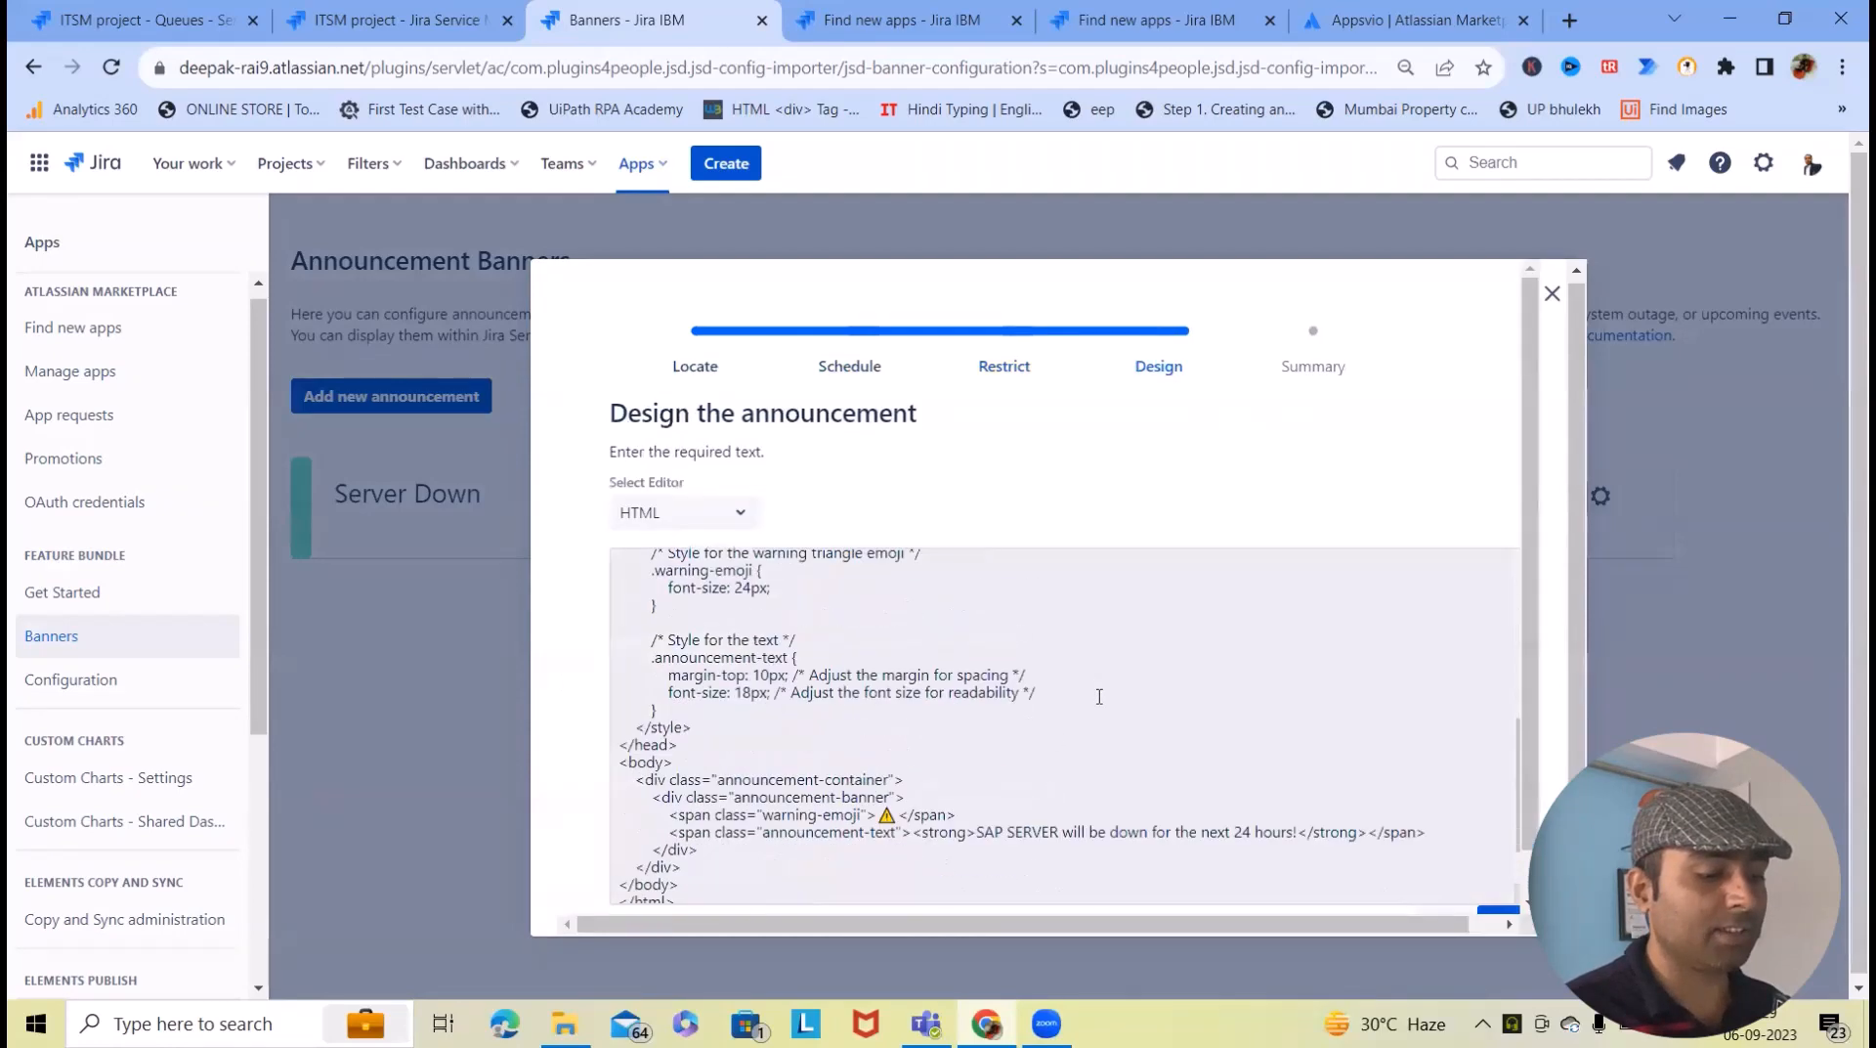
- Keep the banner's editor type set to HTML
{"action": "scroll", "coordinate": [1099, 696], "scroll_direction": "up", "scroll_amount": 10}
{"action": "left_click", "coordinate": [731, 521]}
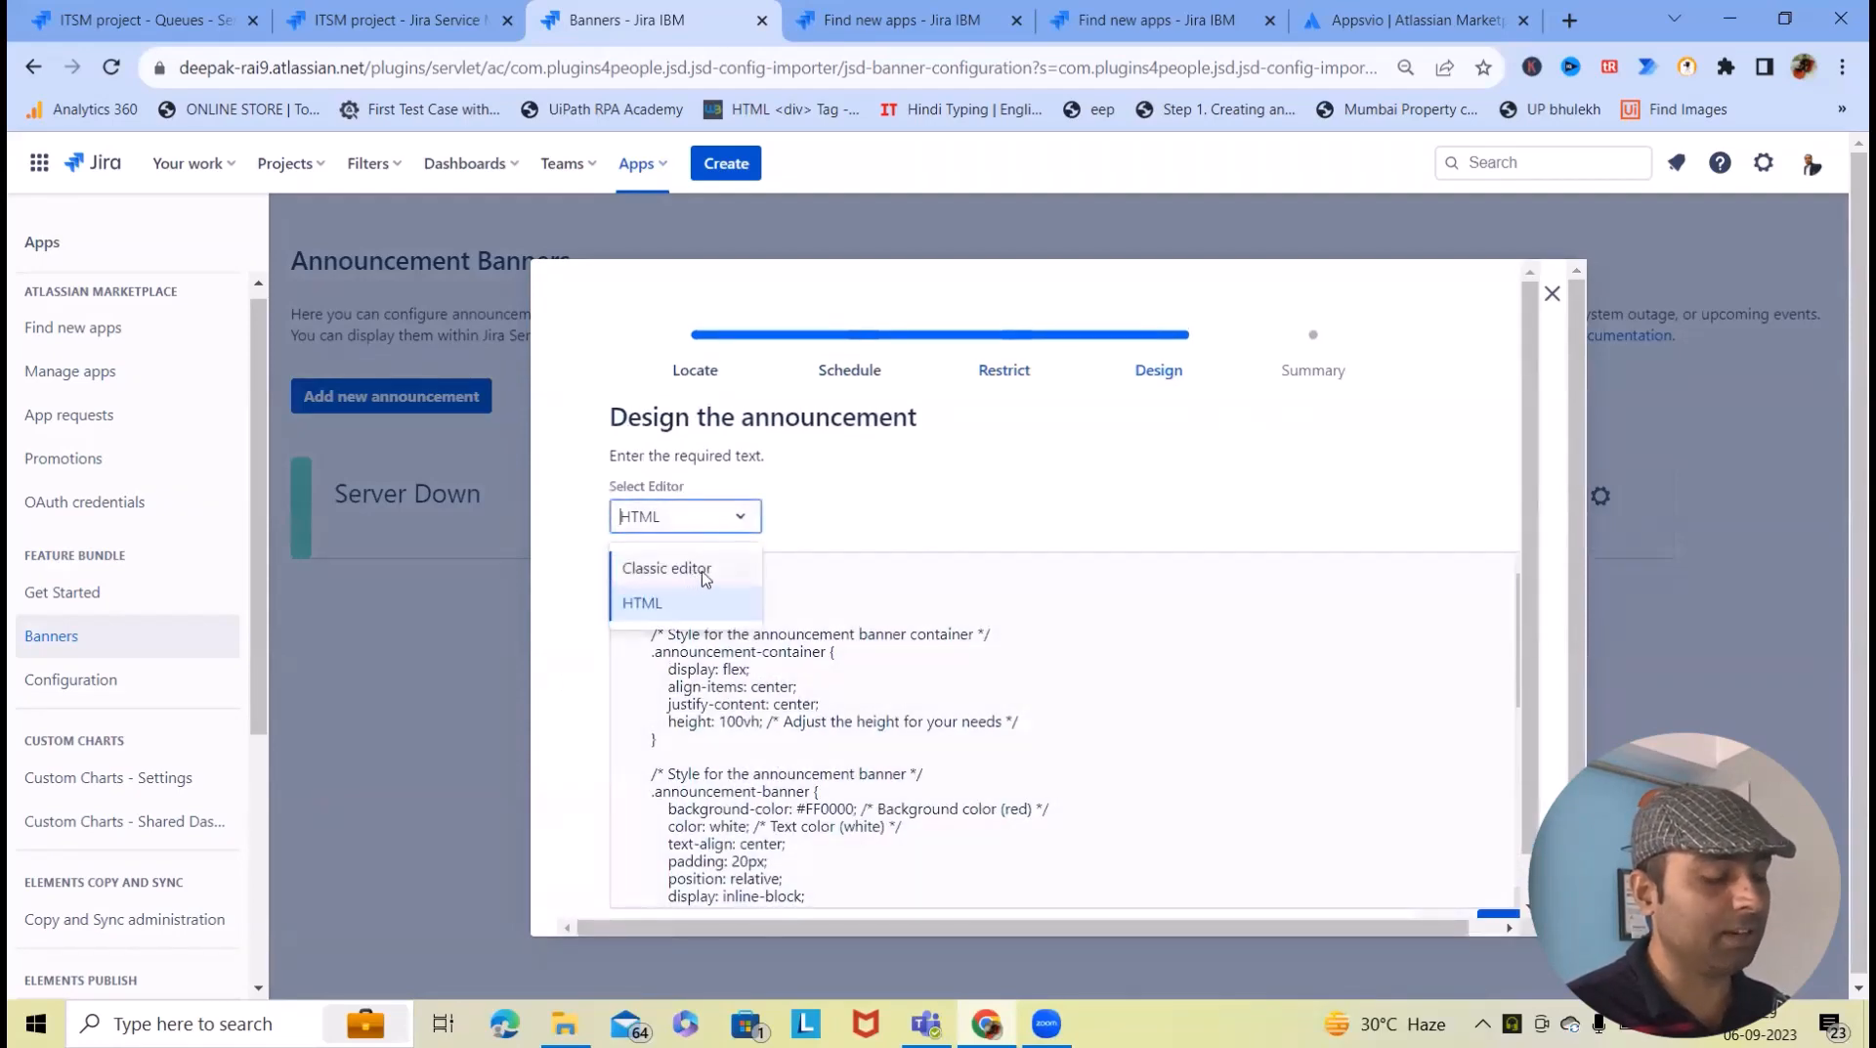
{"action": "left_click", "coordinate": [643, 604]}
- Review the SAP SERVER downtime message in the HTML and continue to the Summary
{"action": "scroll", "coordinate": [1036, 665], "scroll_direction": "down", "scroll_amount": 6}
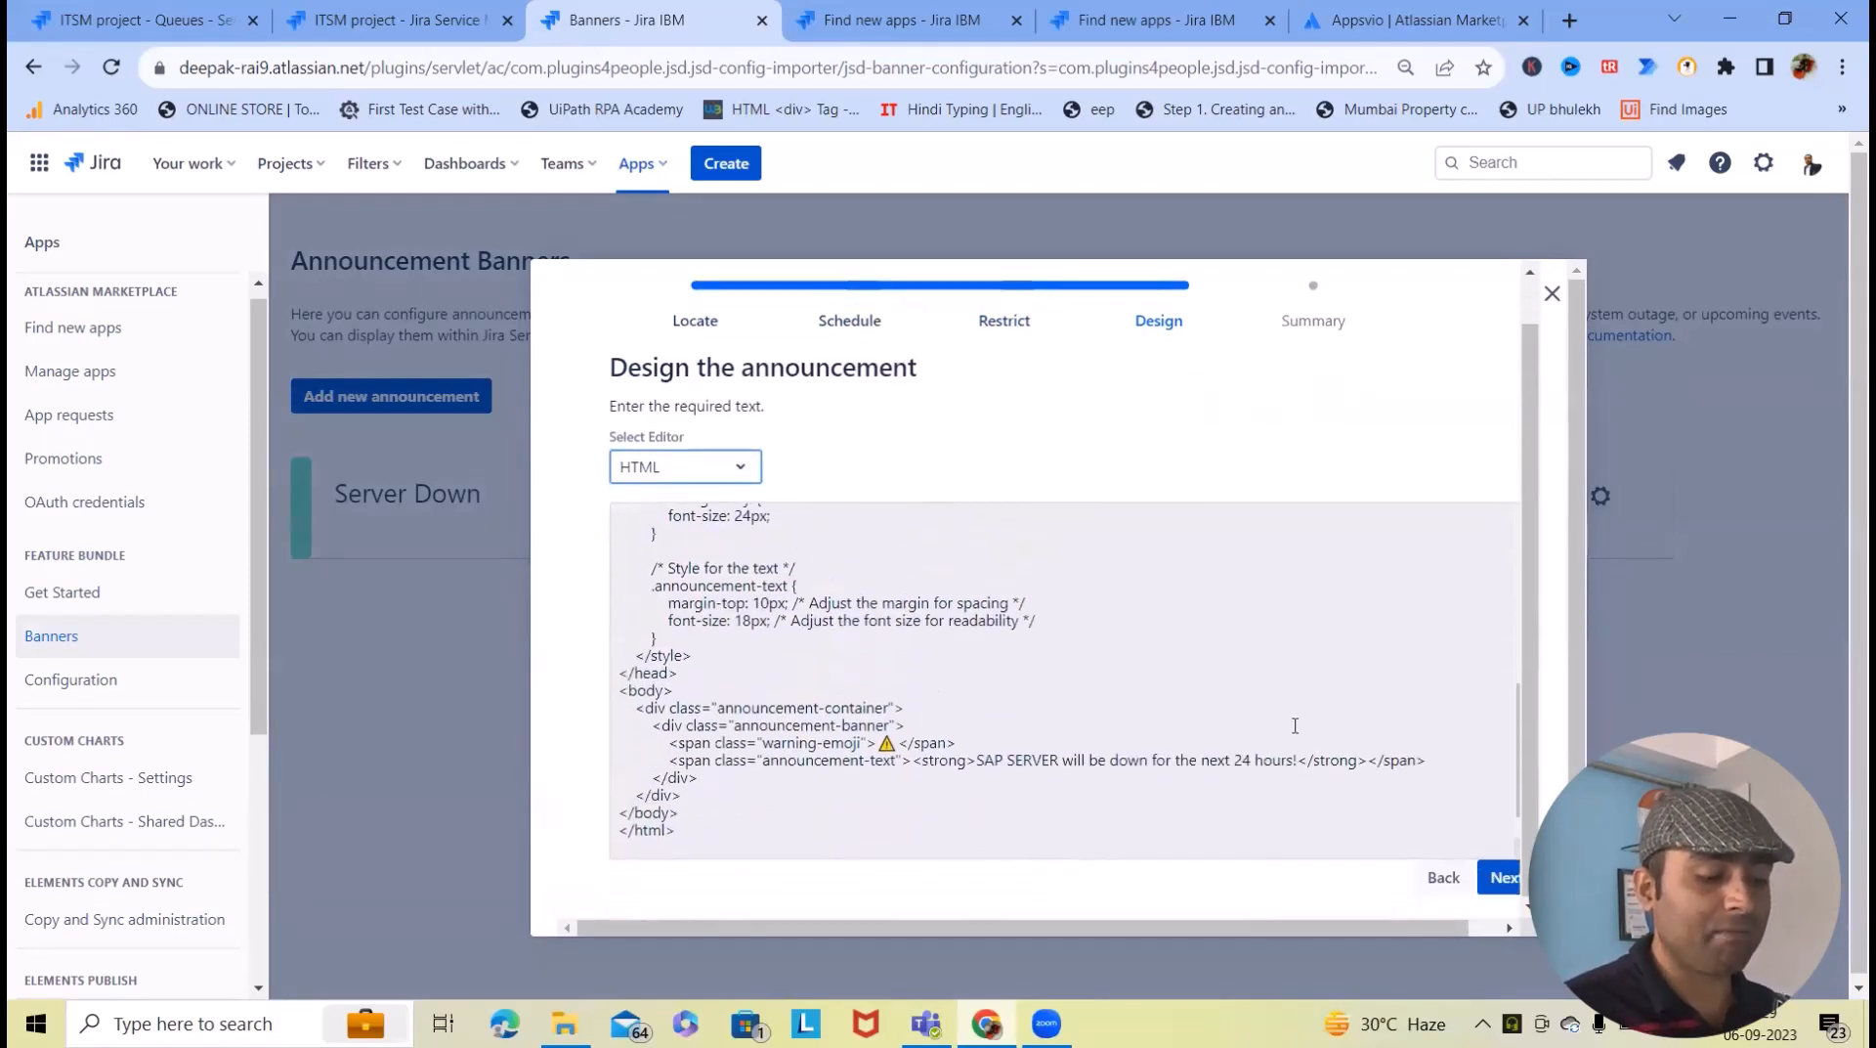
{"action": "scroll", "coordinate": [779, 766], "scroll_direction": "up", "scroll_amount": 6}
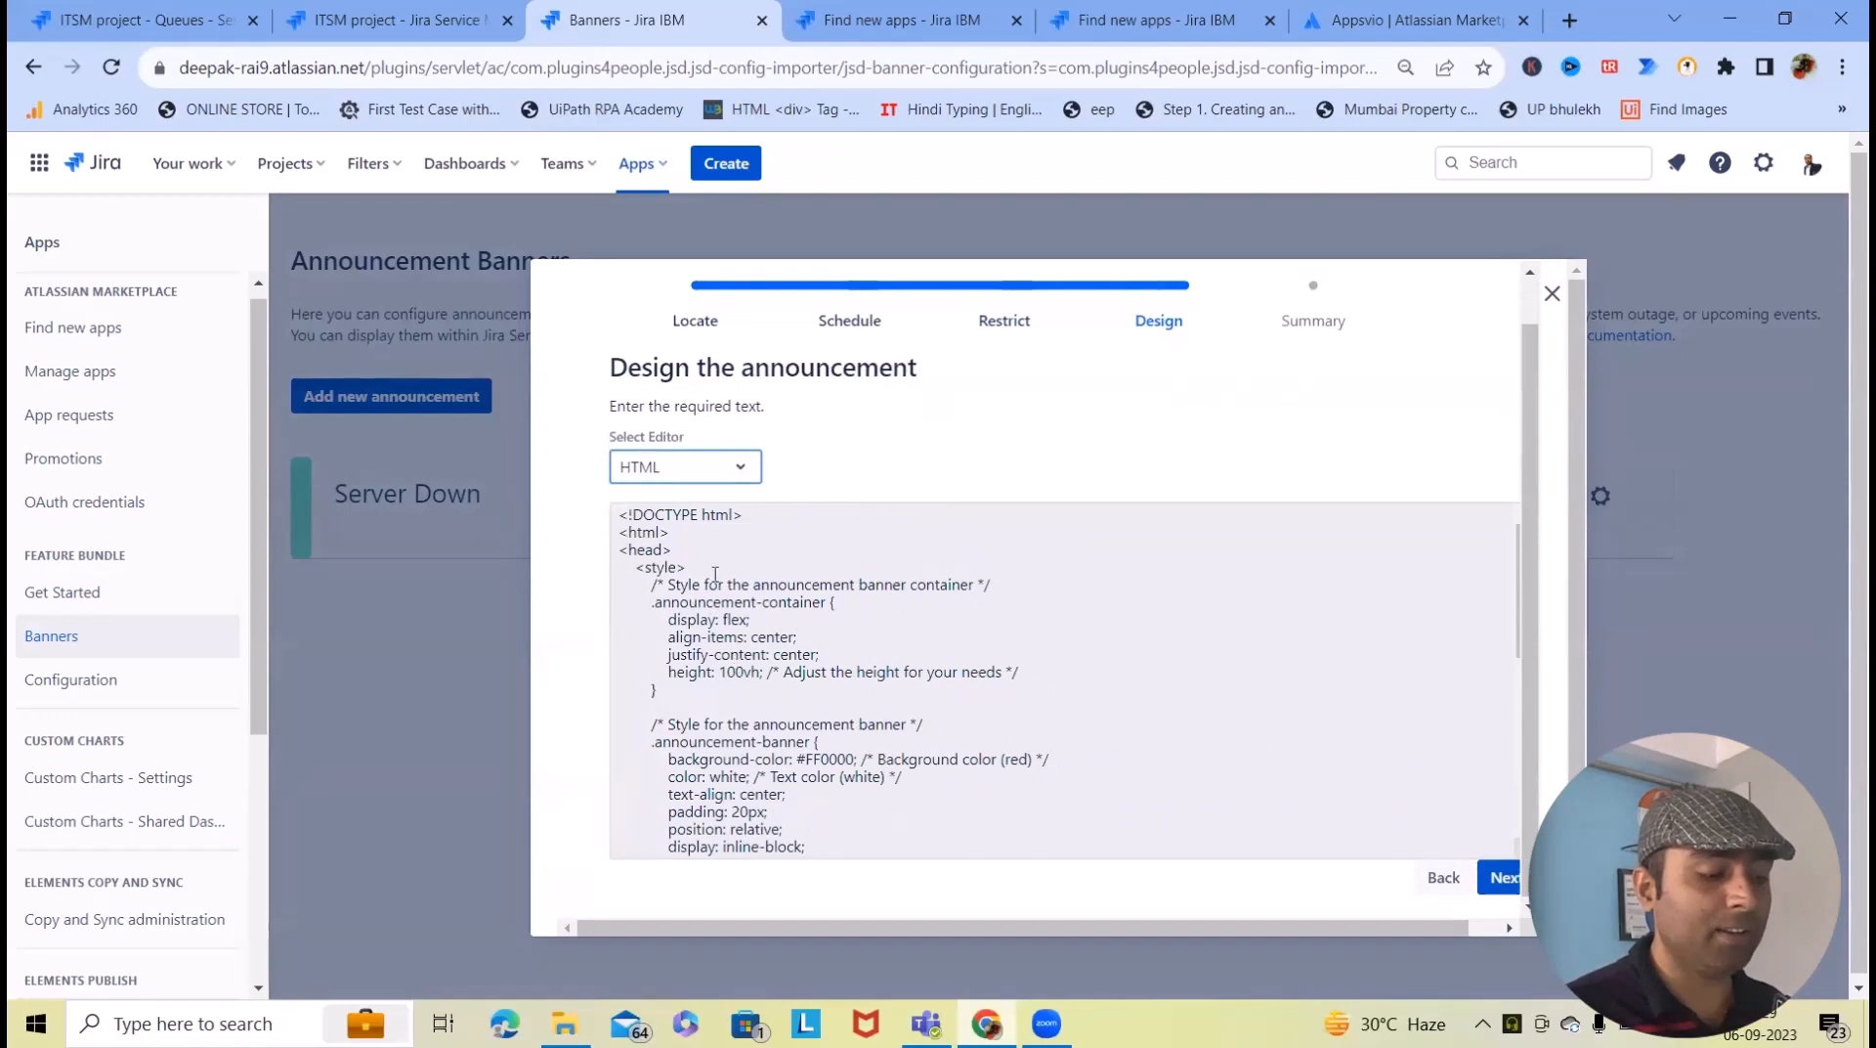
{"action": "scroll", "coordinate": [716, 574], "scroll_direction": "down", "scroll_amount": 6}
{"action": "scroll", "coordinate": [692, 658], "scroll_direction": "up", "scroll_amount": 6}
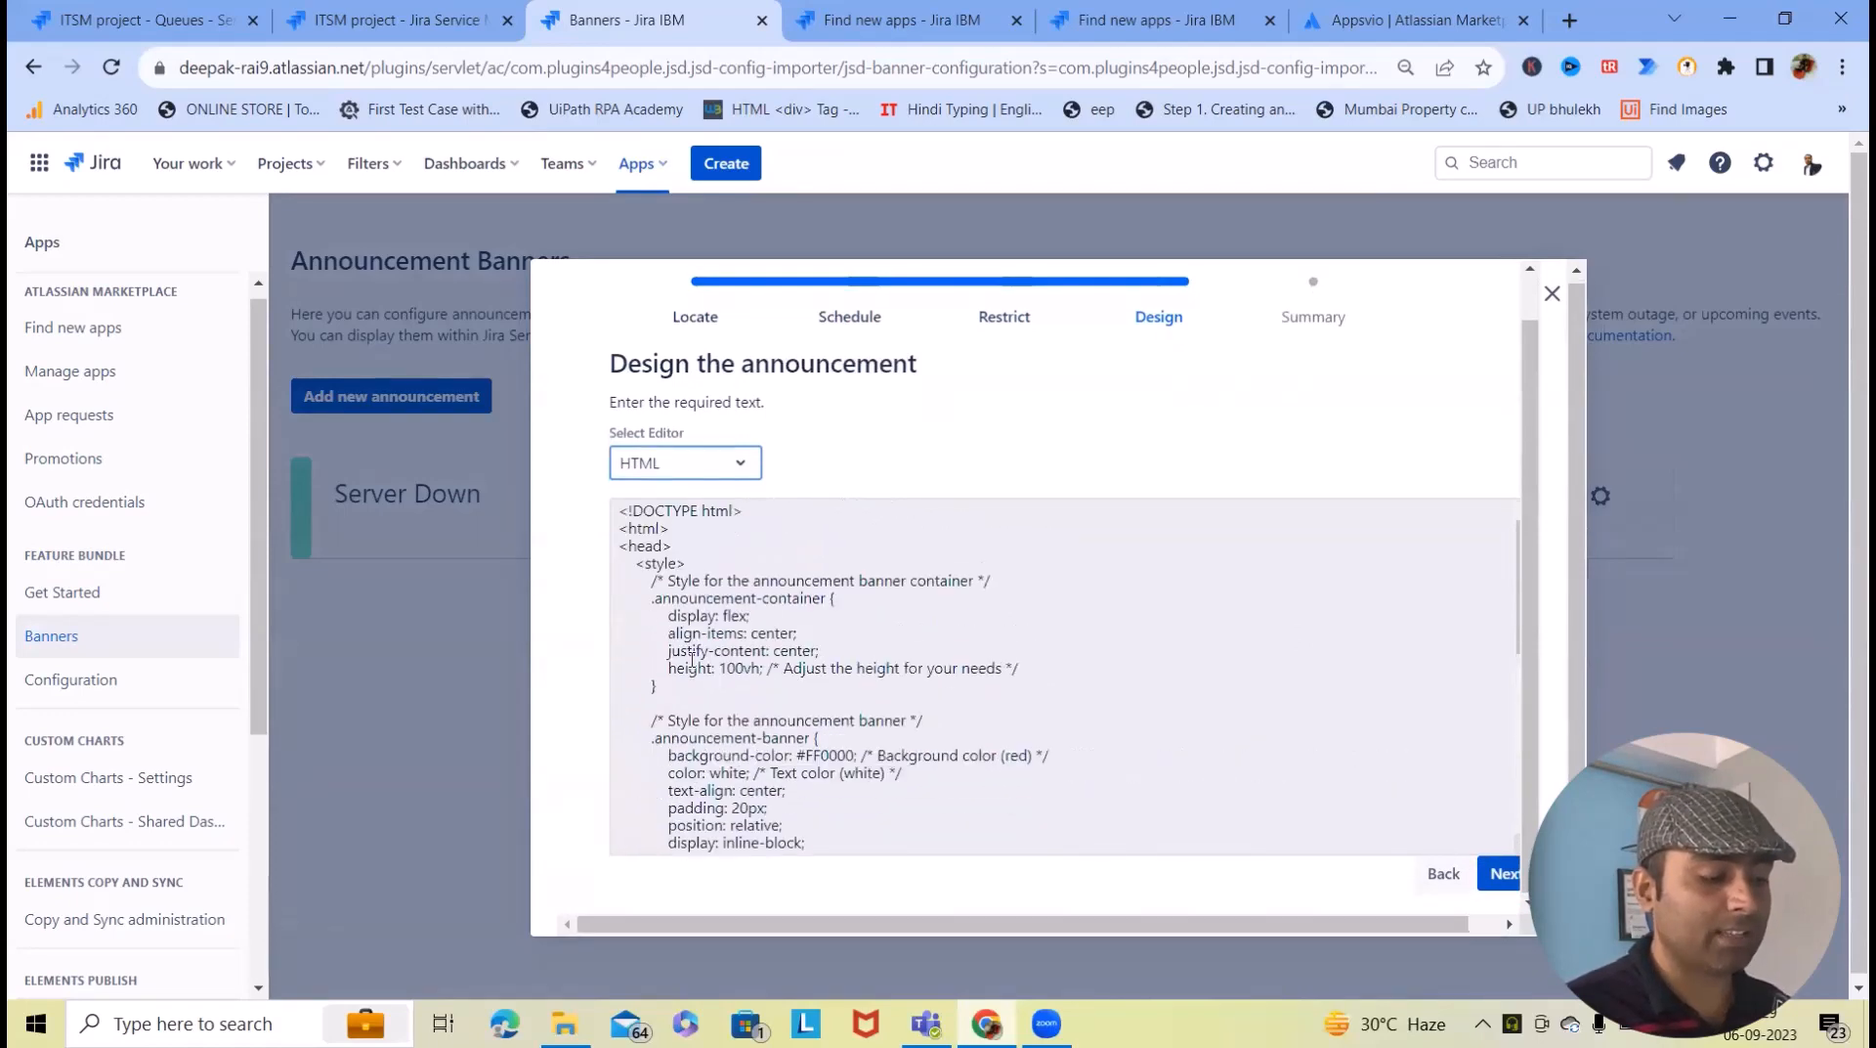
{"action": "scroll", "coordinate": [704, 674], "scroll_direction": "down", "scroll_amount": 6}
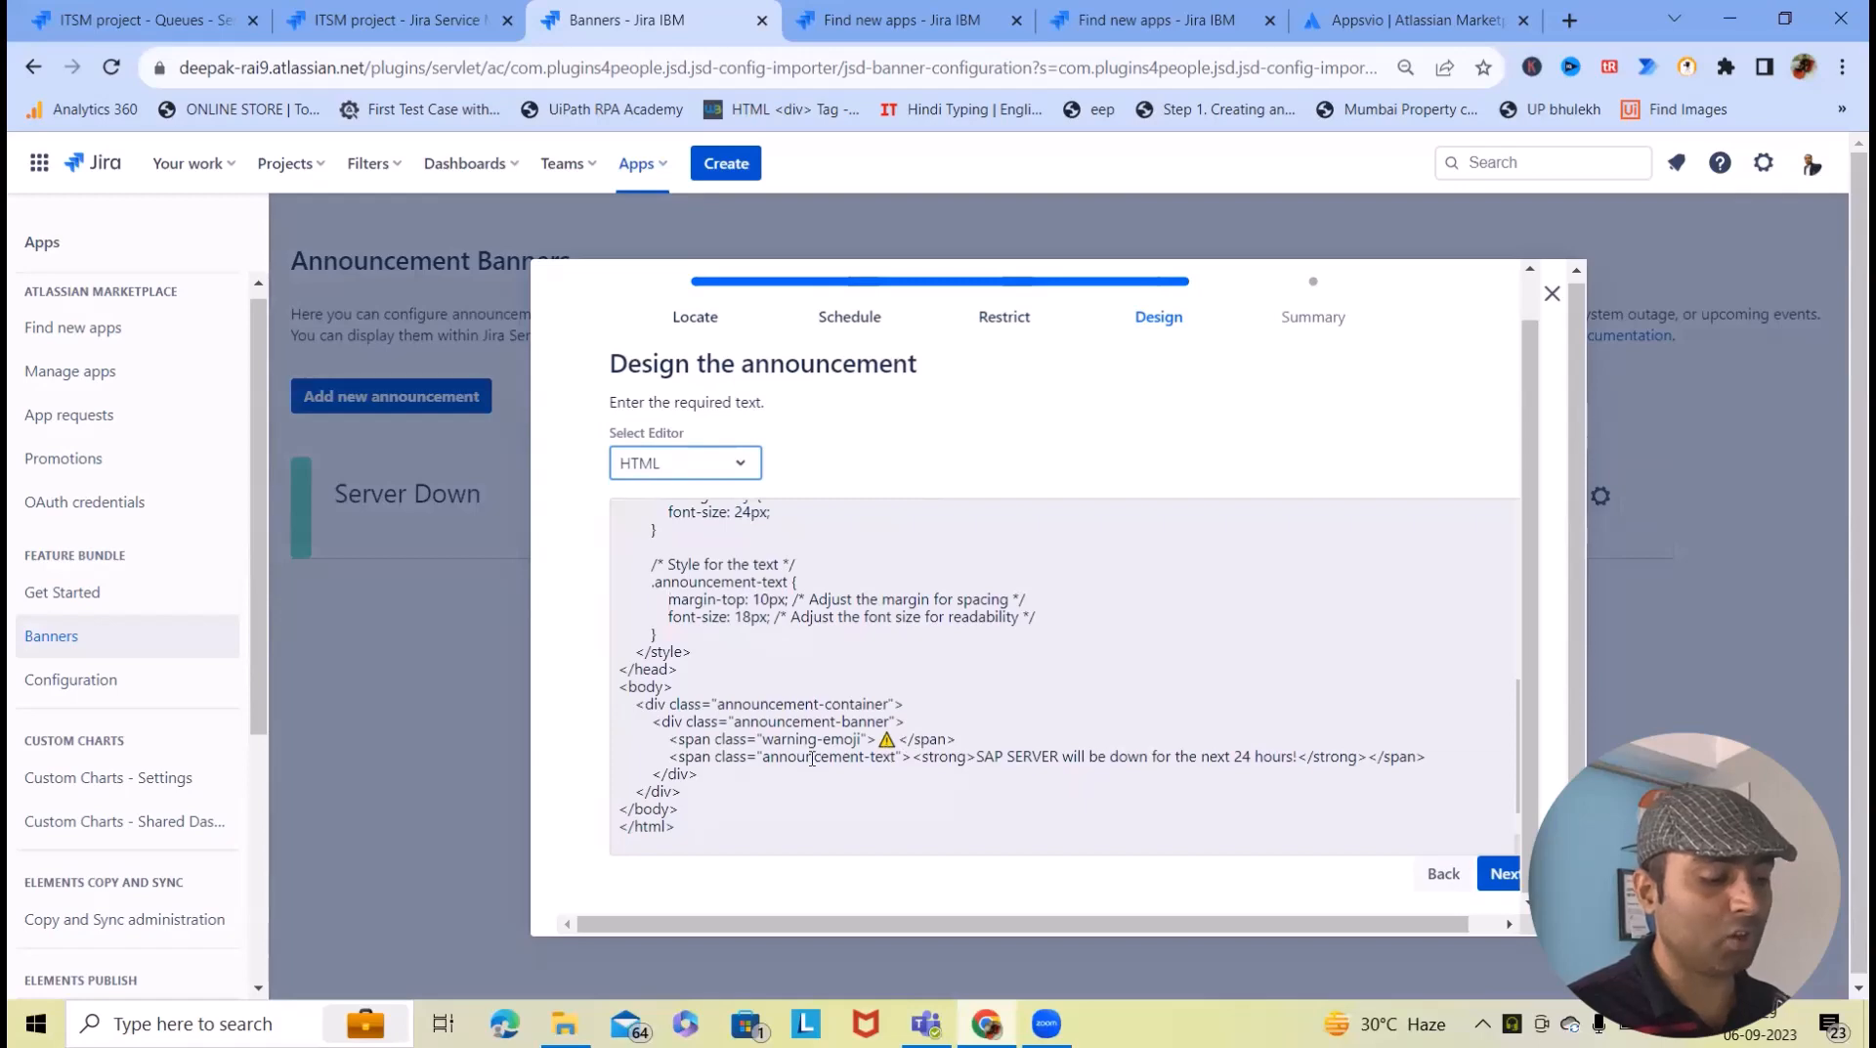
{"action": "scroll", "coordinate": [794, 757], "scroll_direction": "up", "scroll_amount": 4}
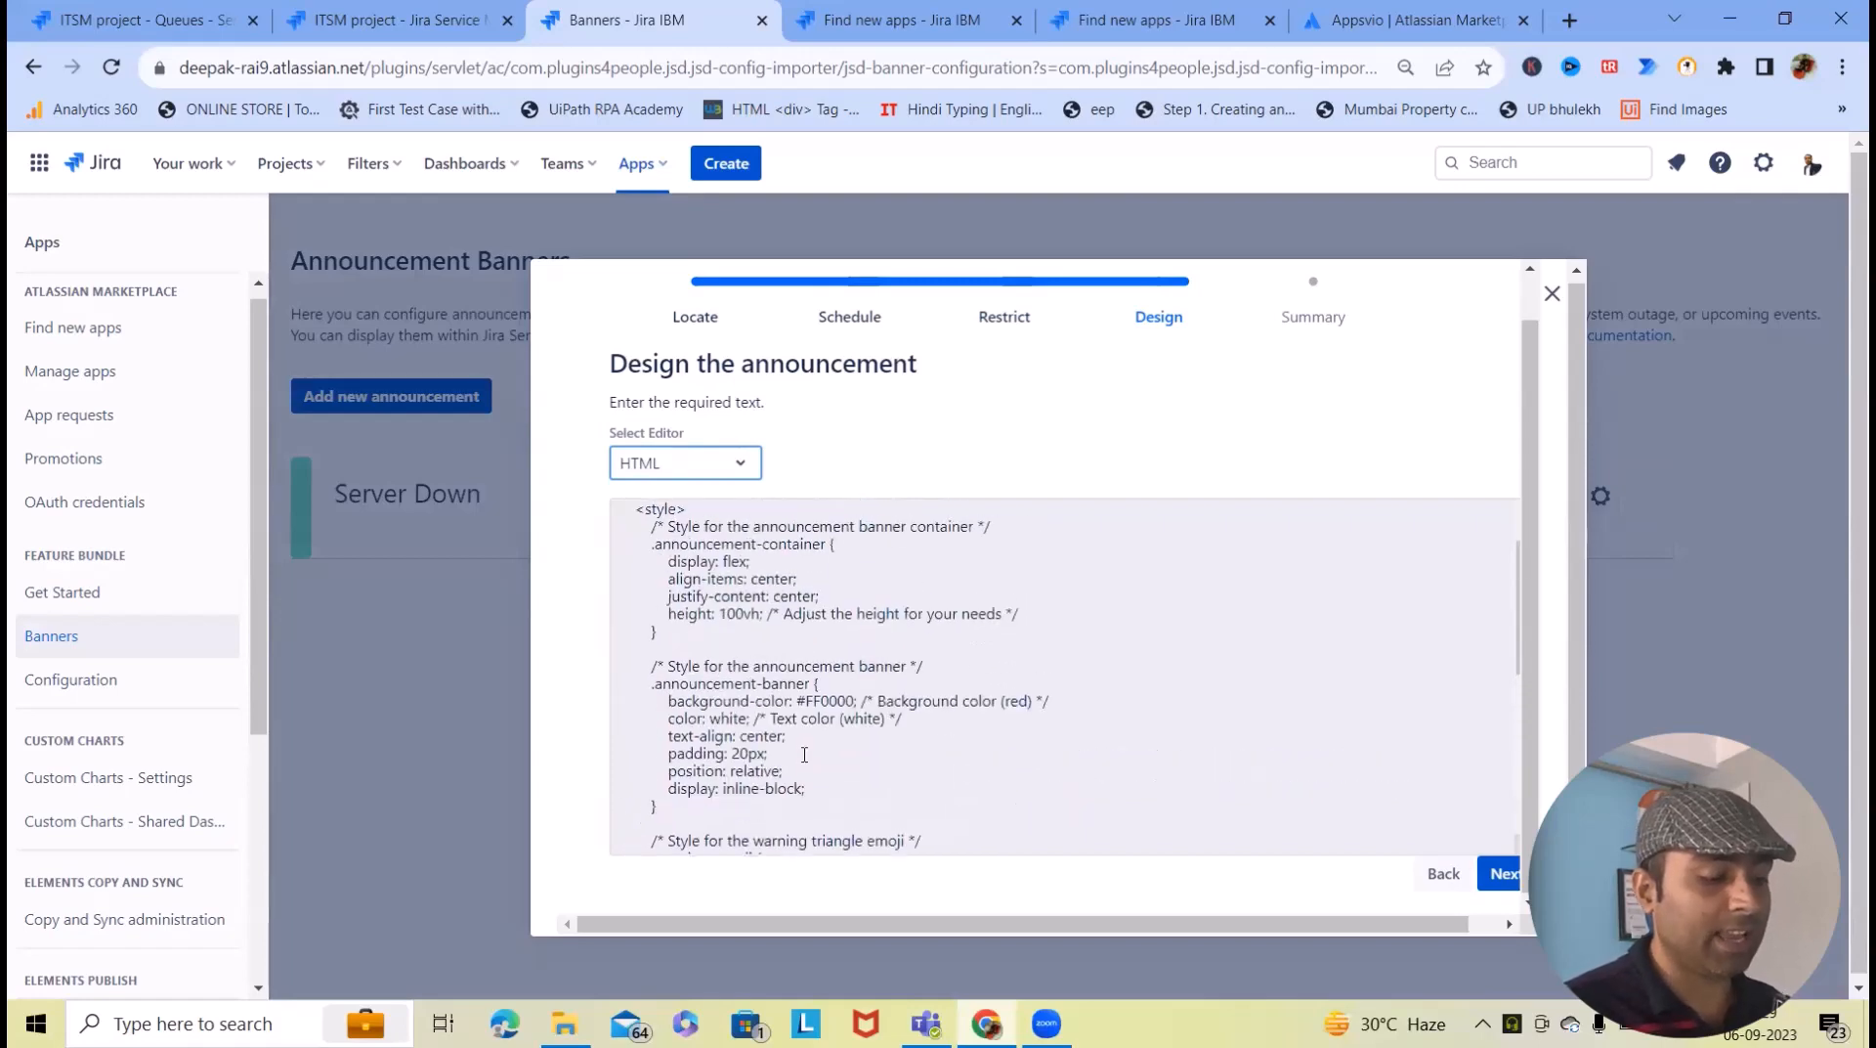
{"action": "scroll", "coordinate": [804, 755], "scroll_direction": "up", "scroll_amount": 2}
{"action": "scroll", "coordinate": [805, 754], "scroll_direction": "down", "scroll_amount": 6}
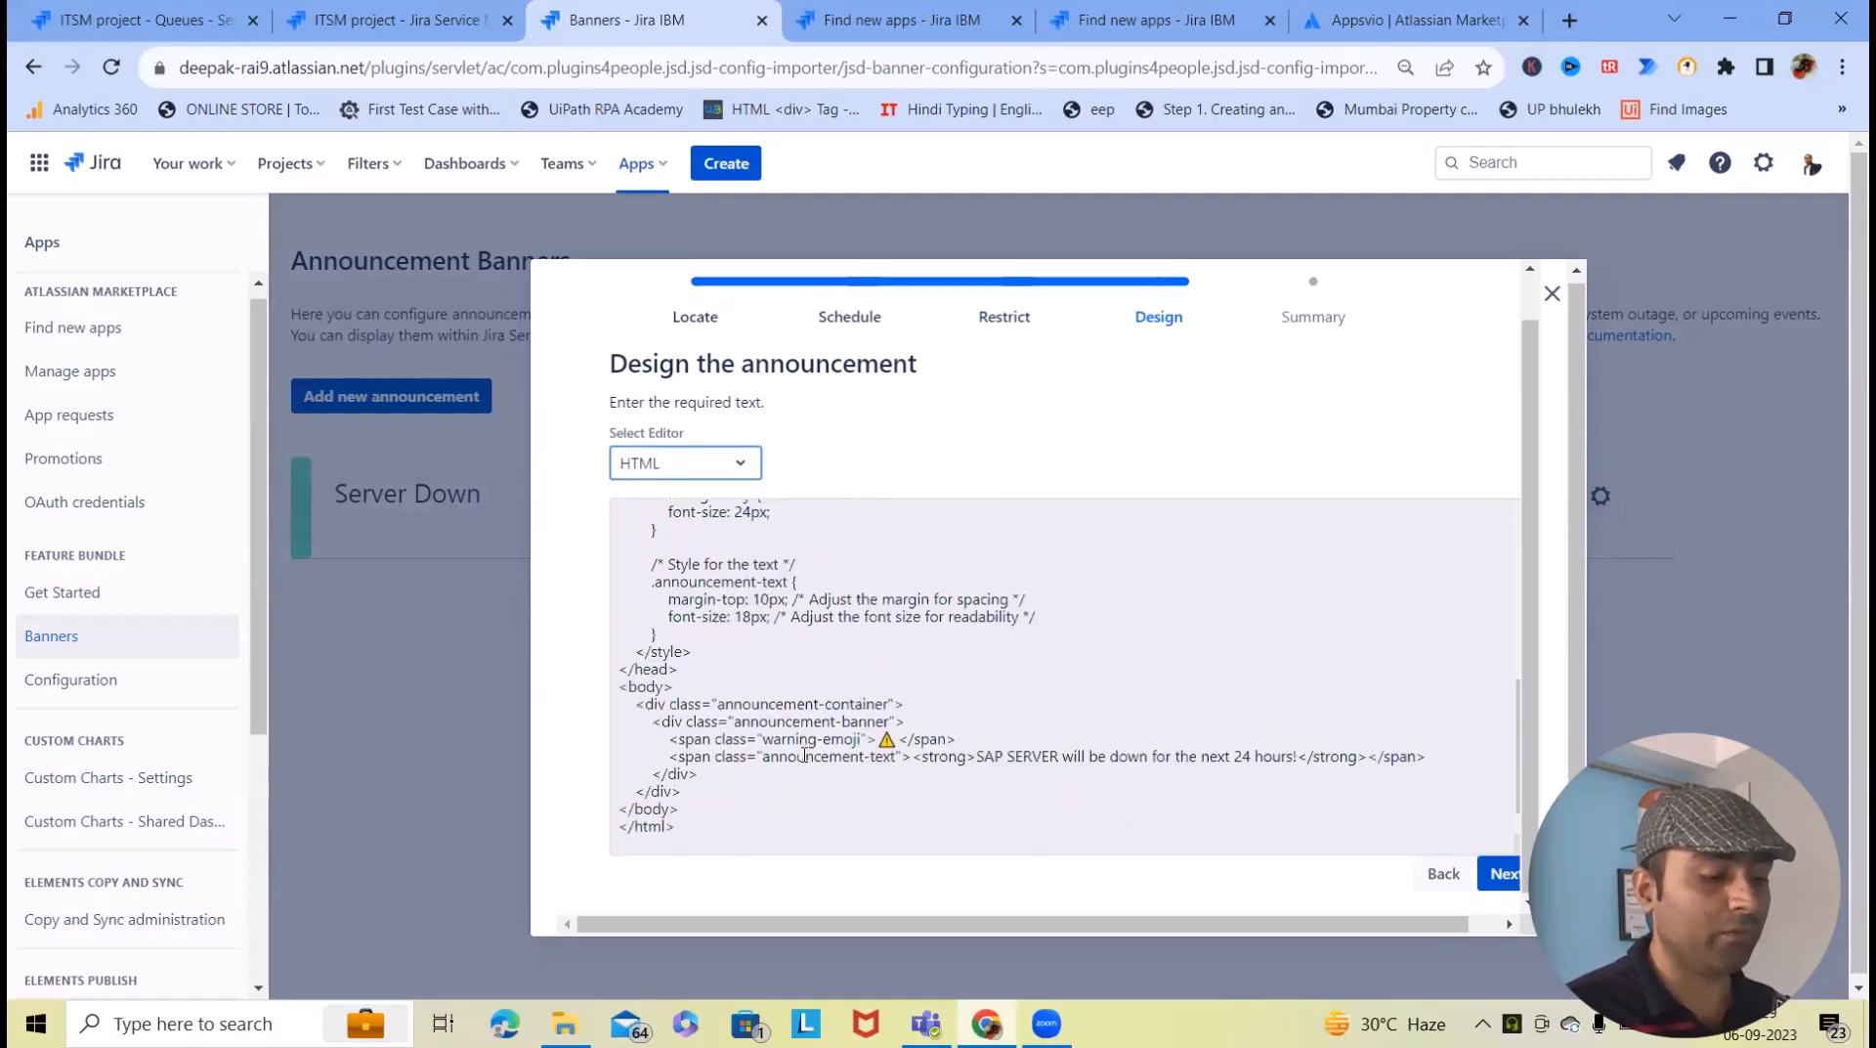
{"action": "left_click_drag", "start_coordinate": [974, 756], "coordinate": [1298, 756]}
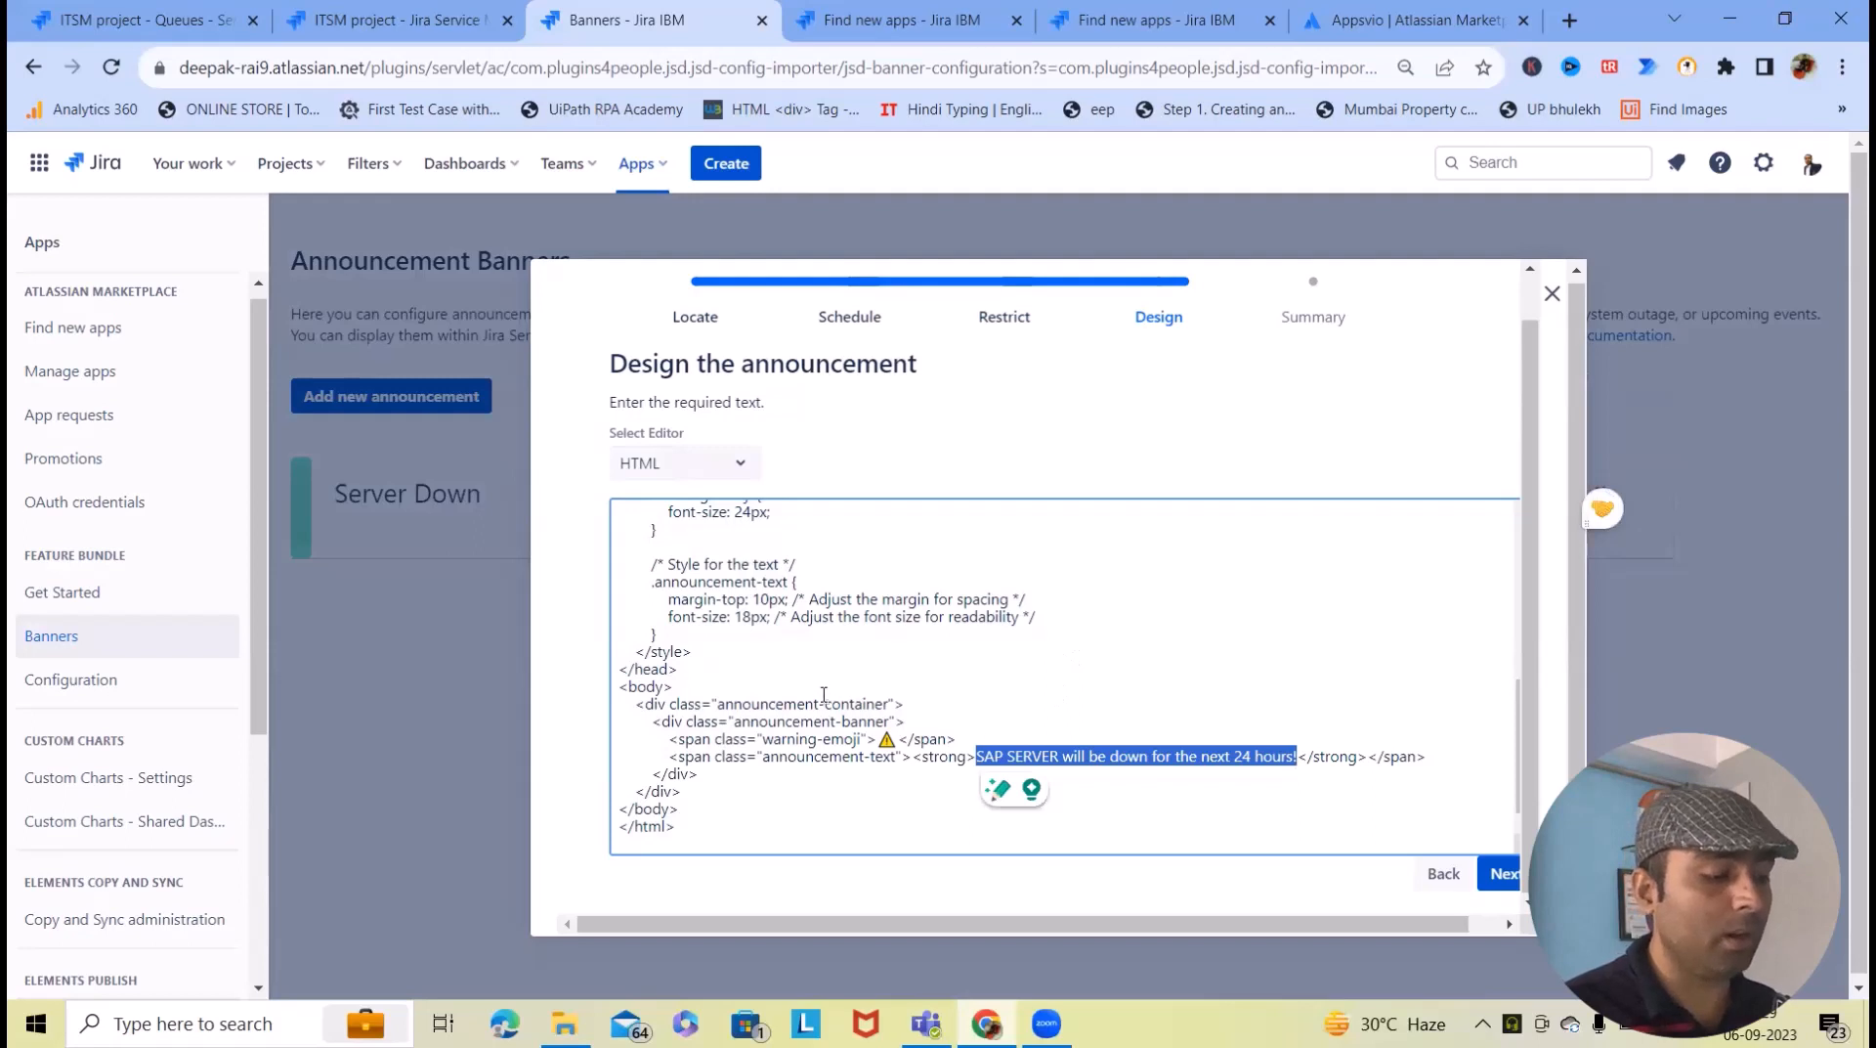
{"action": "scroll", "coordinate": [824, 695], "scroll_direction": "up", "scroll_amount": 10}
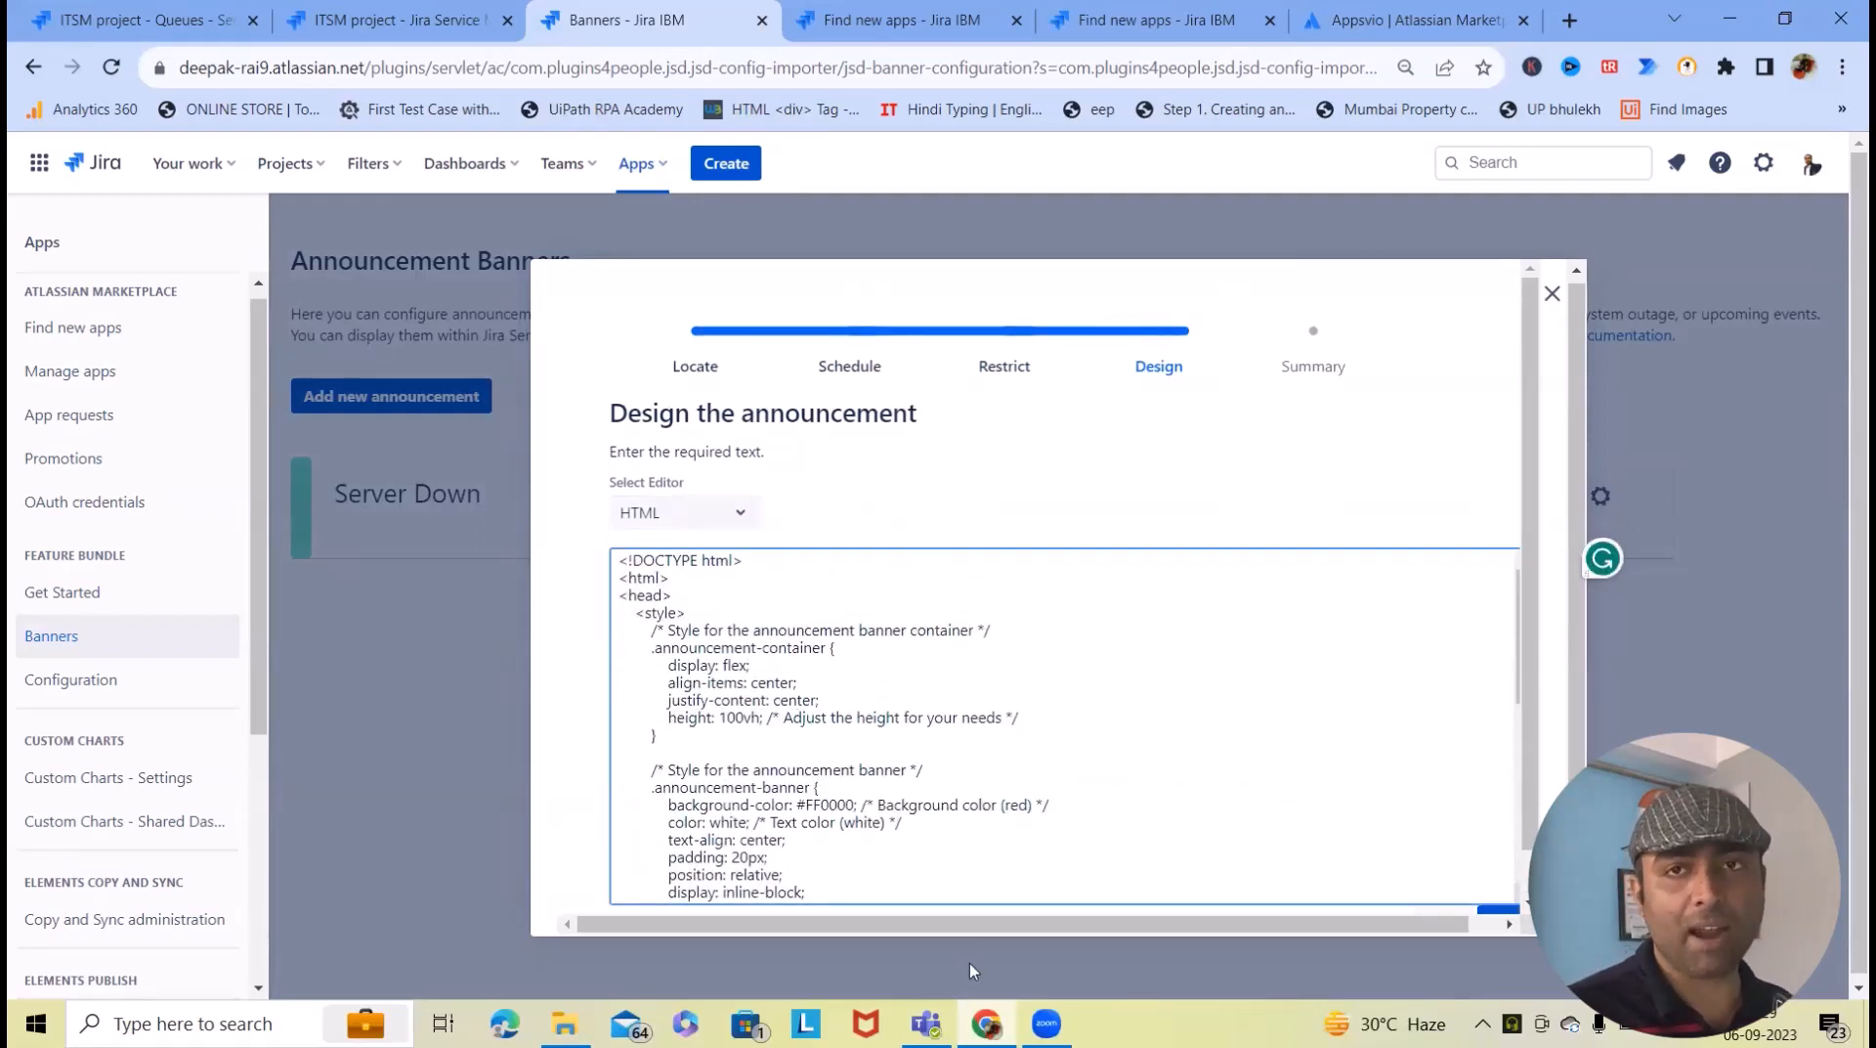
{"action": "scroll", "coordinate": [1075, 782], "scroll_direction": "down", "scroll_amount": 10}
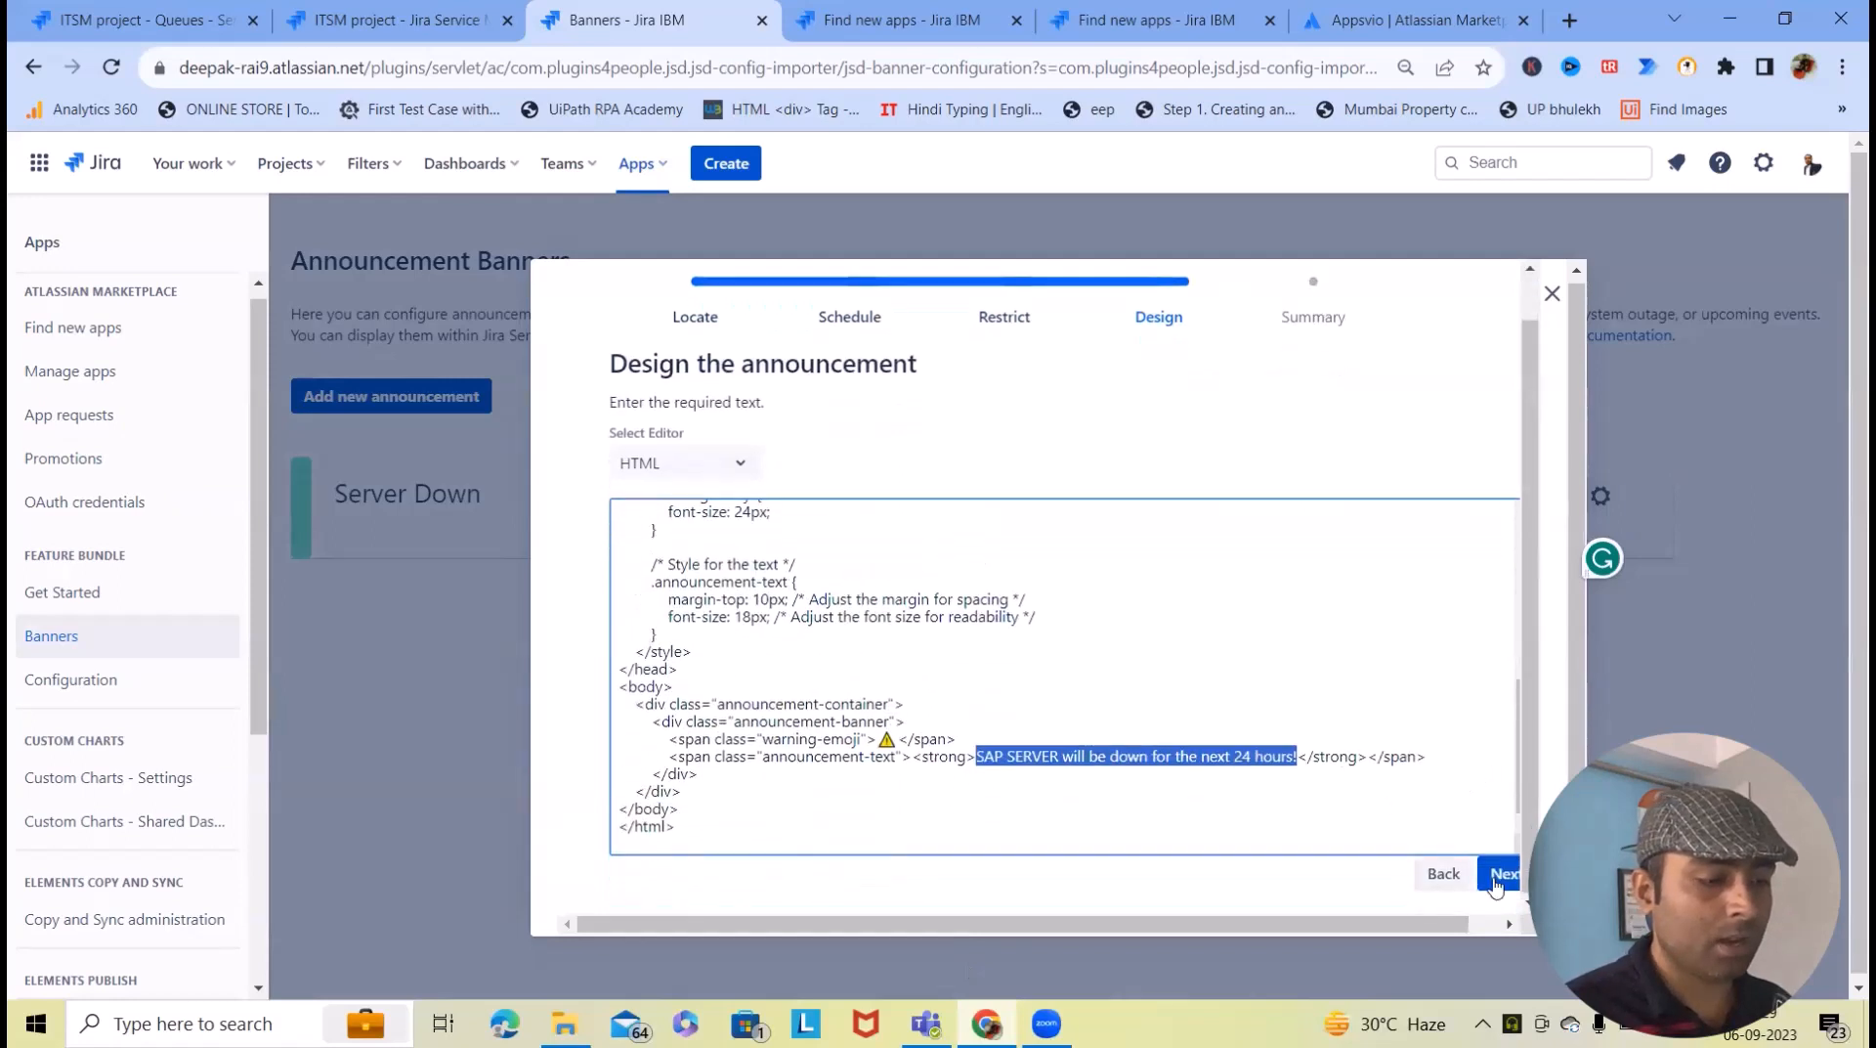
{"action": "left_click", "coordinate": [1495, 874]}
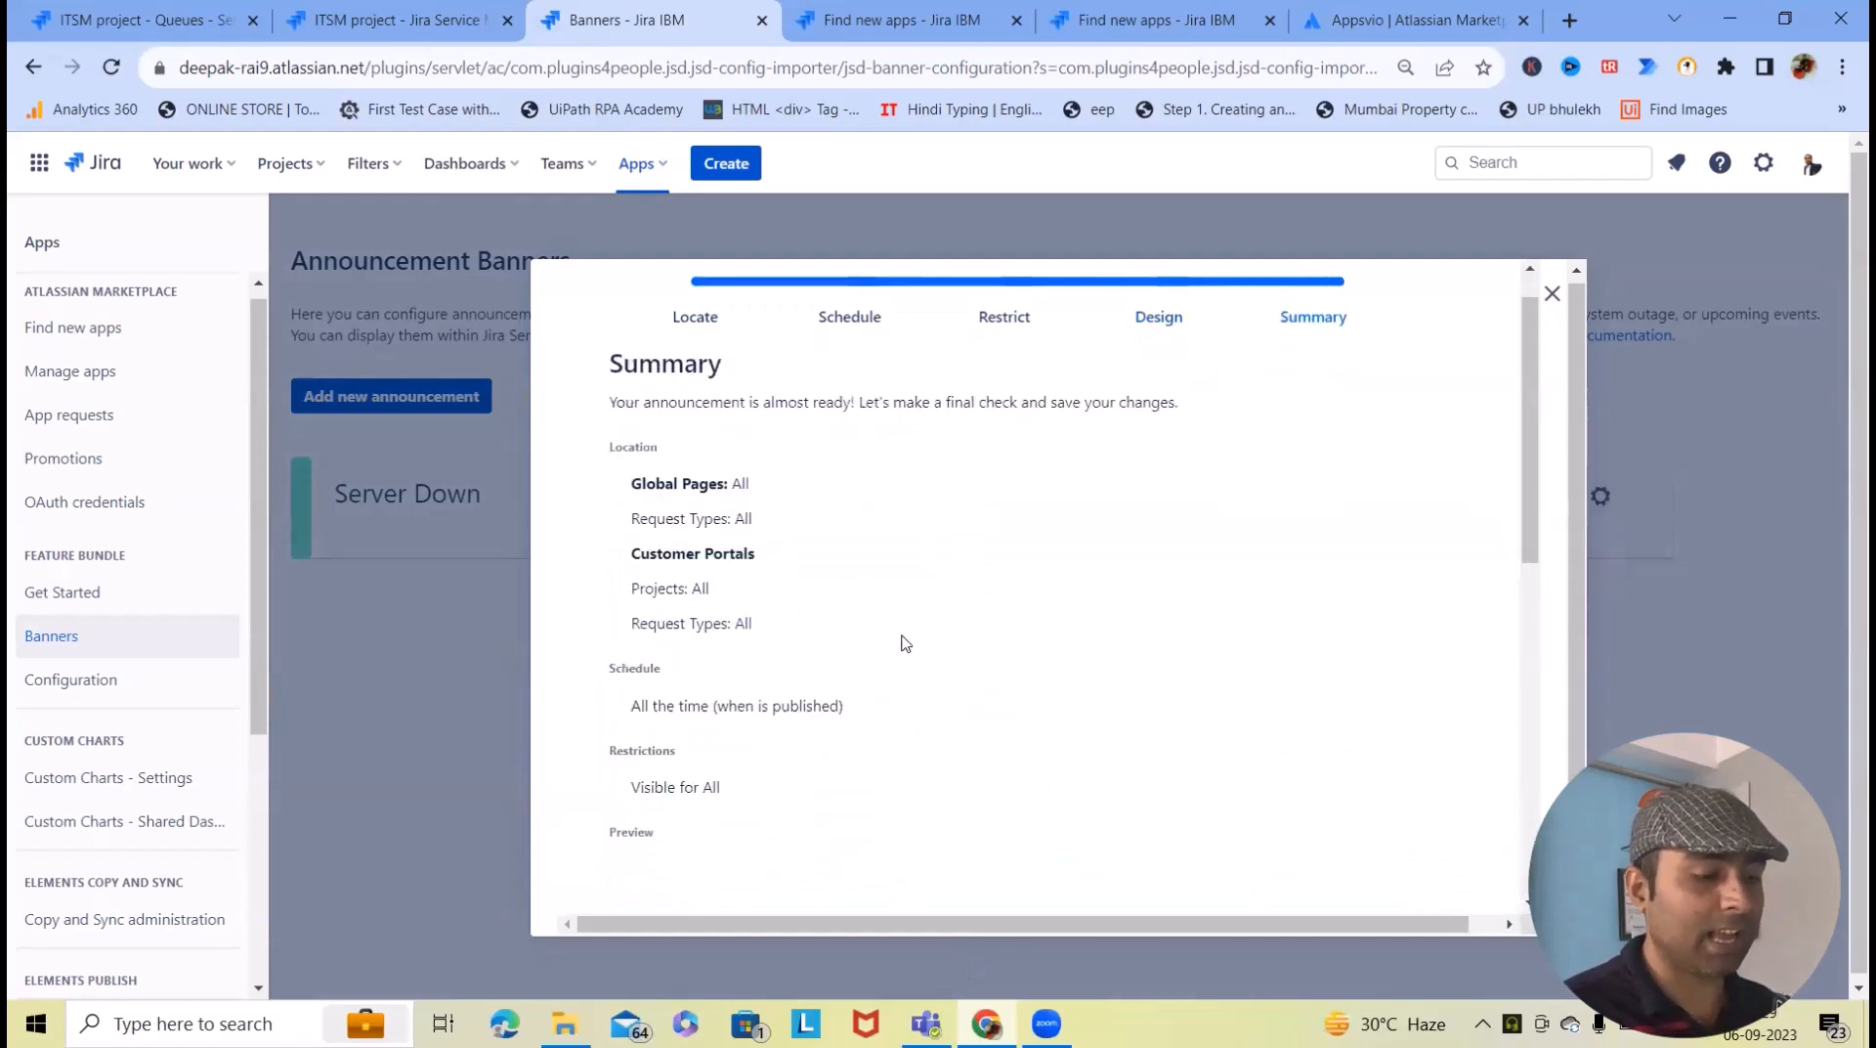
- Check the red SAP SERVER downtime banner preview and publish the announcement
{"action": "scroll", "coordinate": [905, 643], "scroll_direction": "down", "scroll_amount": 6}
{"action": "scroll", "coordinate": [788, 637], "scroll_direction": "up", "scroll_amount": 6}
{"action": "scroll", "coordinate": [804, 625], "scroll_direction": "down", "scroll_amount": 1}
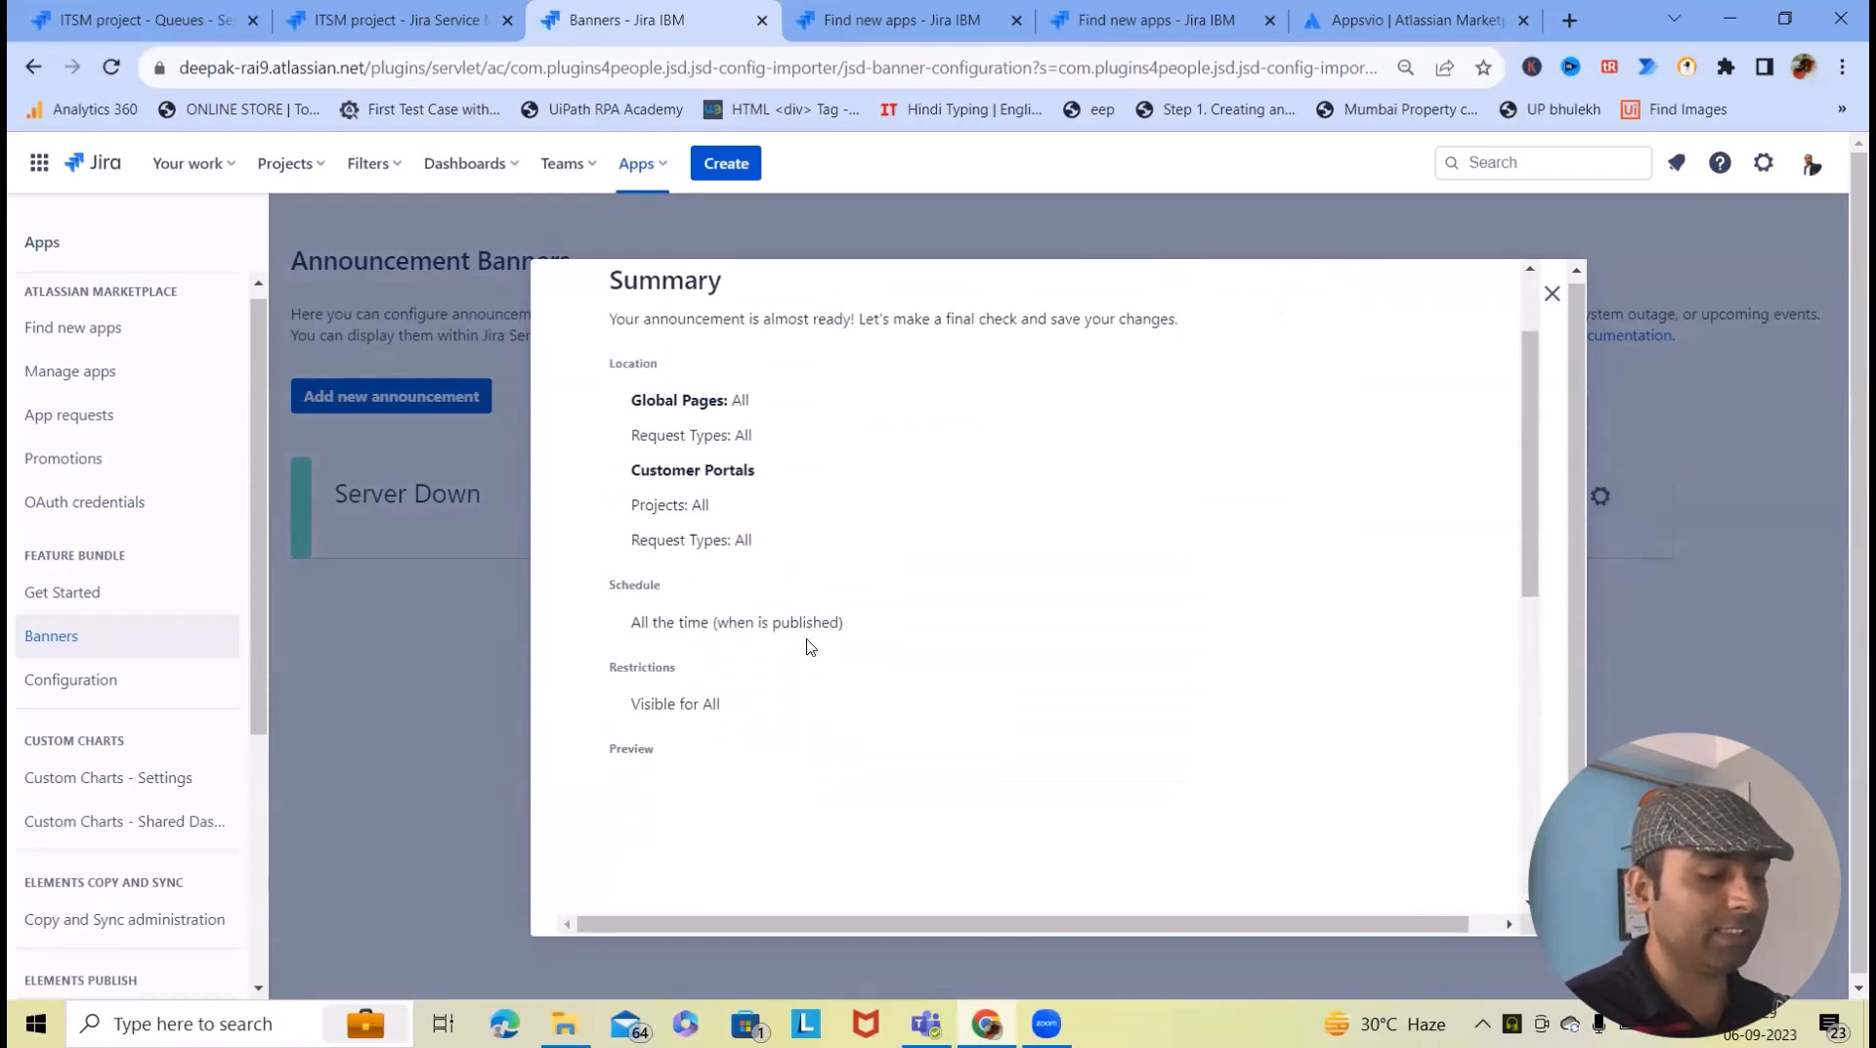
{"action": "scroll", "coordinate": [809, 646], "scroll_direction": "down", "scroll_amount": 6}
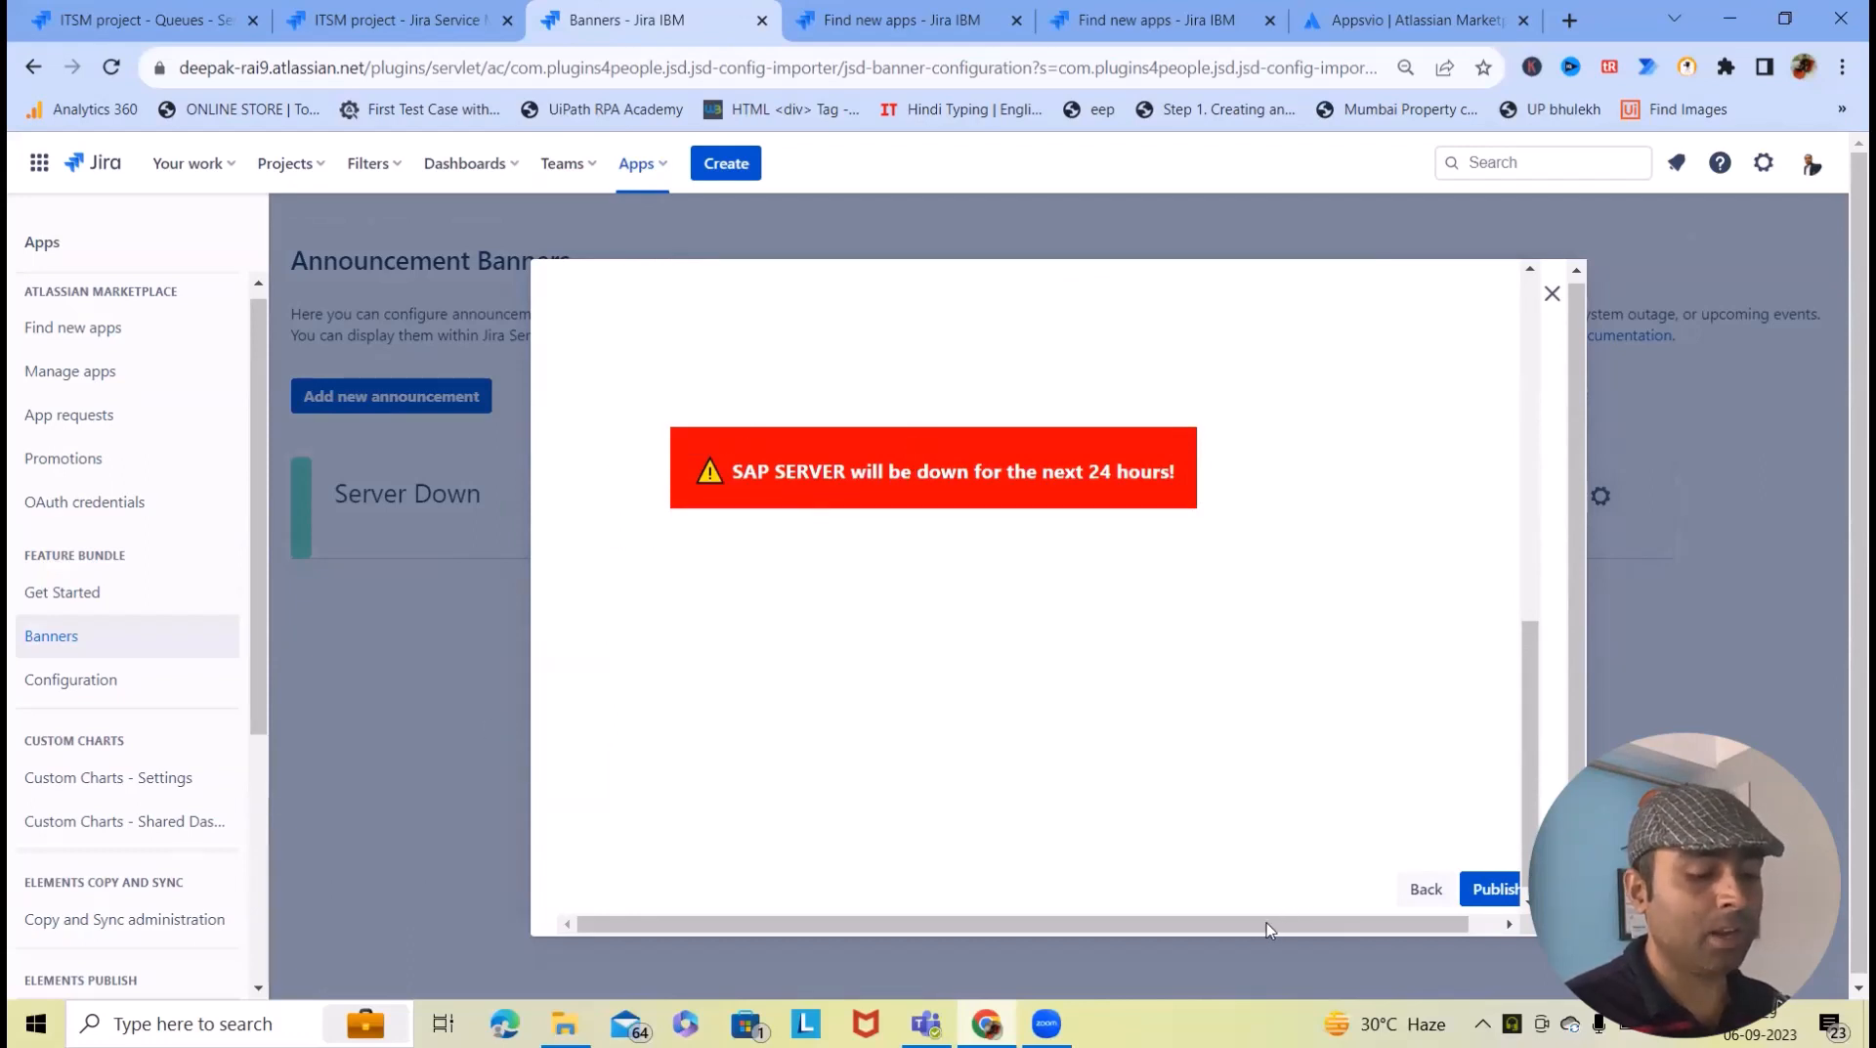
{"action": "left_click_drag", "start_coordinate": [1267, 922], "coordinate": [1298, 923]}
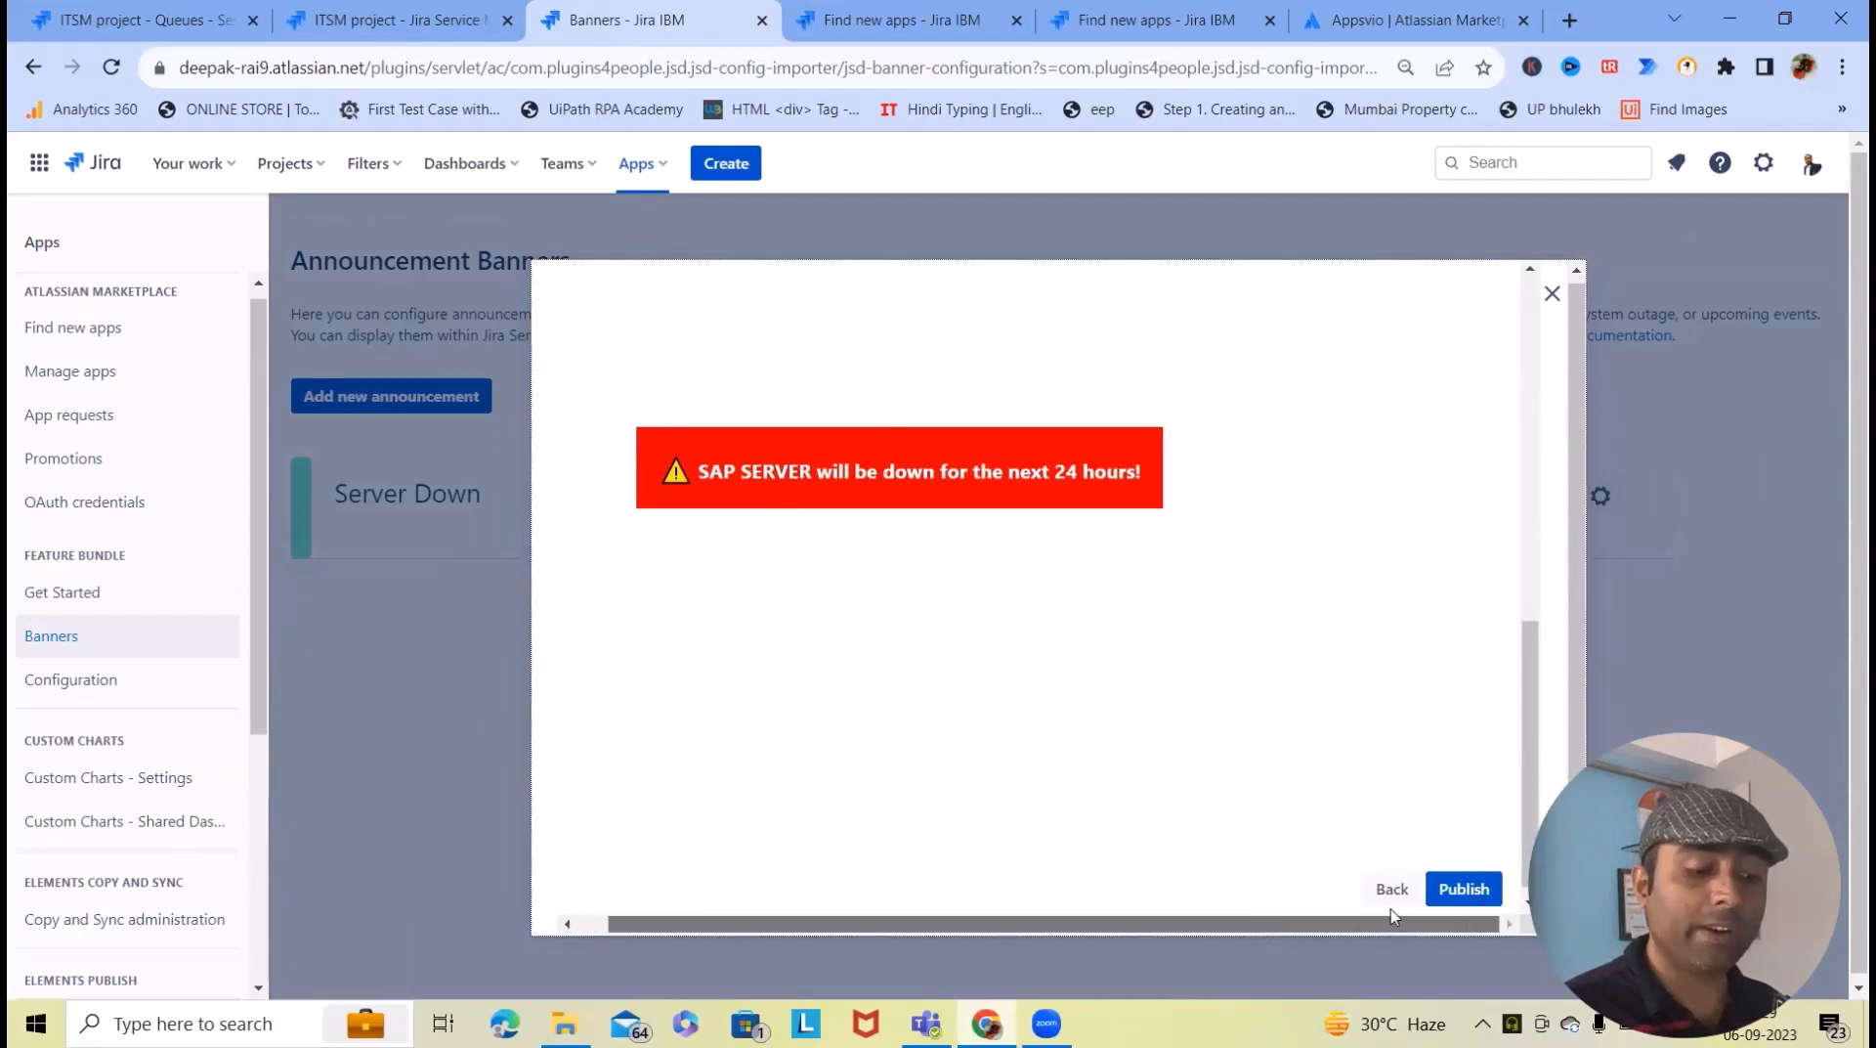
{"action": "left_click", "coordinate": [1464, 888]}
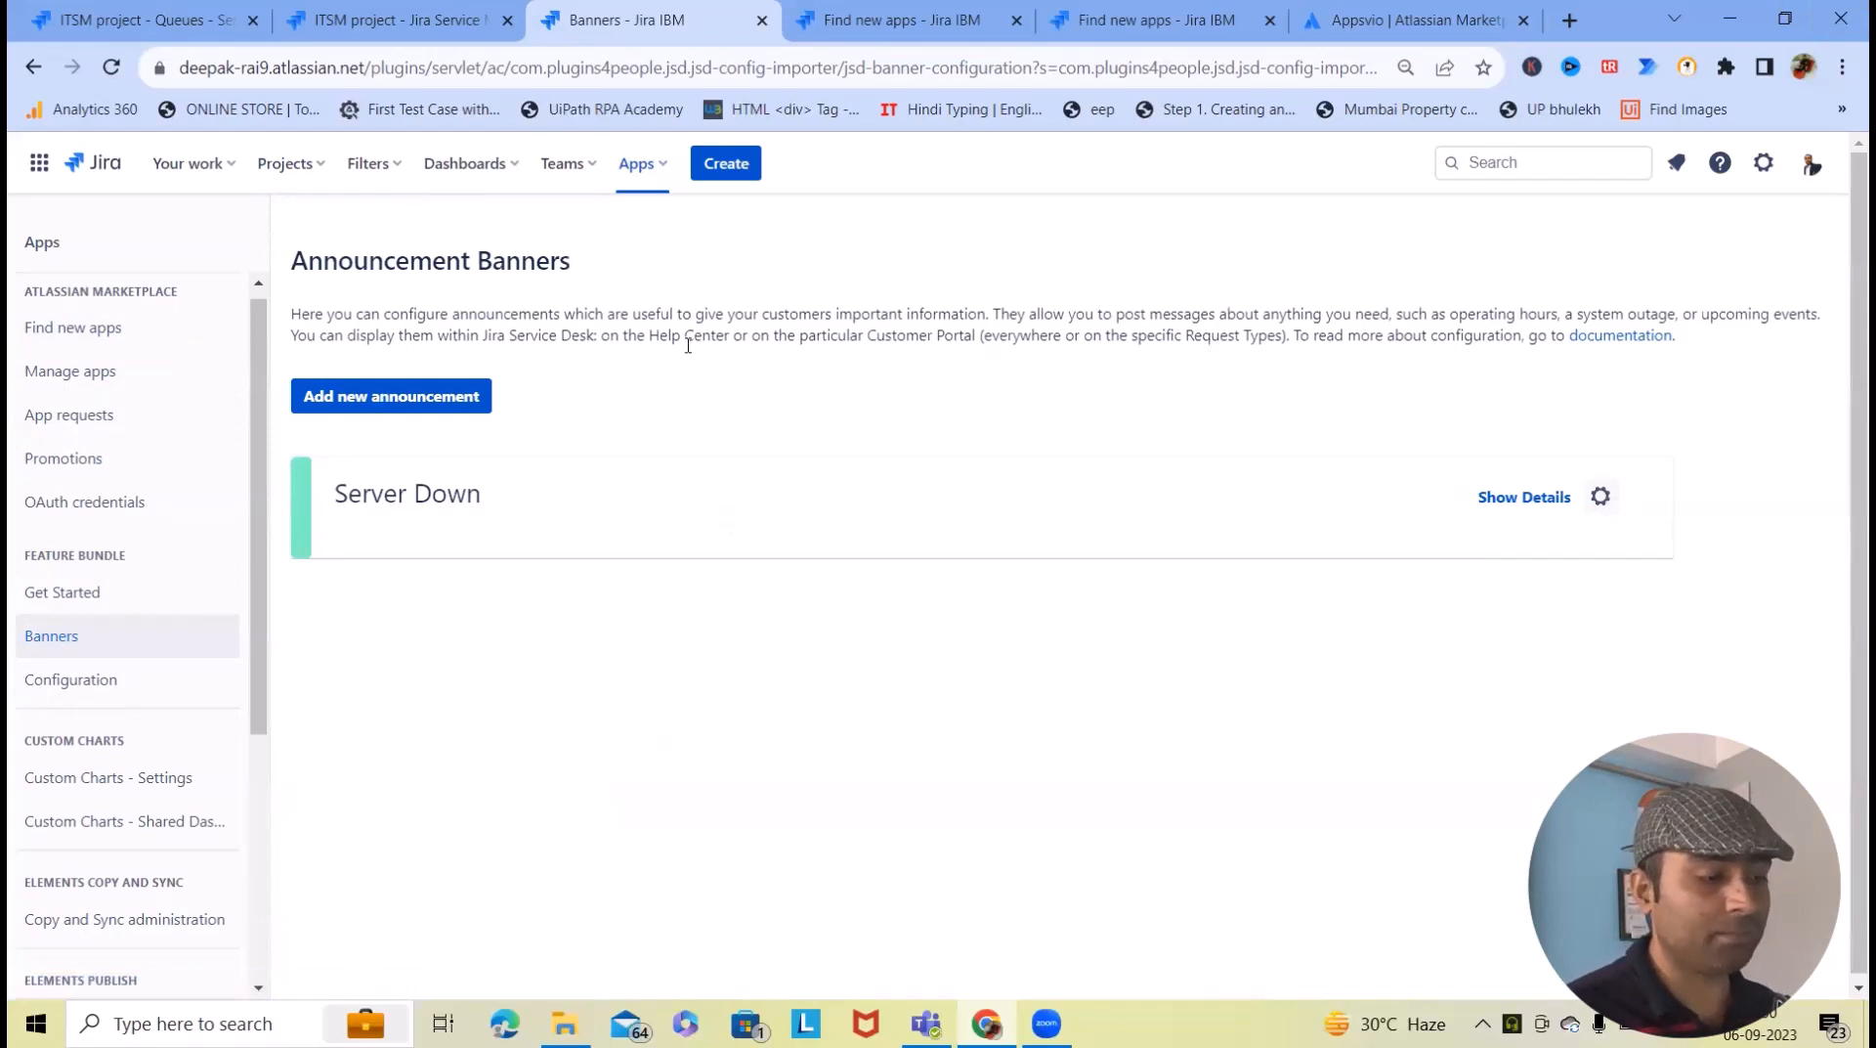
- Open the ITSM project's customer portal in a new tab from its Channels page
{"action": "left_click", "coordinate": [258, 282]}
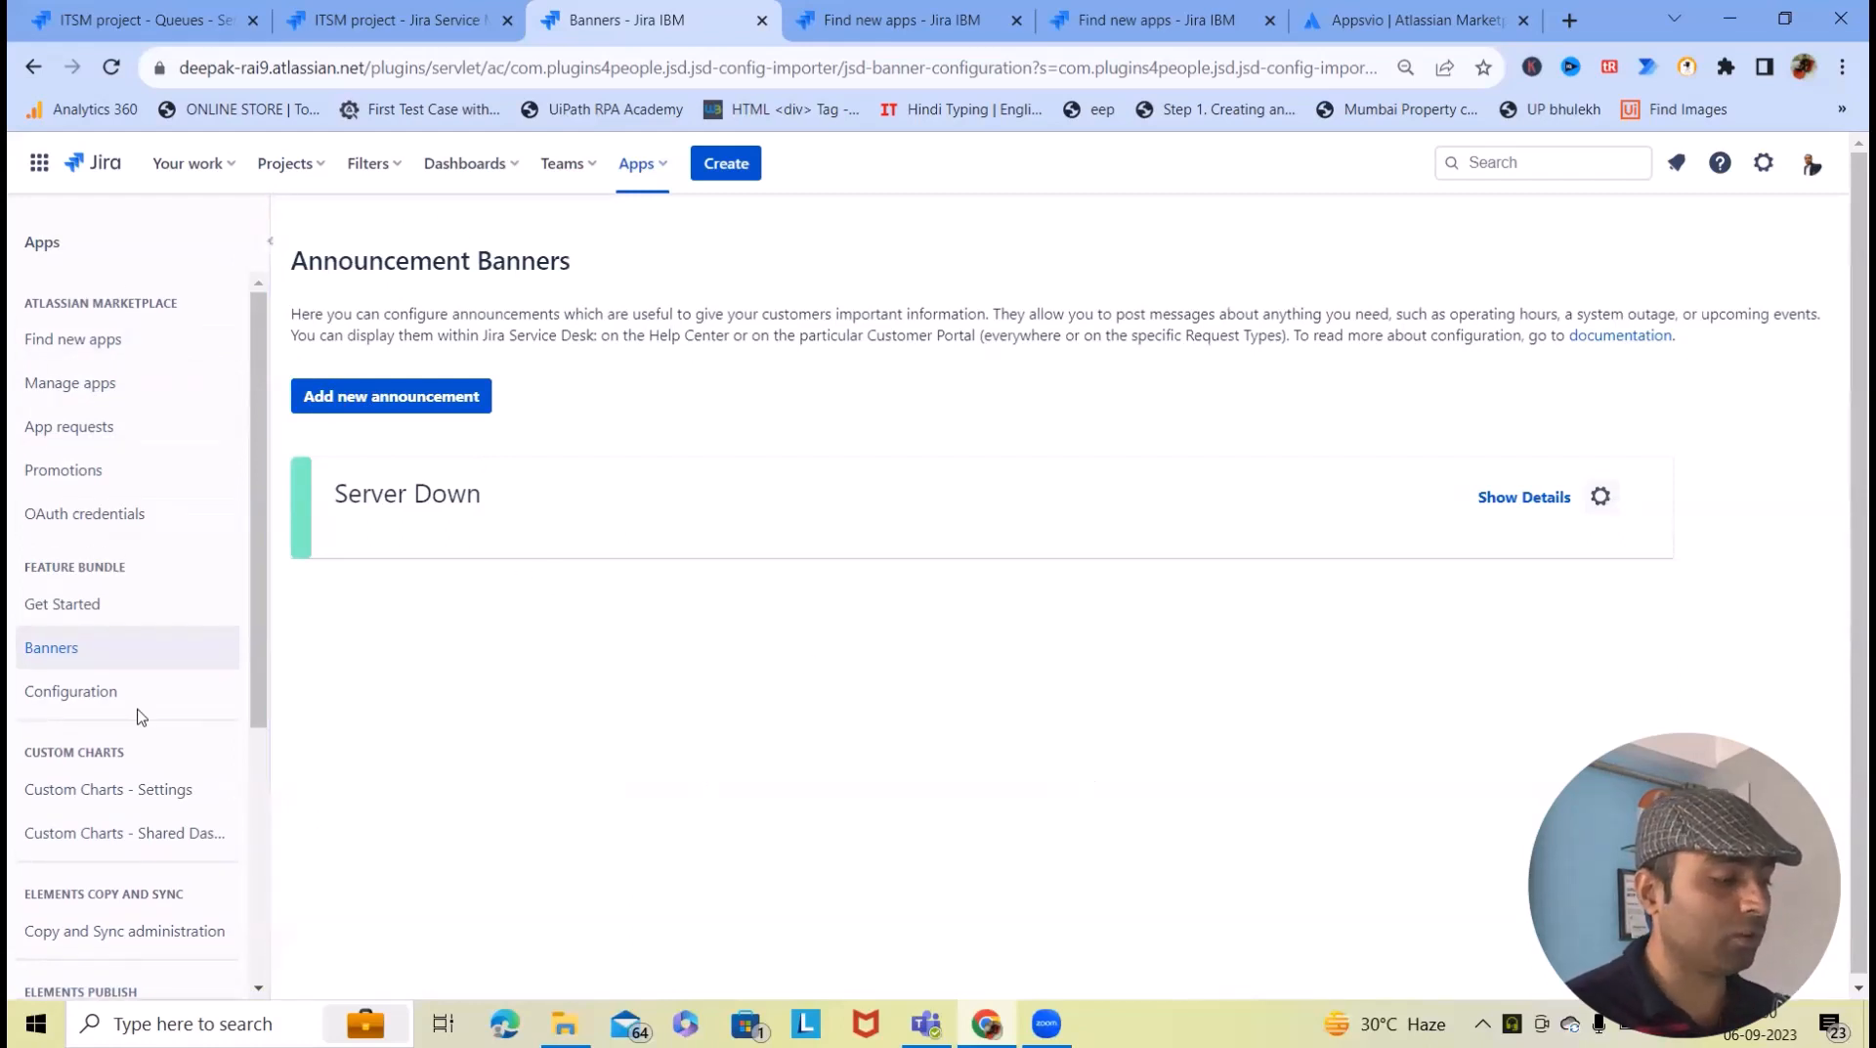
{"action": "left_click", "coordinate": [311, 164]}
{"action": "left_click", "coordinate": [367, 266]}
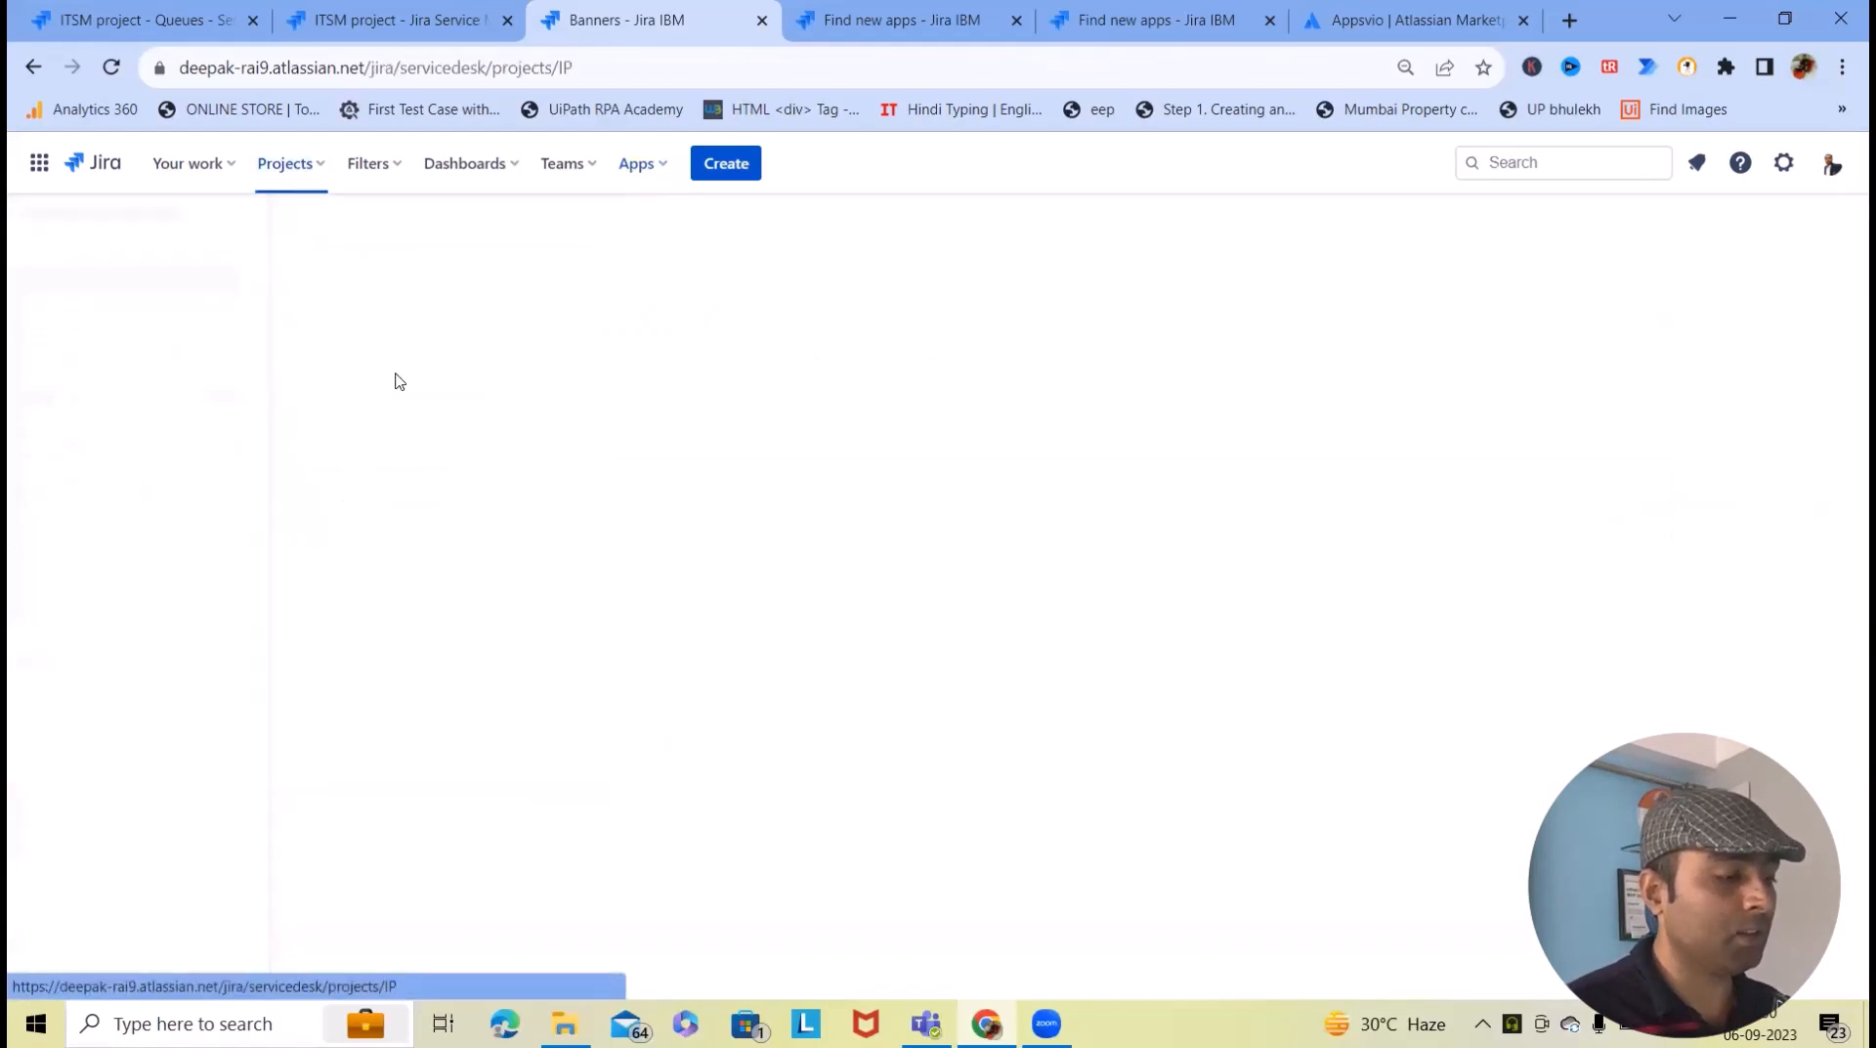
{"action": "scroll", "coordinate": [142, 658], "scroll_direction": "down", "scroll_amount": 5}
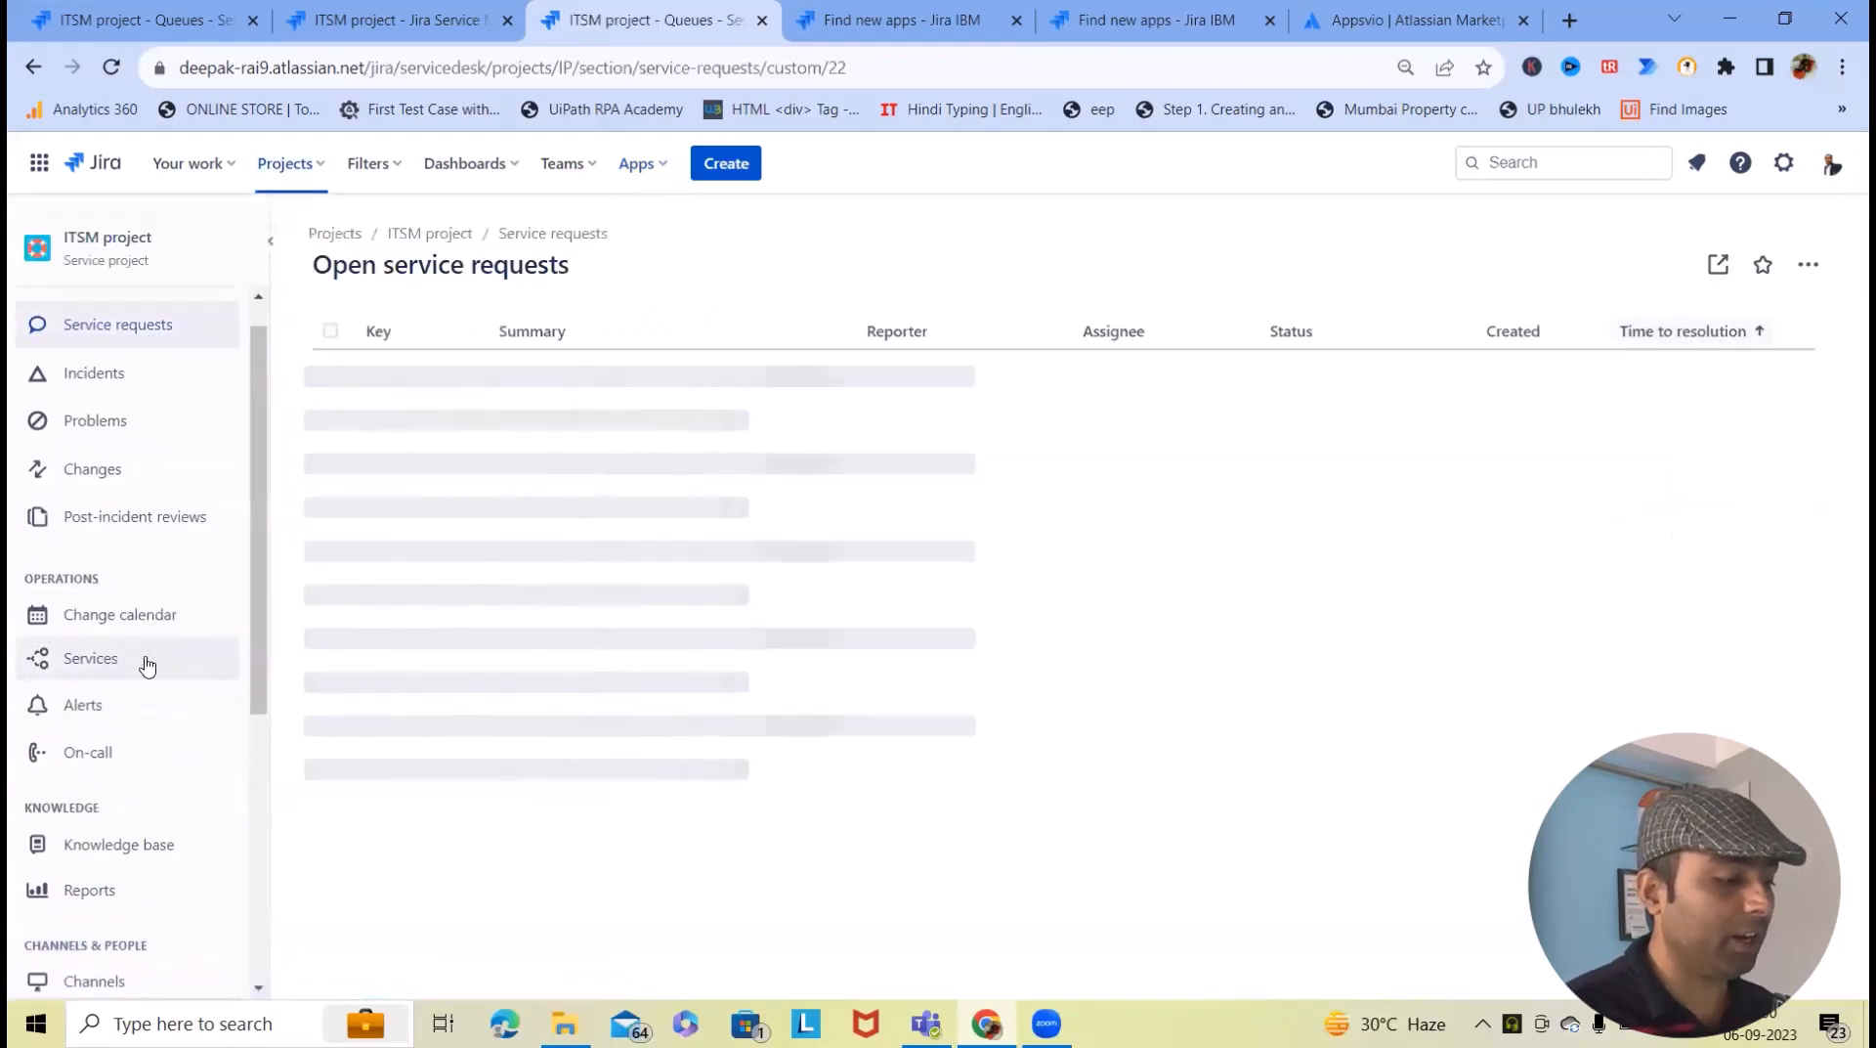
{"action": "scroll", "coordinate": [122, 700], "scroll_direction": "up", "scroll_amount": 3}
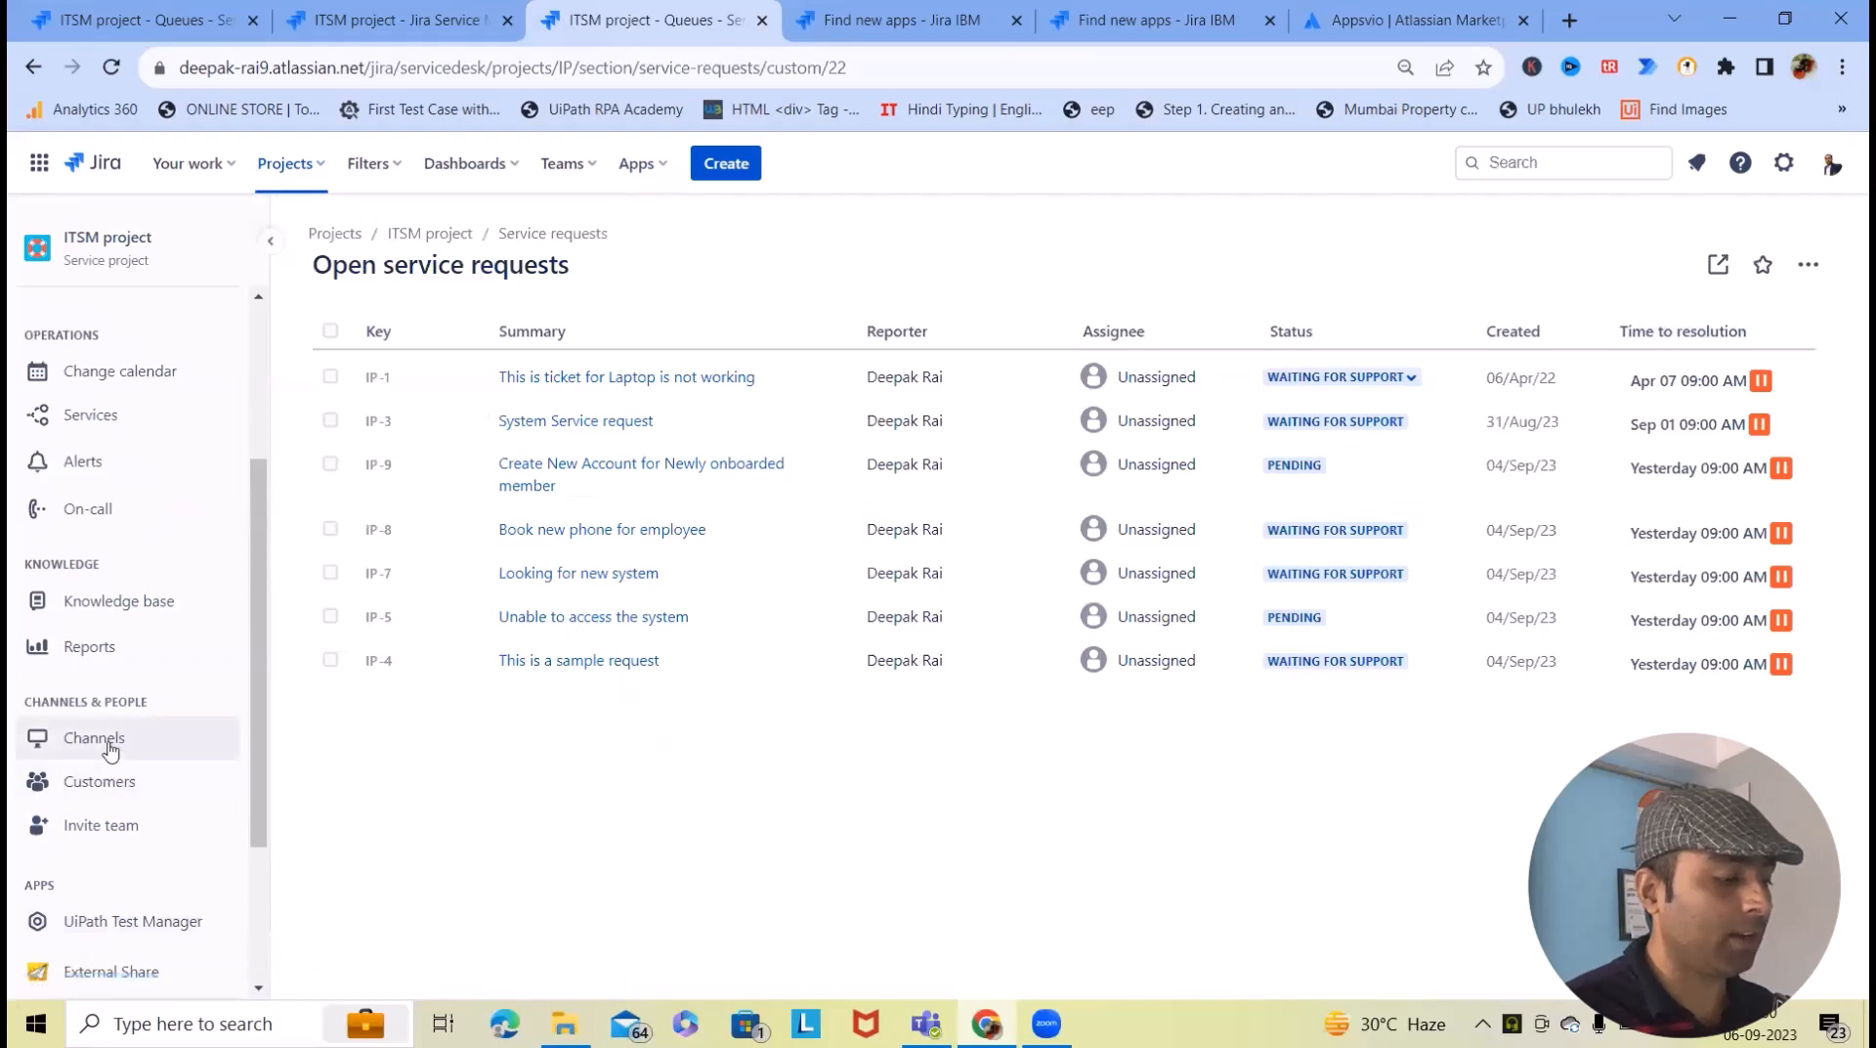
{"action": "left_click", "coordinate": [105, 743]}
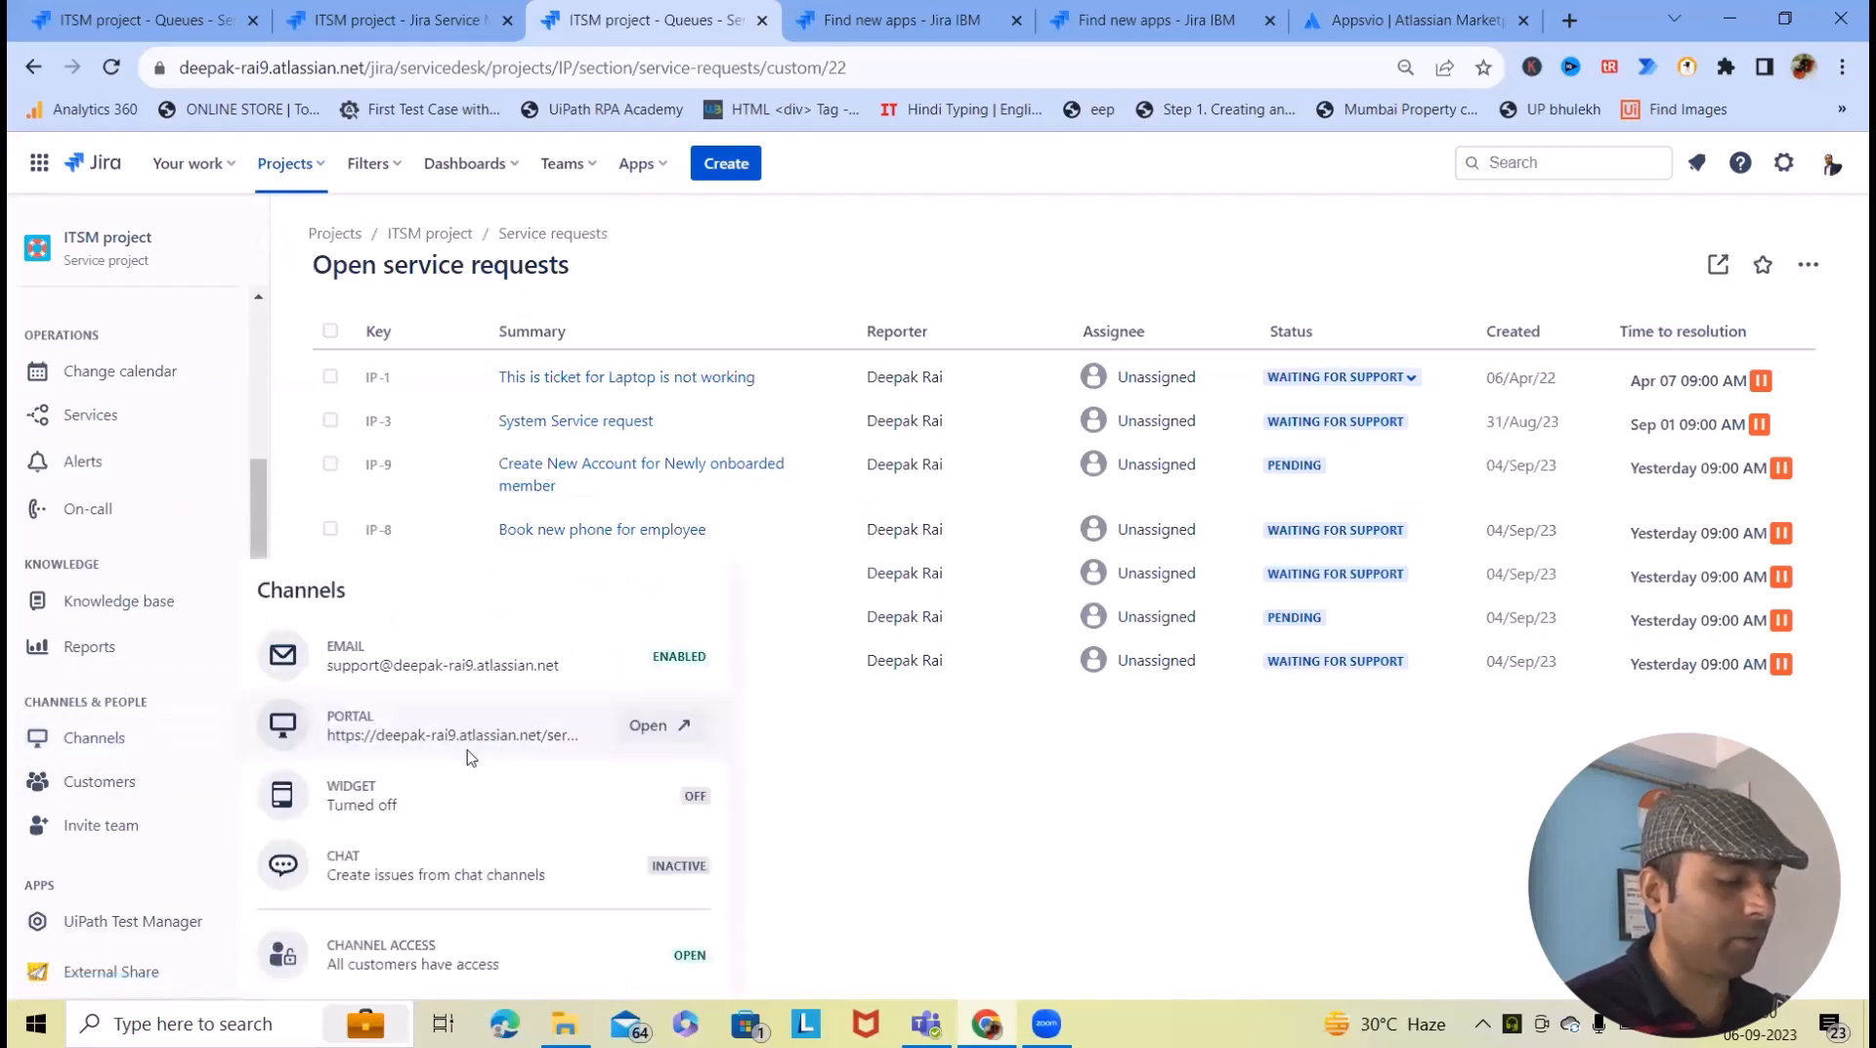
{"action": "left_click", "coordinate": [649, 728]}
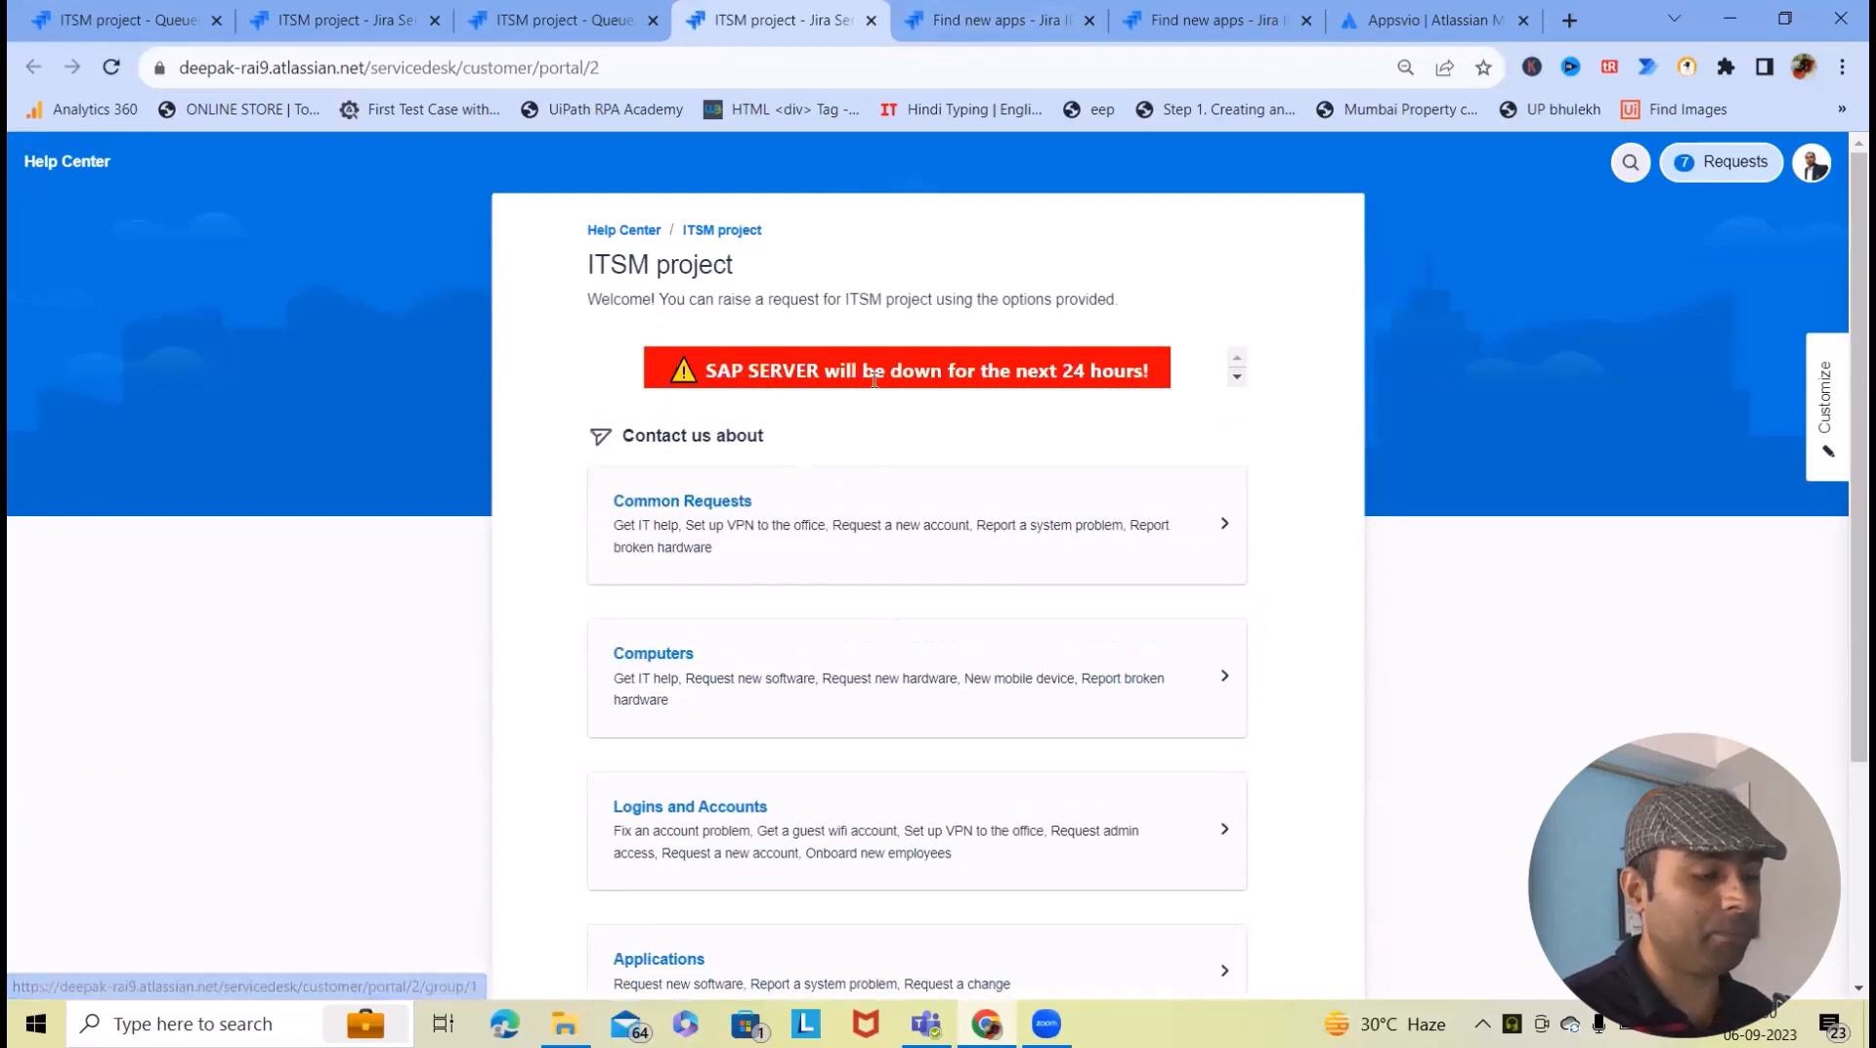
- Open the Get IT help request form from the Common Requests group
{"action": "scroll", "coordinate": [1045, 469], "scroll_direction": "down", "scroll_amount": 3}
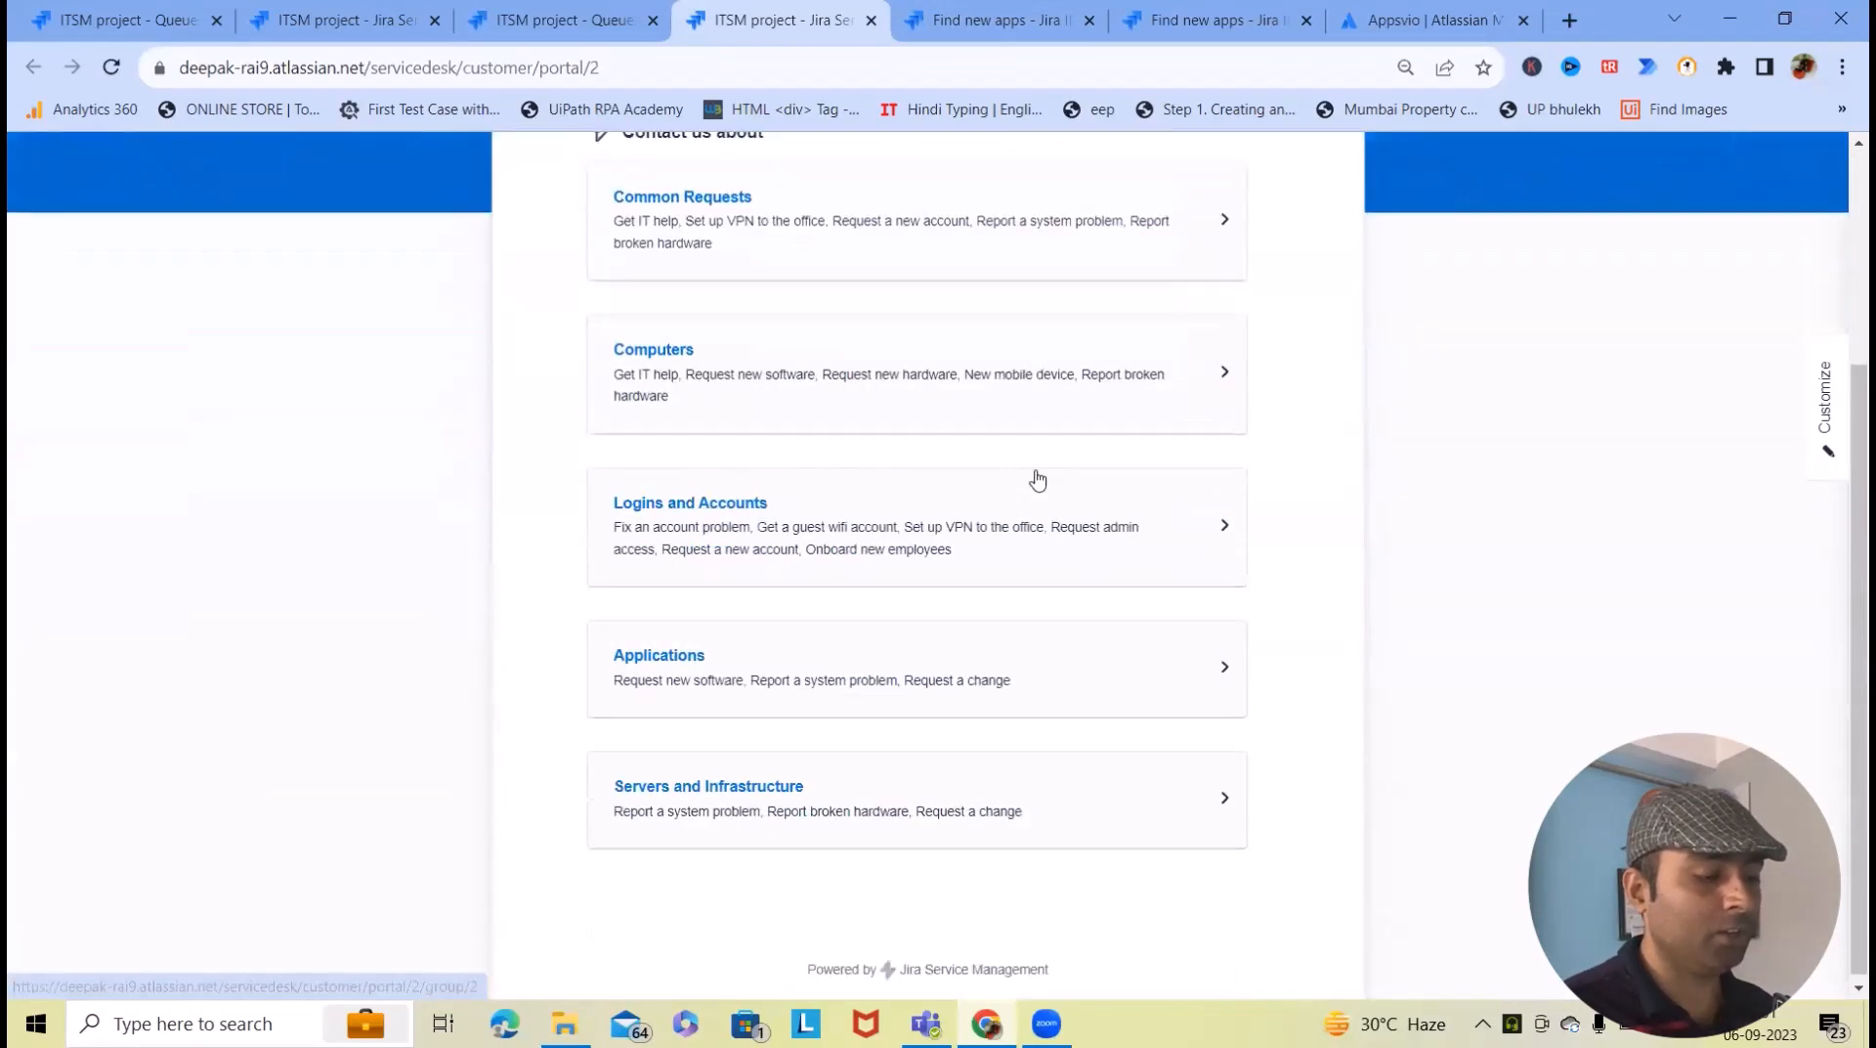
{"action": "scroll", "coordinate": [1041, 487], "scroll_direction": "up", "scroll_amount": 3}
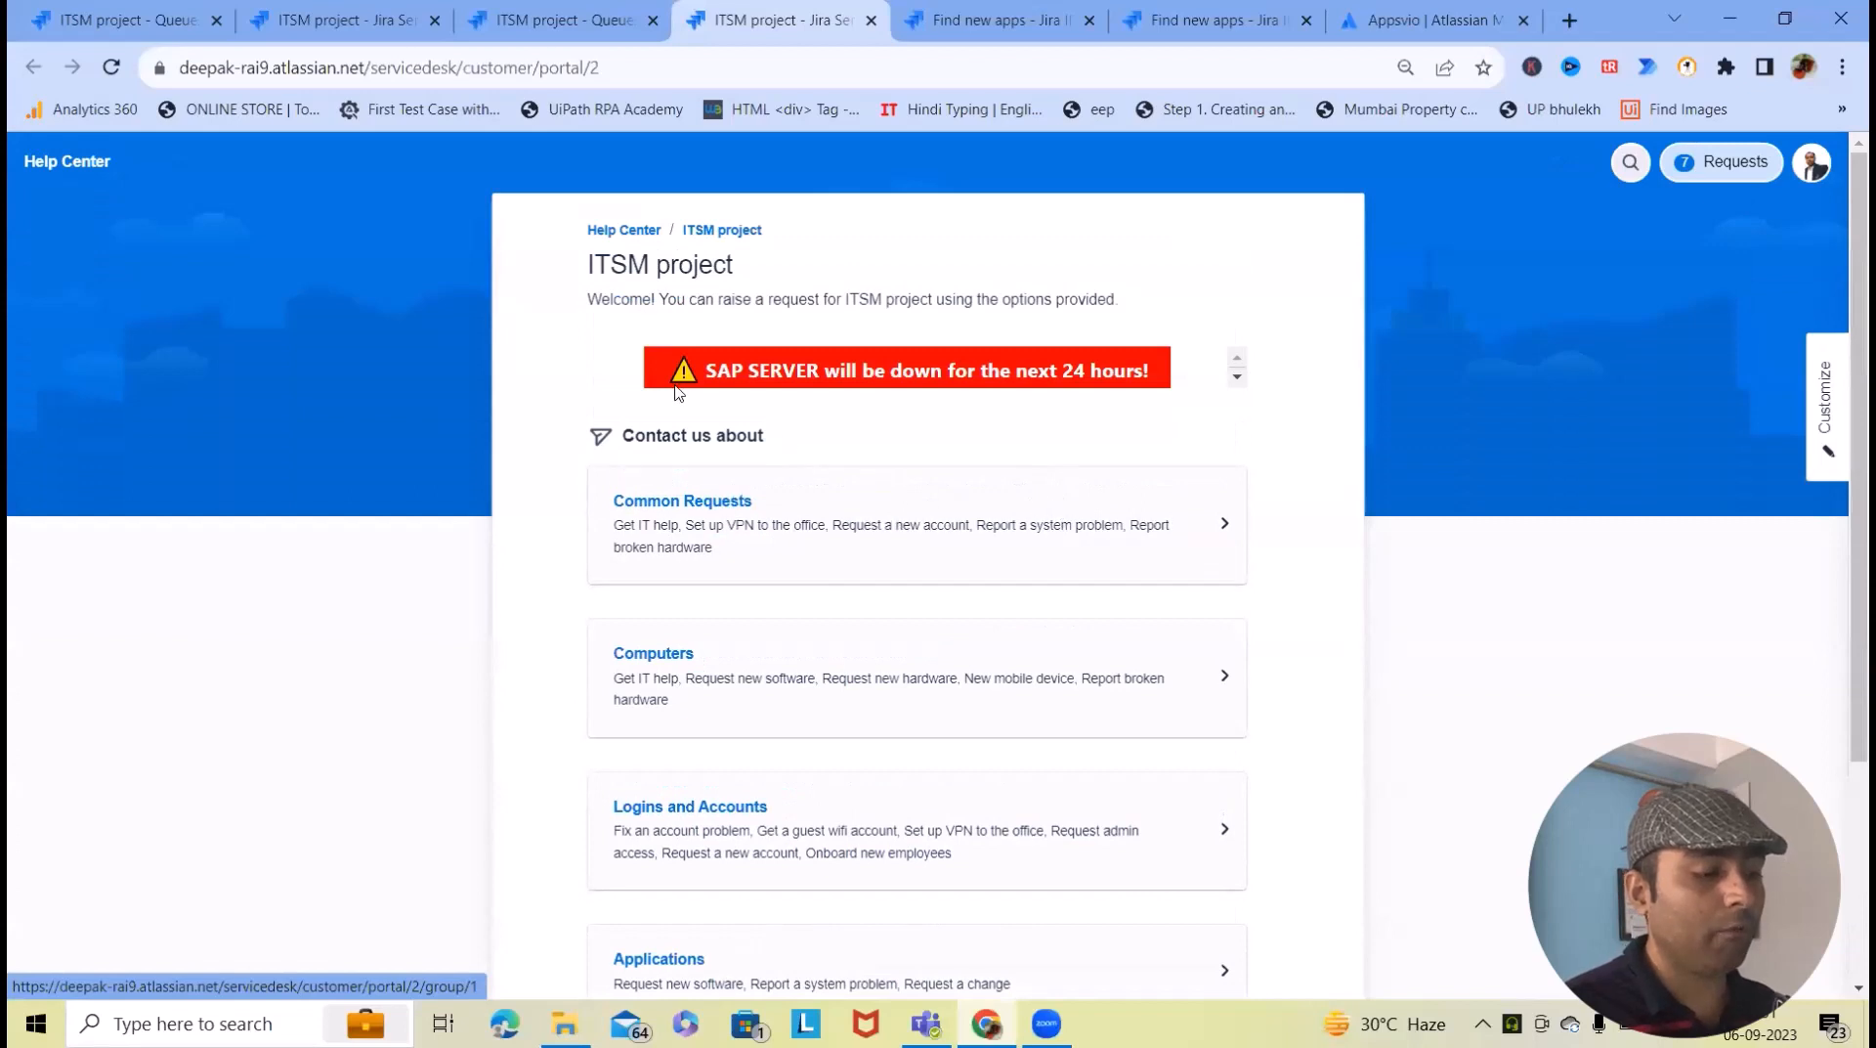
{"action": "left_click", "coordinate": [900, 563]}
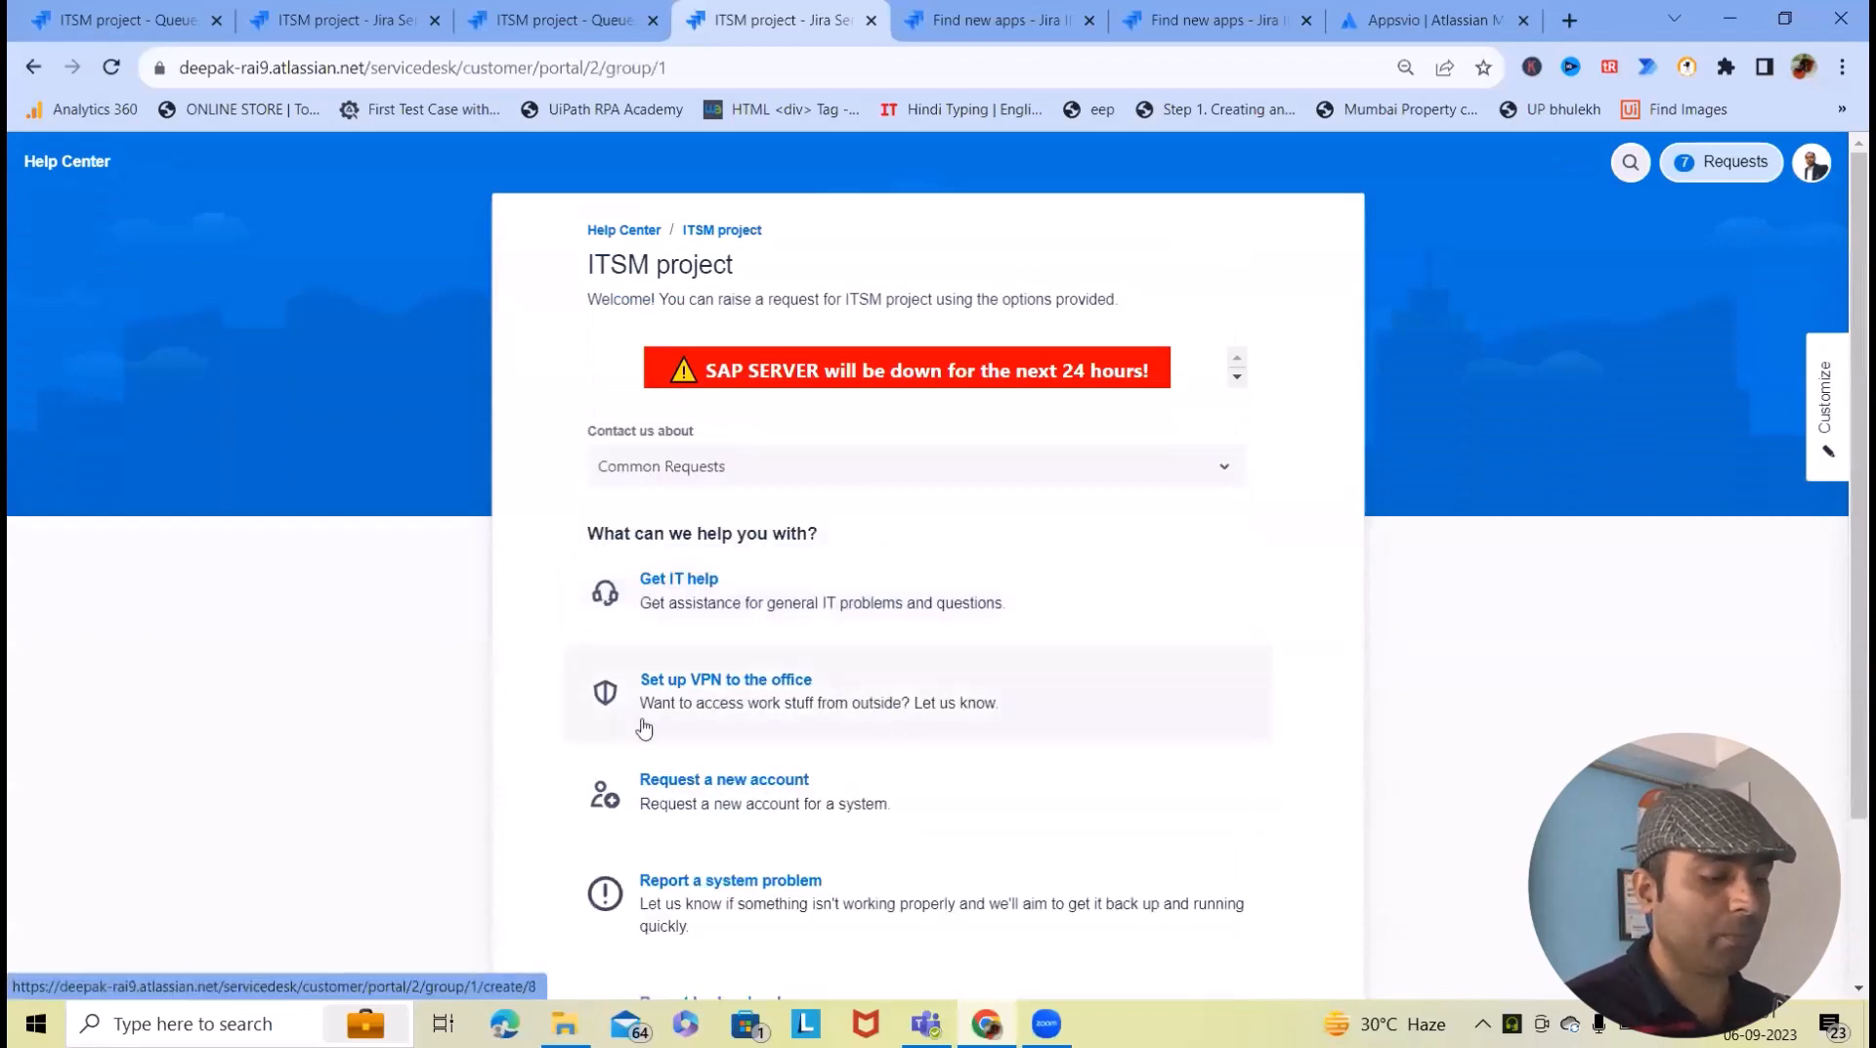
{"action": "left_click", "coordinate": [719, 623]}
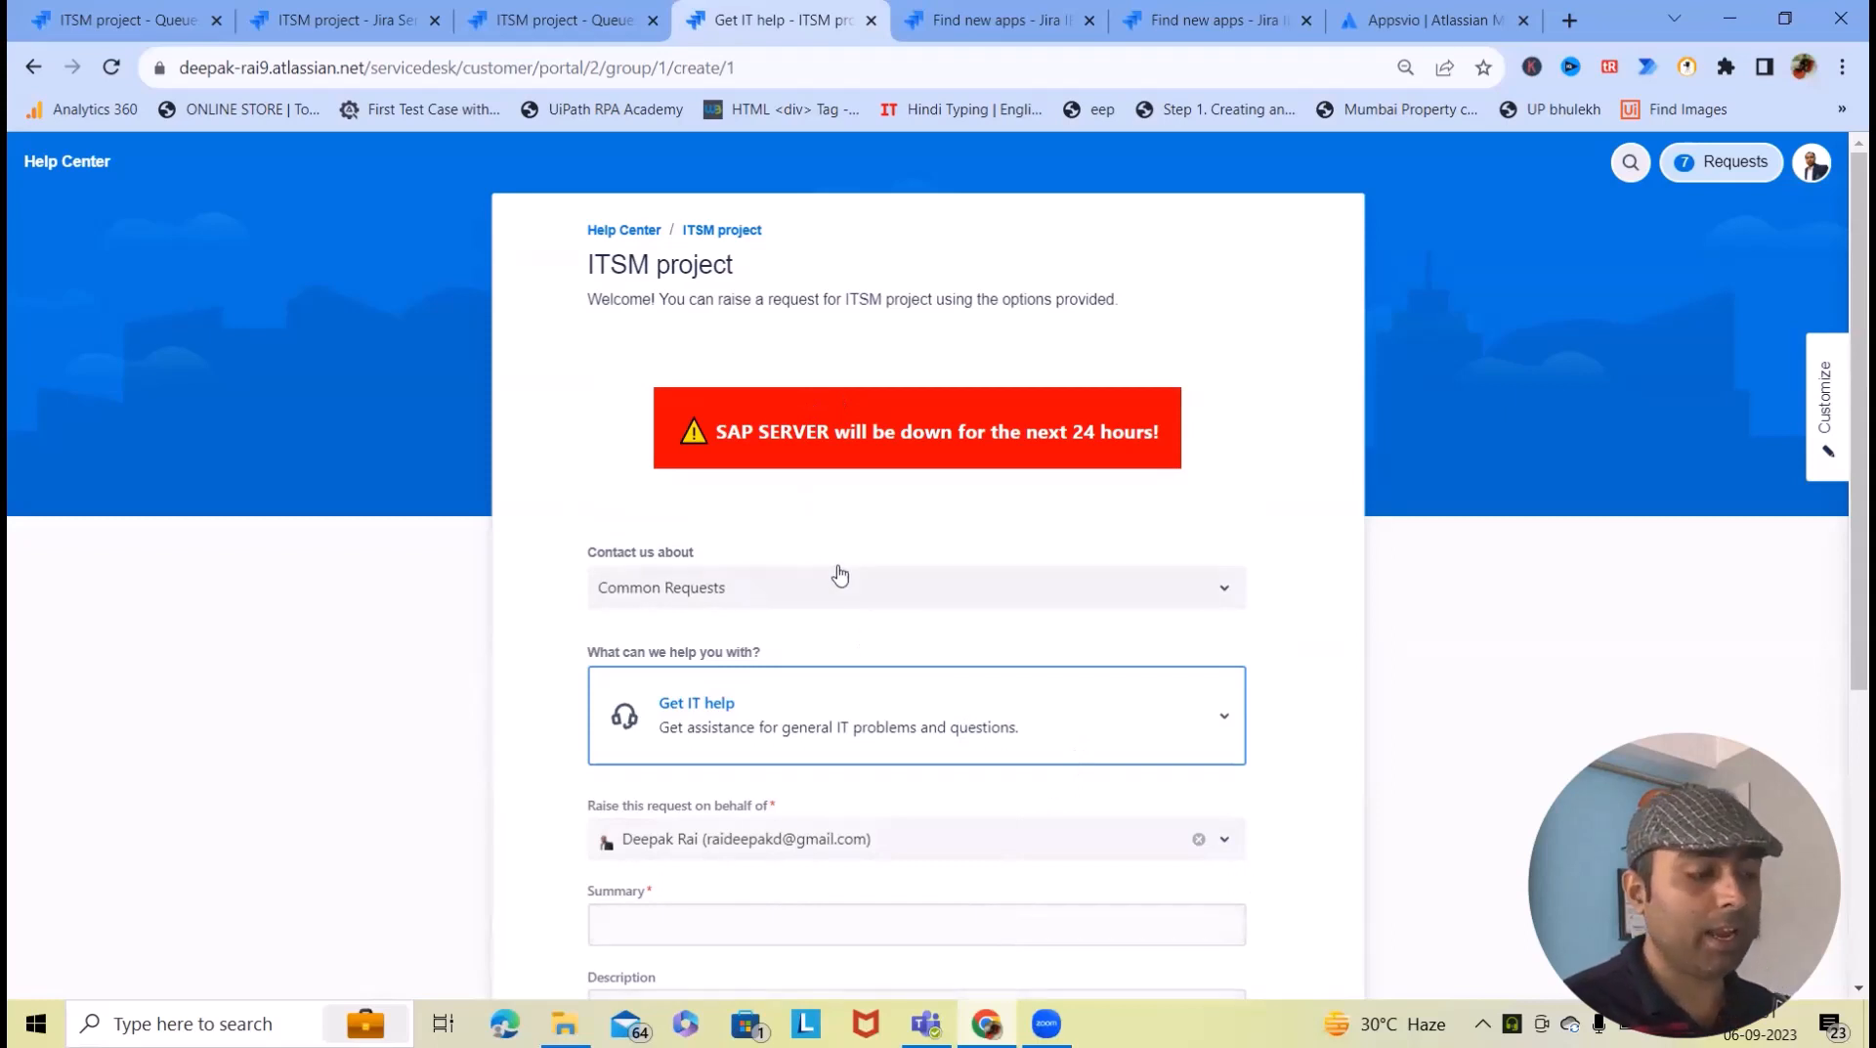
- List requests created by me, view the IP-8 phone request, and return to the list
{"action": "left_click", "coordinate": [1724, 161]}
{"action": "left_click", "coordinate": [1671, 244]}
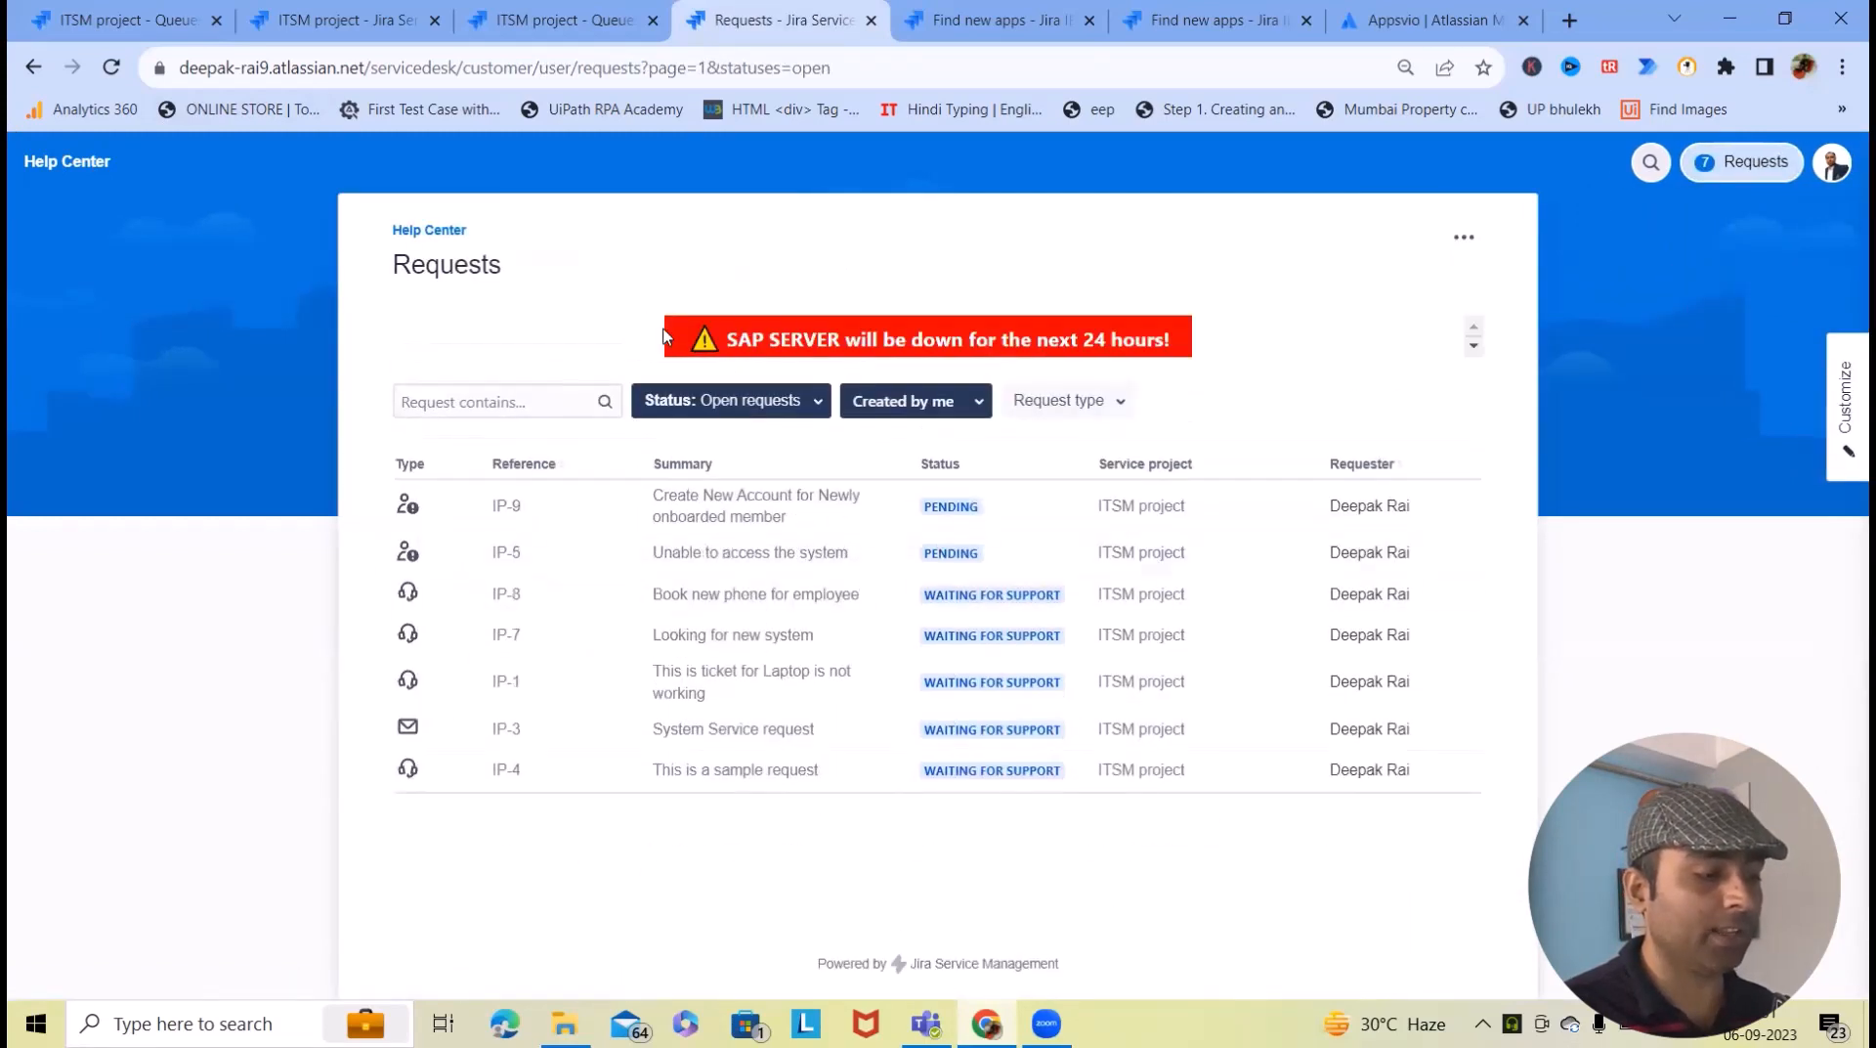
{"action": "left_click_drag", "start_coordinate": [662, 335], "coordinate": [1161, 330]}
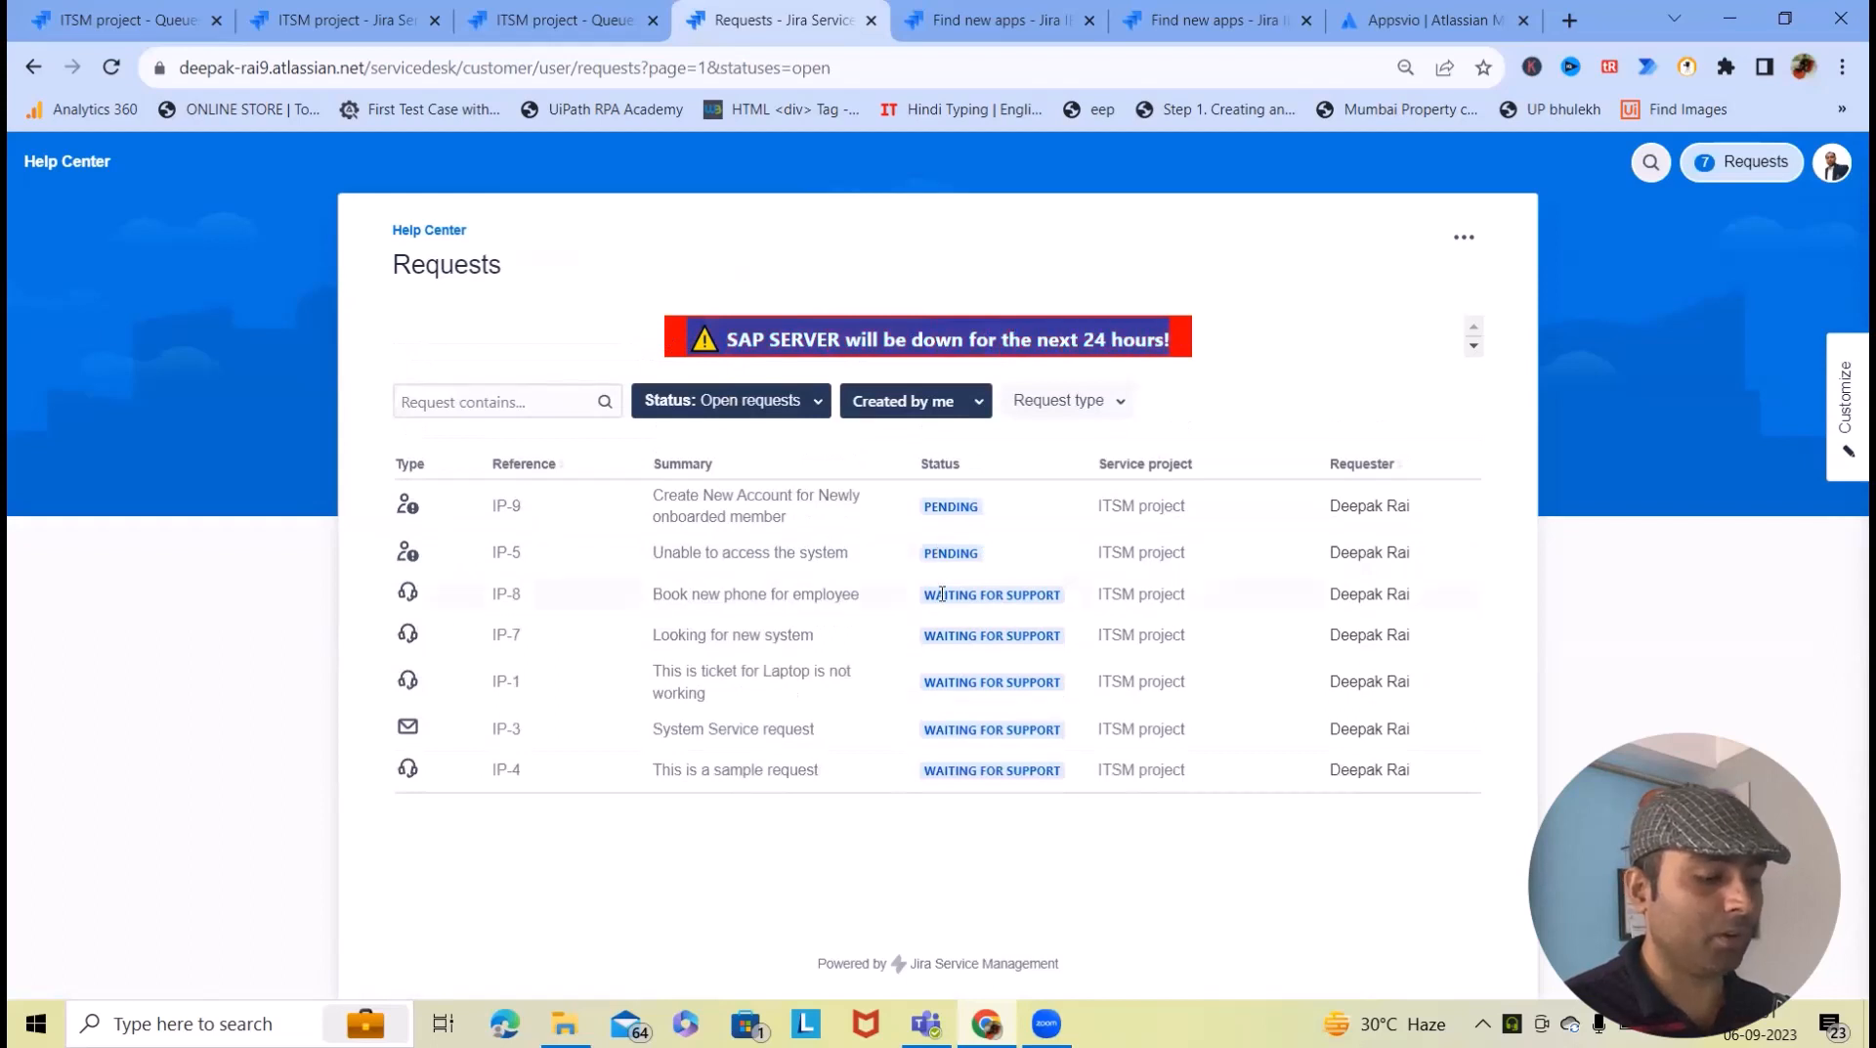
{"action": "left_click", "coordinate": [508, 598]}
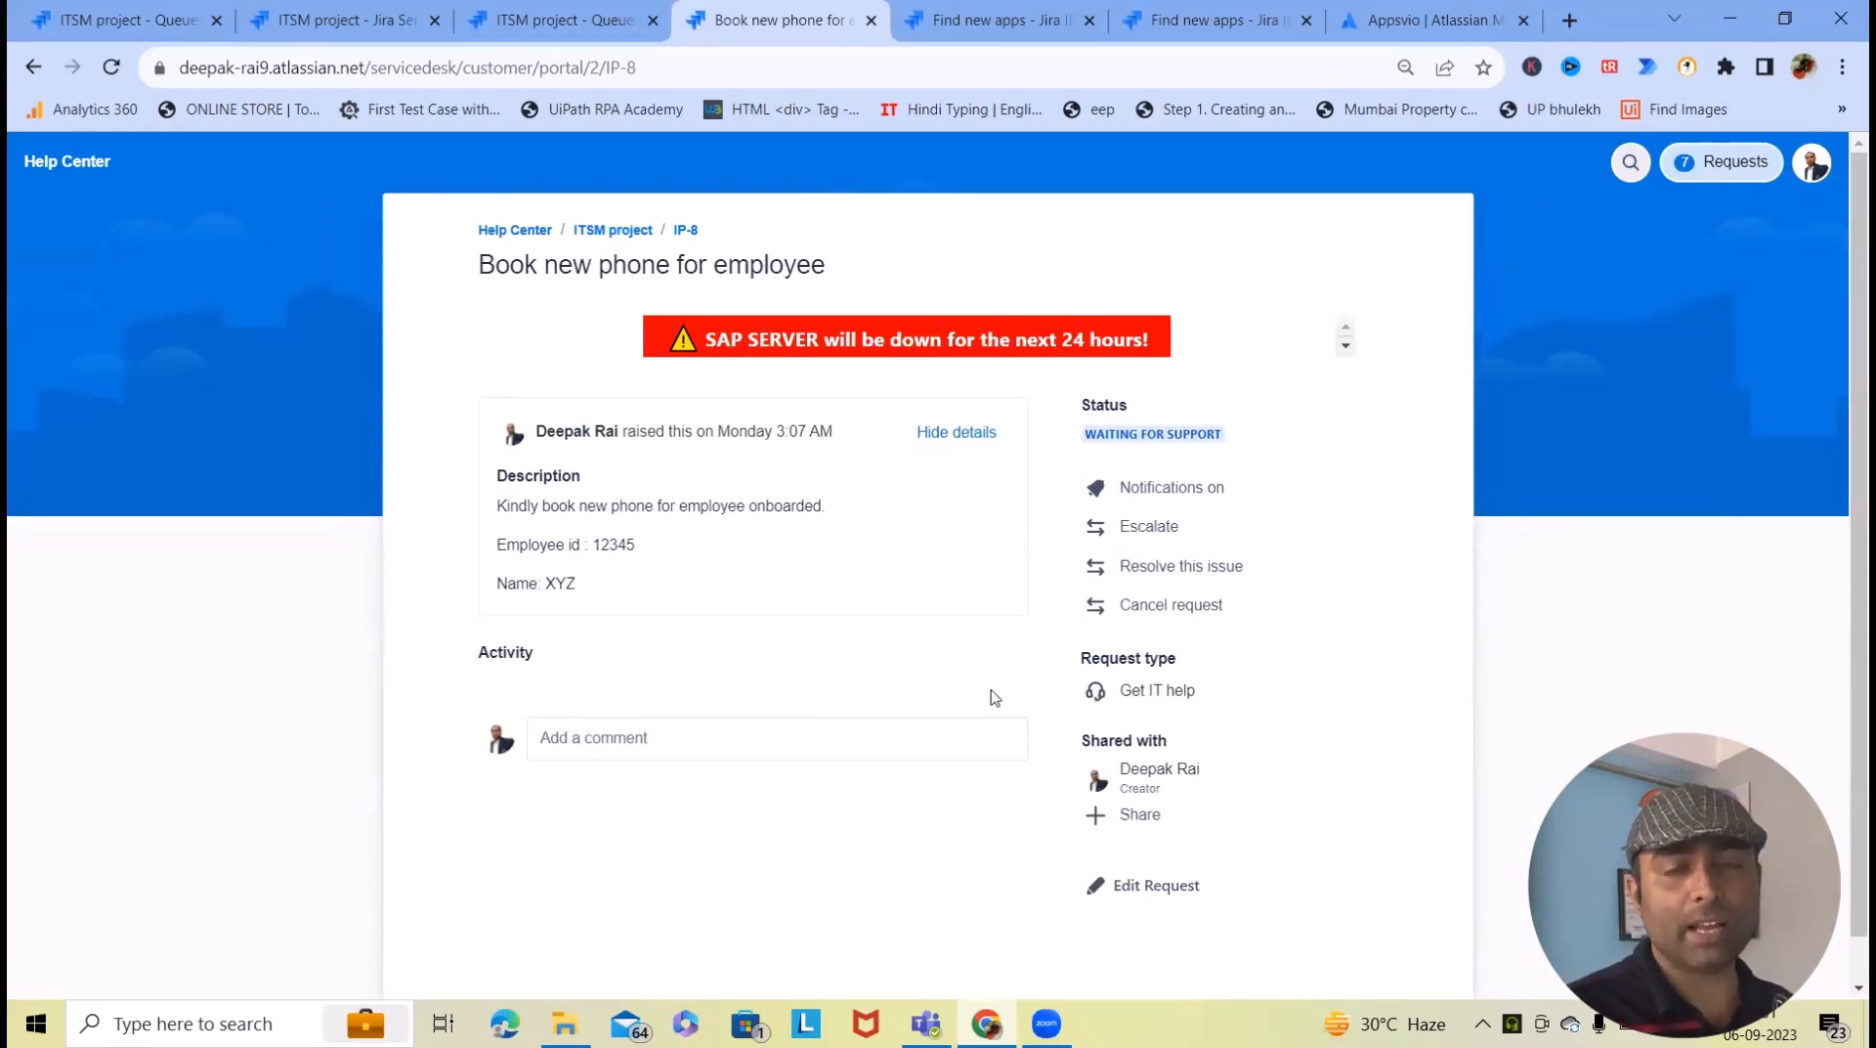
{"action": "left_click", "coordinate": [1746, 164]}
{"action": "left_click", "coordinate": [1642, 246]}
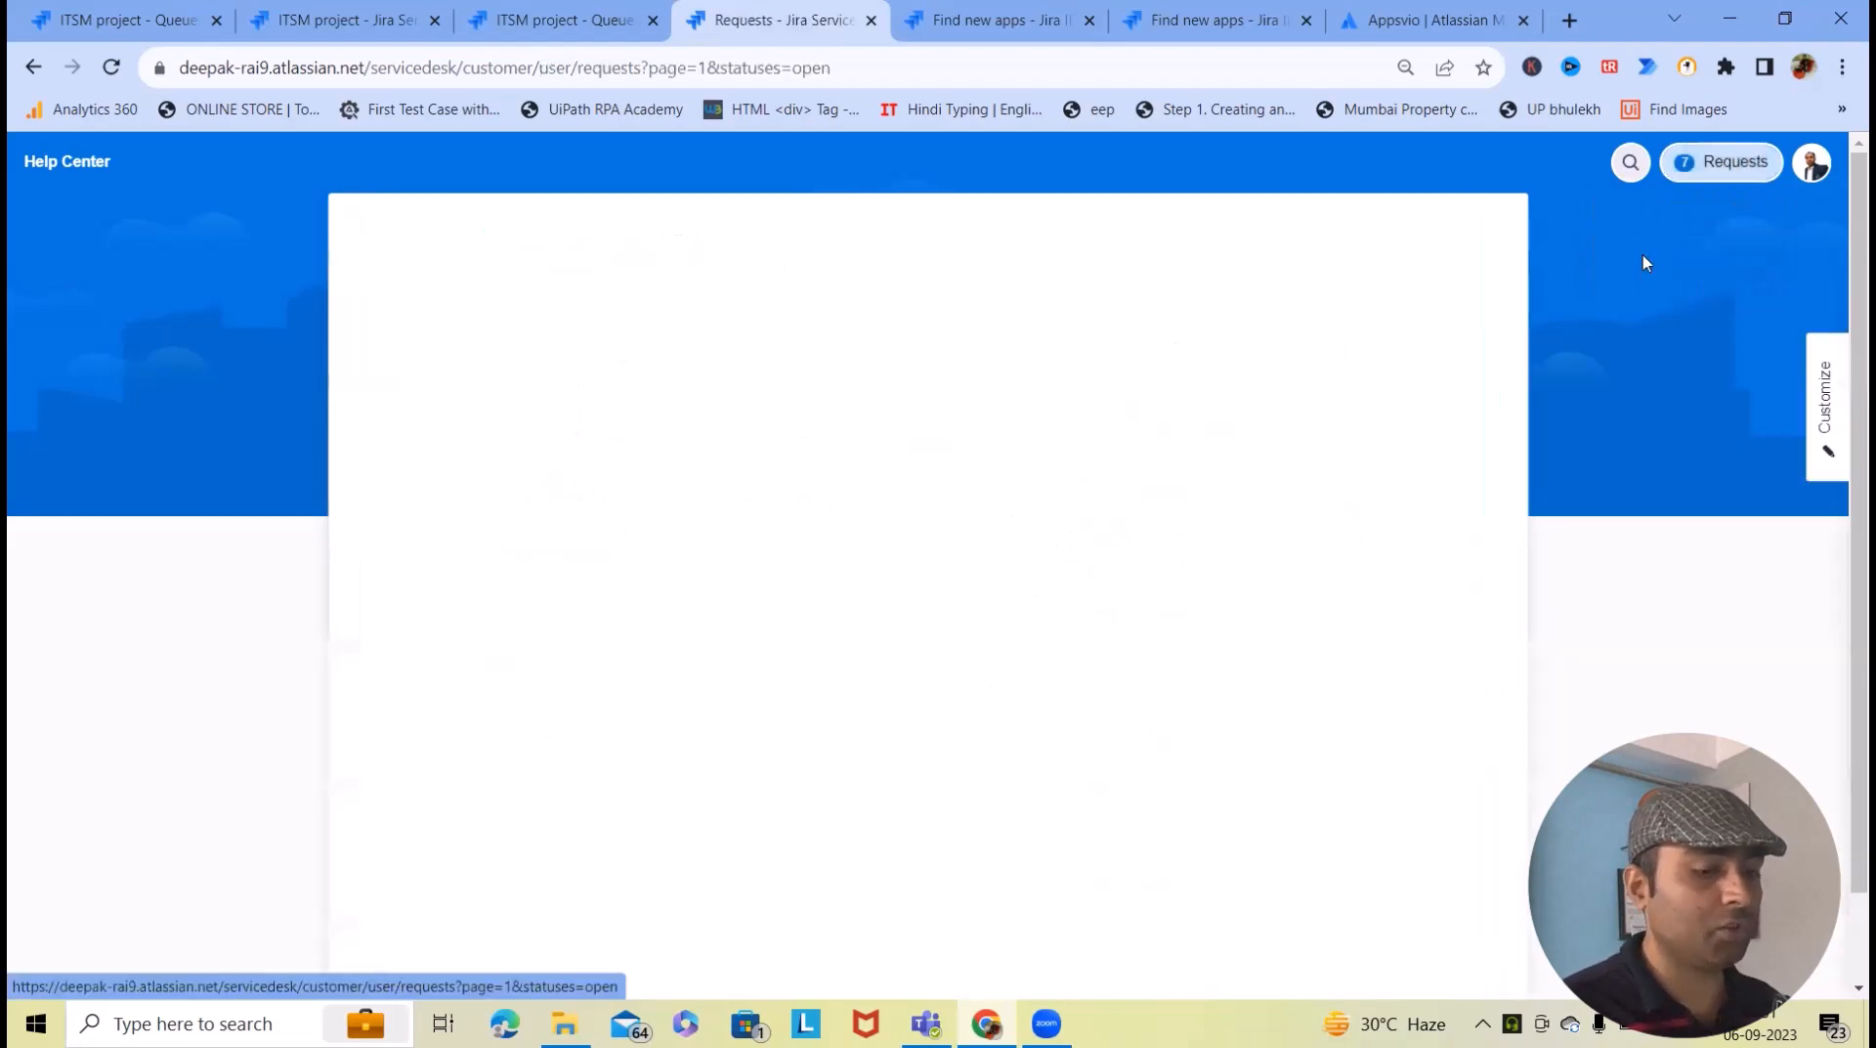
- Close the portal requests tab and open the ITSM project's settings
{"action": "left_click", "coordinate": [870, 20]}
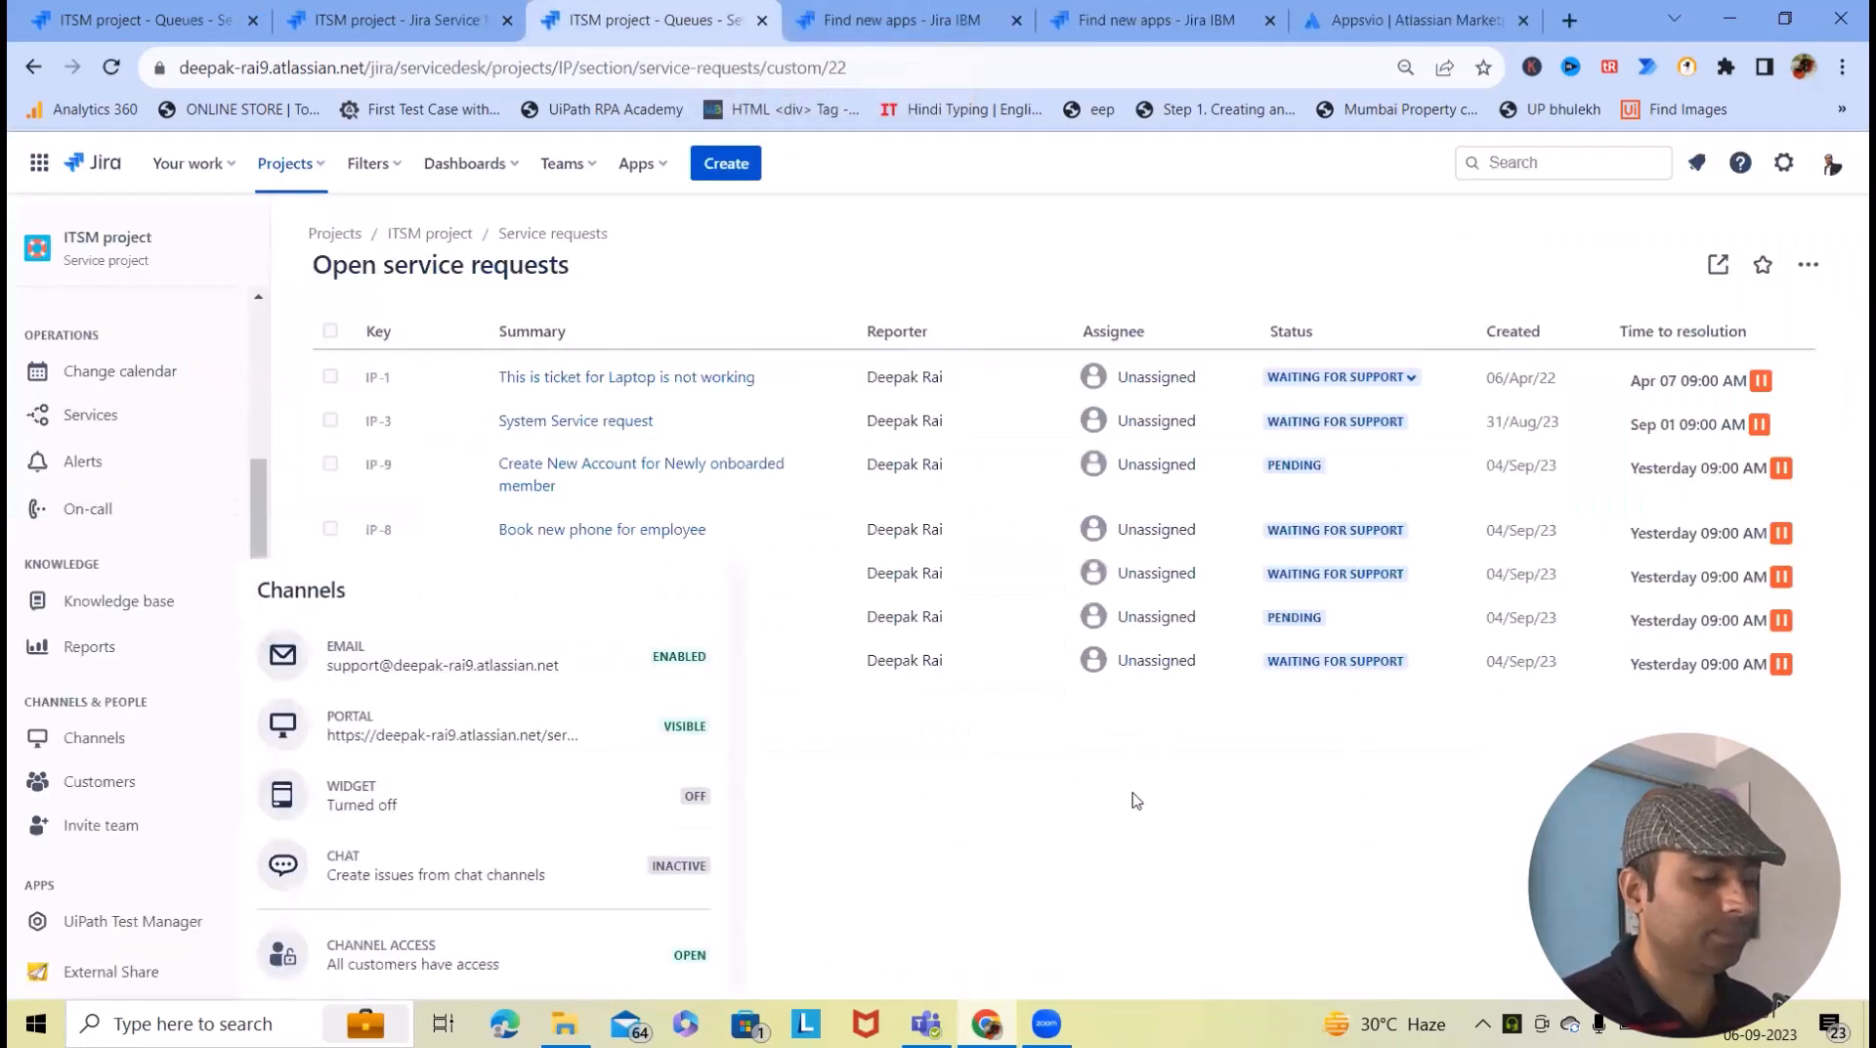
{"action": "scroll", "coordinate": [147, 635], "scroll_direction": "down", "scroll_amount": 2}
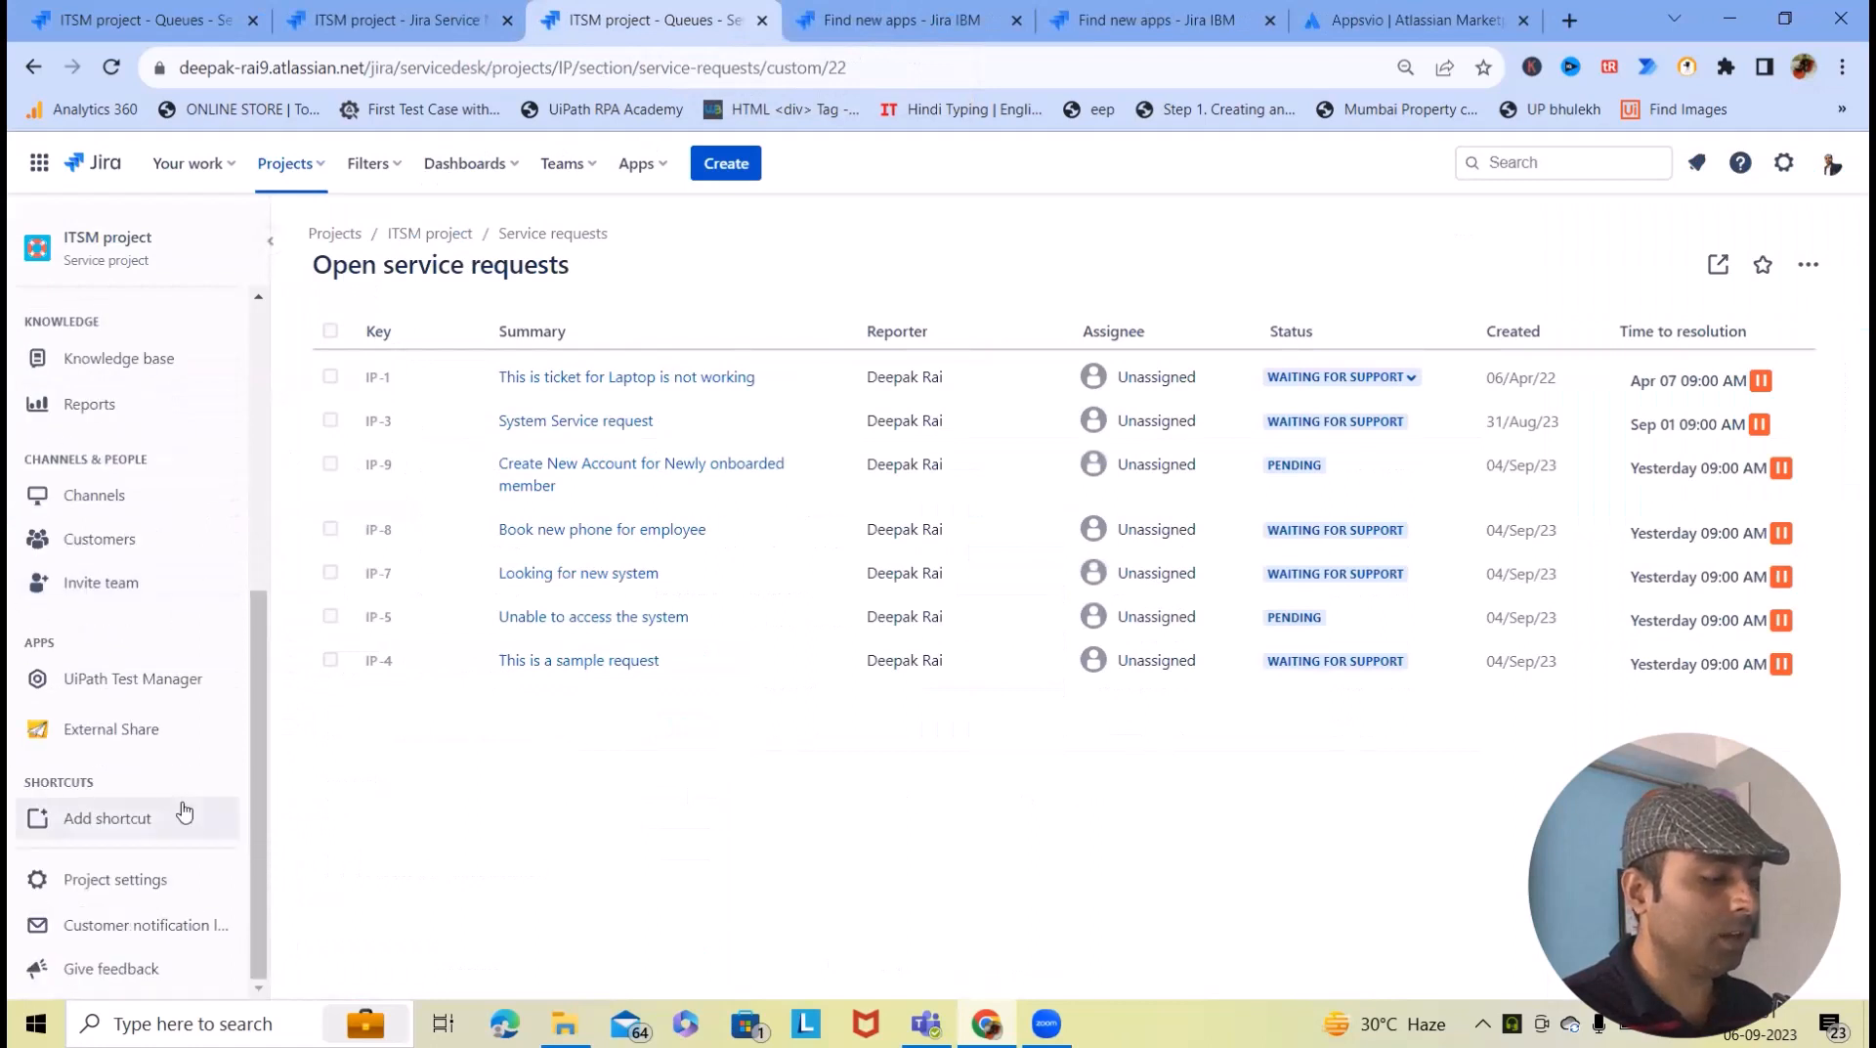
{"action": "left_click", "coordinate": [120, 897]}
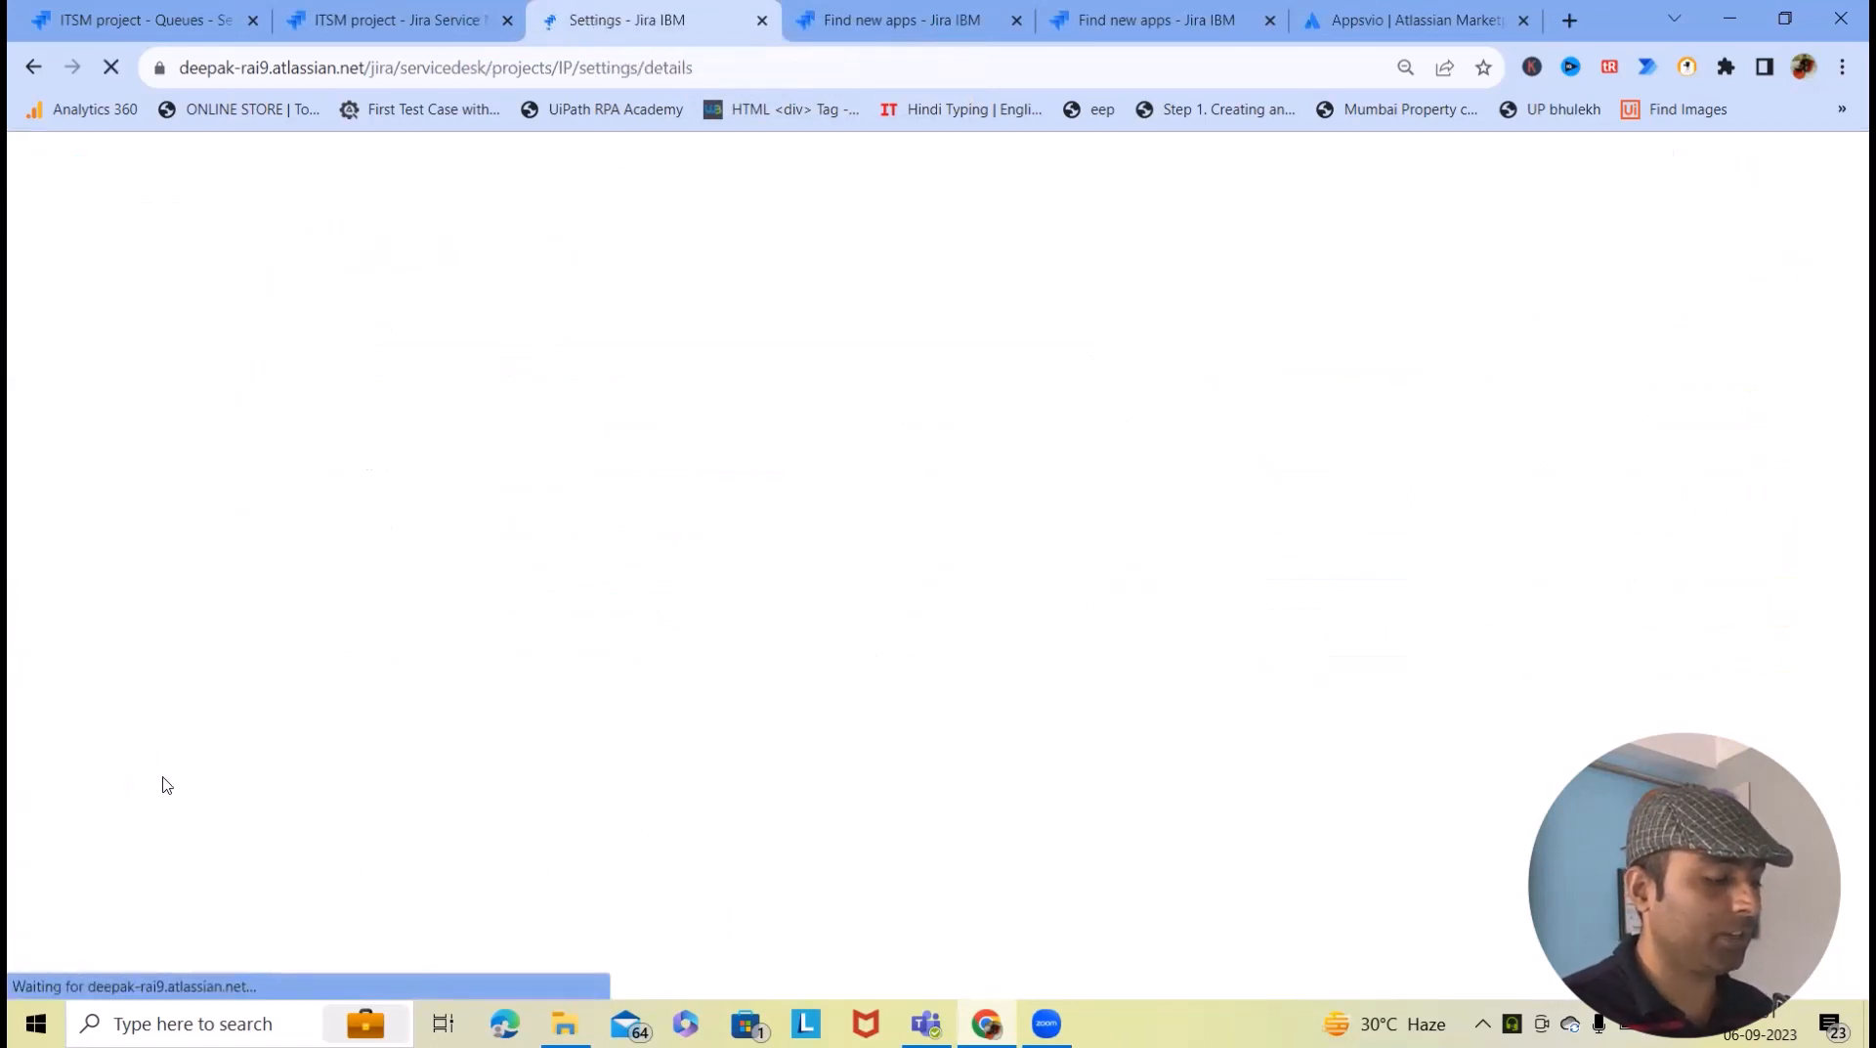
- Open the Edit Requests configuration page, then return to the Feature bundle Marketplace results
{"action": "scroll", "coordinate": [195, 723], "scroll_direction": "down", "scroll_amount": 5}
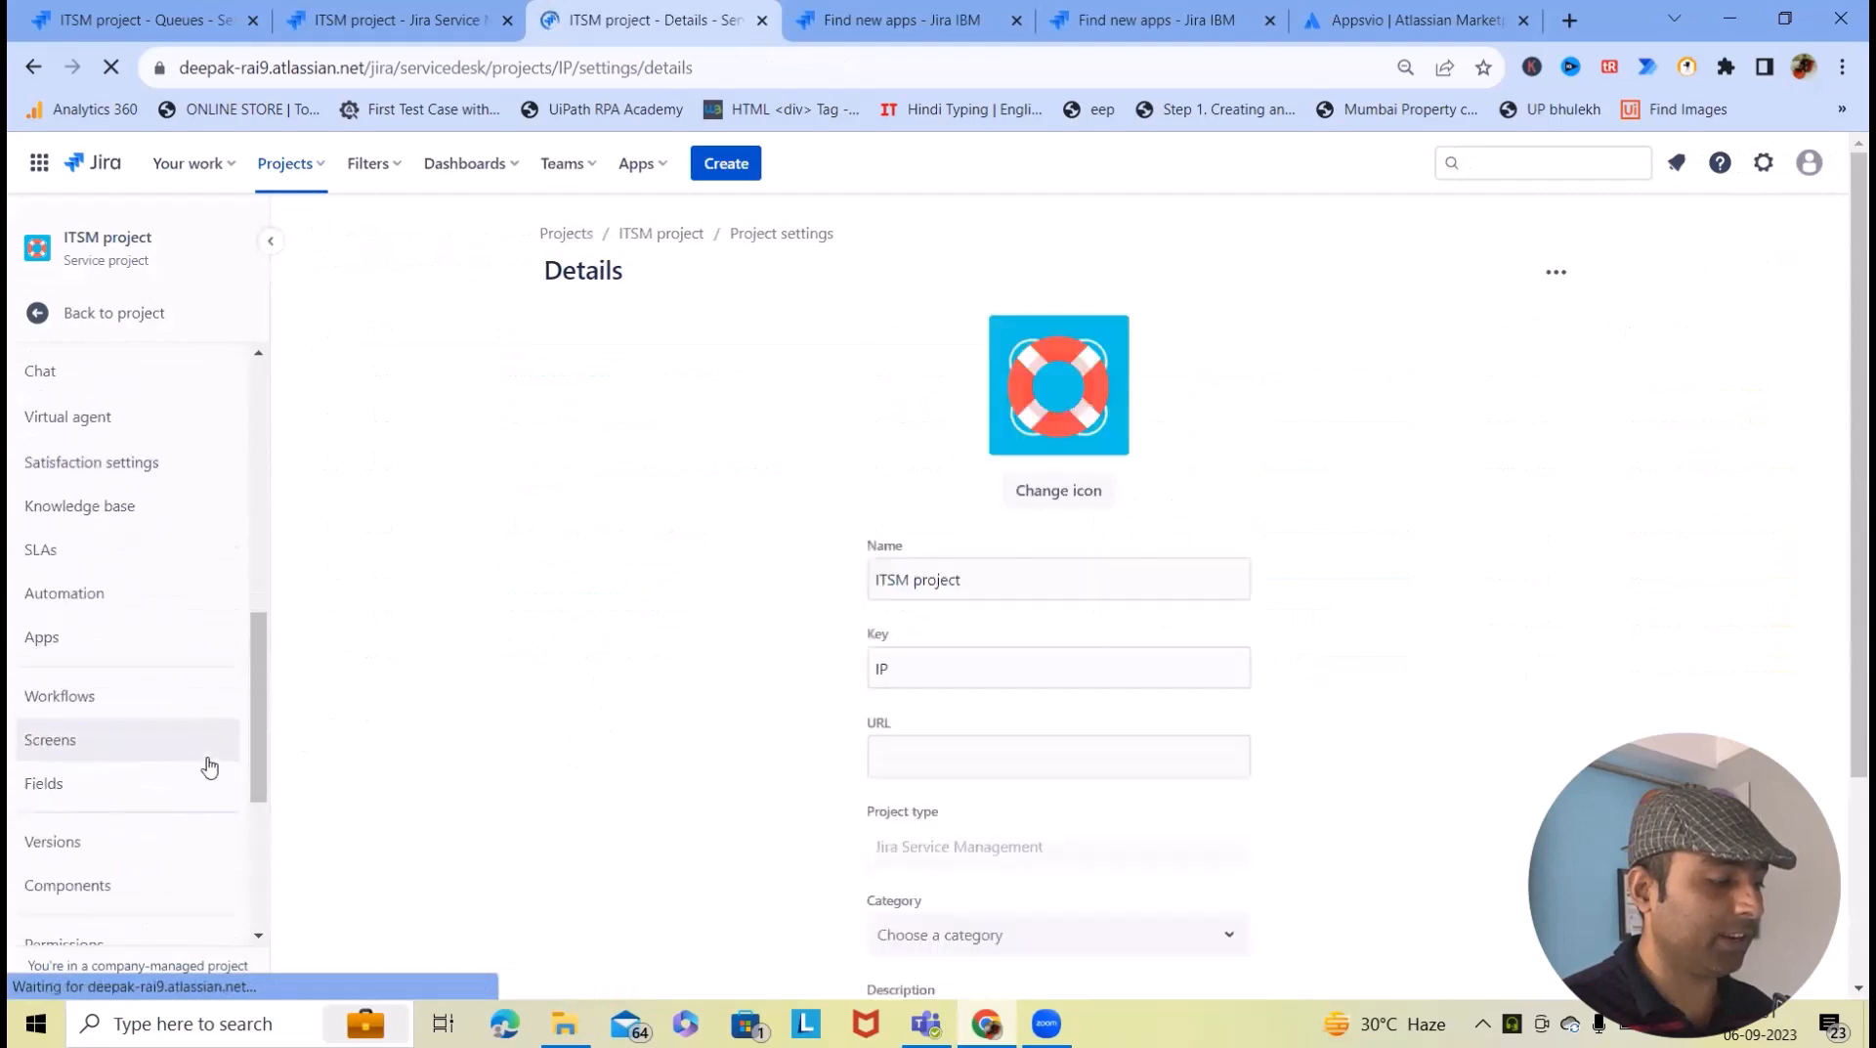
{"action": "scroll", "coordinate": [201, 782], "scroll_direction": "down", "scroll_amount": 5}
{"action": "scroll", "coordinate": [189, 817], "scroll_direction": "up", "scroll_amount": 10}
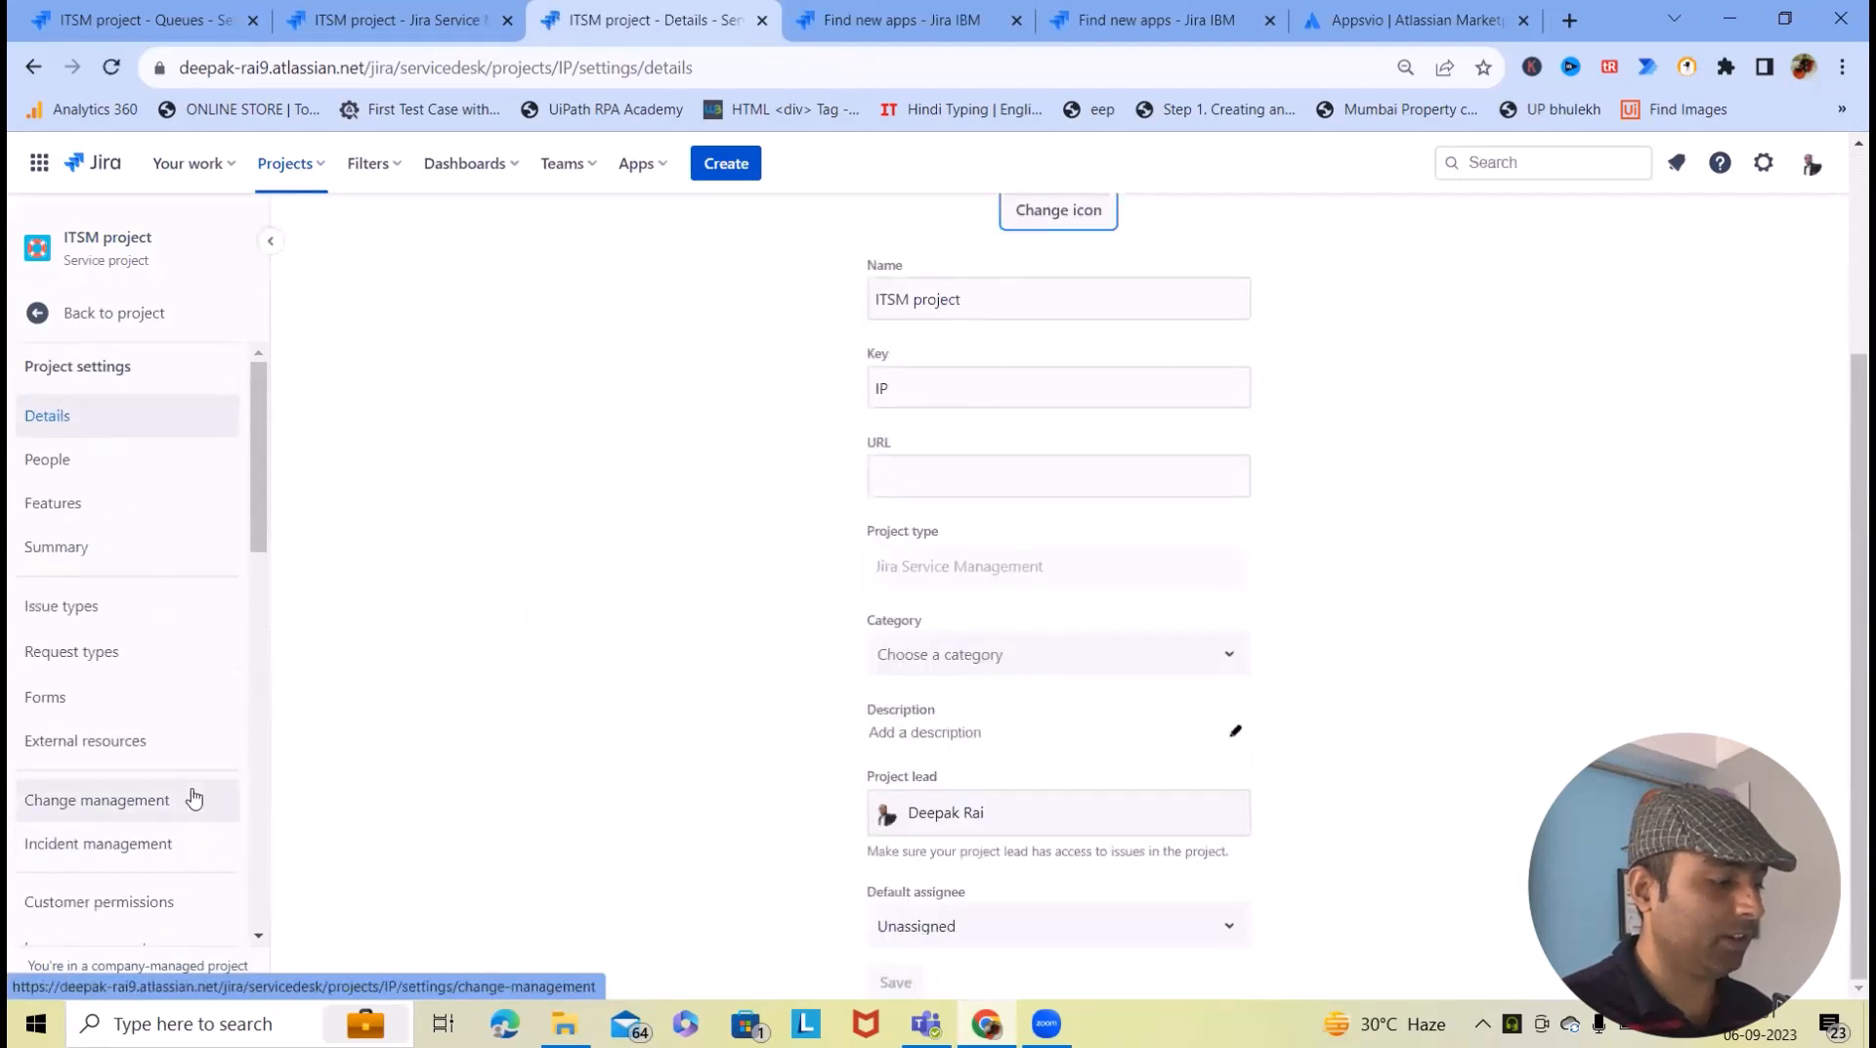
{"action": "scroll", "coordinate": [167, 829], "scroll_direction": "down", "scroll_amount": 10}
{"action": "left_click", "coordinate": [115, 799]}
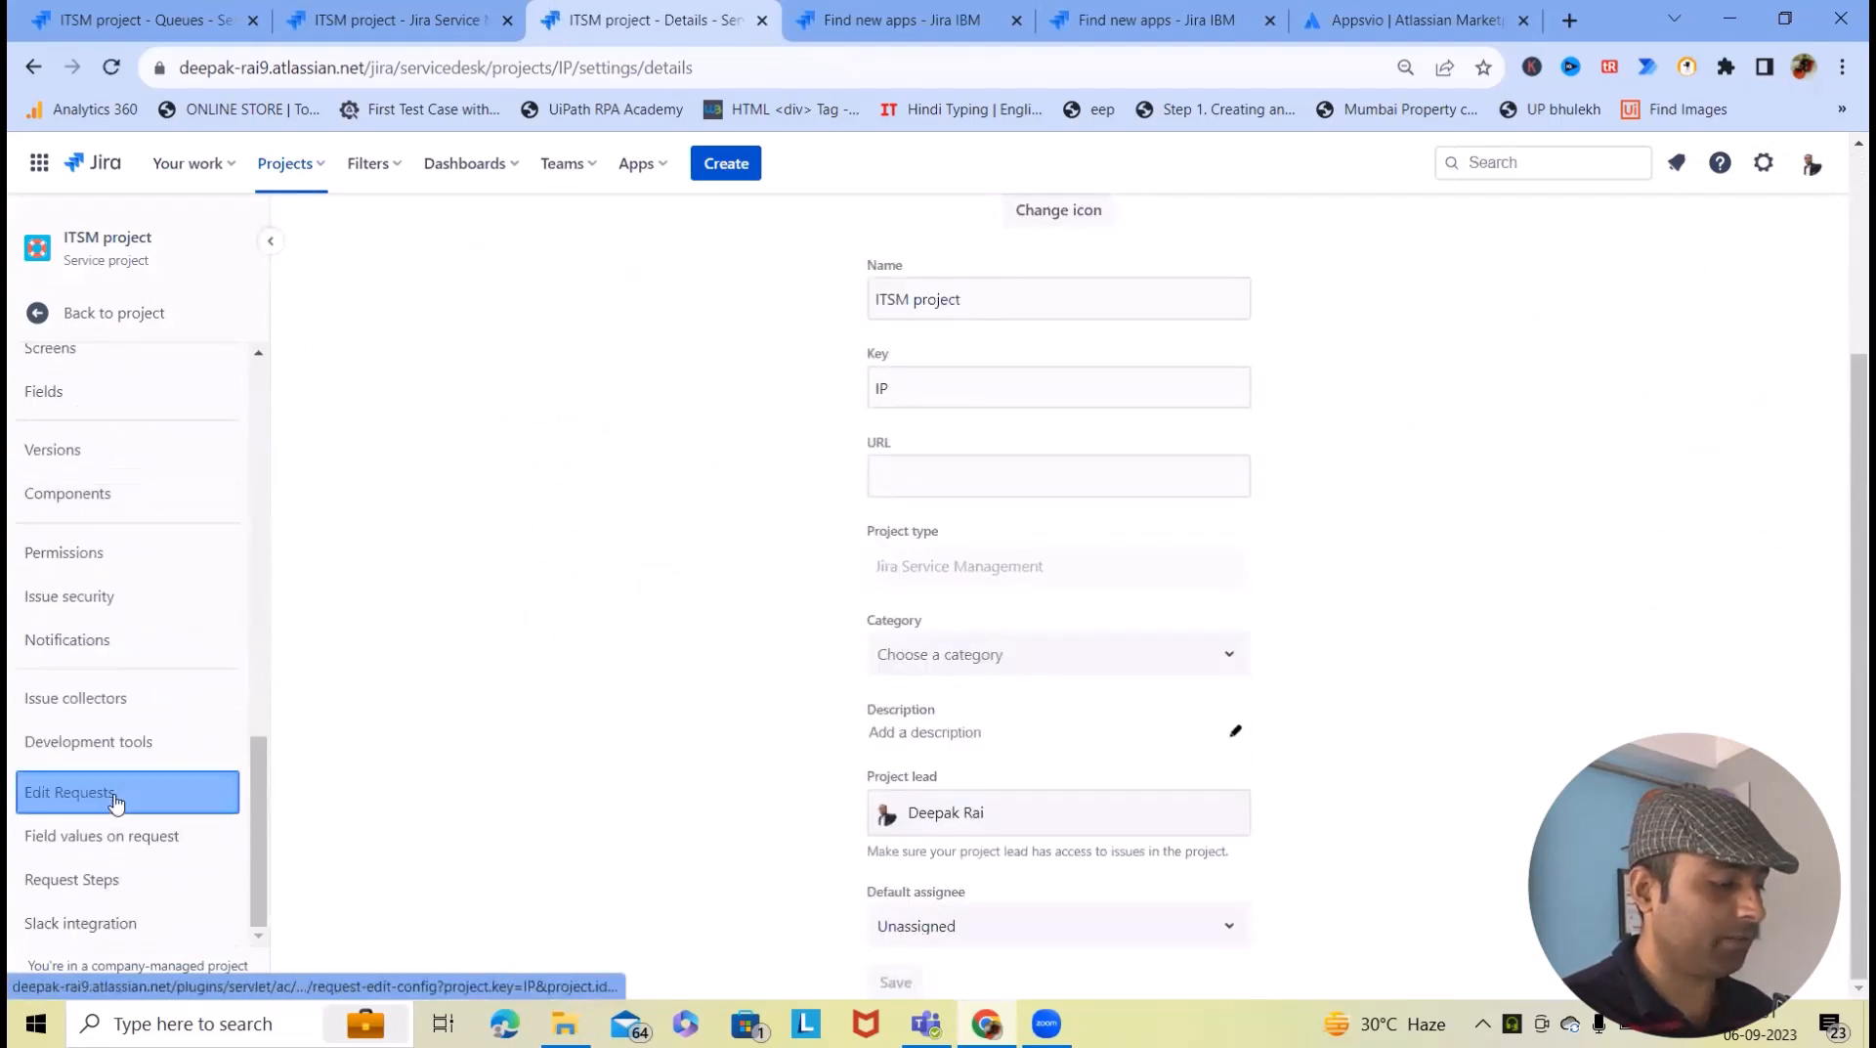
{"action": "left_click", "coordinate": [889, 22]}
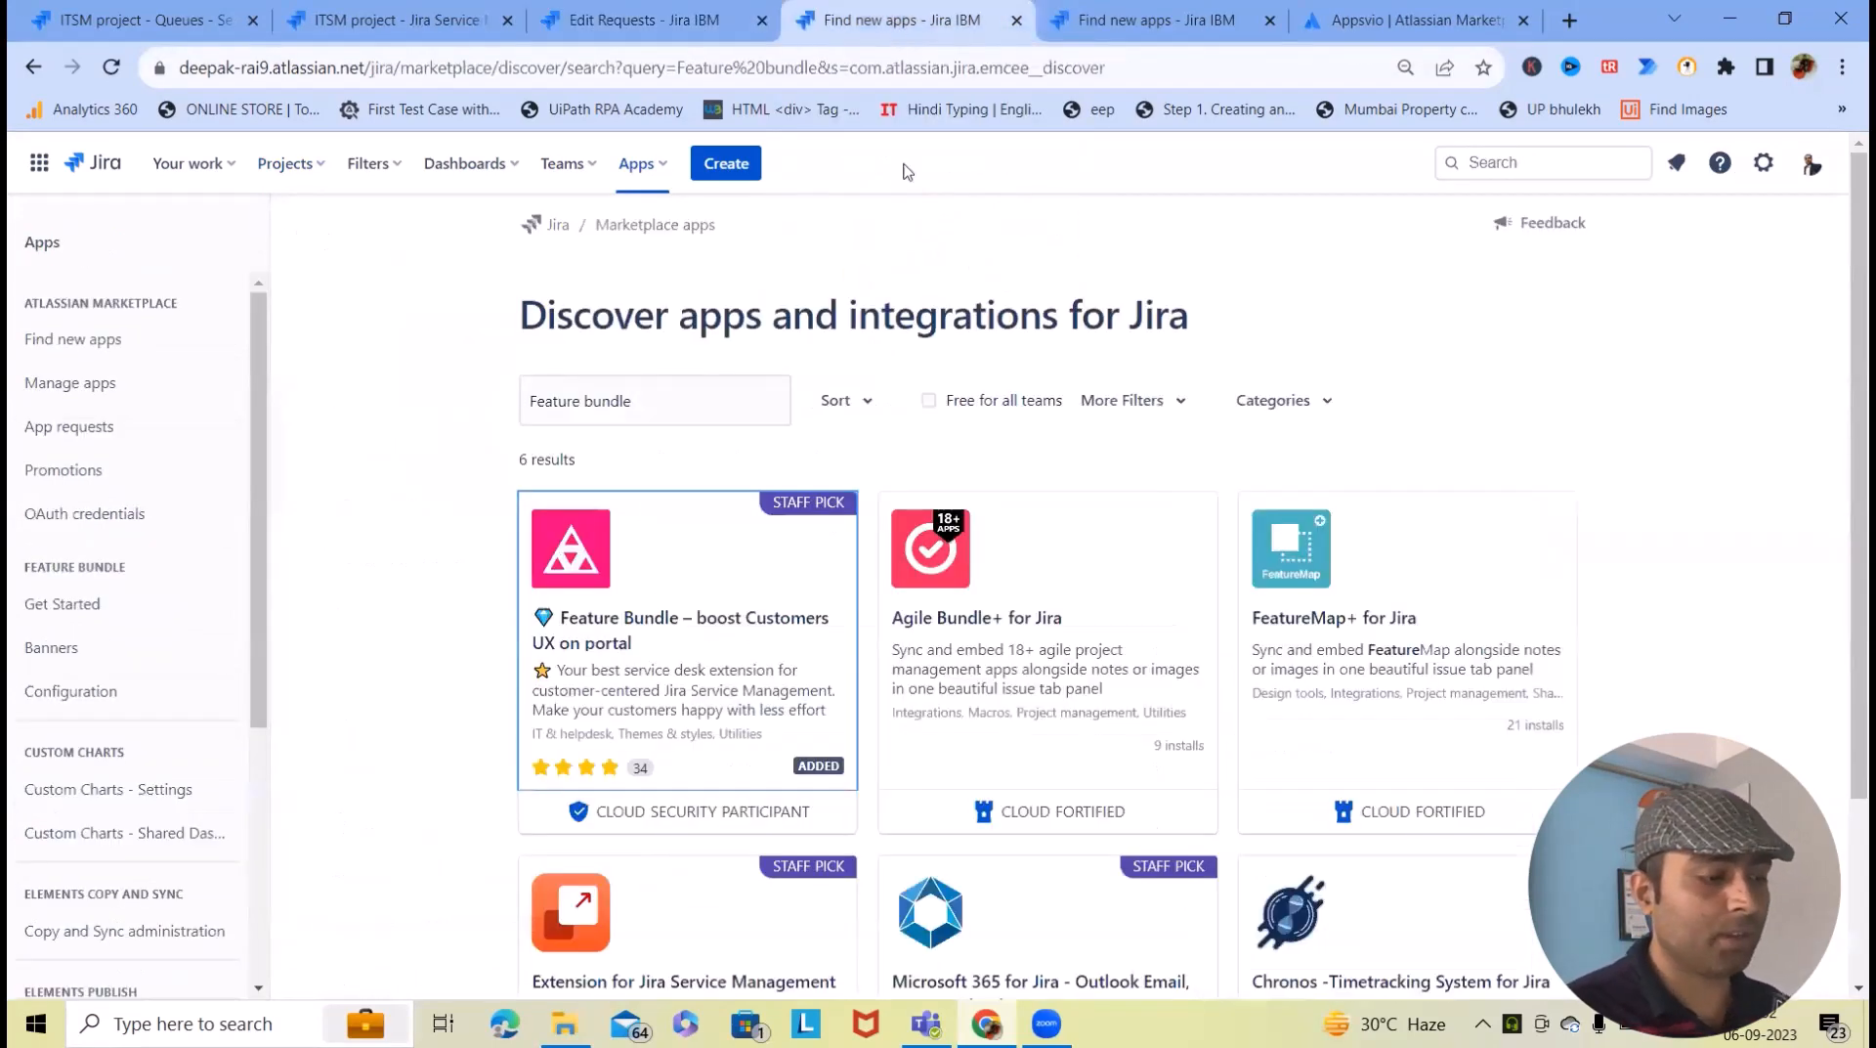
- Go to the ITSM help center portal and open the Common Requests group
{"action": "left_click", "coordinate": [645, 12]}
{"action": "left_click", "coordinate": [391, 20]}
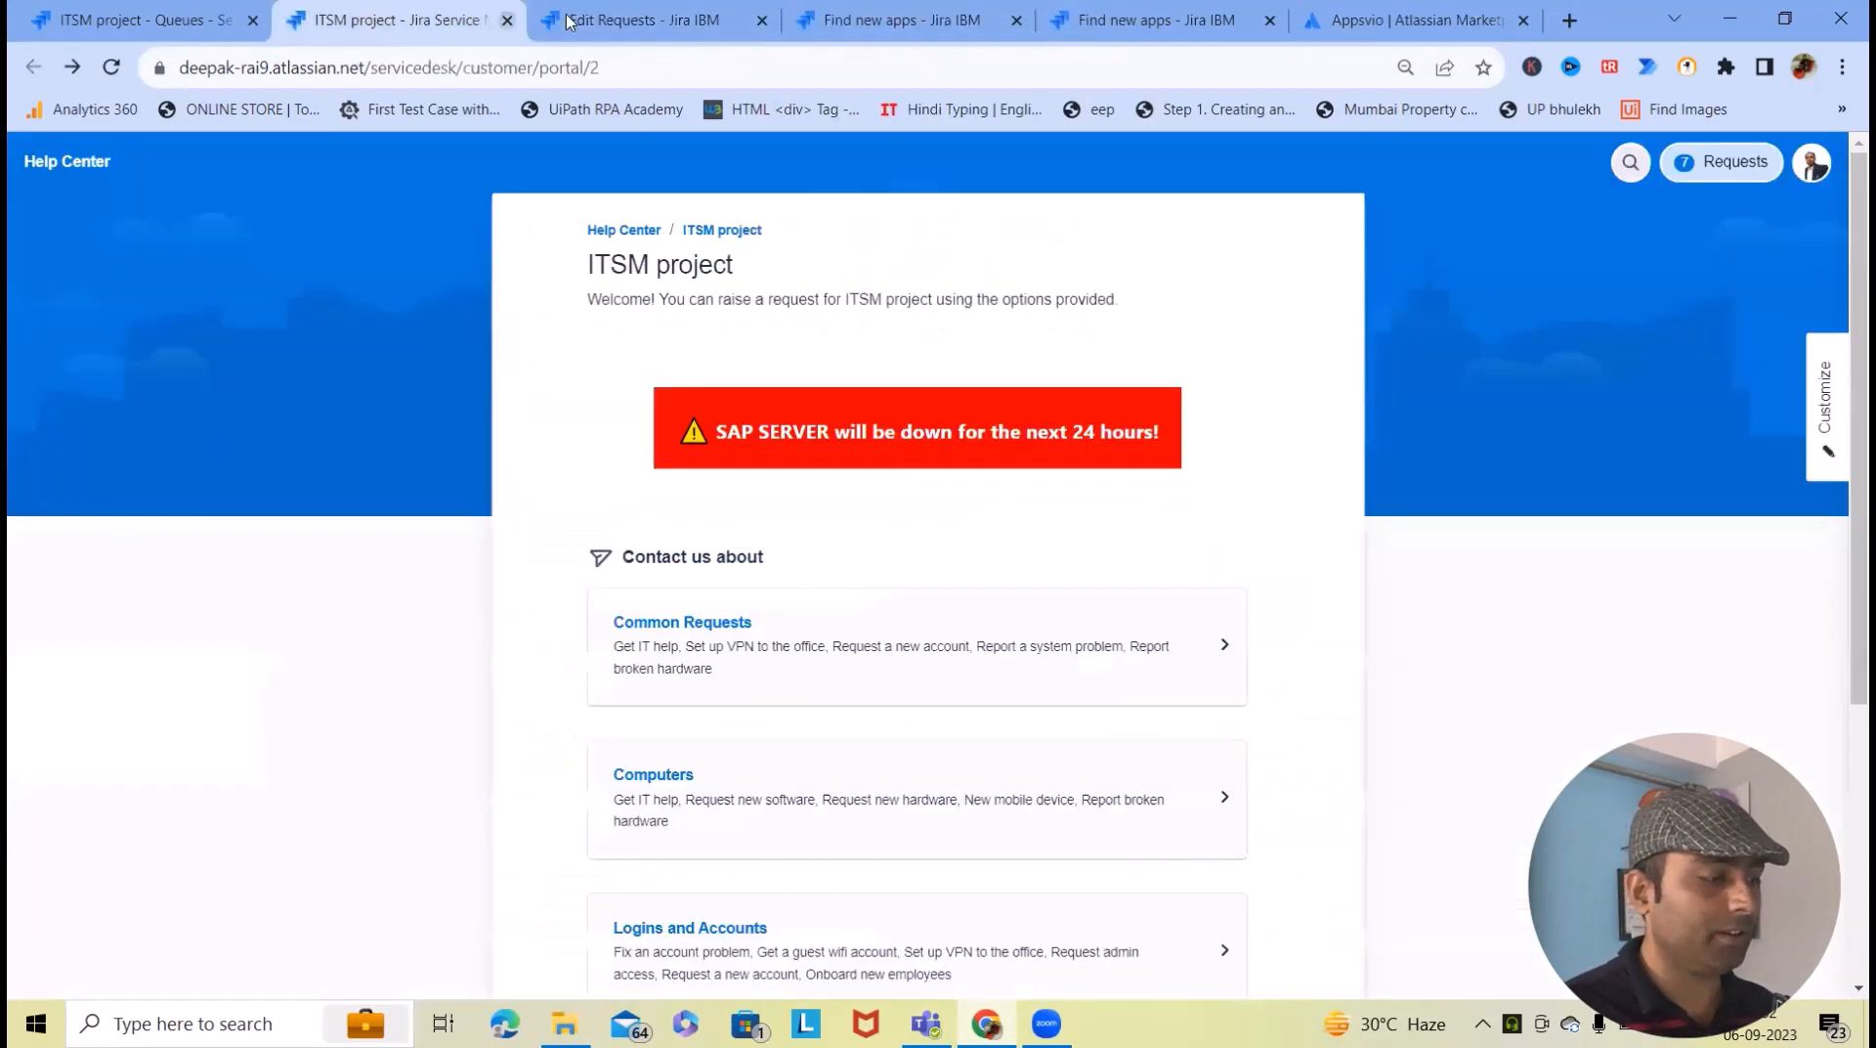
{"action": "left_click", "coordinate": [625, 12]}
{"action": "left_click", "coordinate": [426, 27]}
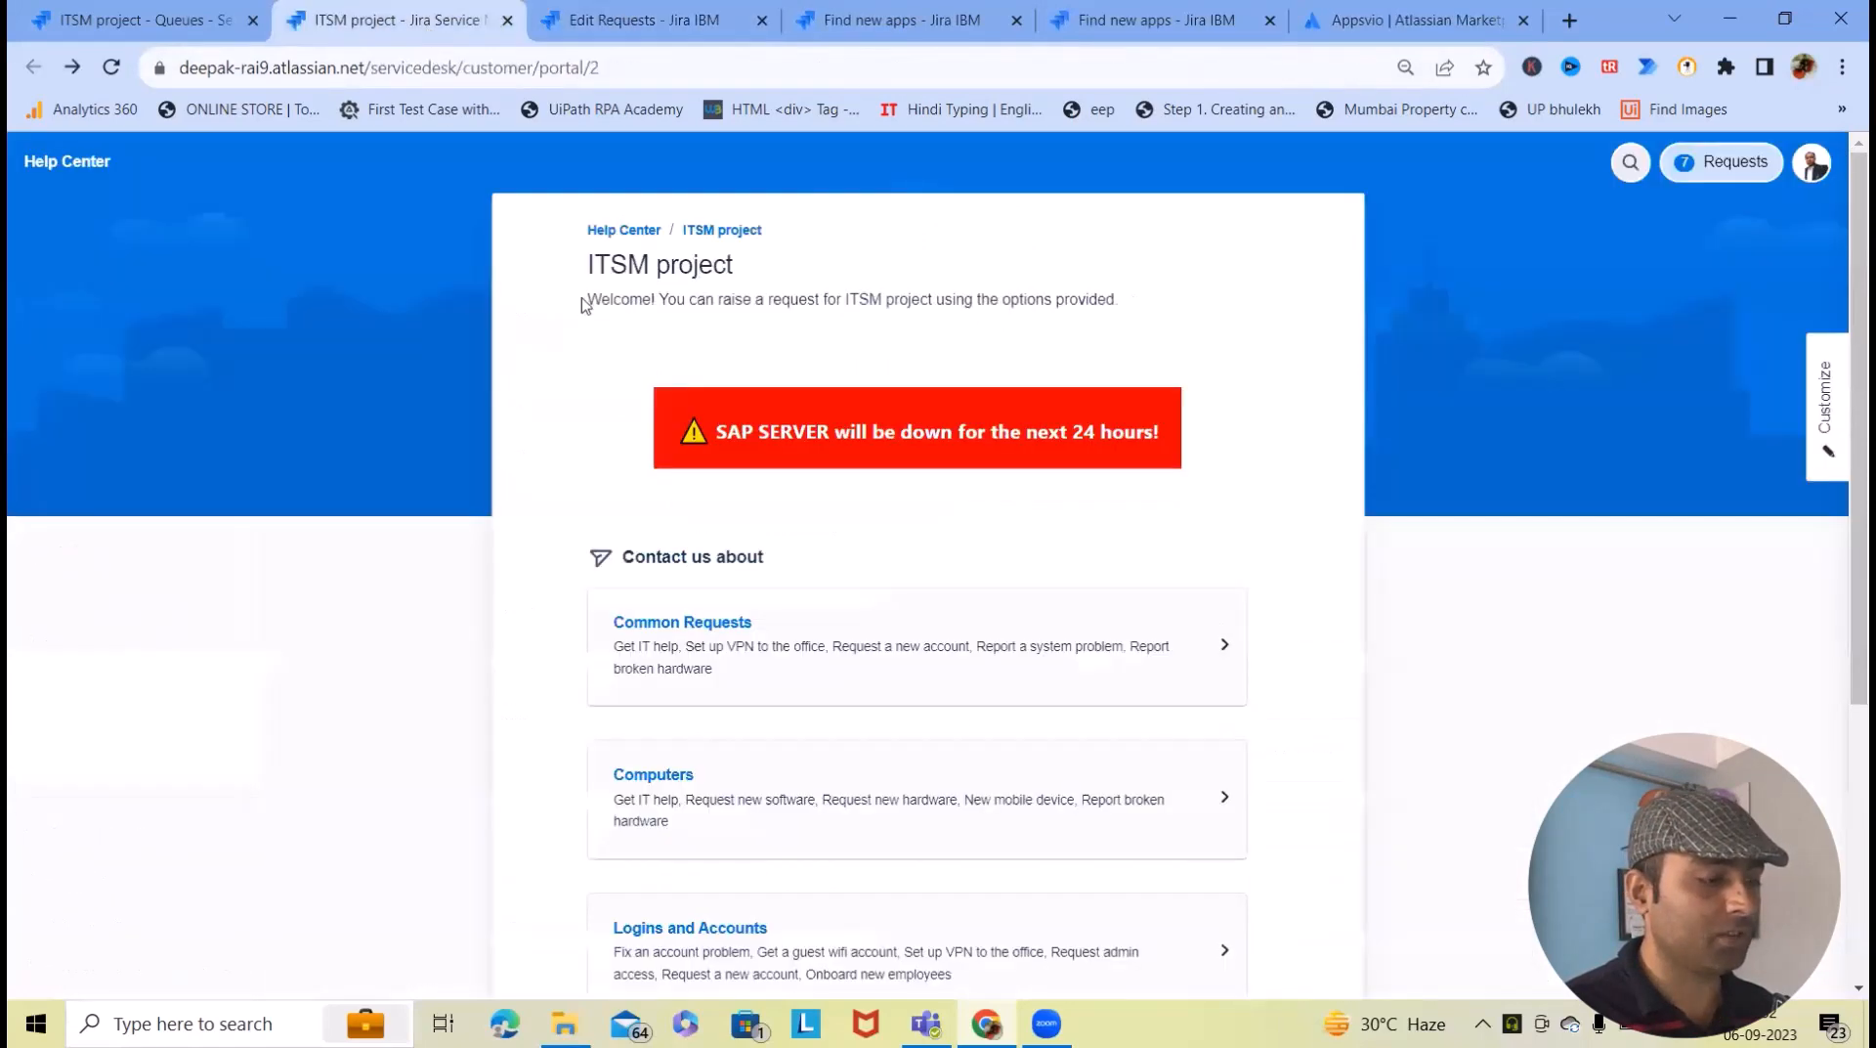
{"action": "left_click", "coordinate": [723, 616]}
{"action": "scroll", "coordinate": [877, 848], "scroll_direction": "down", "scroll_amount": 3}
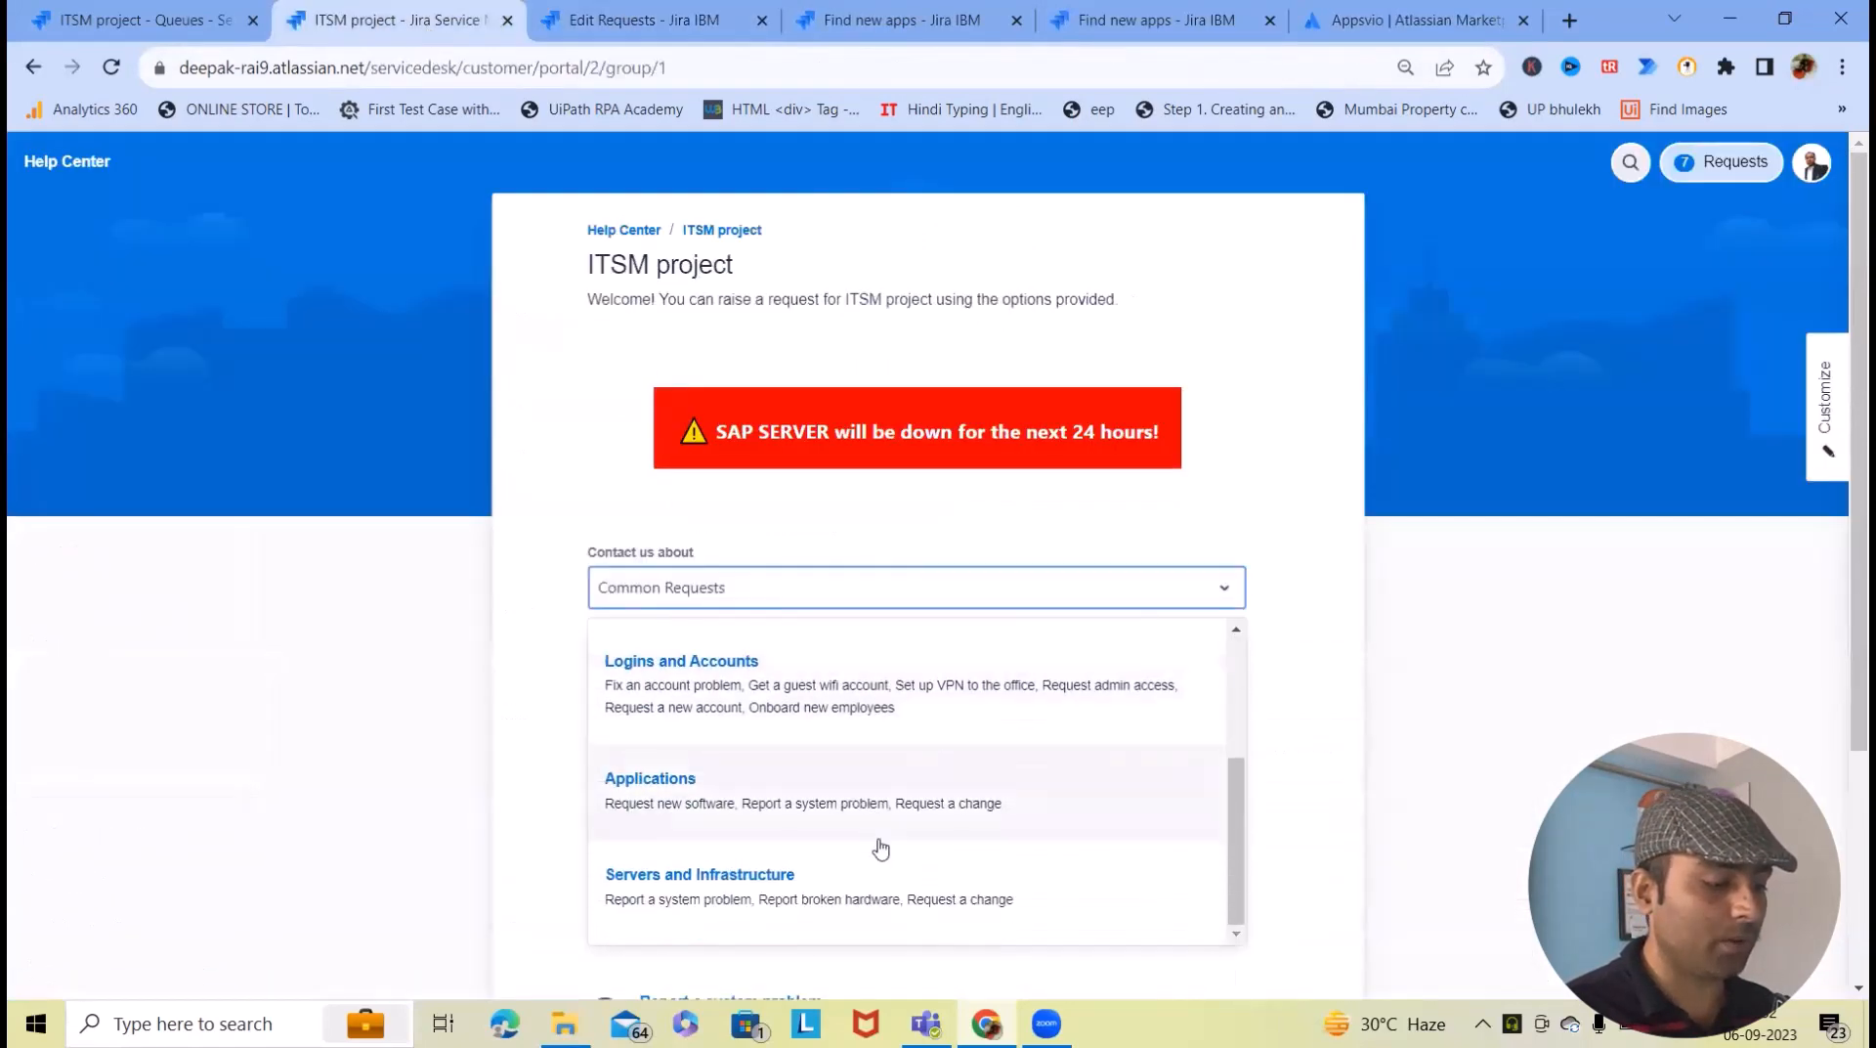
{"action": "scroll", "coordinate": [804, 833], "scroll_direction": "up", "scroll_amount": 3}
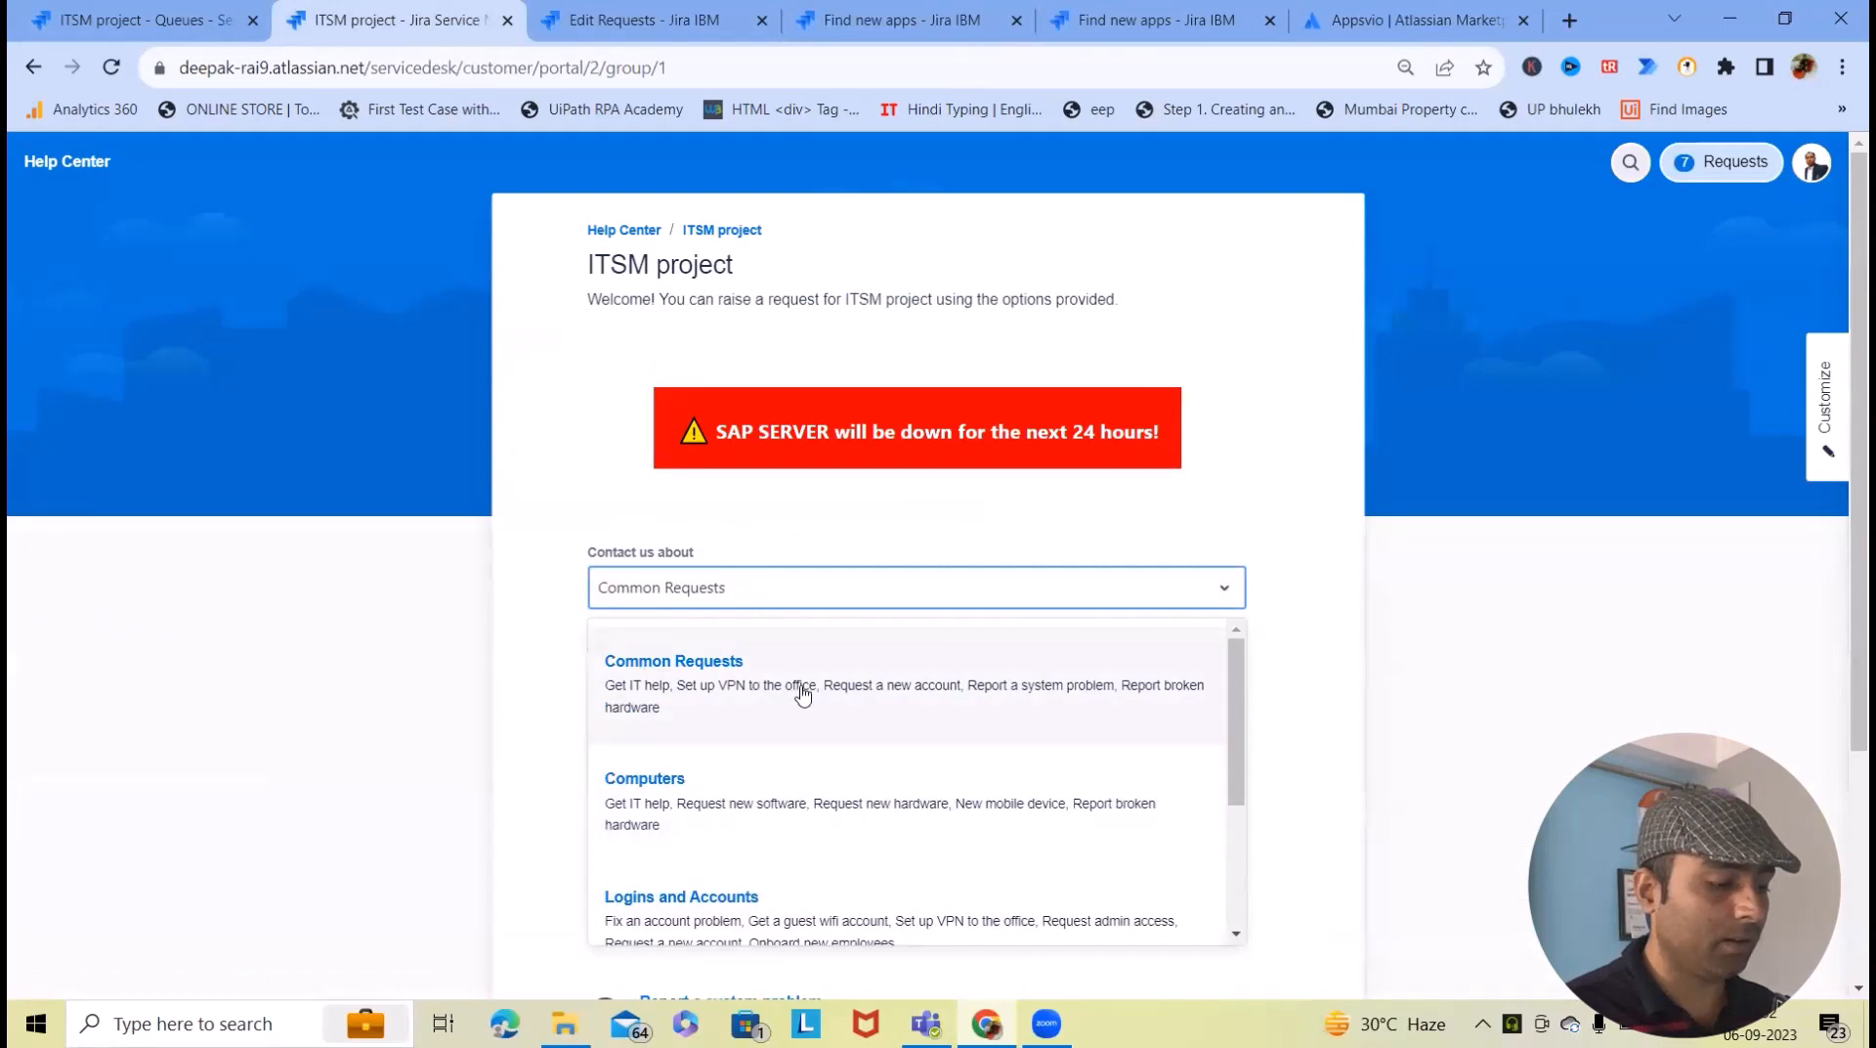
{"action": "scroll", "coordinate": [801, 691], "scroll_direction": "down", "scroll_amount": 3}
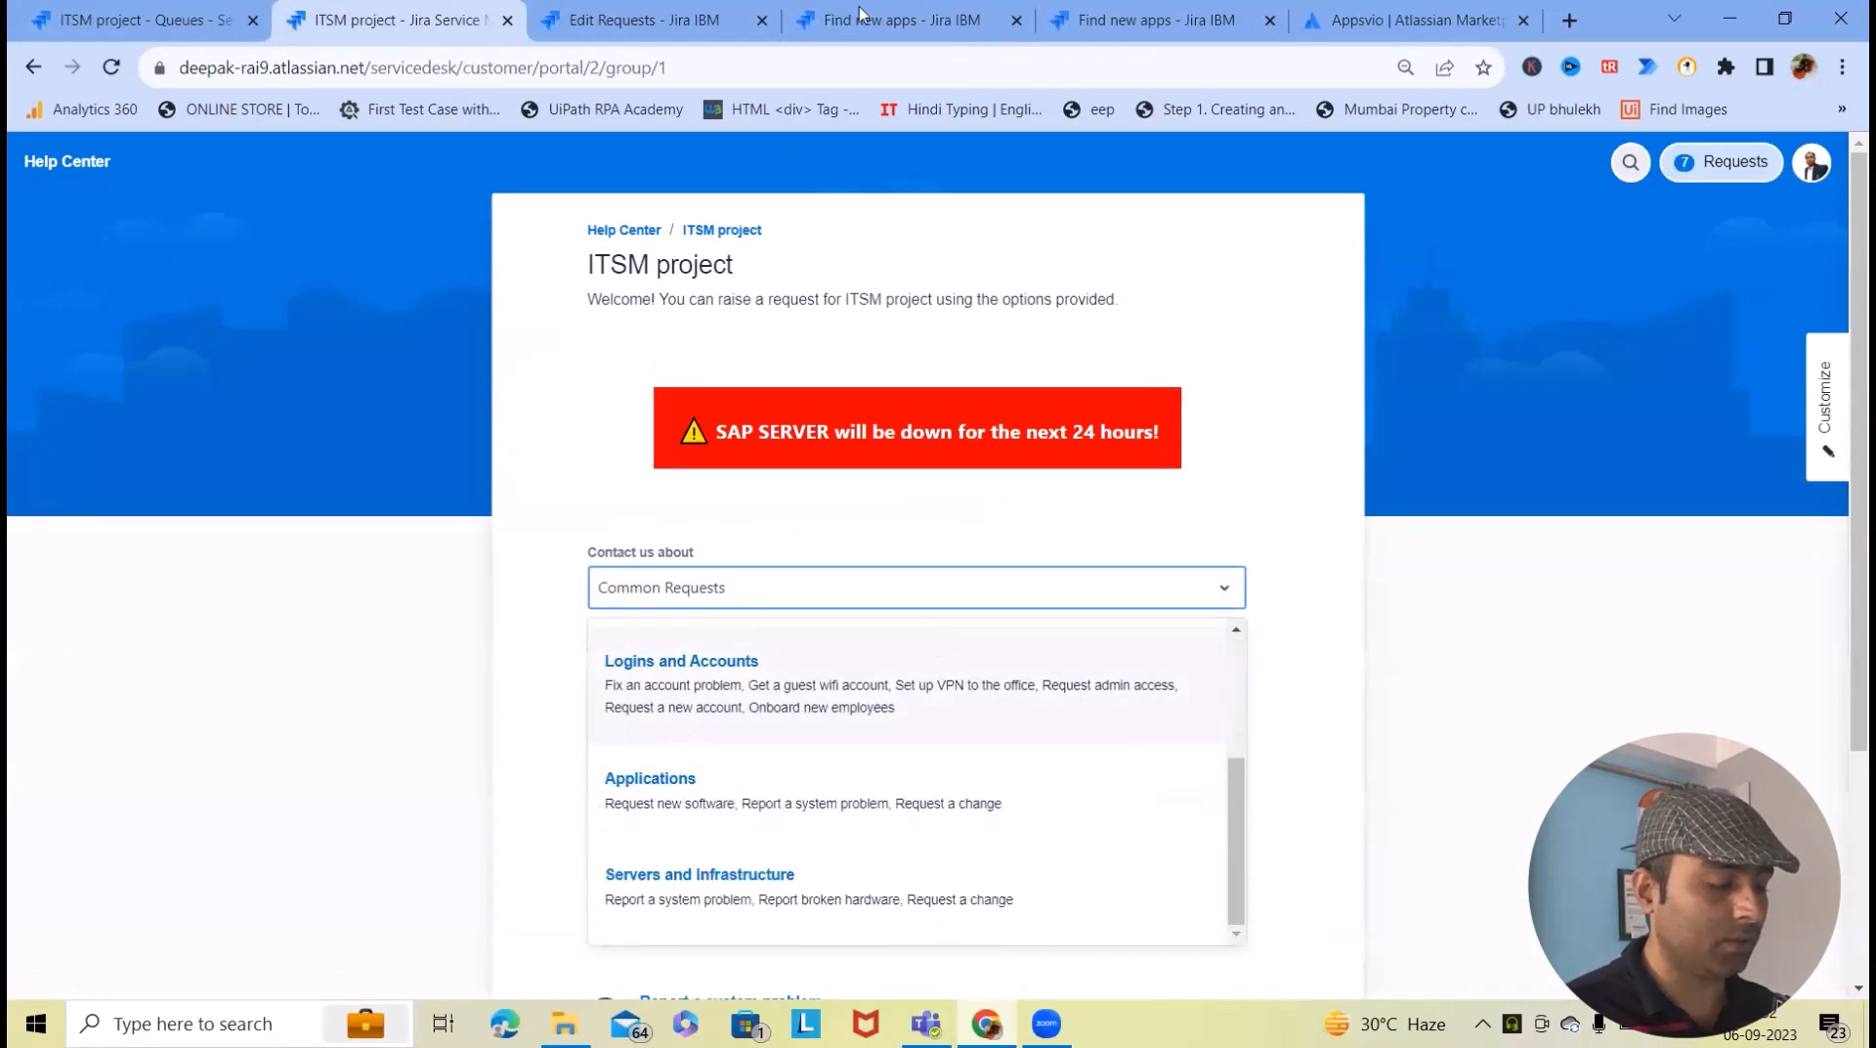
- Check the Marketplace and Edit Requests tabs, then return to the help center portal
{"action": "left_click", "coordinate": [899, 26]}
{"action": "left_click", "coordinate": [659, 15]}
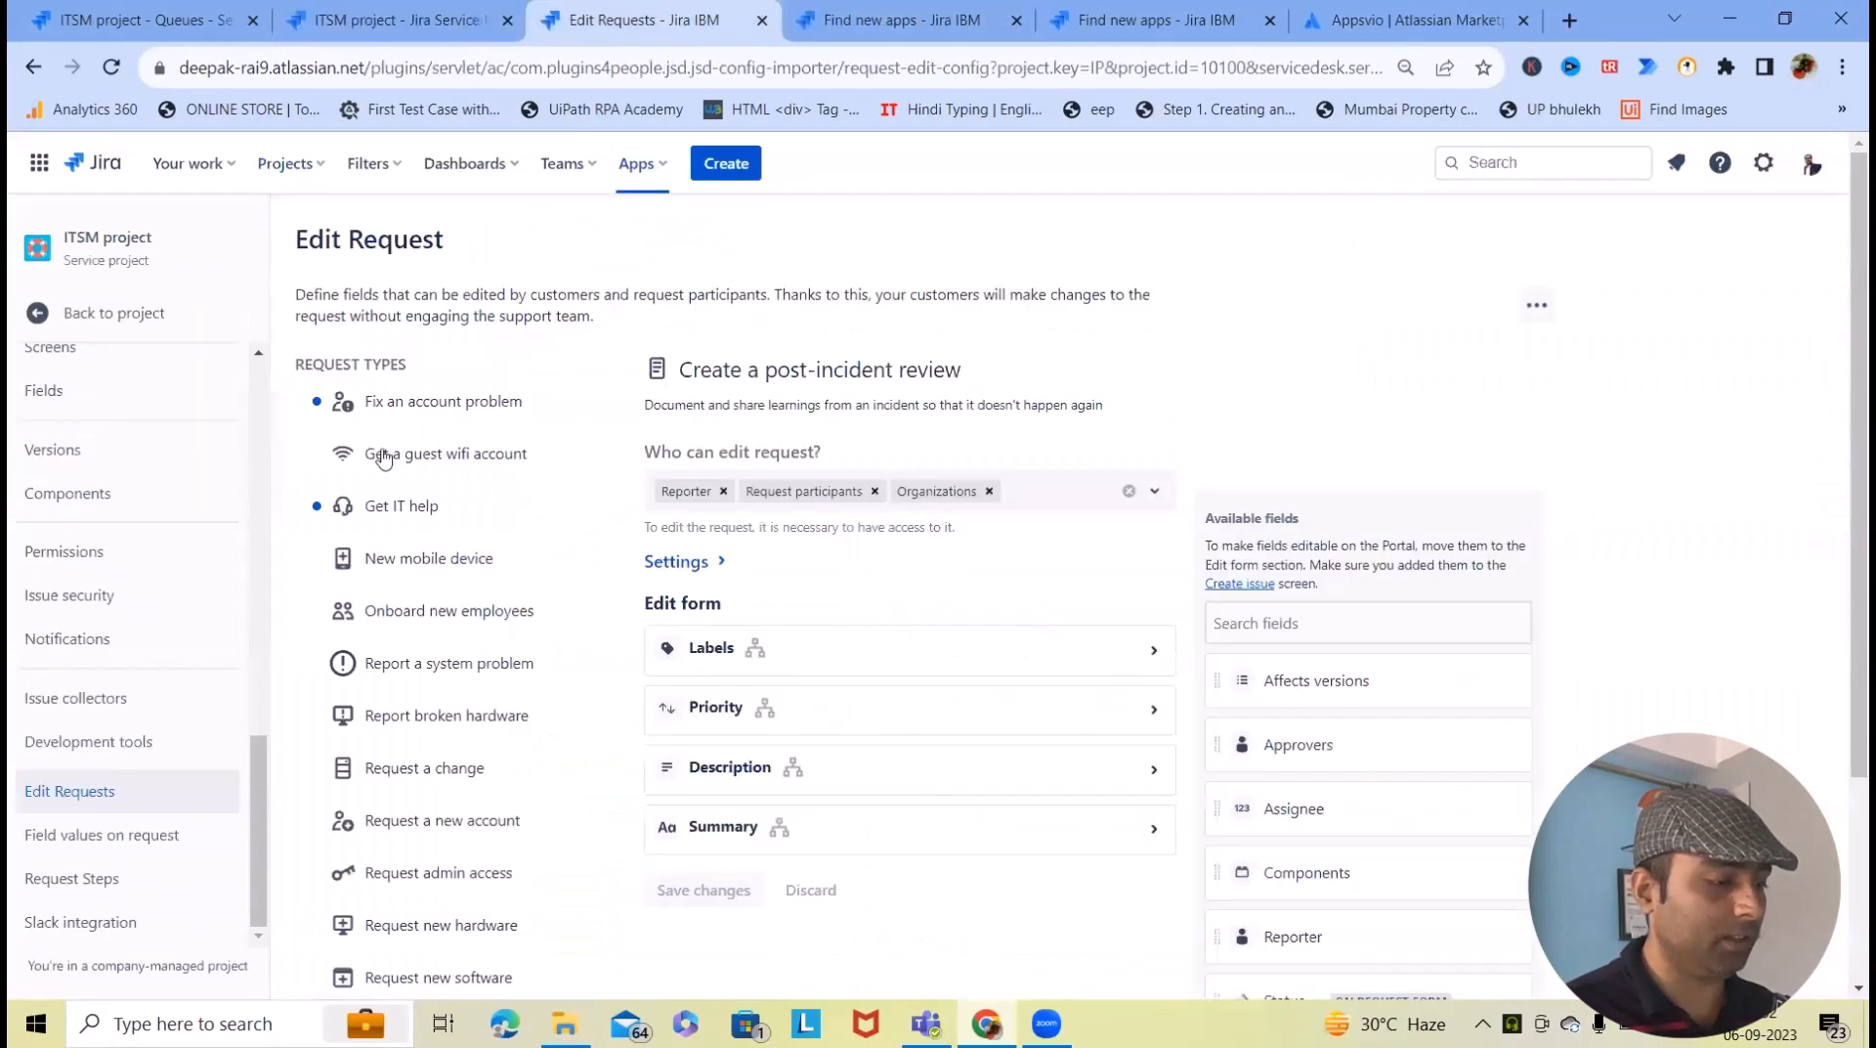
{"action": "left_click", "coordinate": [414, 10]}
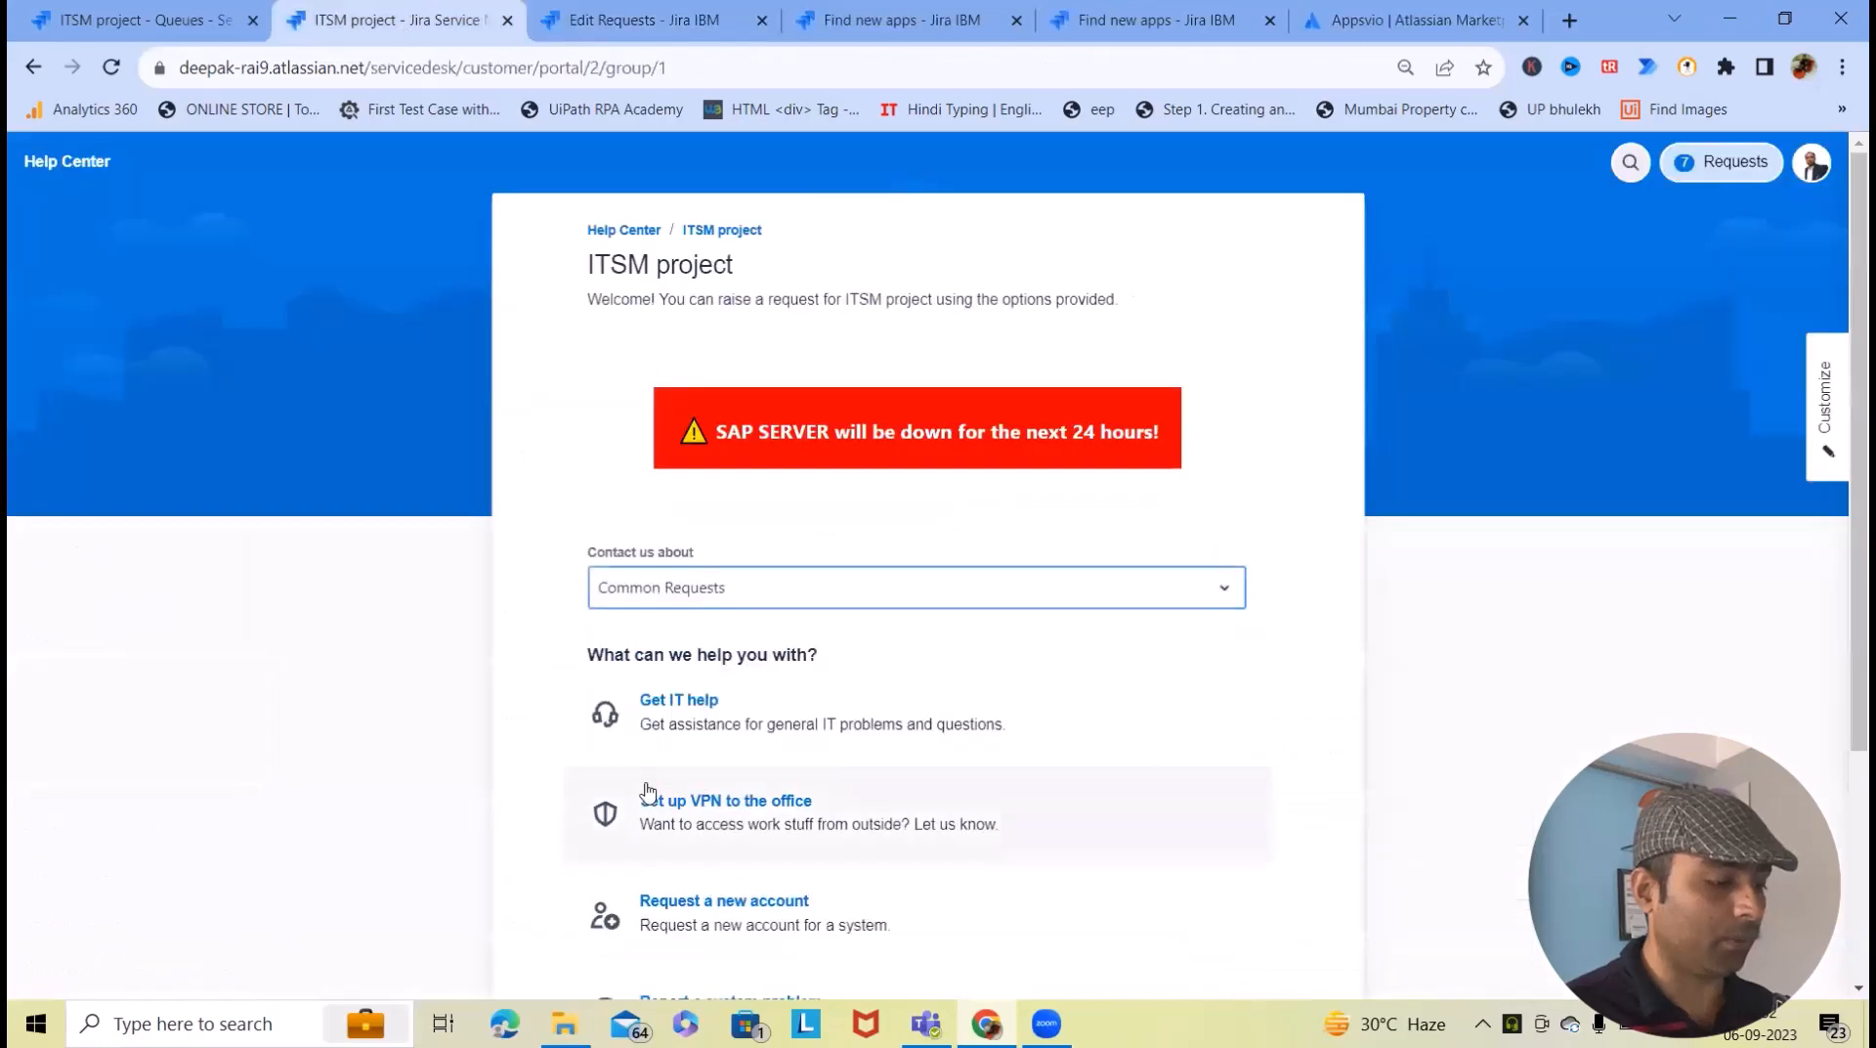
{"action": "scroll", "coordinate": [724, 779], "scroll_direction": "down", "scroll_amount": 3}
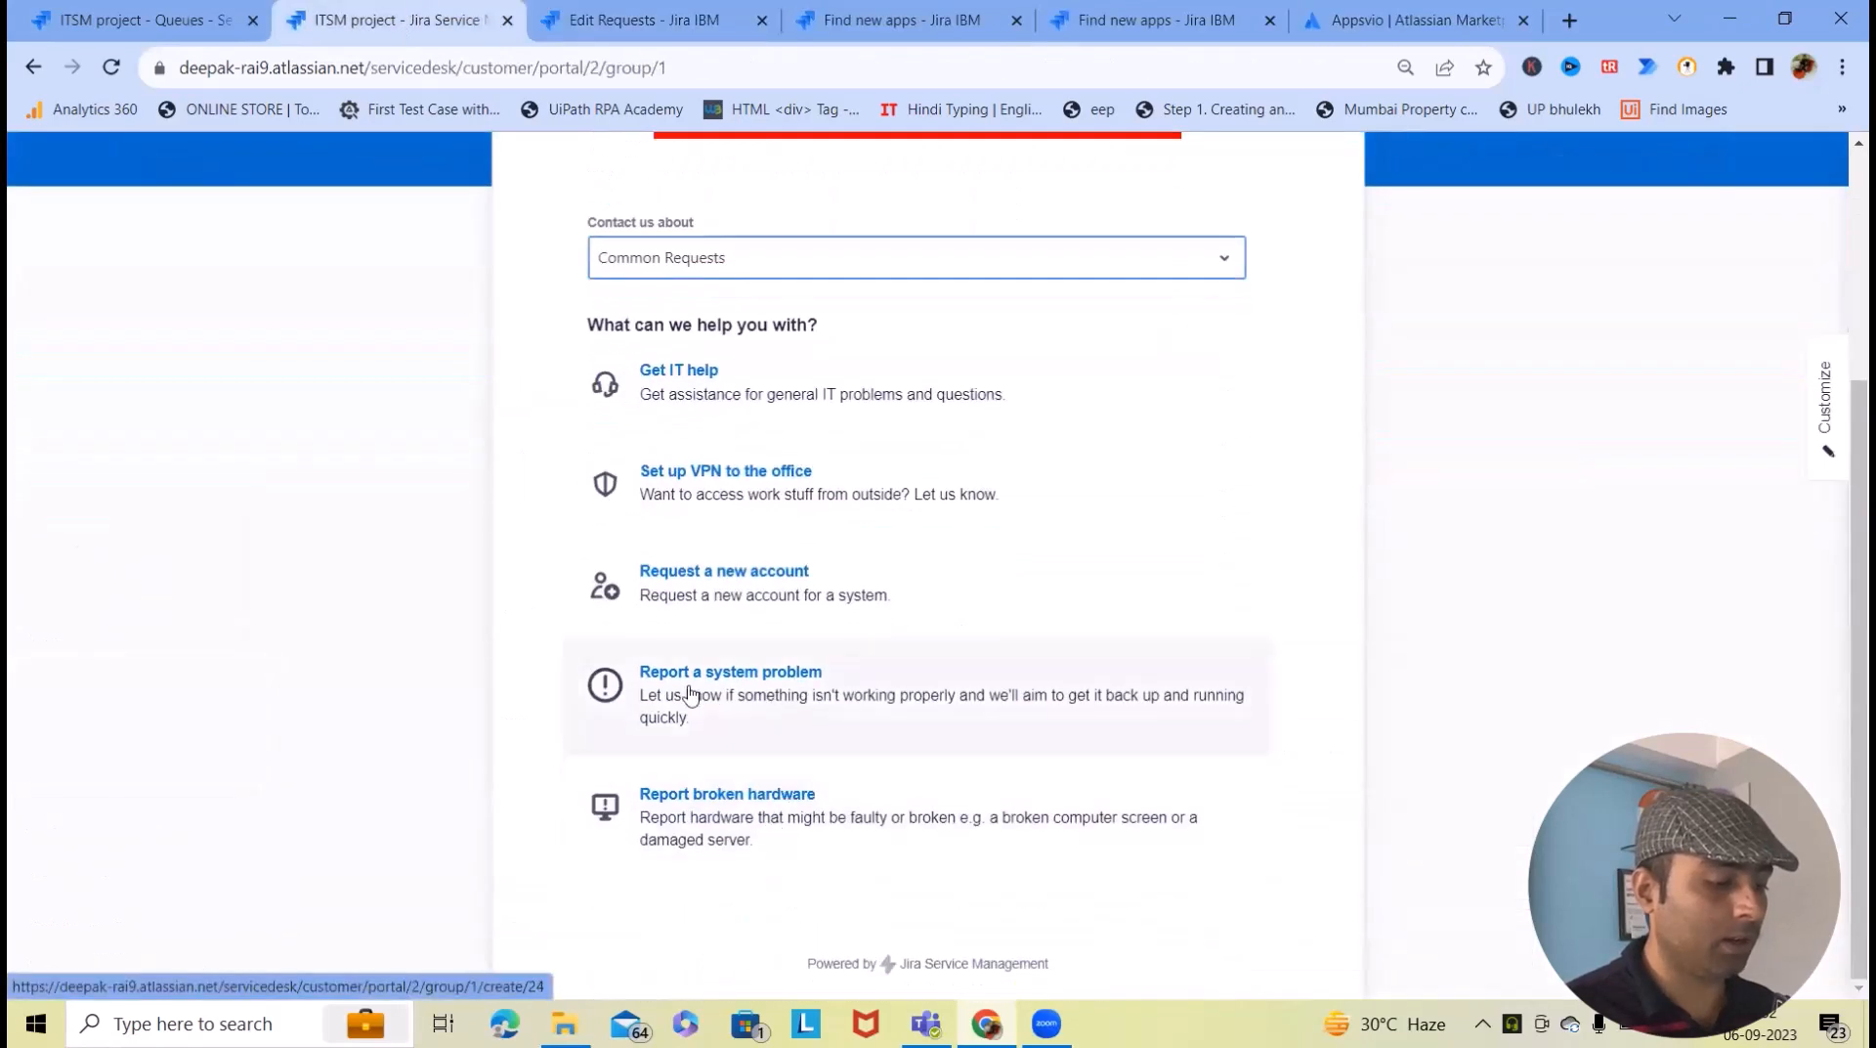
{"action": "scroll", "coordinate": [812, 743], "scroll_direction": "up", "scroll_amount": 2}
{"action": "scroll", "coordinate": [779, 697], "scroll_direction": "up", "scroll_amount": 1}
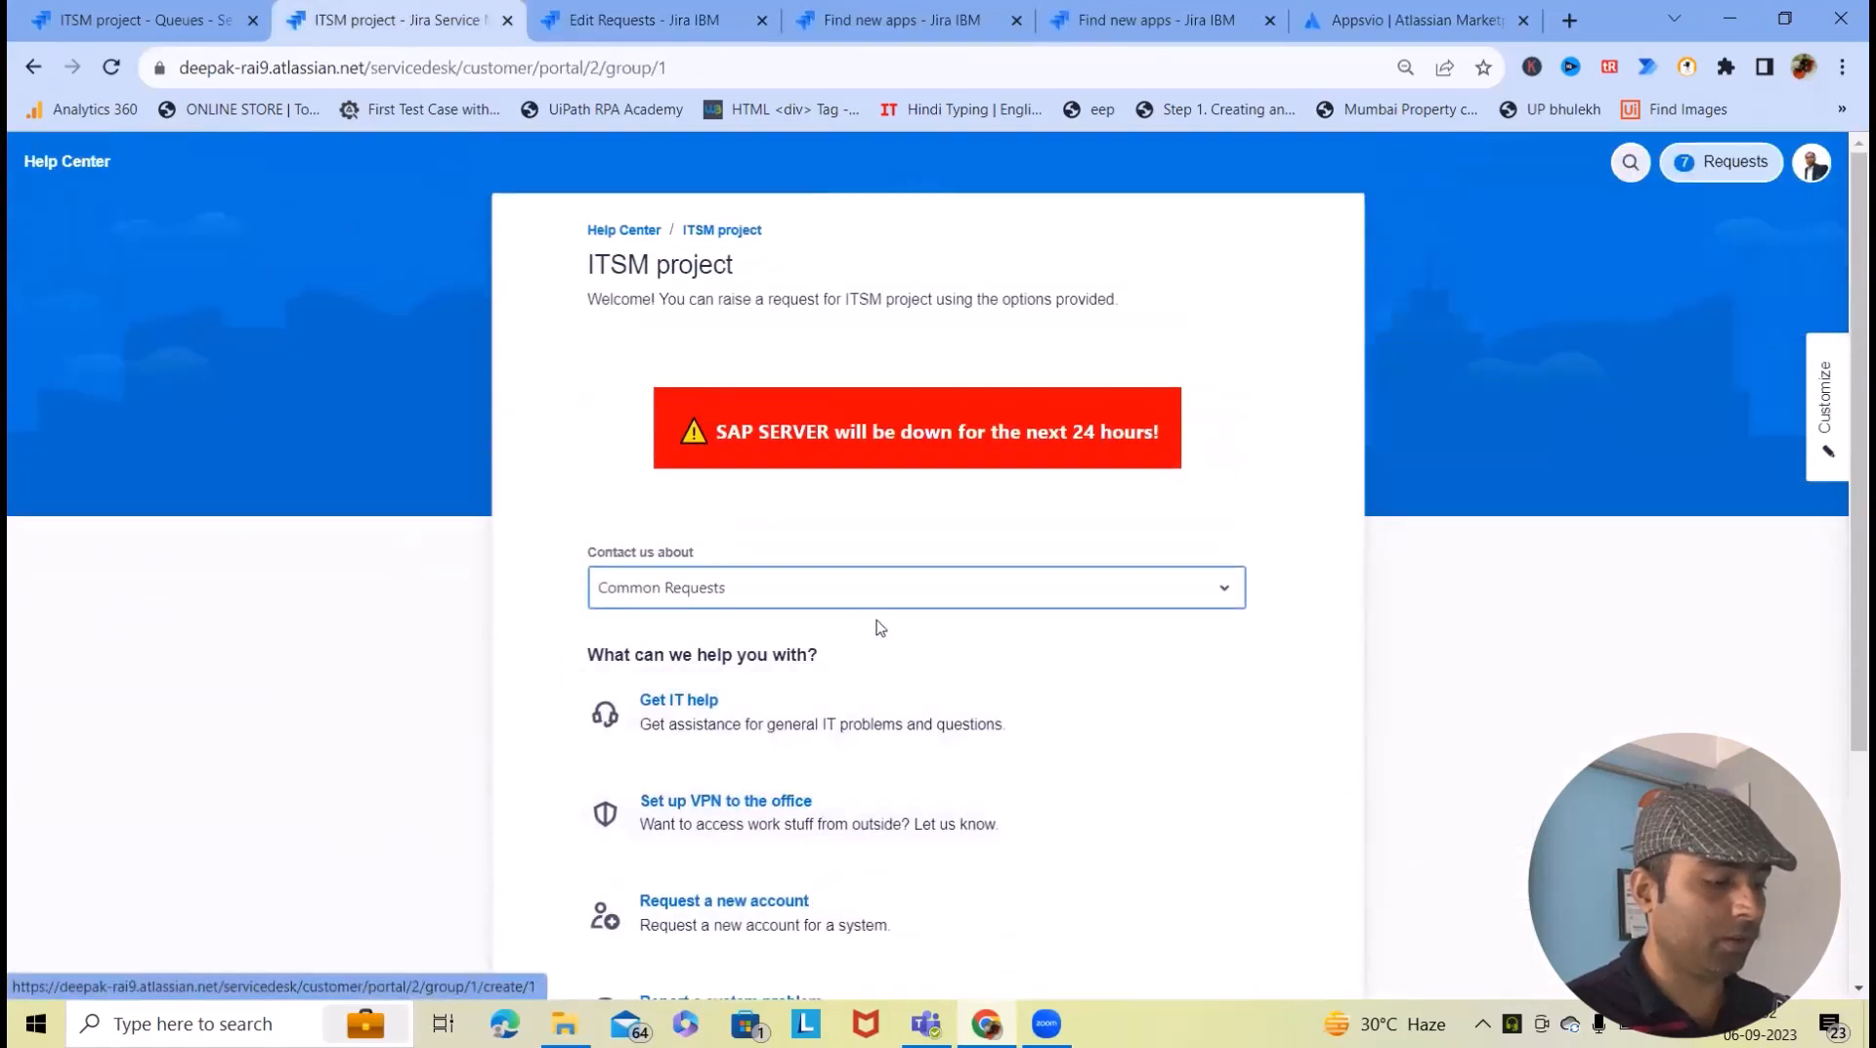
- Choose Logins and Accounts under Contact us about and open Fix an account problem
{"action": "left_click", "coordinate": [900, 591]}
{"action": "scroll", "coordinate": [719, 827], "scroll_direction": "down", "scroll_amount": 2}
{"action": "scroll", "coordinate": [722, 829], "scroll_direction": "up", "scroll_amount": 1}
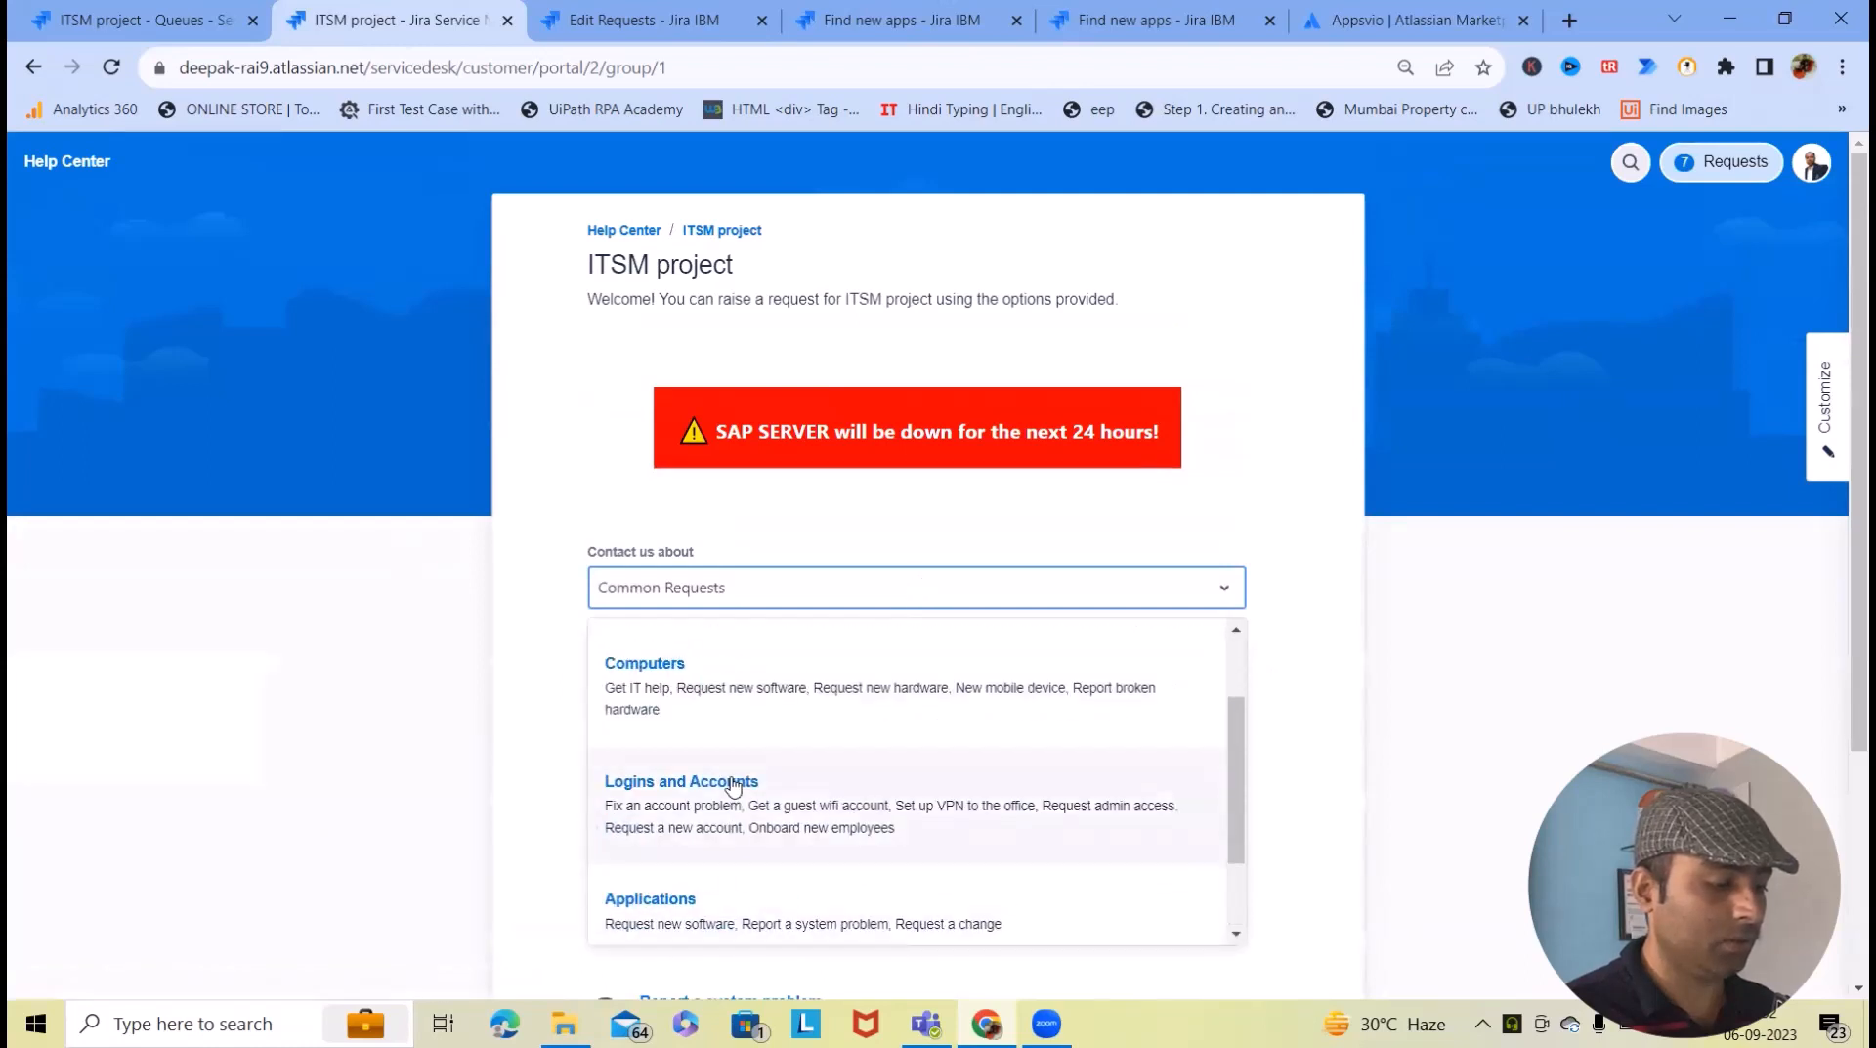
{"action": "left_click", "coordinate": [720, 814]}
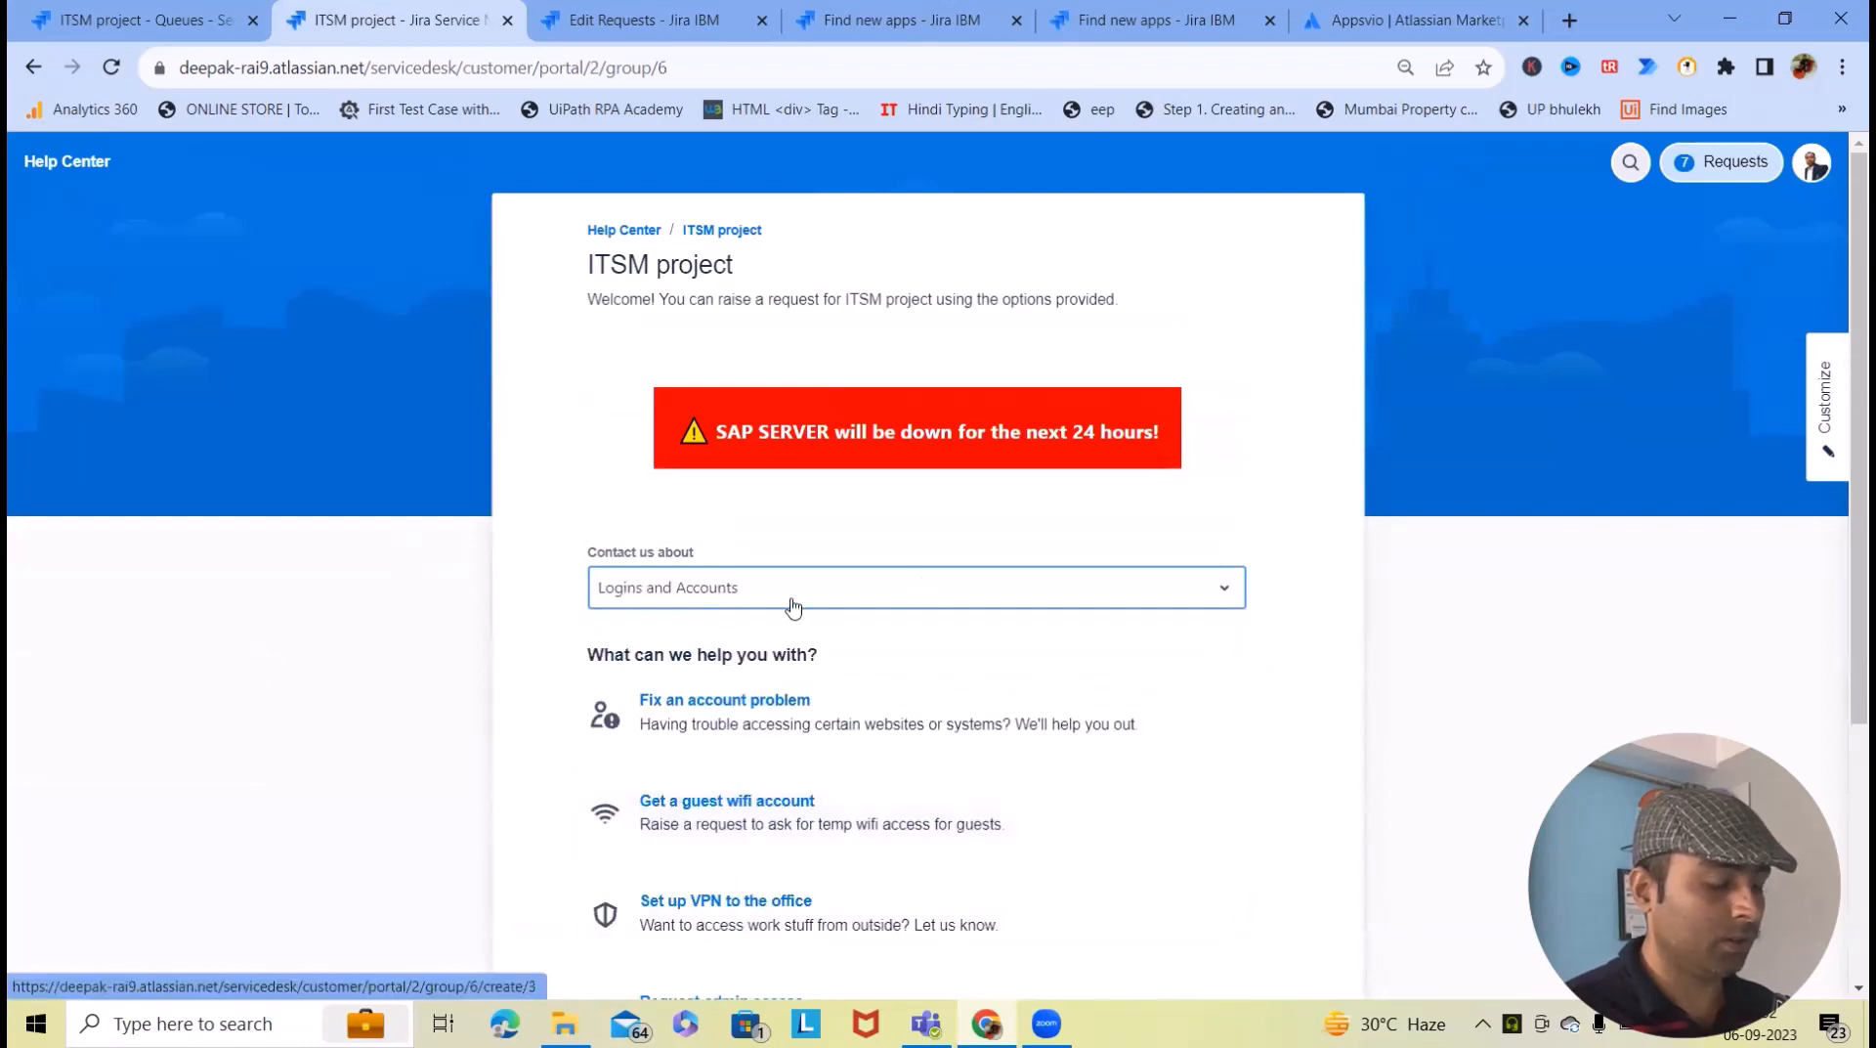
{"action": "left_click", "coordinate": [785, 728]}
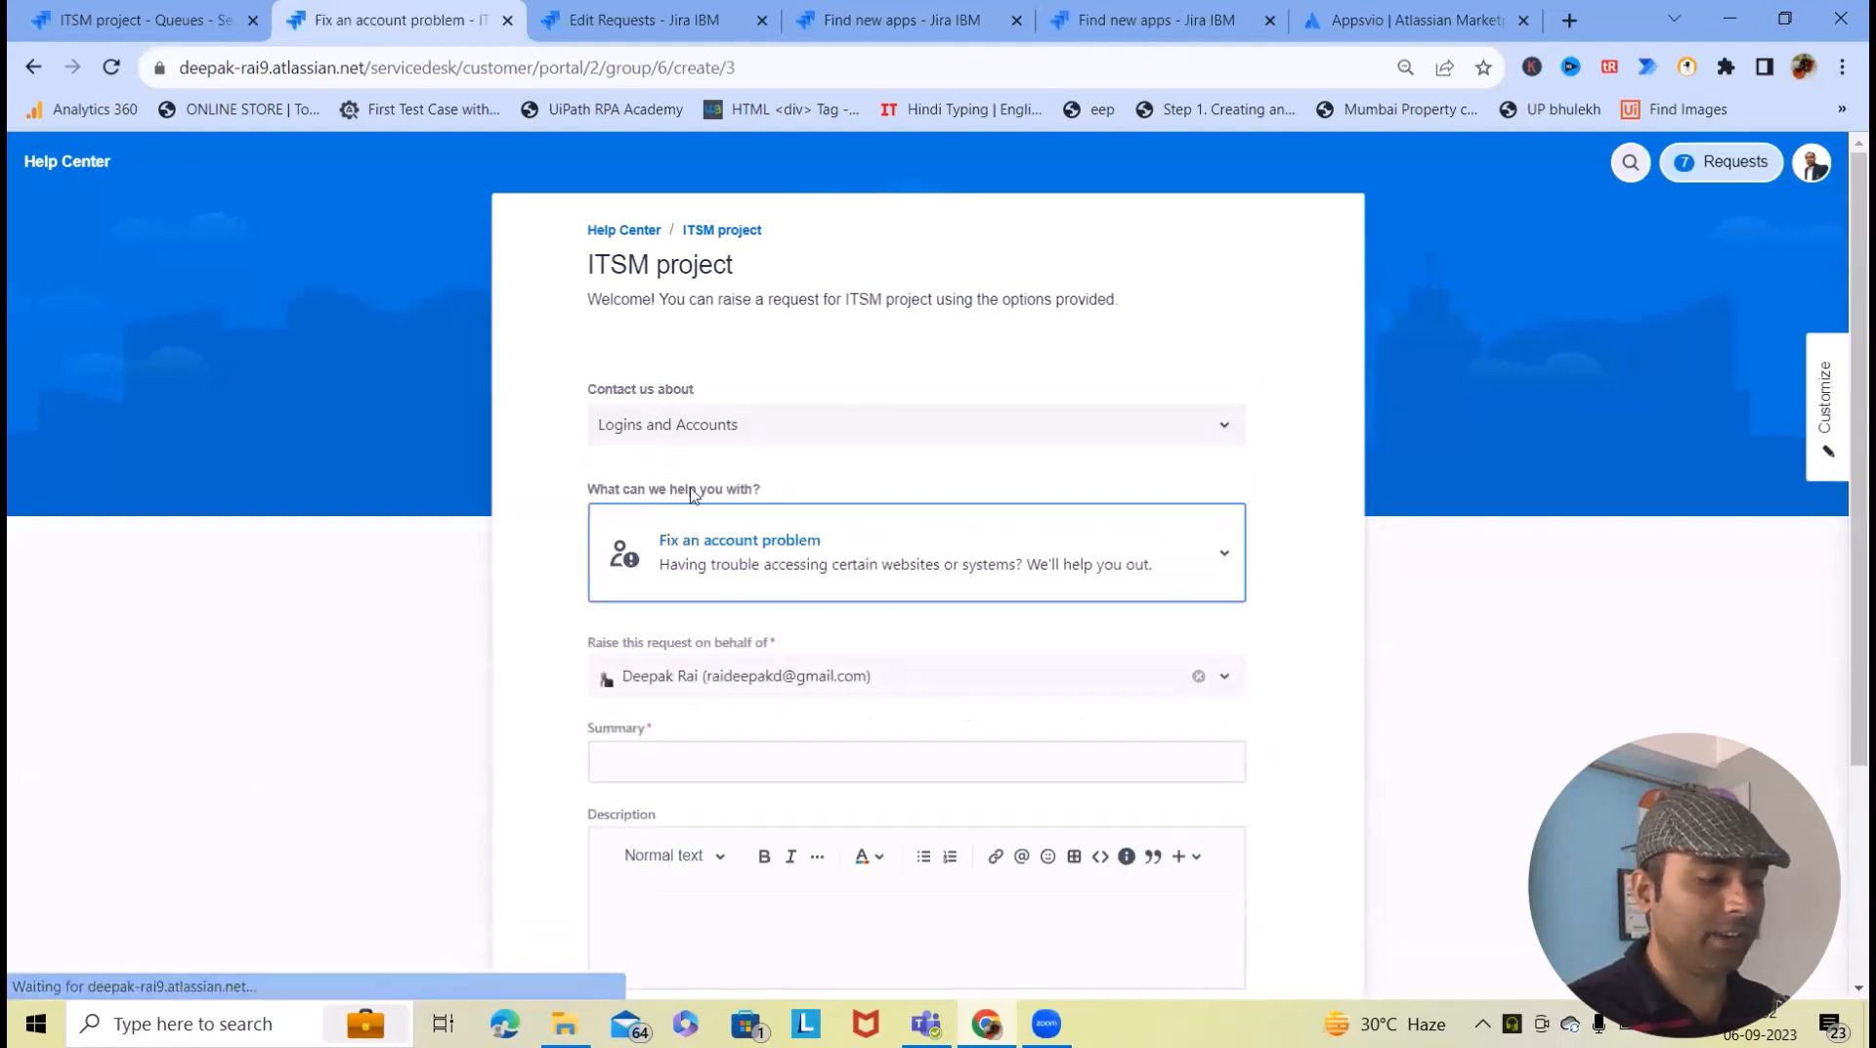
- Enter summary 'Create Account for New Onboarding' and a description with name and Employee Id lines
{"action": "scroll", "coordinate": [772, 547], "scroll_direction": "down", "scroll_amount": 4}
{"action": "left_click", "coordinate": [700, 557]}
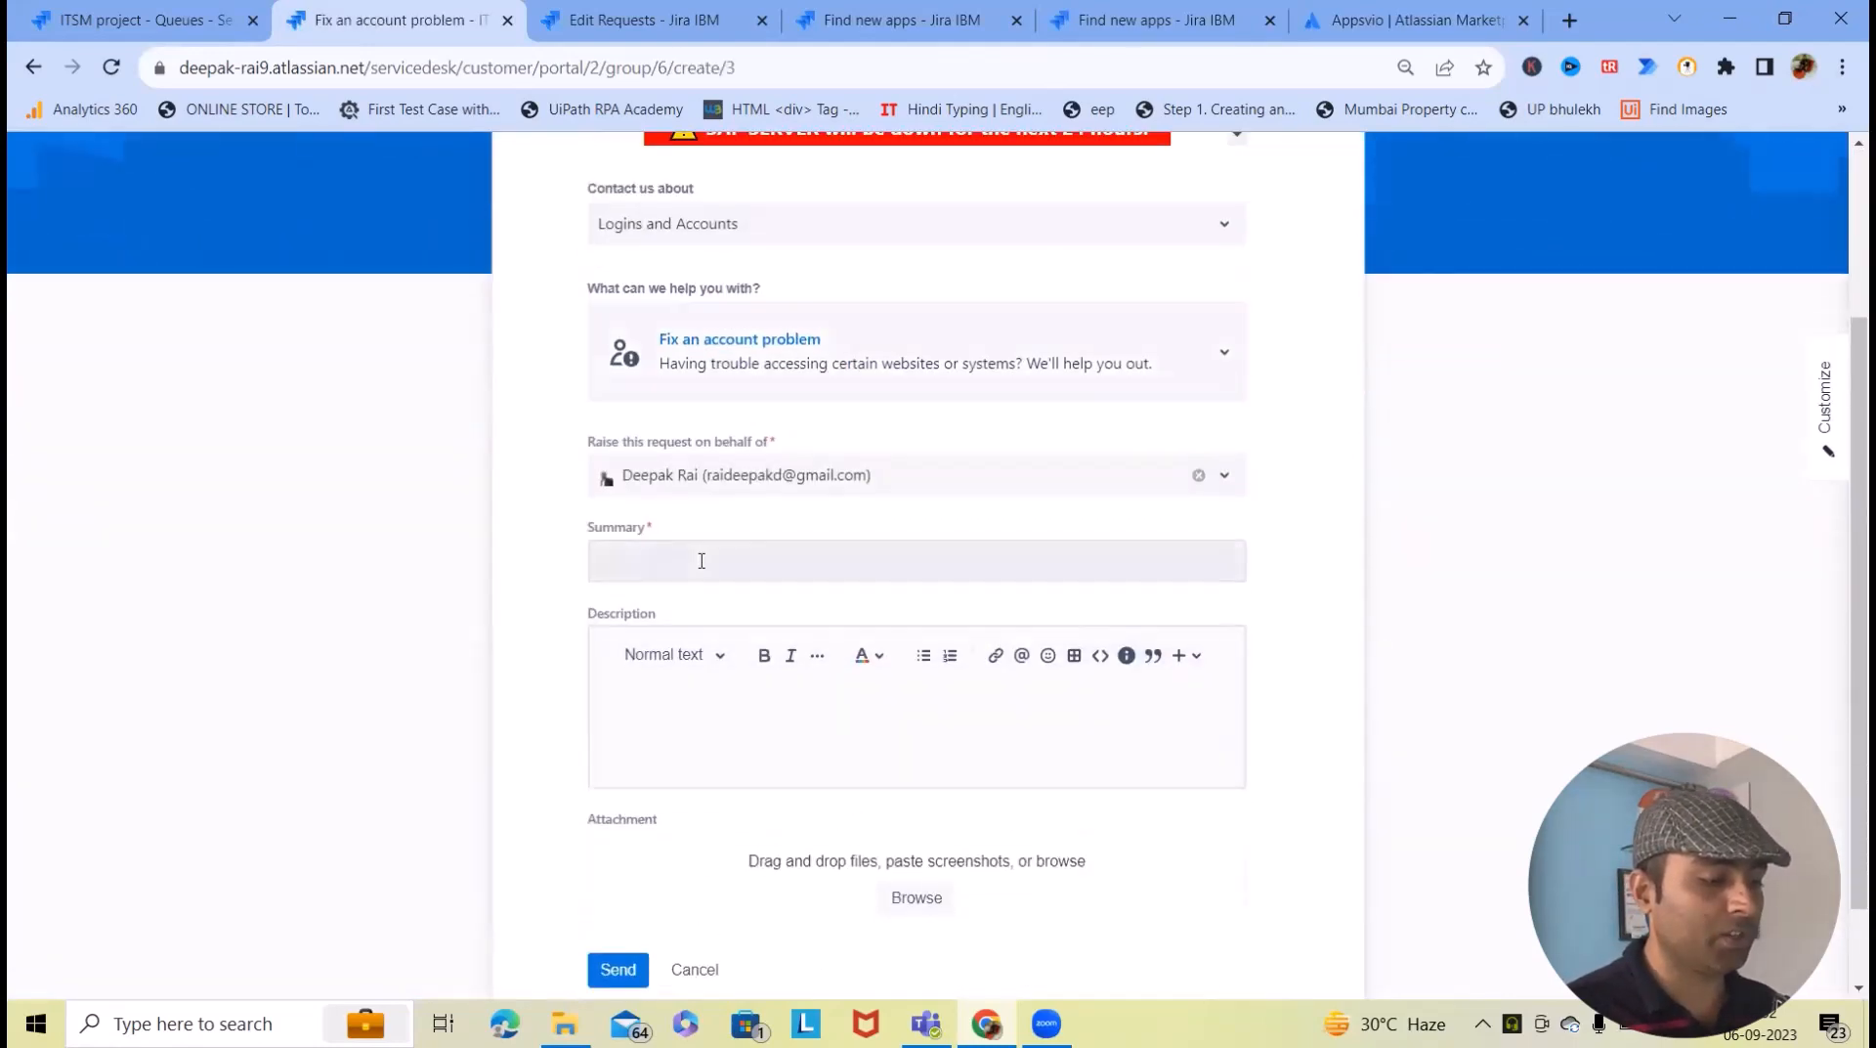
{"action": "type", "text": "Cr"}
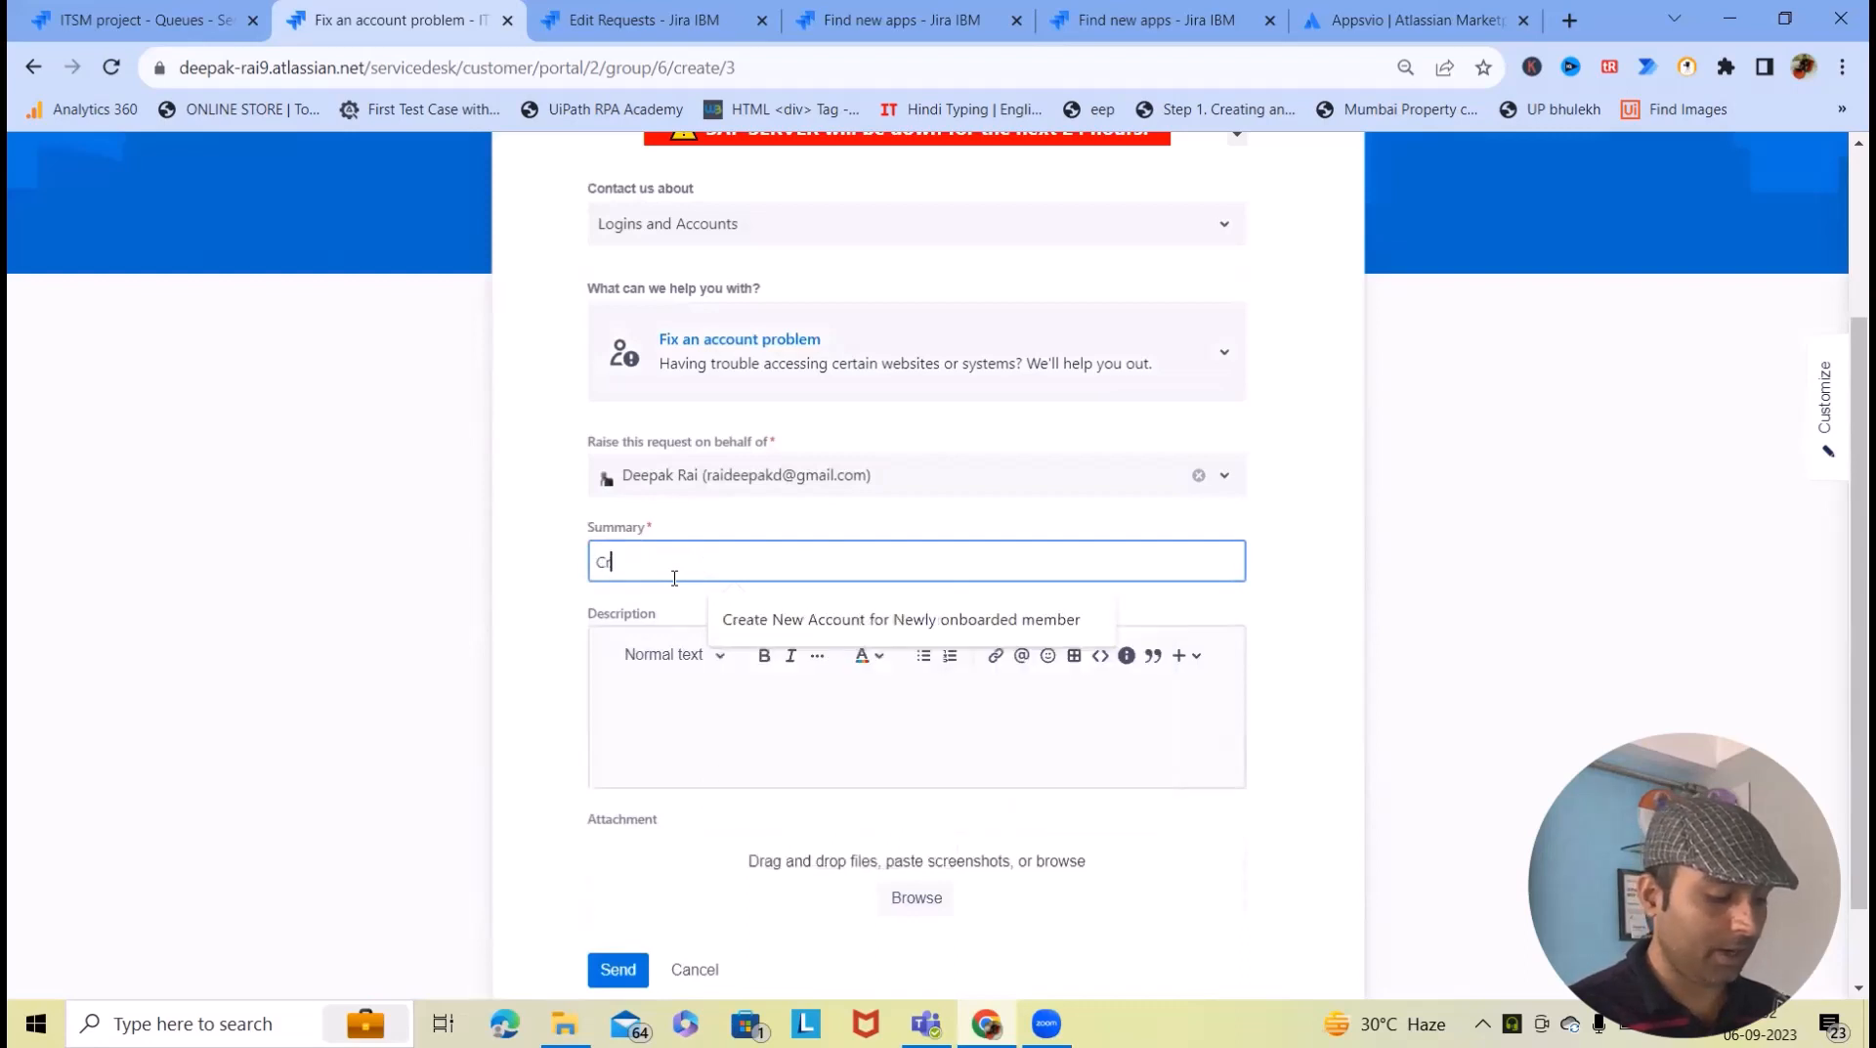
{"action": "type", "text": "eate Account for New"}
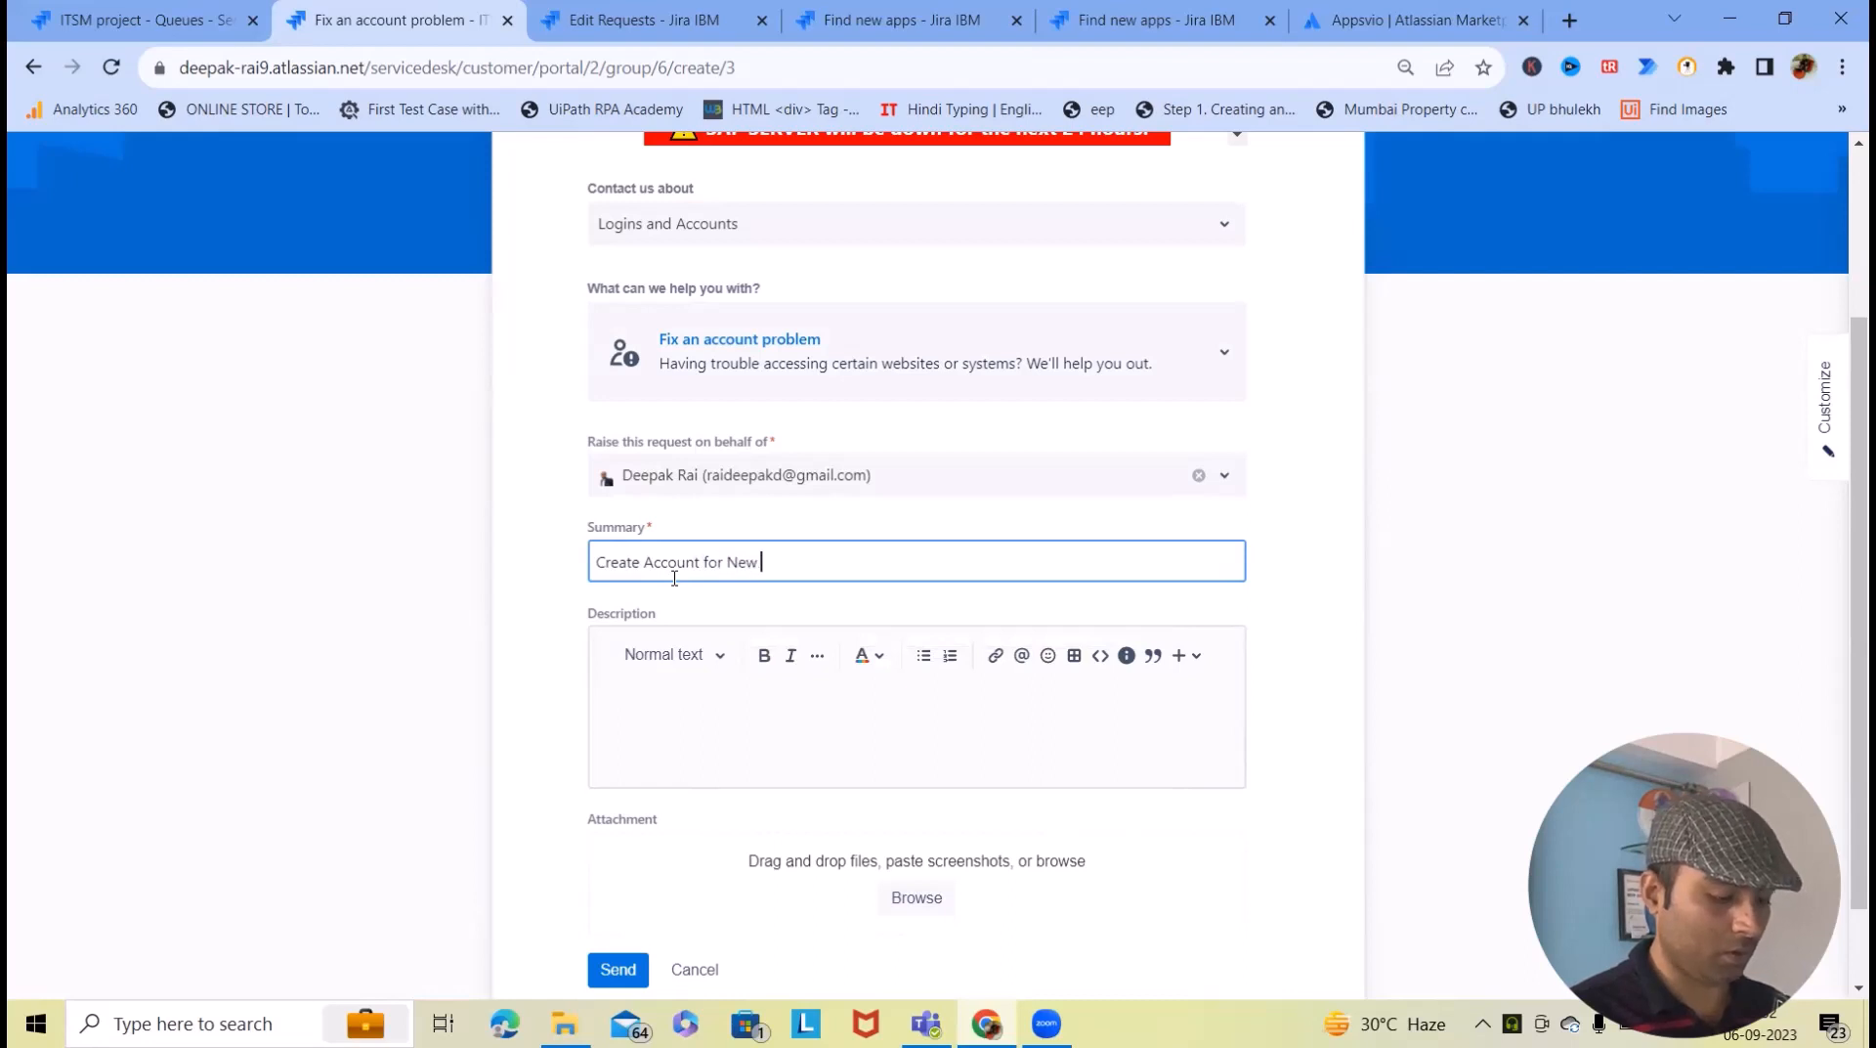
{"action": "type", "text": " Onboarding"}
{"action": "key", "text": "Tab"}
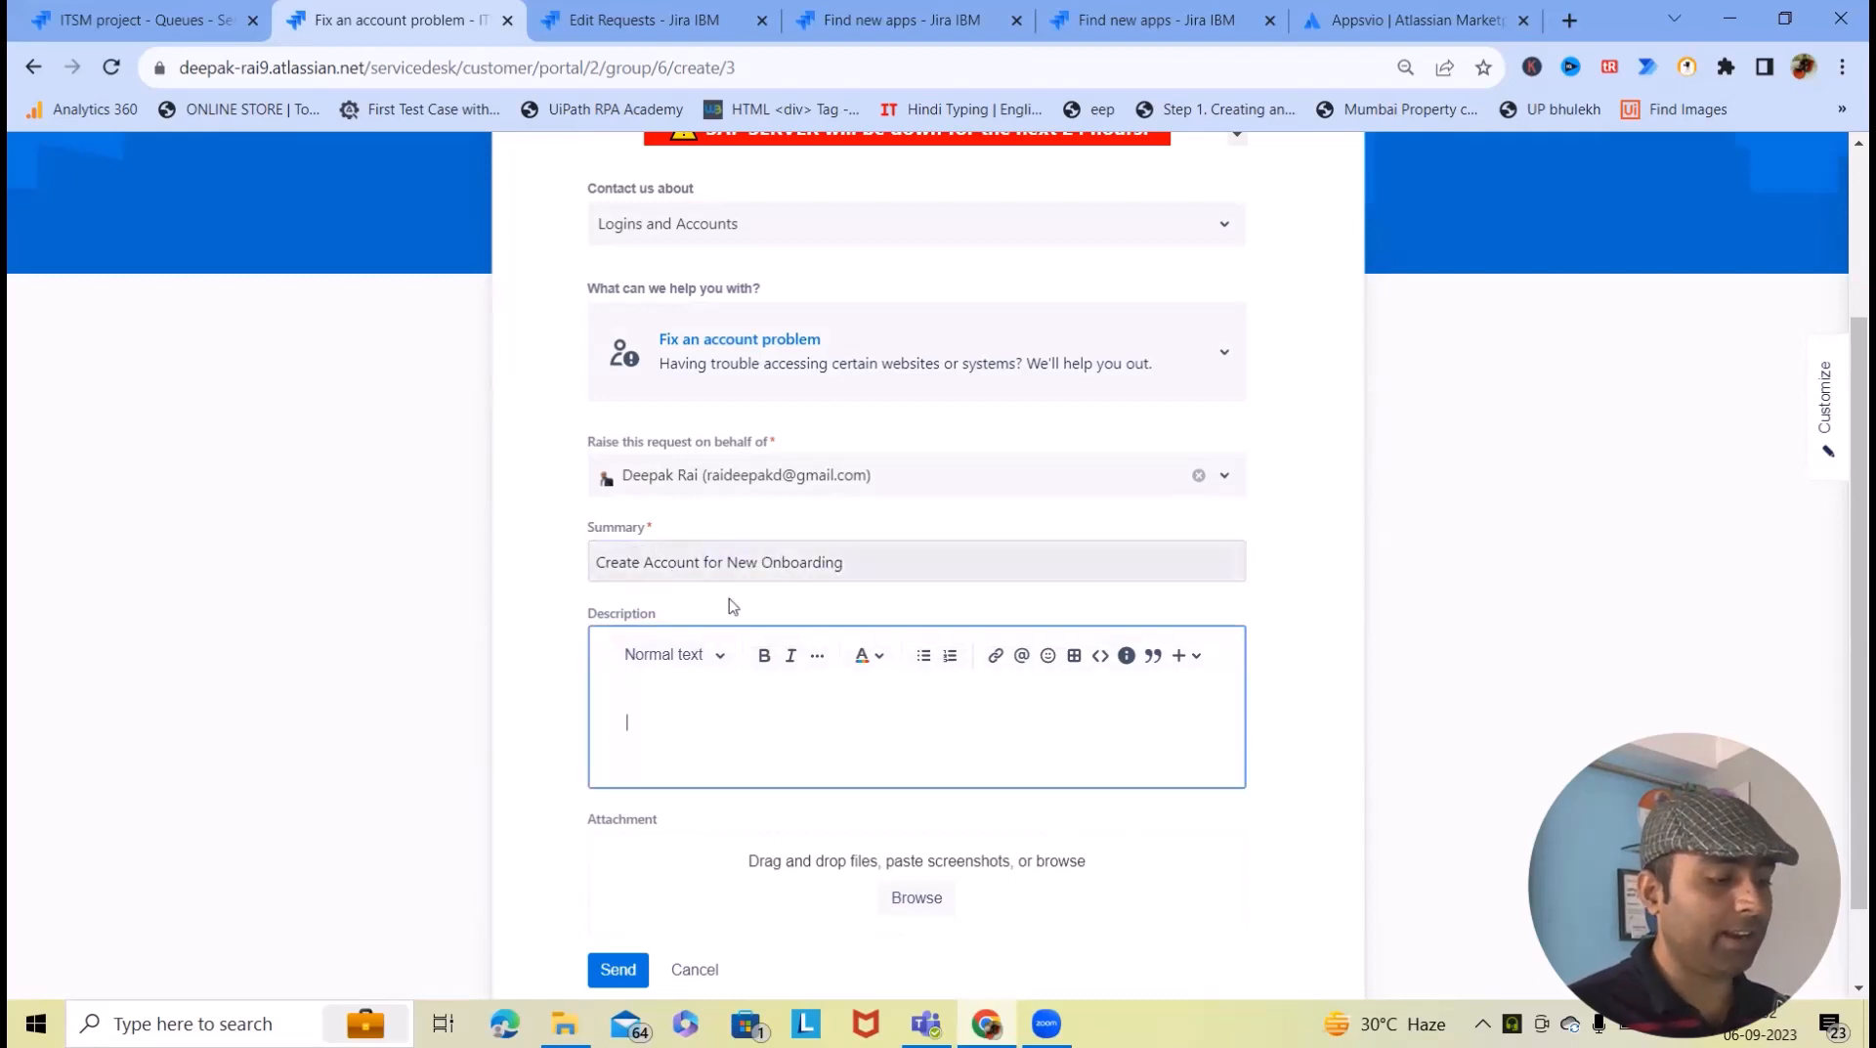
{"action": "scroll", "coordinate": [803, 684], "scroll_direction": "down", "scroll_amount": 1}
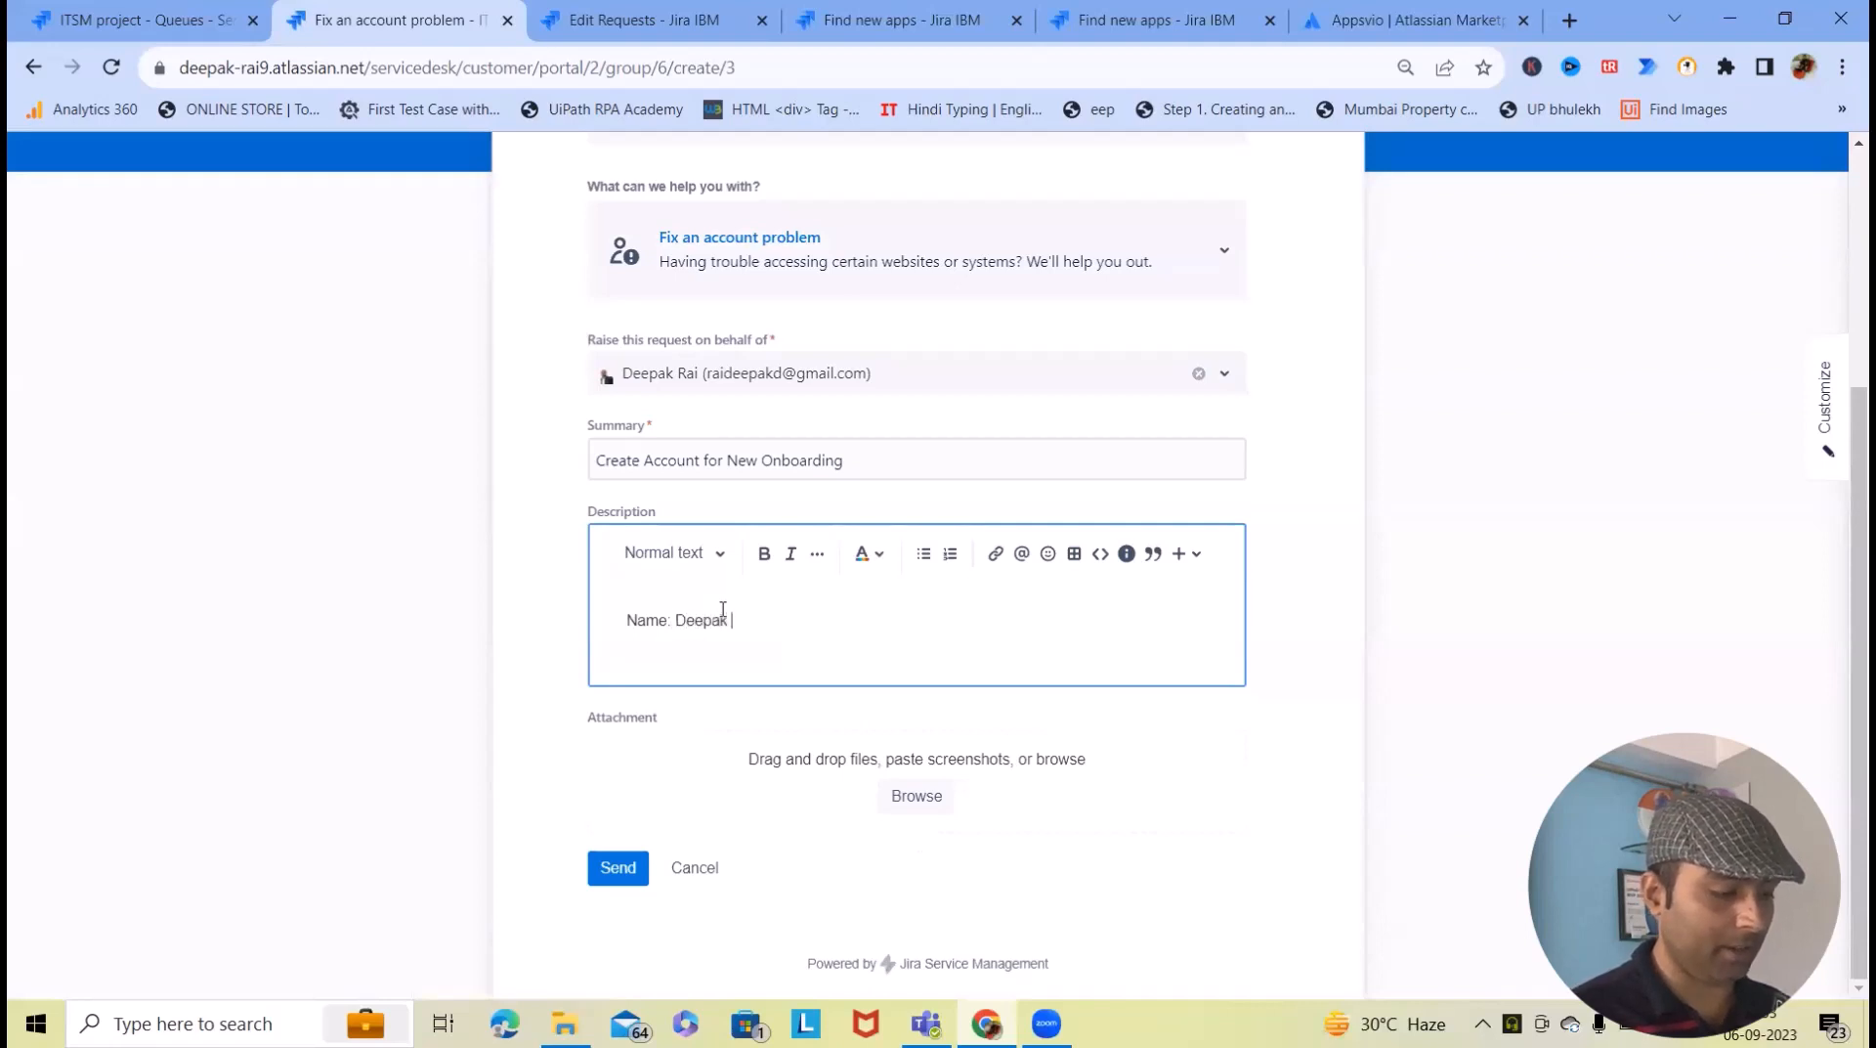
{"action": "key", "text": "Return"}
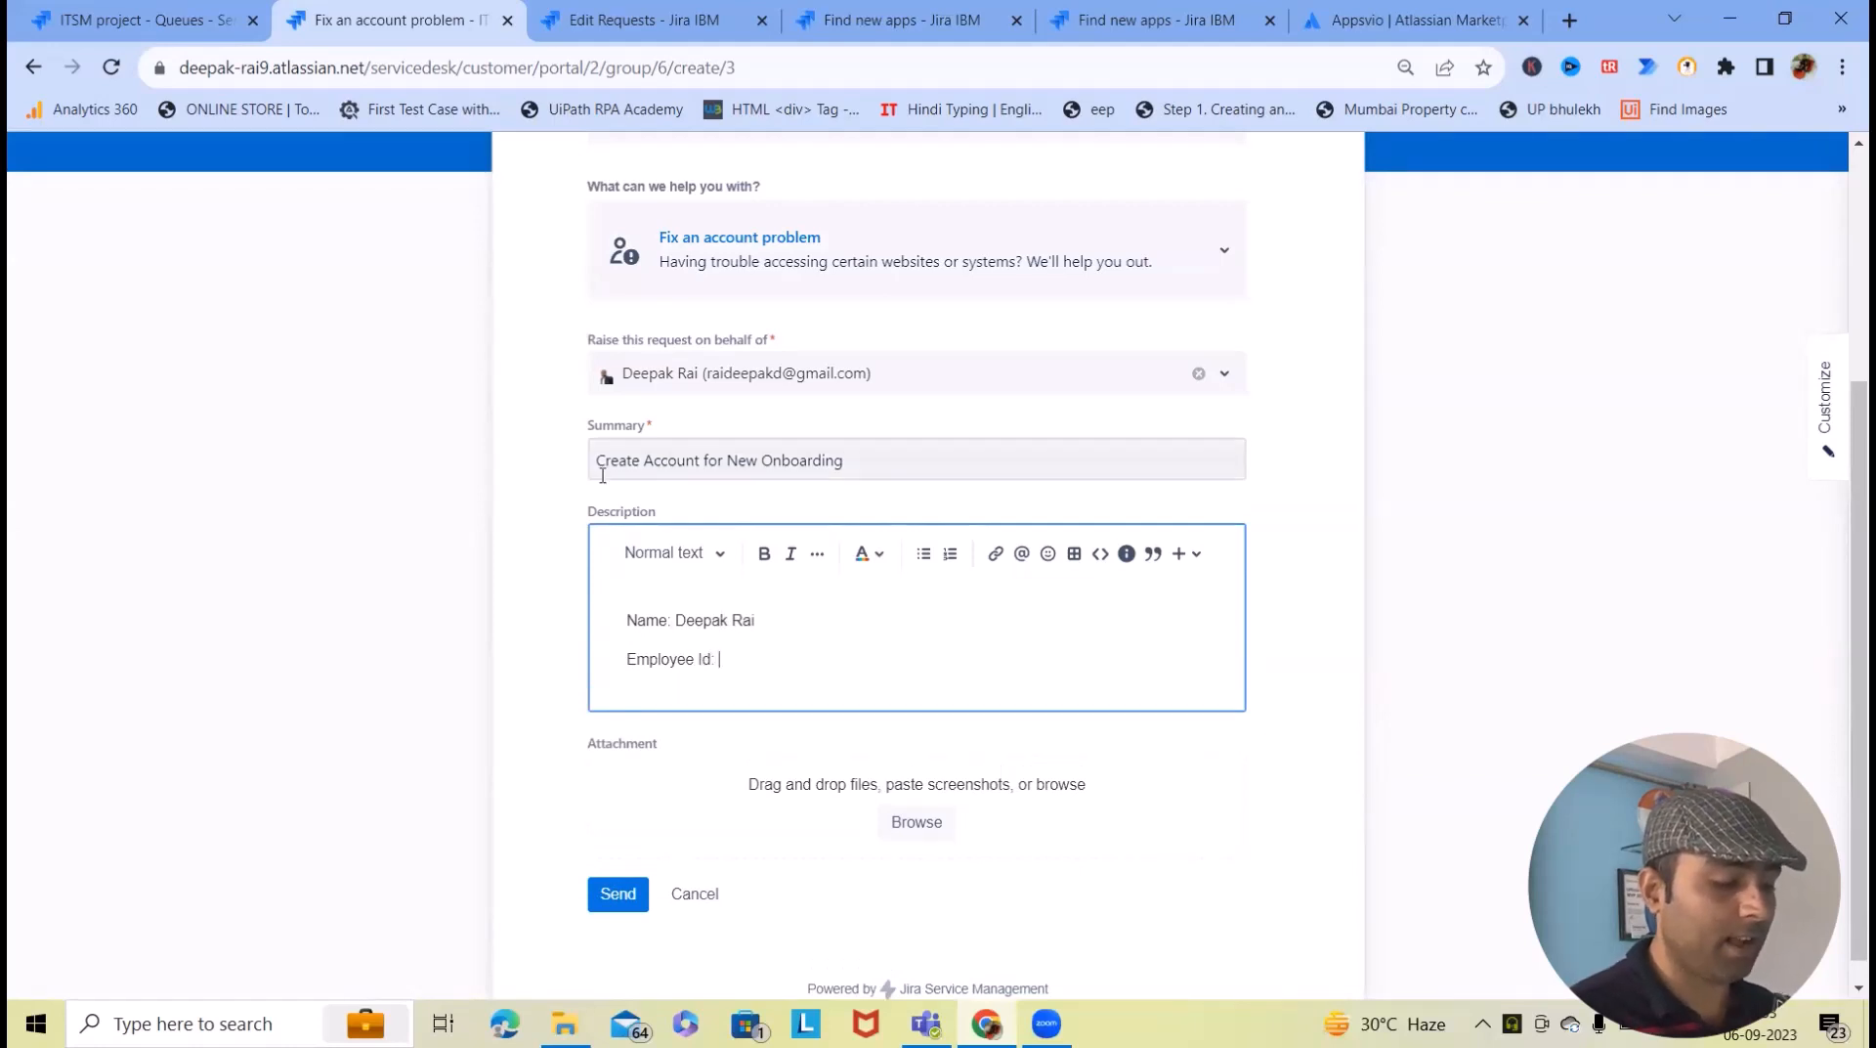
- Send the account request and go to the Edit Requests configuration page
{"action": "scroll", "coordinate": [516, 911], "scroll_direction": "down", "scroll_amount": 1}
{"action": "left_click", "coordinate": [619, 870]}
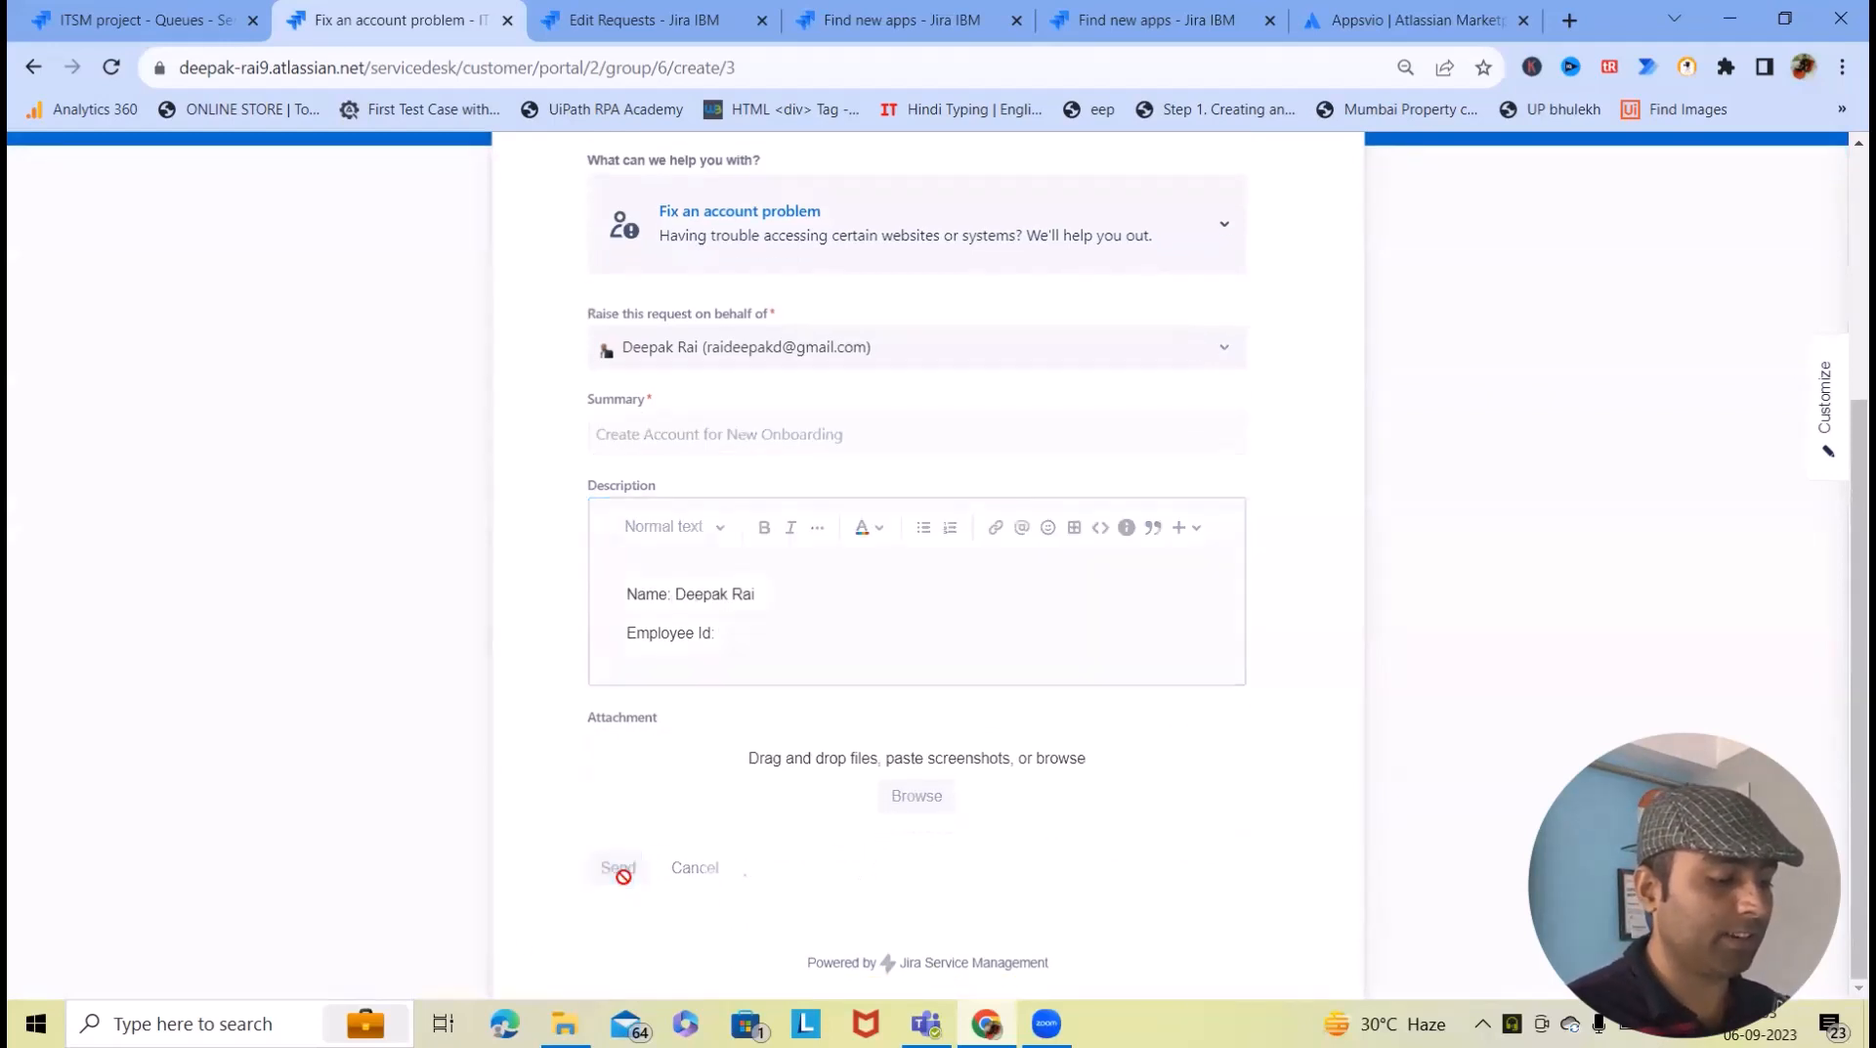
{"action": "left_click", "coordinate": [615, 20]}
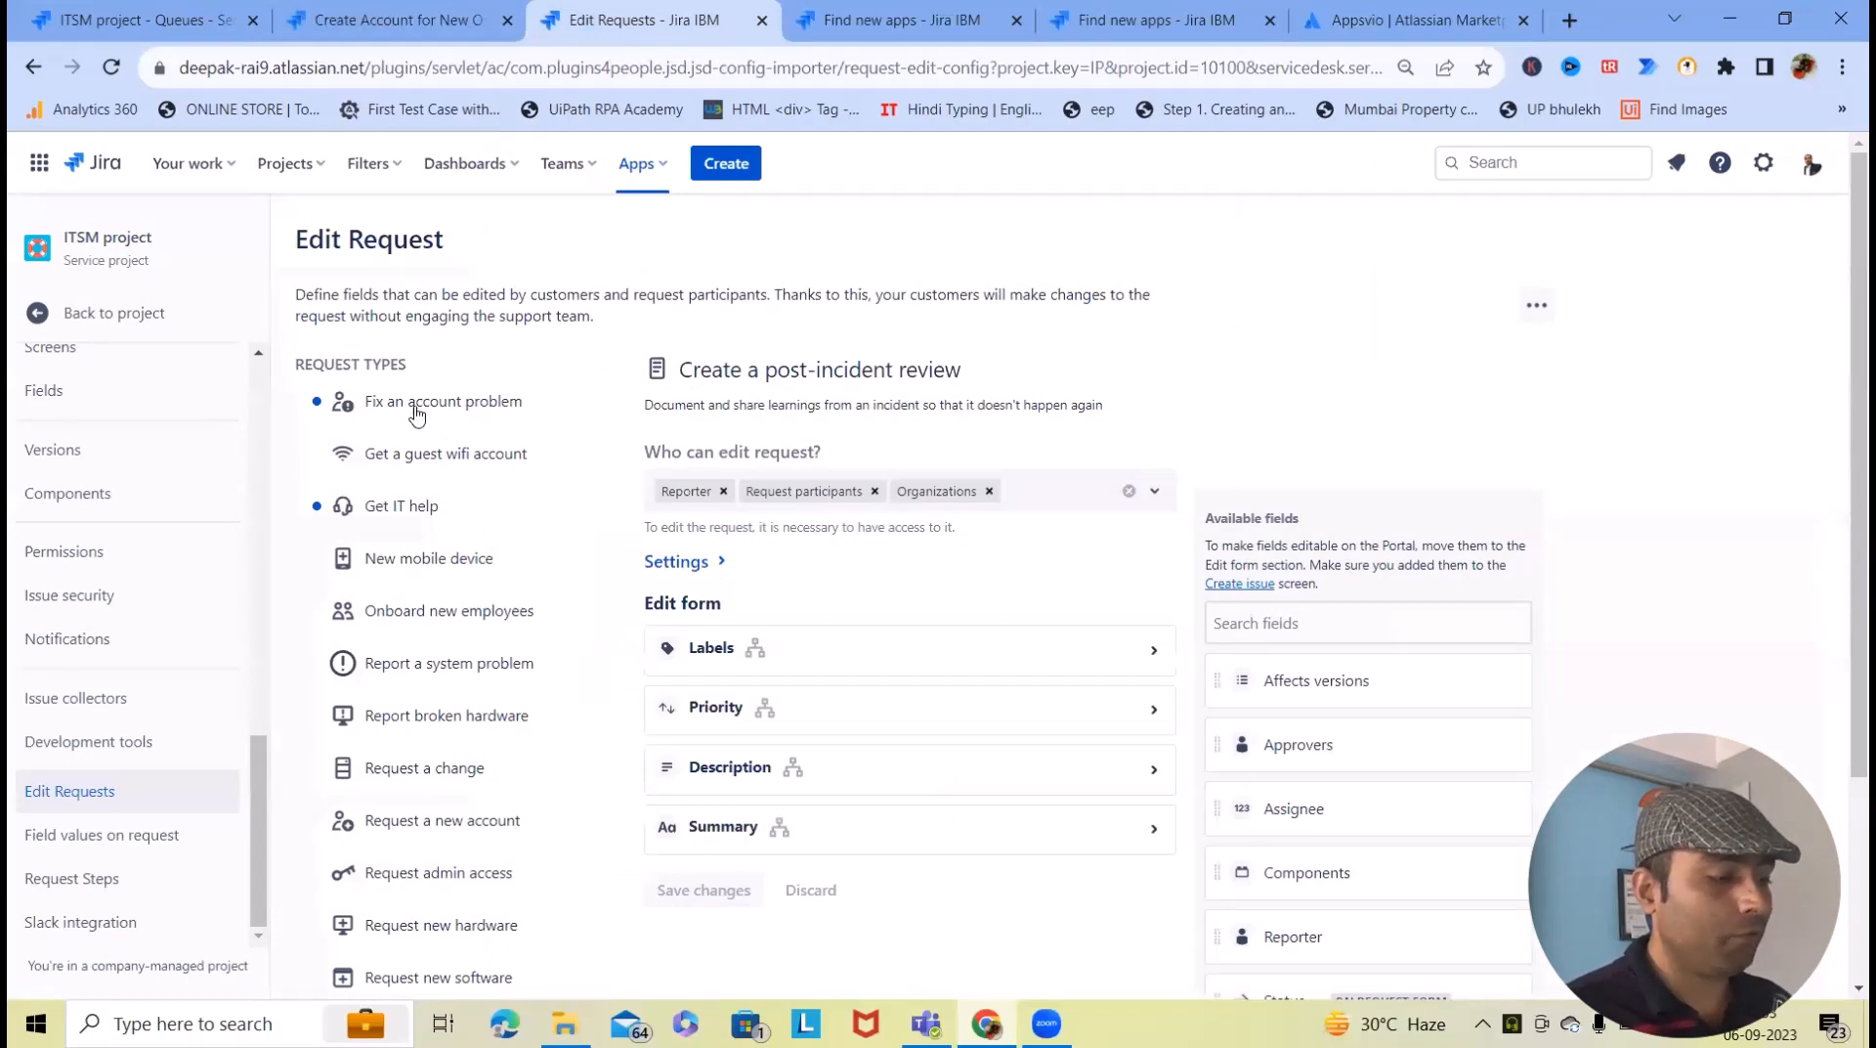
- Review who can edit requests and the edit settings for the post-incident review form
{"action": "scroll", "coordinate": [831, 581], "scroll_direction": "down", "scroll_amount": 2}
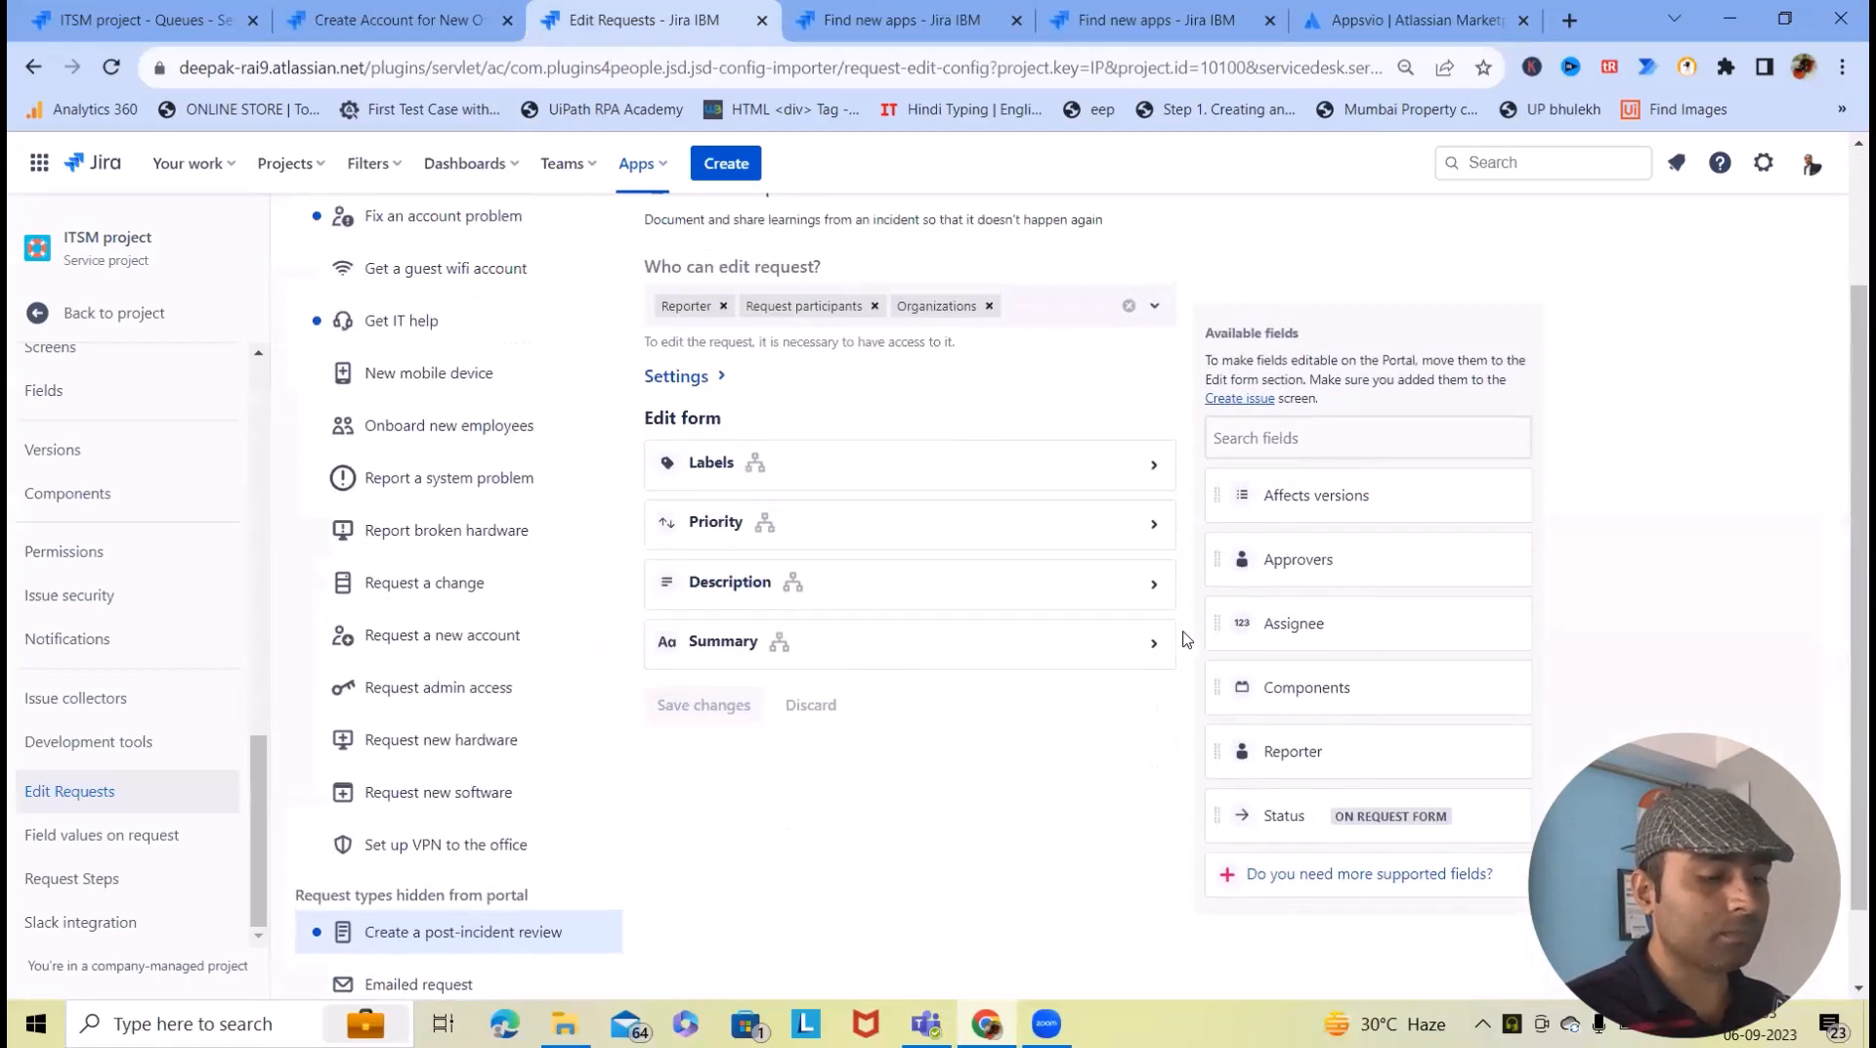
{"action": "scroll", "coordinate": [1184, 640], "scroll_direction": "up", "scroll_amount": 1}
{"action": "scroll", "coordinate": [785, 431], "scroll_direction": "up", "scroll_amount": 2}
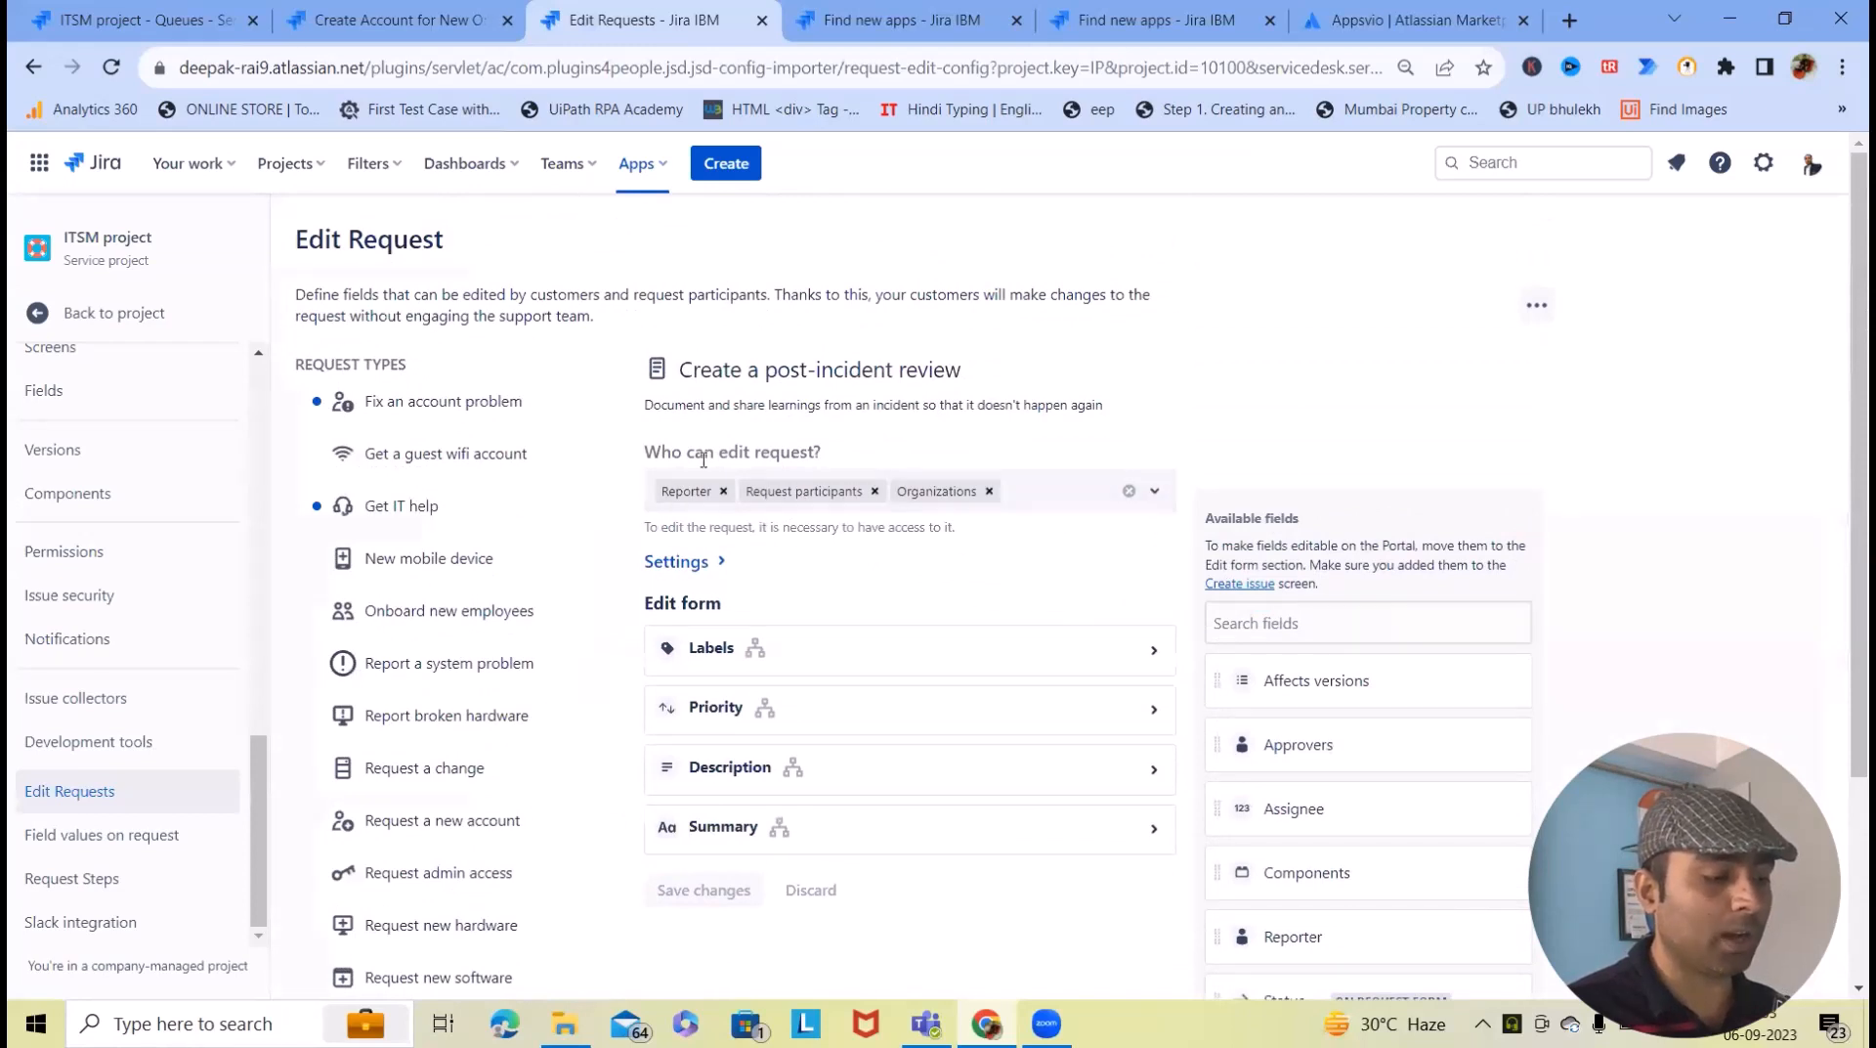
{"action": "left_click", "coordinate": [1157, 492]}
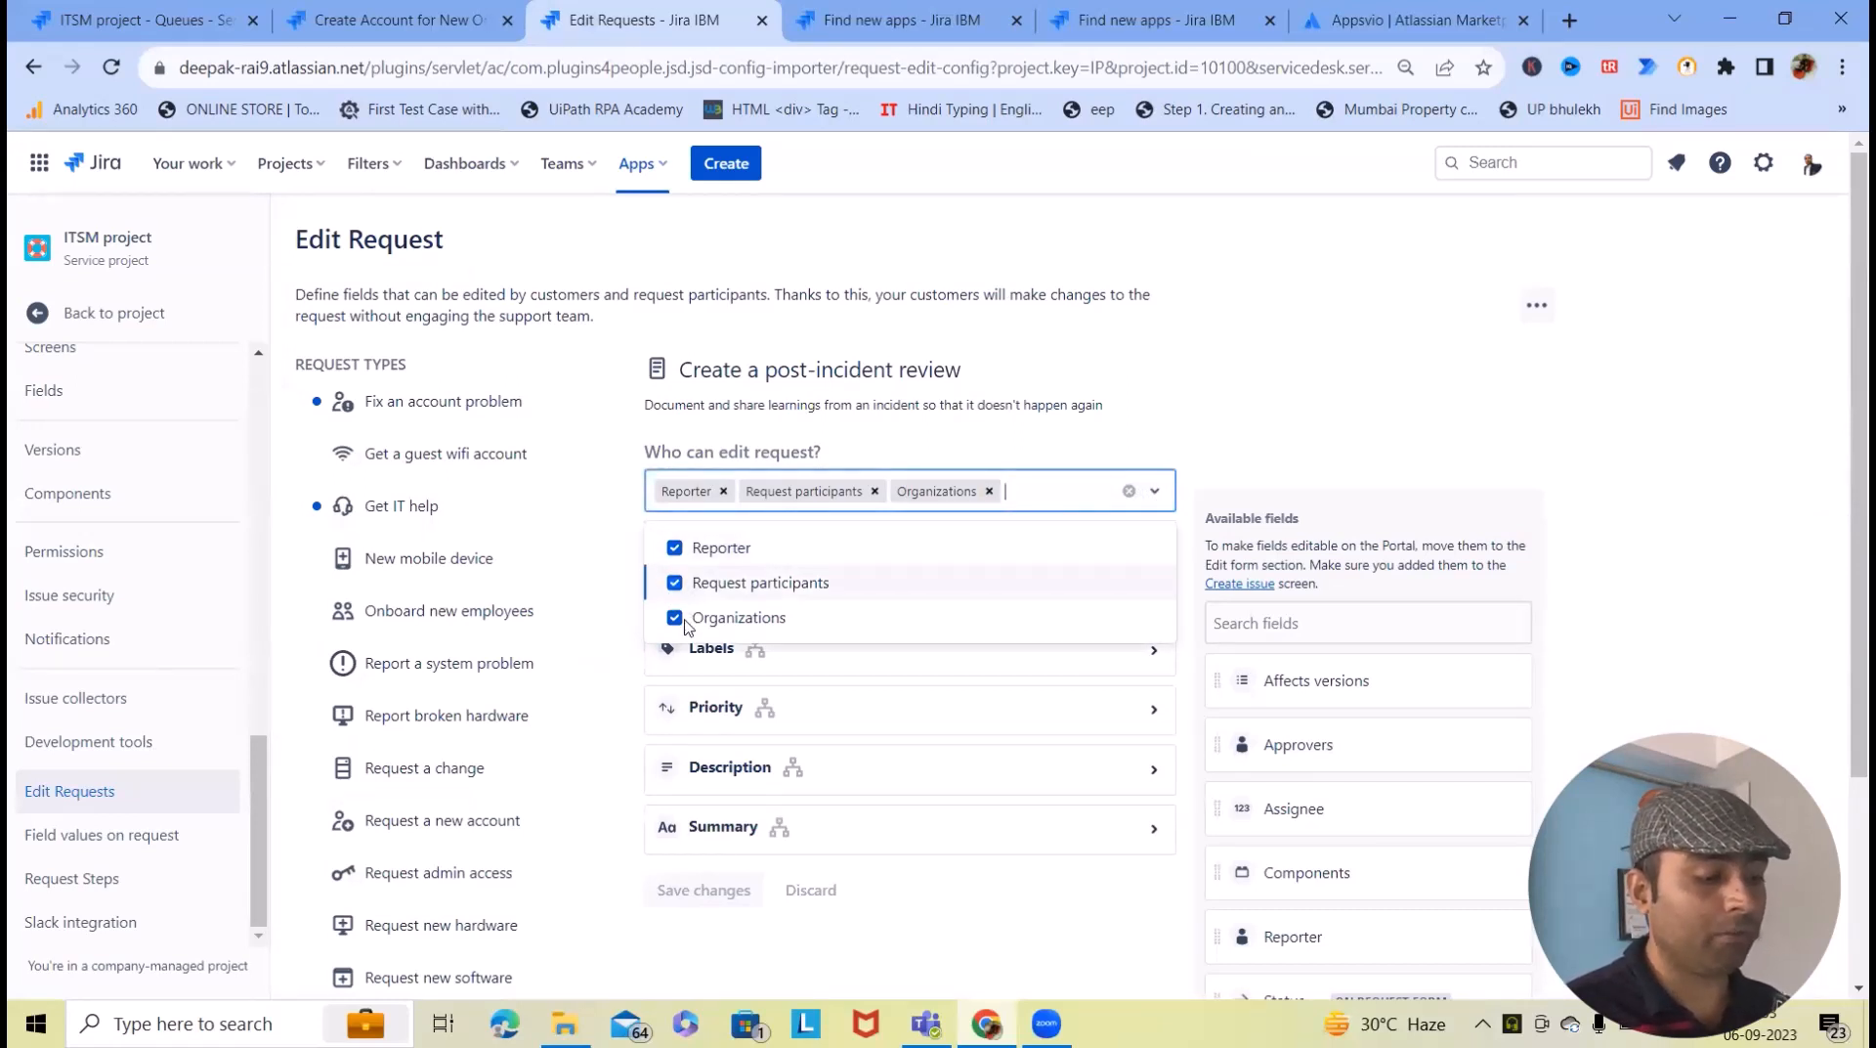
{"action": "left_click", "coordinate": [1039, 919]}
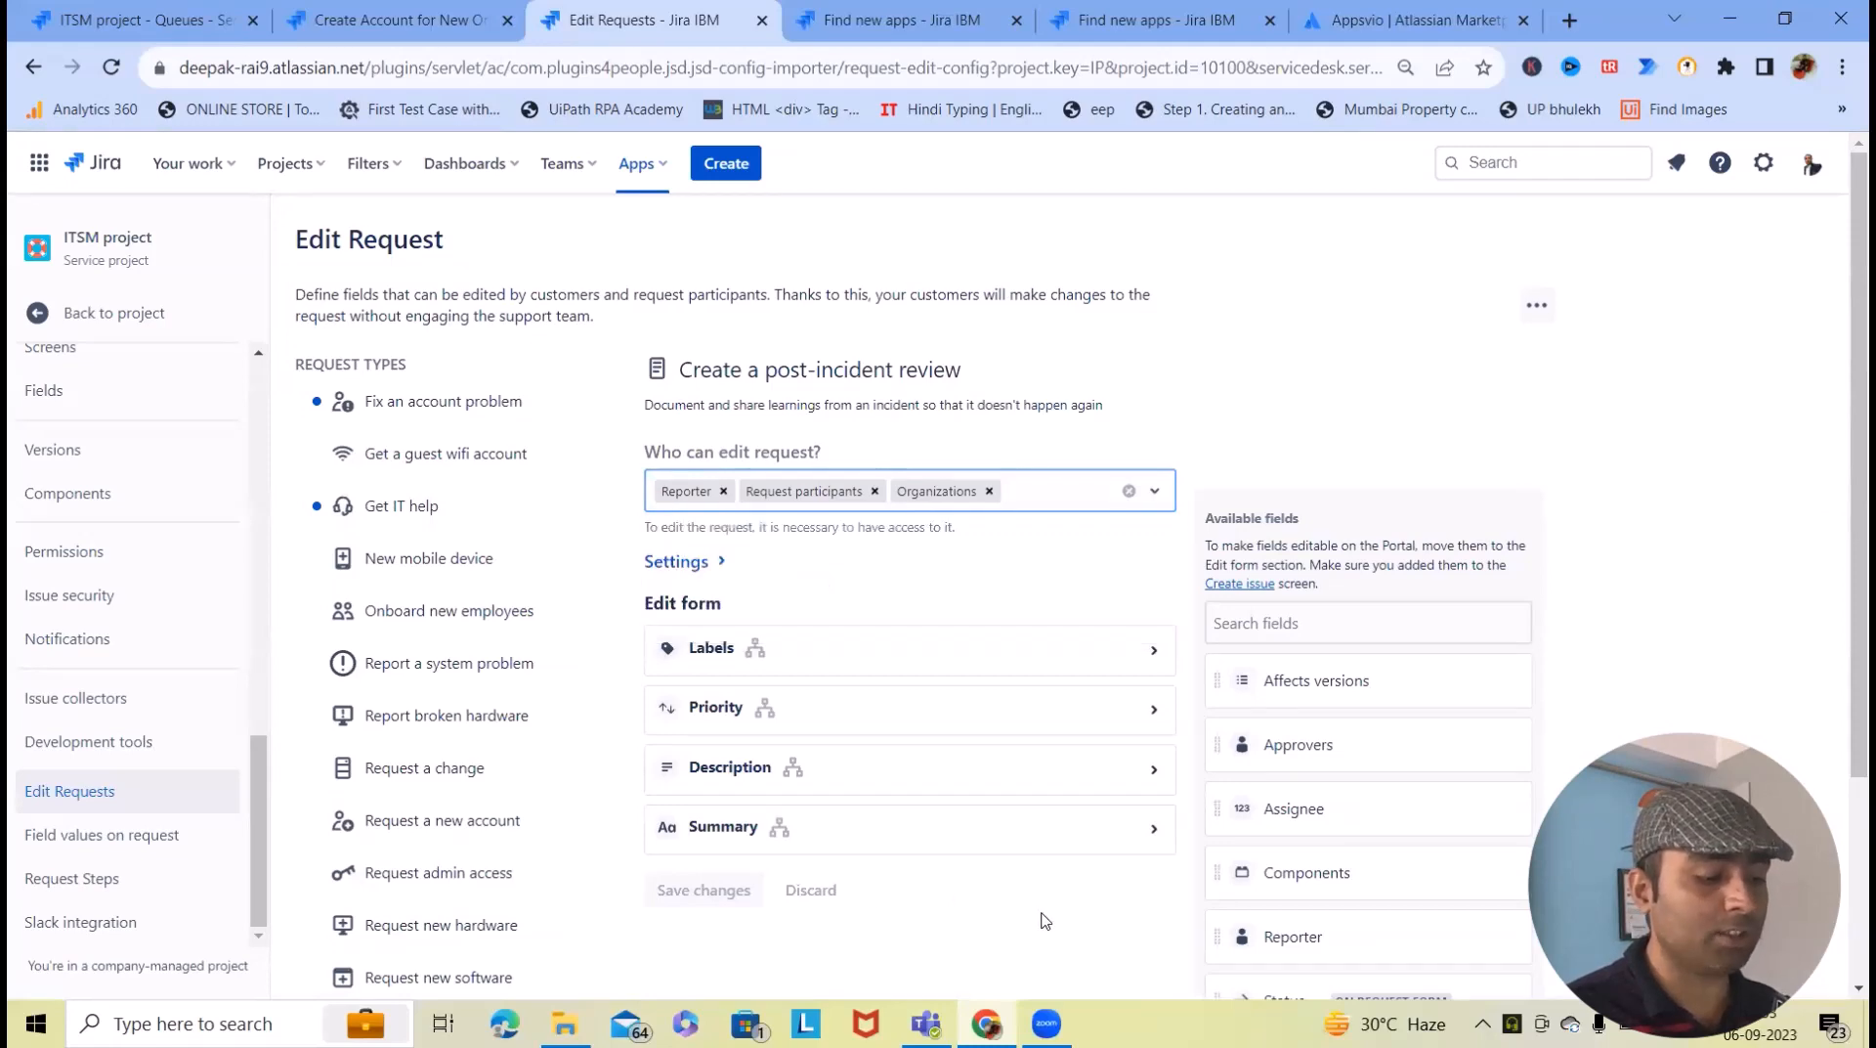
{"action": "left_click", "coordinate": [704, 572]}
{"action": "scroll", "coordinate": [762, 660], "scroll_direction": "down", "scroll_amount": 3}
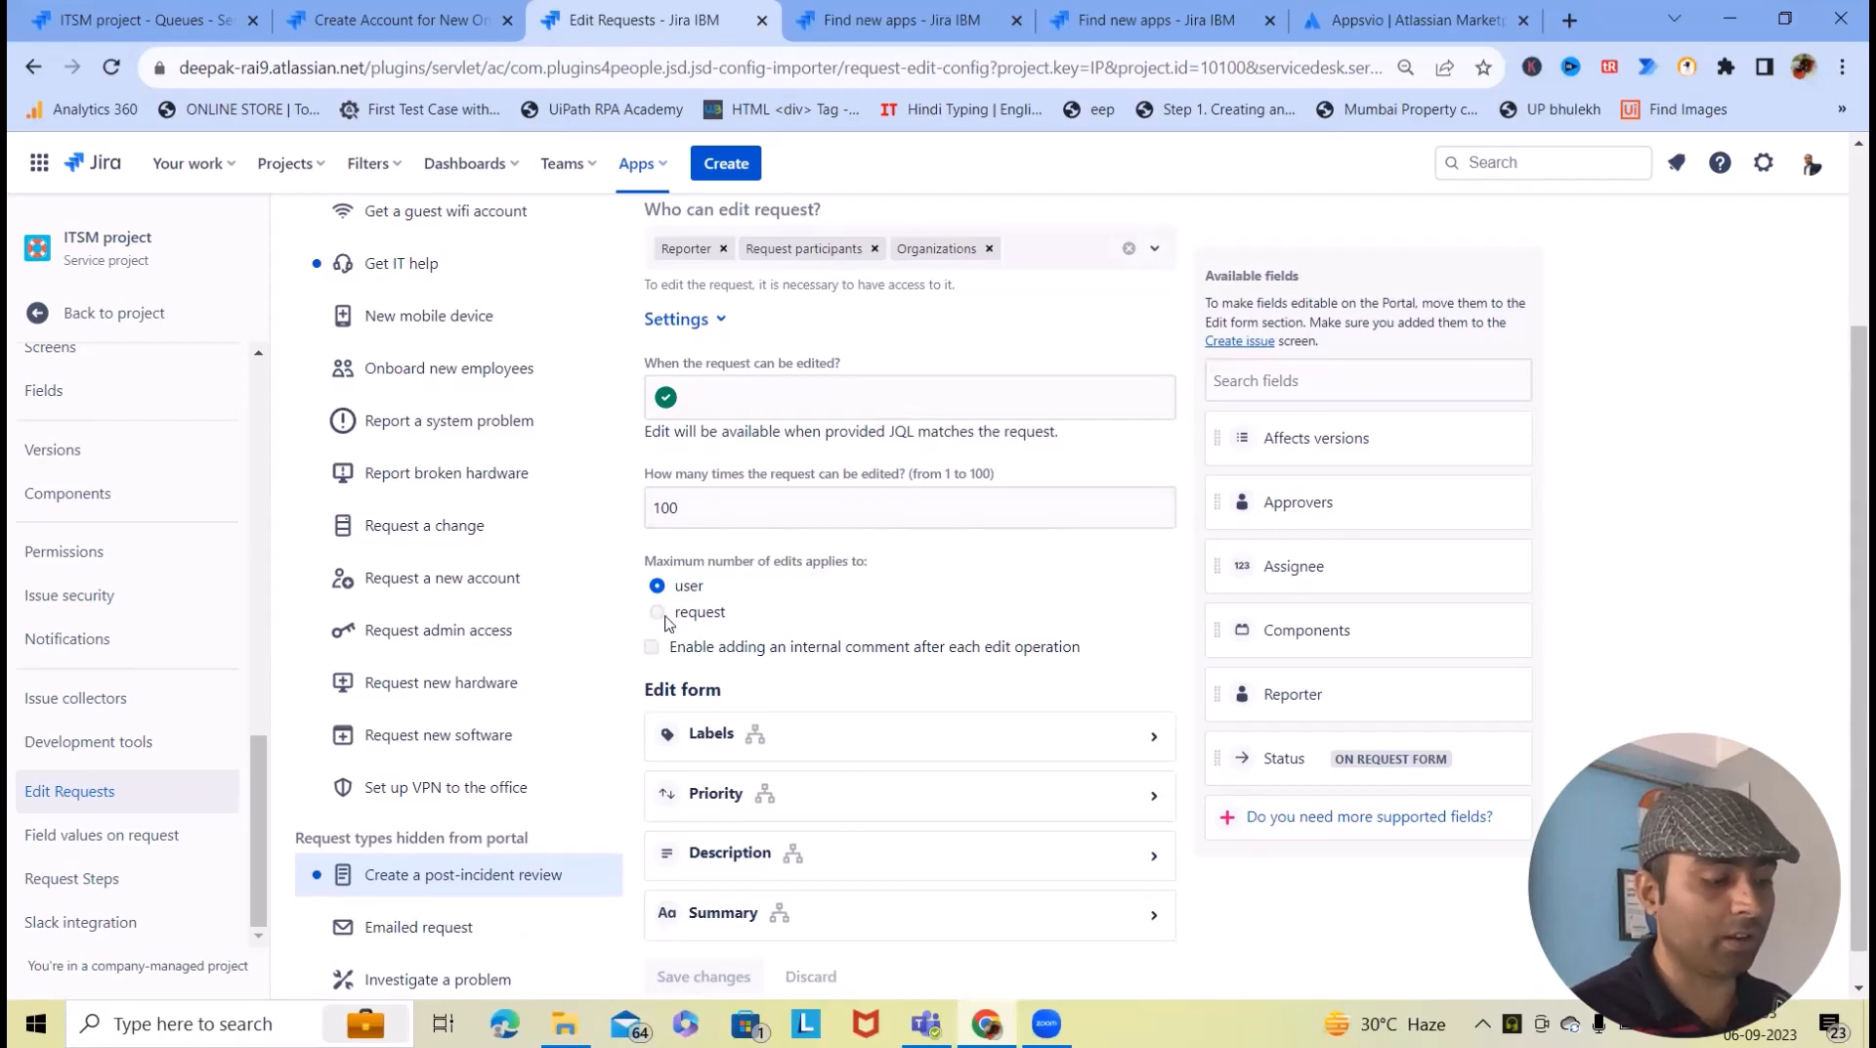
{"action": "scroll", "coordinate": [653, 538], "scroll_direction": "up", "scroll_amount": 2}
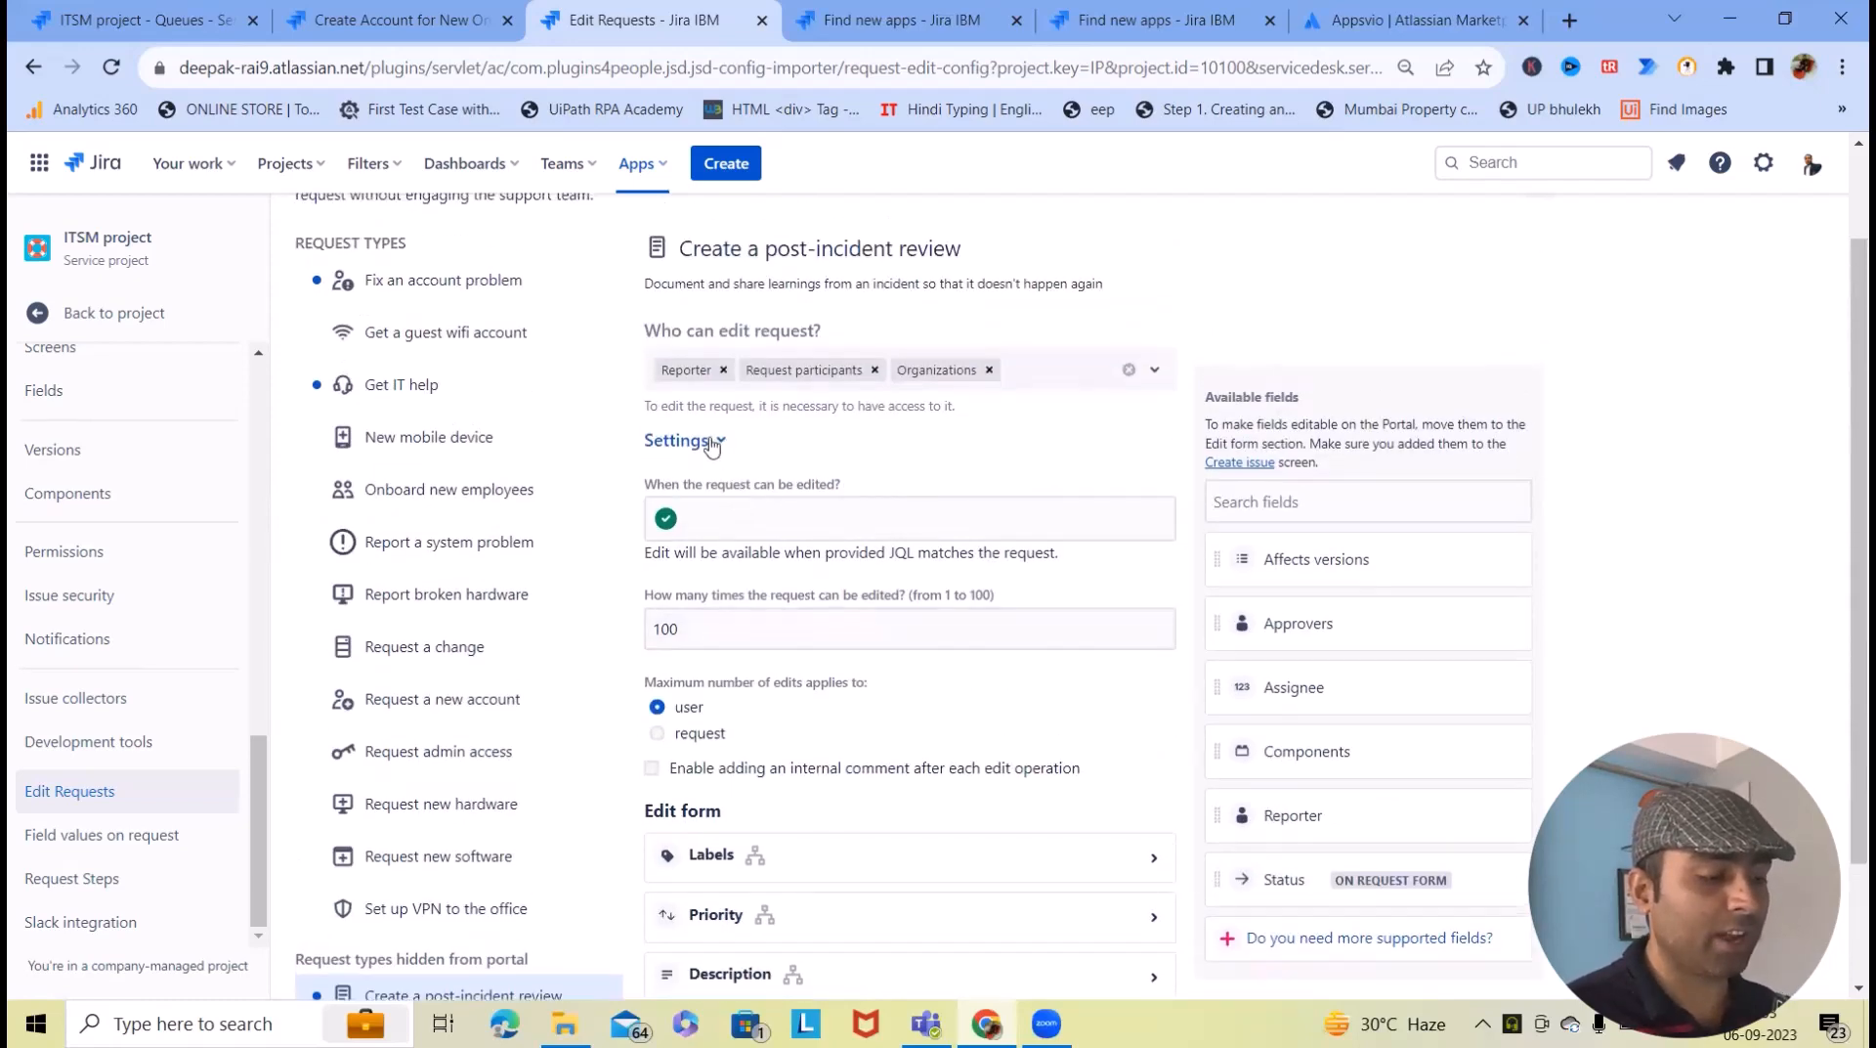
{"action": "left_click", "coordinate": [678, 440]}
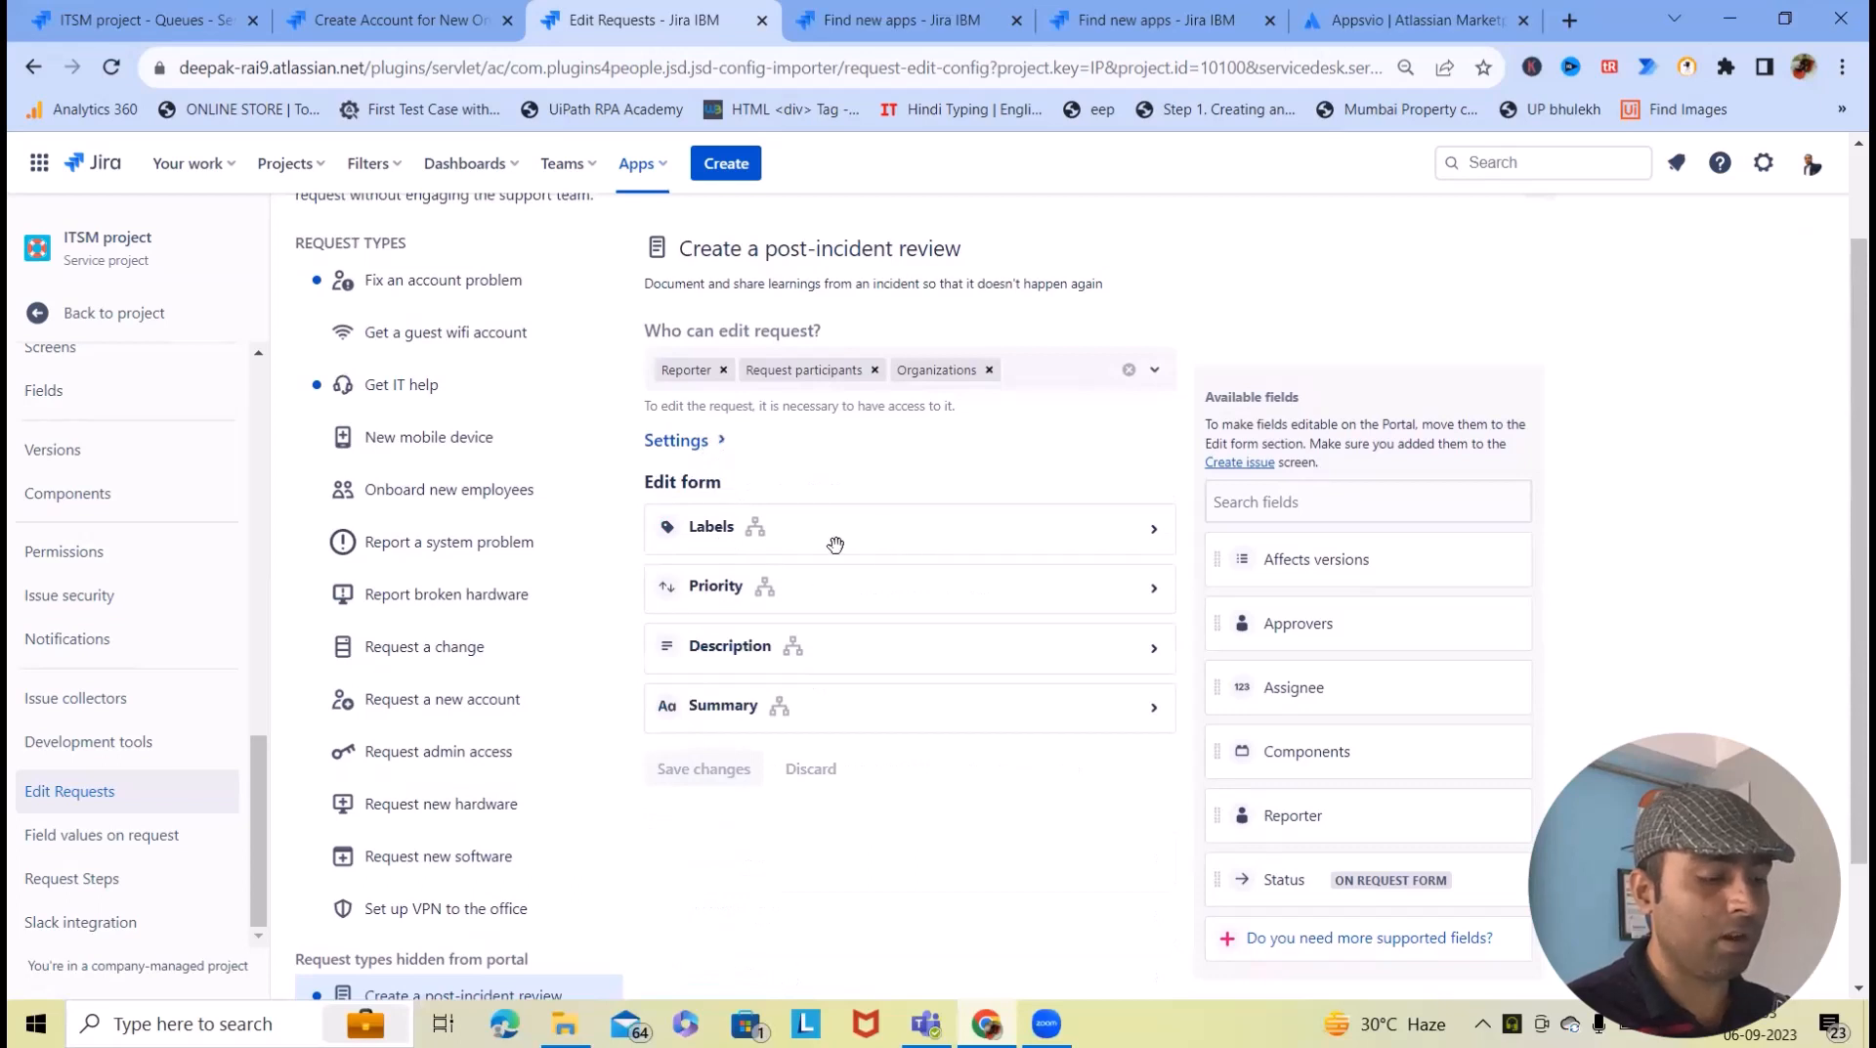
- Move Labels, Priority and Summary to Available fields, leaving only Description, and save
{"action": "left_click_drag", "start_coordinate": [796, 537], "coordinate": [1290, 567]}
{"action": "left_click_drag", "start_coordinate": [691, 537], "coordinate": [1251, 574]}
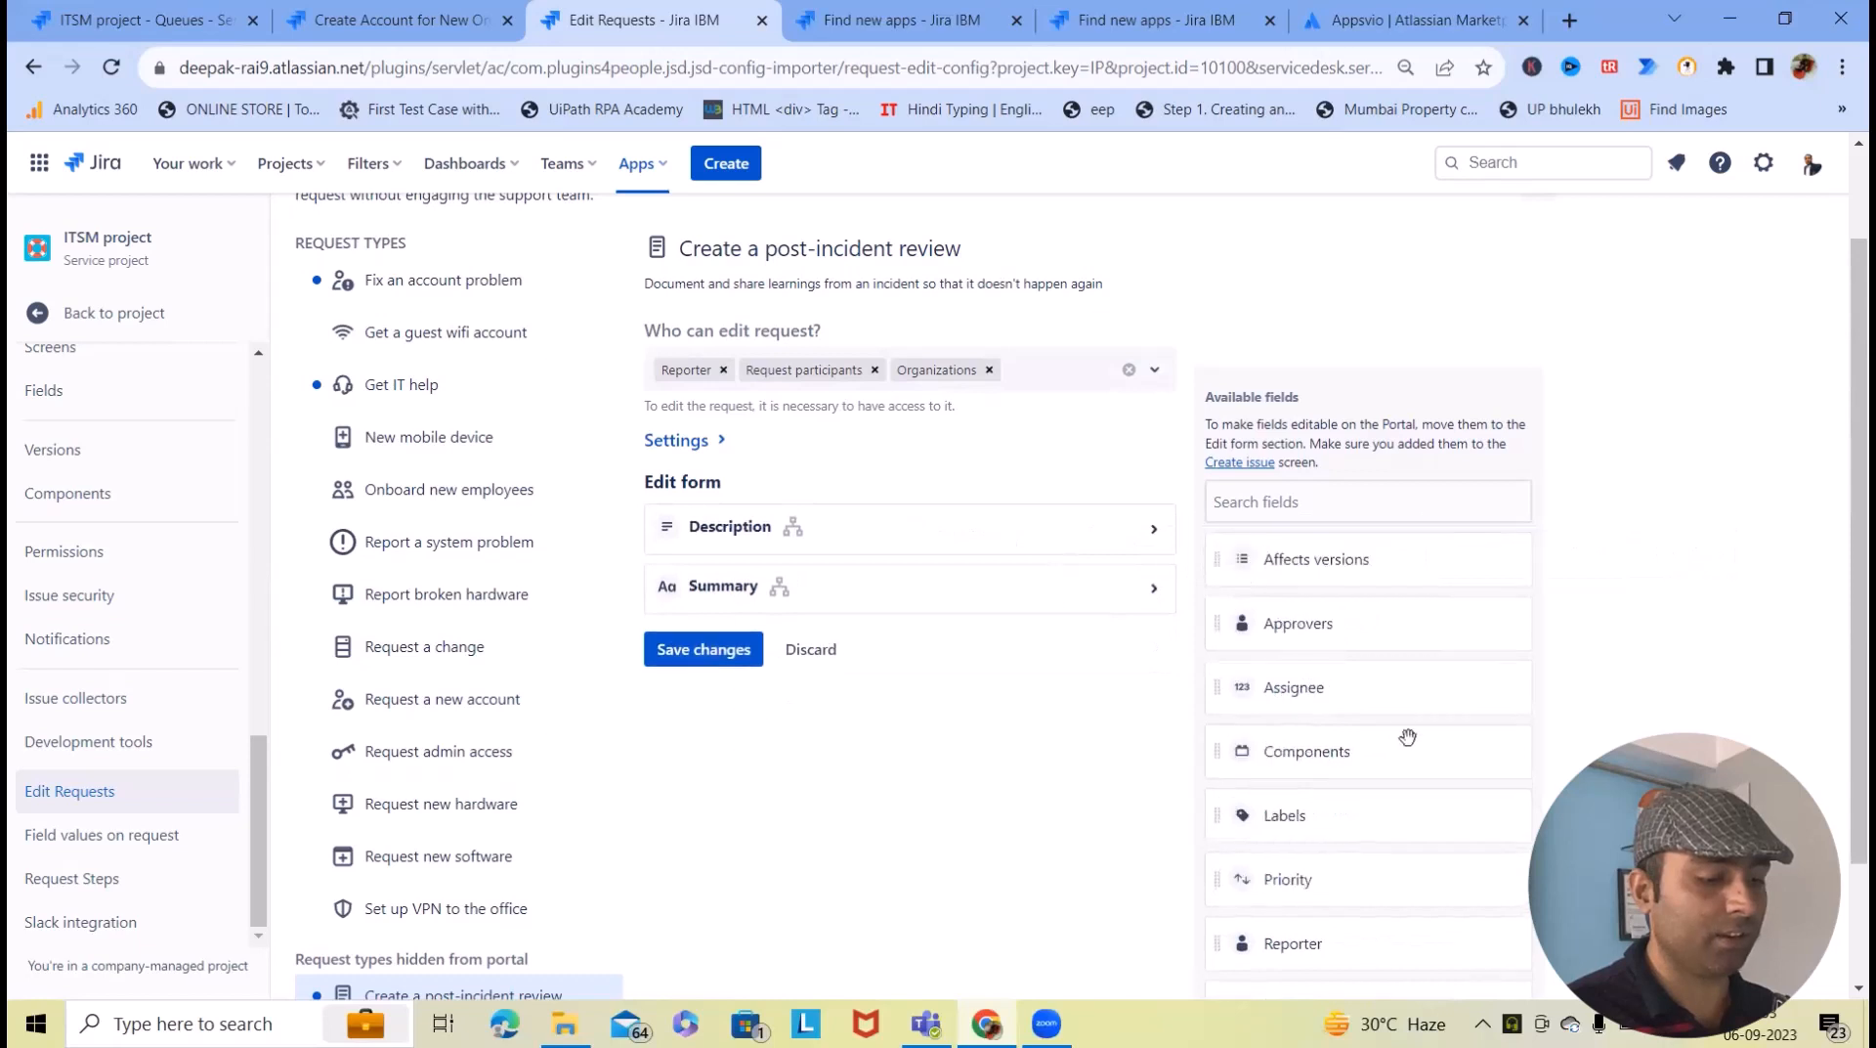
{"action": "scroll", "coordinate": [1391, 748], "scroll_direction": "down", "scroll_amount": 2}
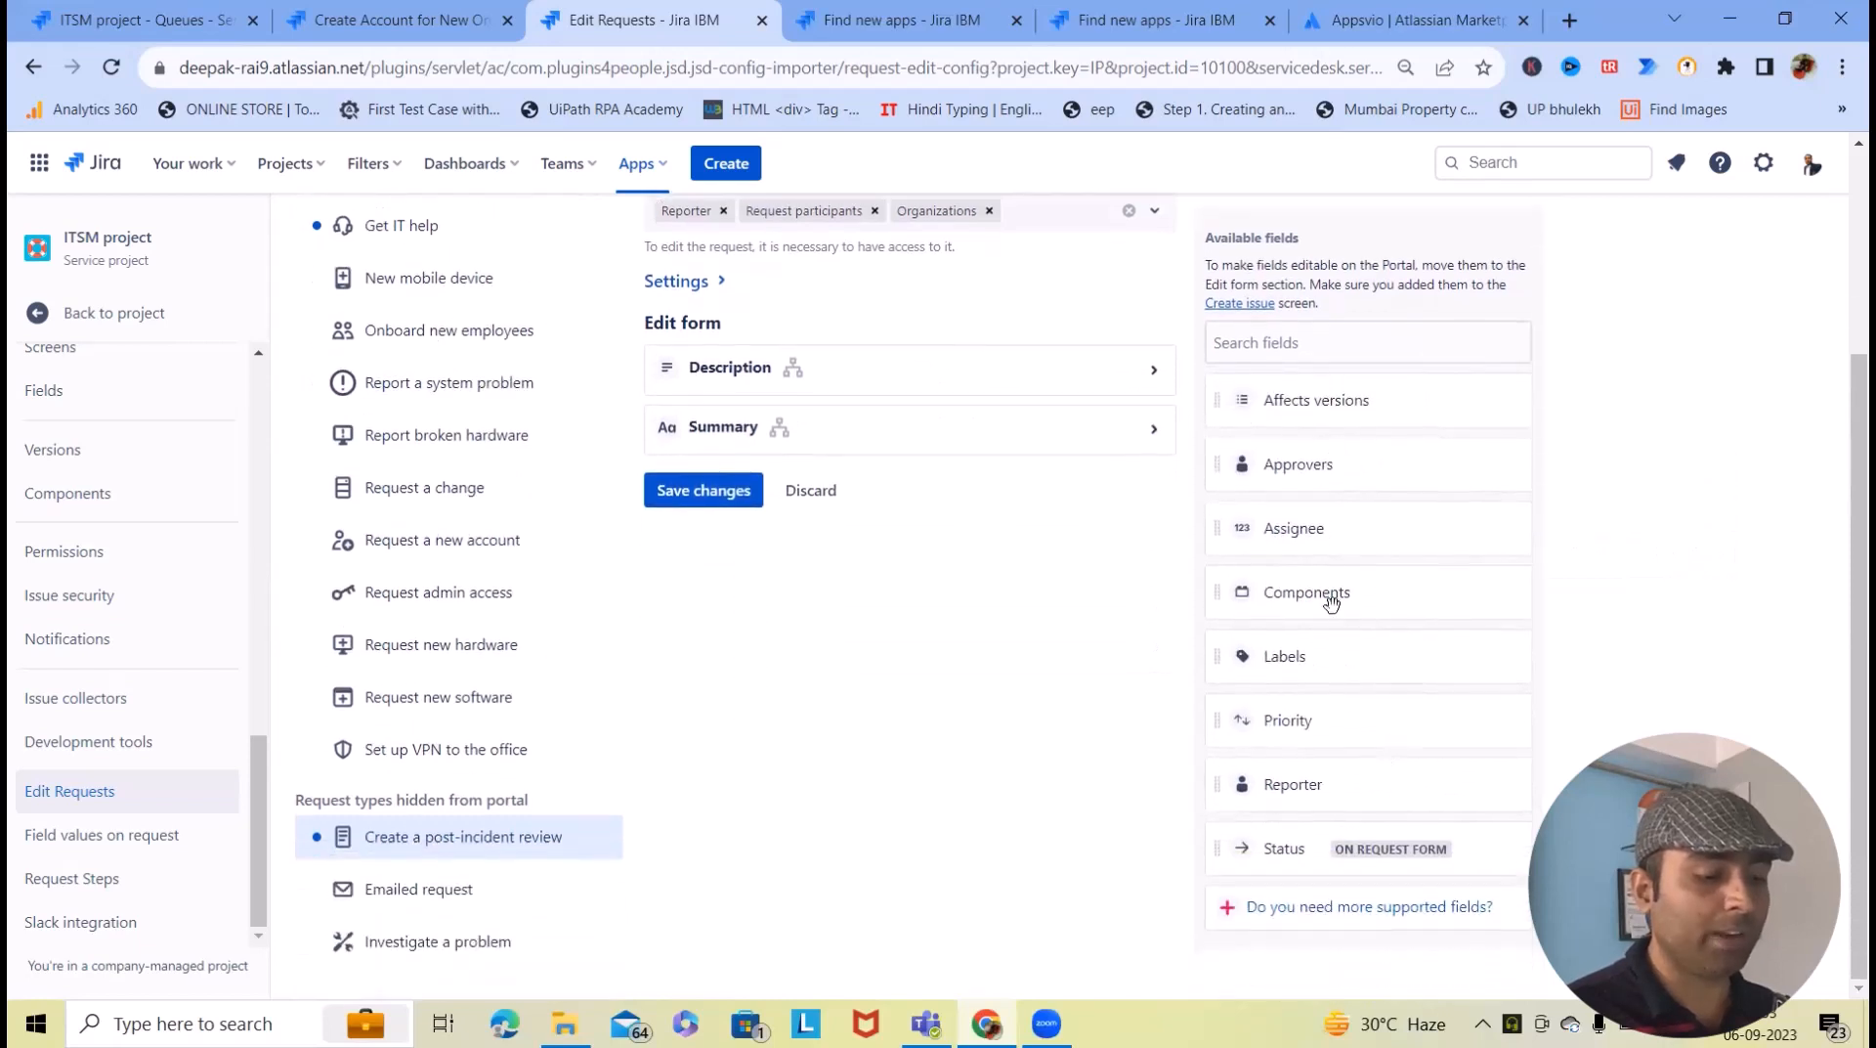
{"action": "left_click_drag", "start_coordinate": [725, 430], "coordinate": [1181, 547]}
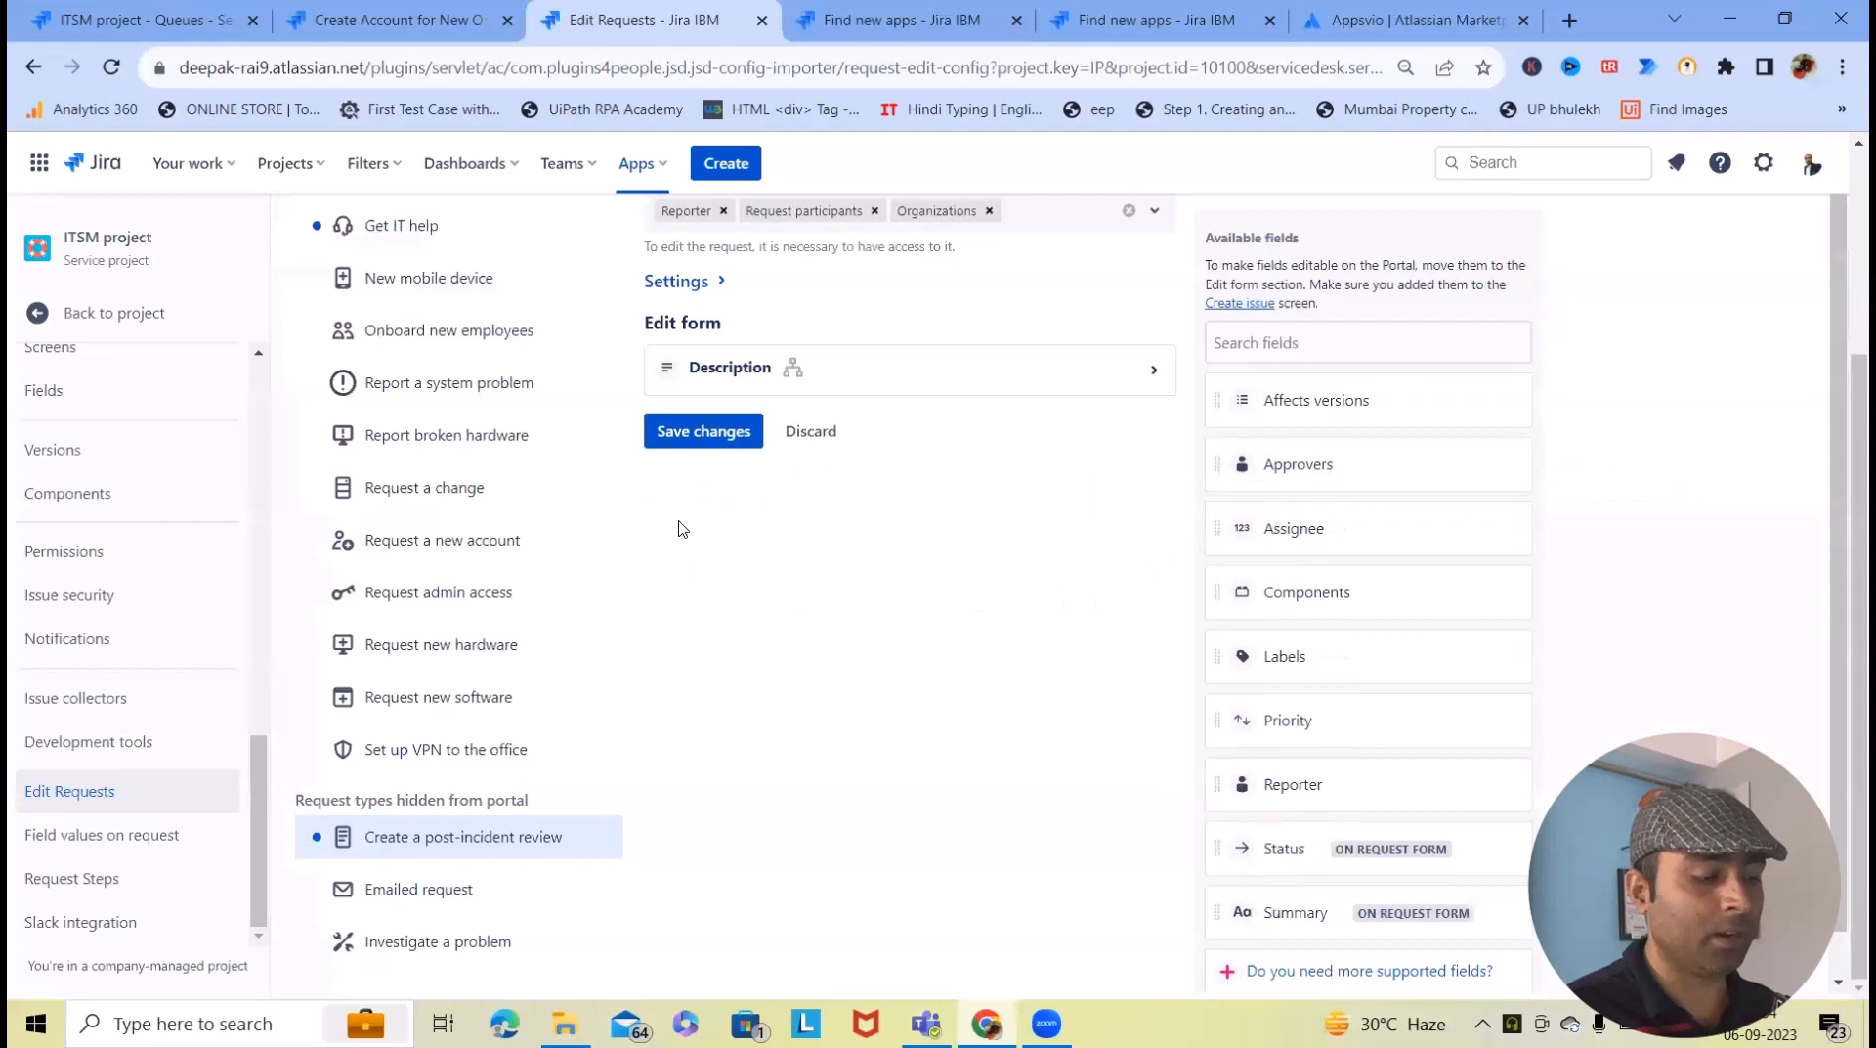
{"action": "left_click", "coordinate": [718, 434]}
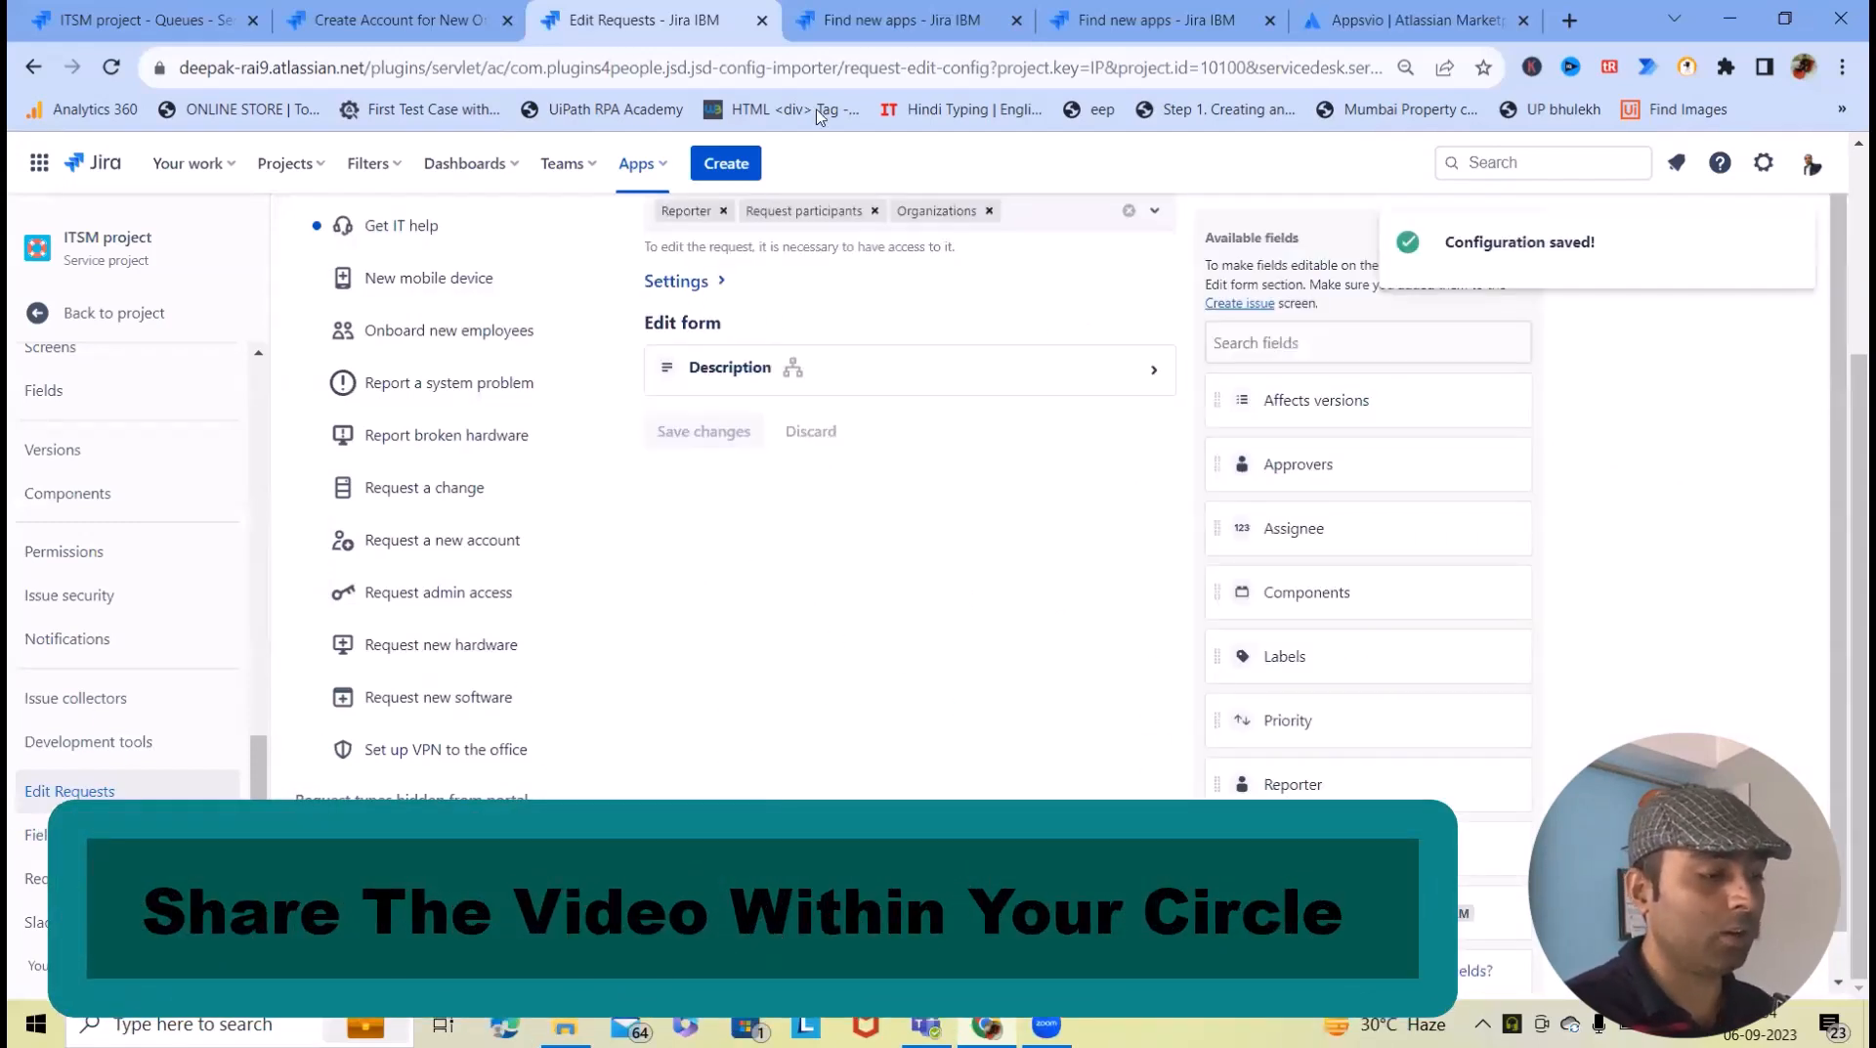
{"action": "left_click", "coordinate": [901, 19]}
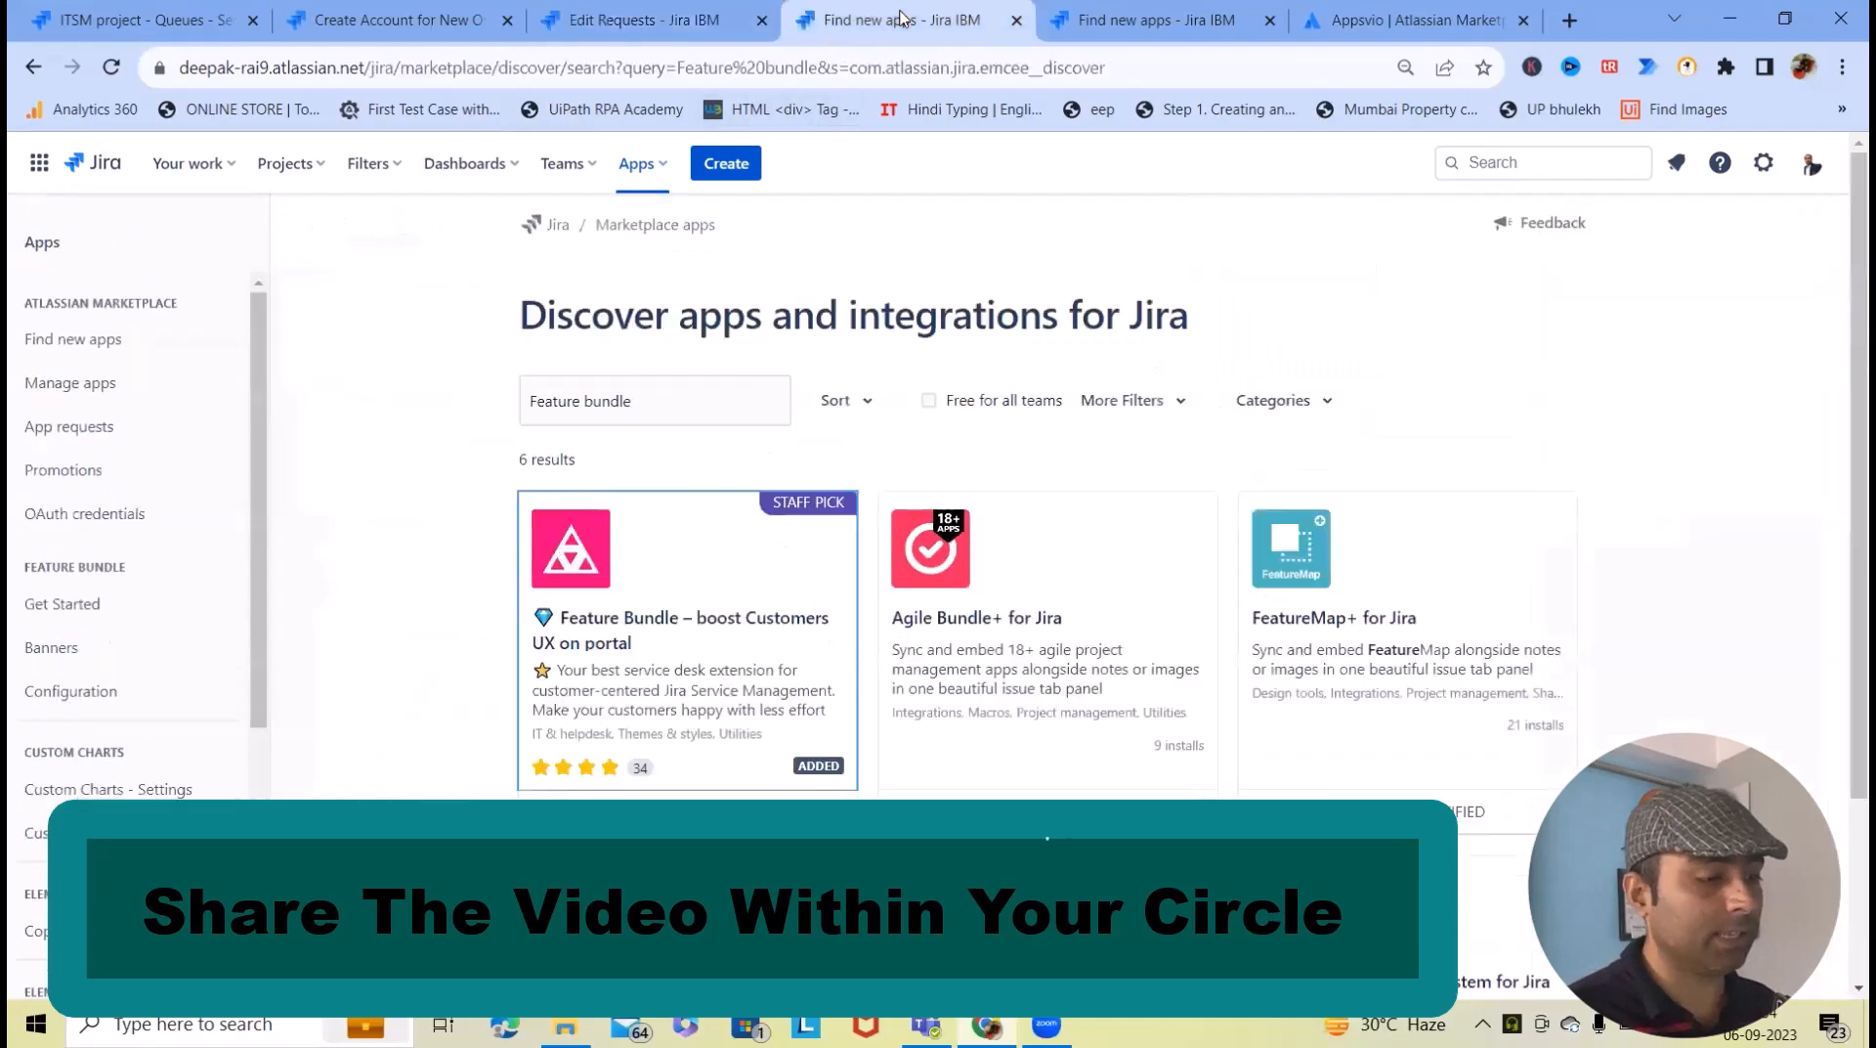
- Return to the 'Create Account for New Onboarding' portal request and open its Edit Request dialog
{"action": "left_click", "coordinate": [285, 23]}
{"action": "scroll", "coordinate": [1044, 631], "scroll_direction": "down", "scroll_amount": 1}
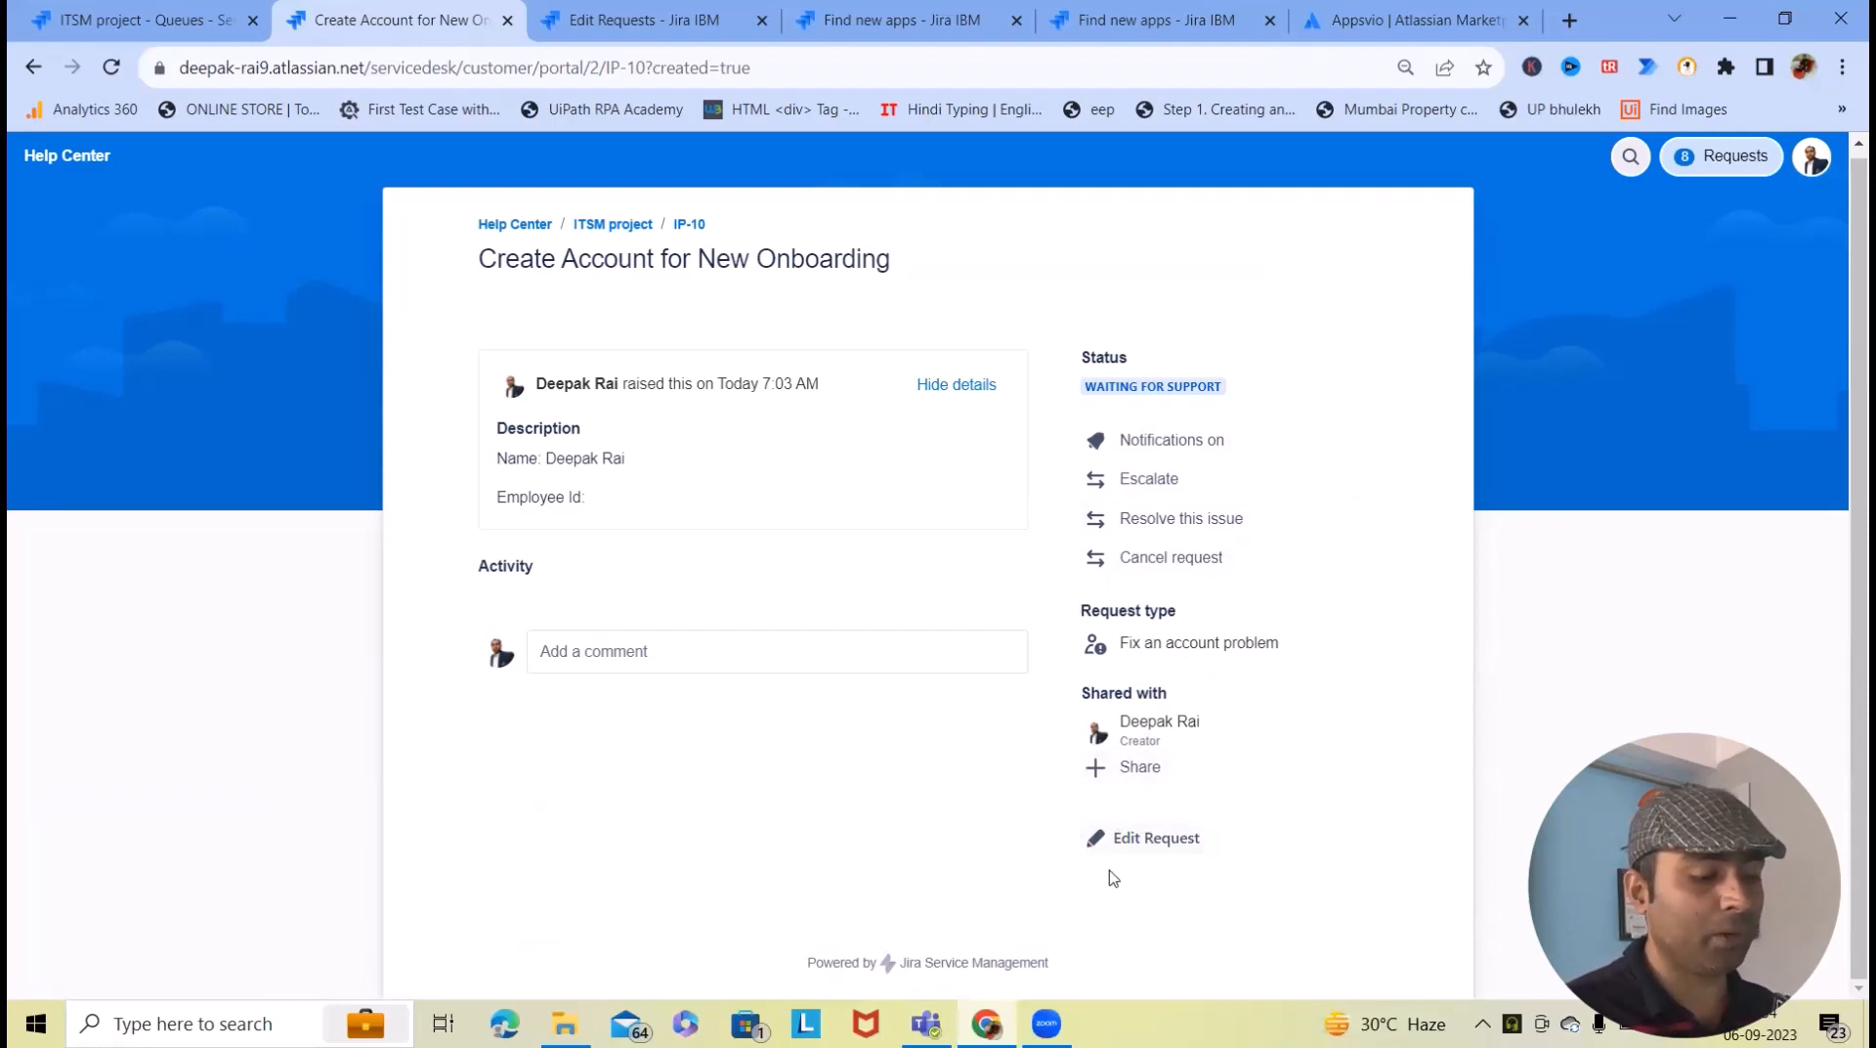
{"action": "left_click", "coordinate": [587, 20]}
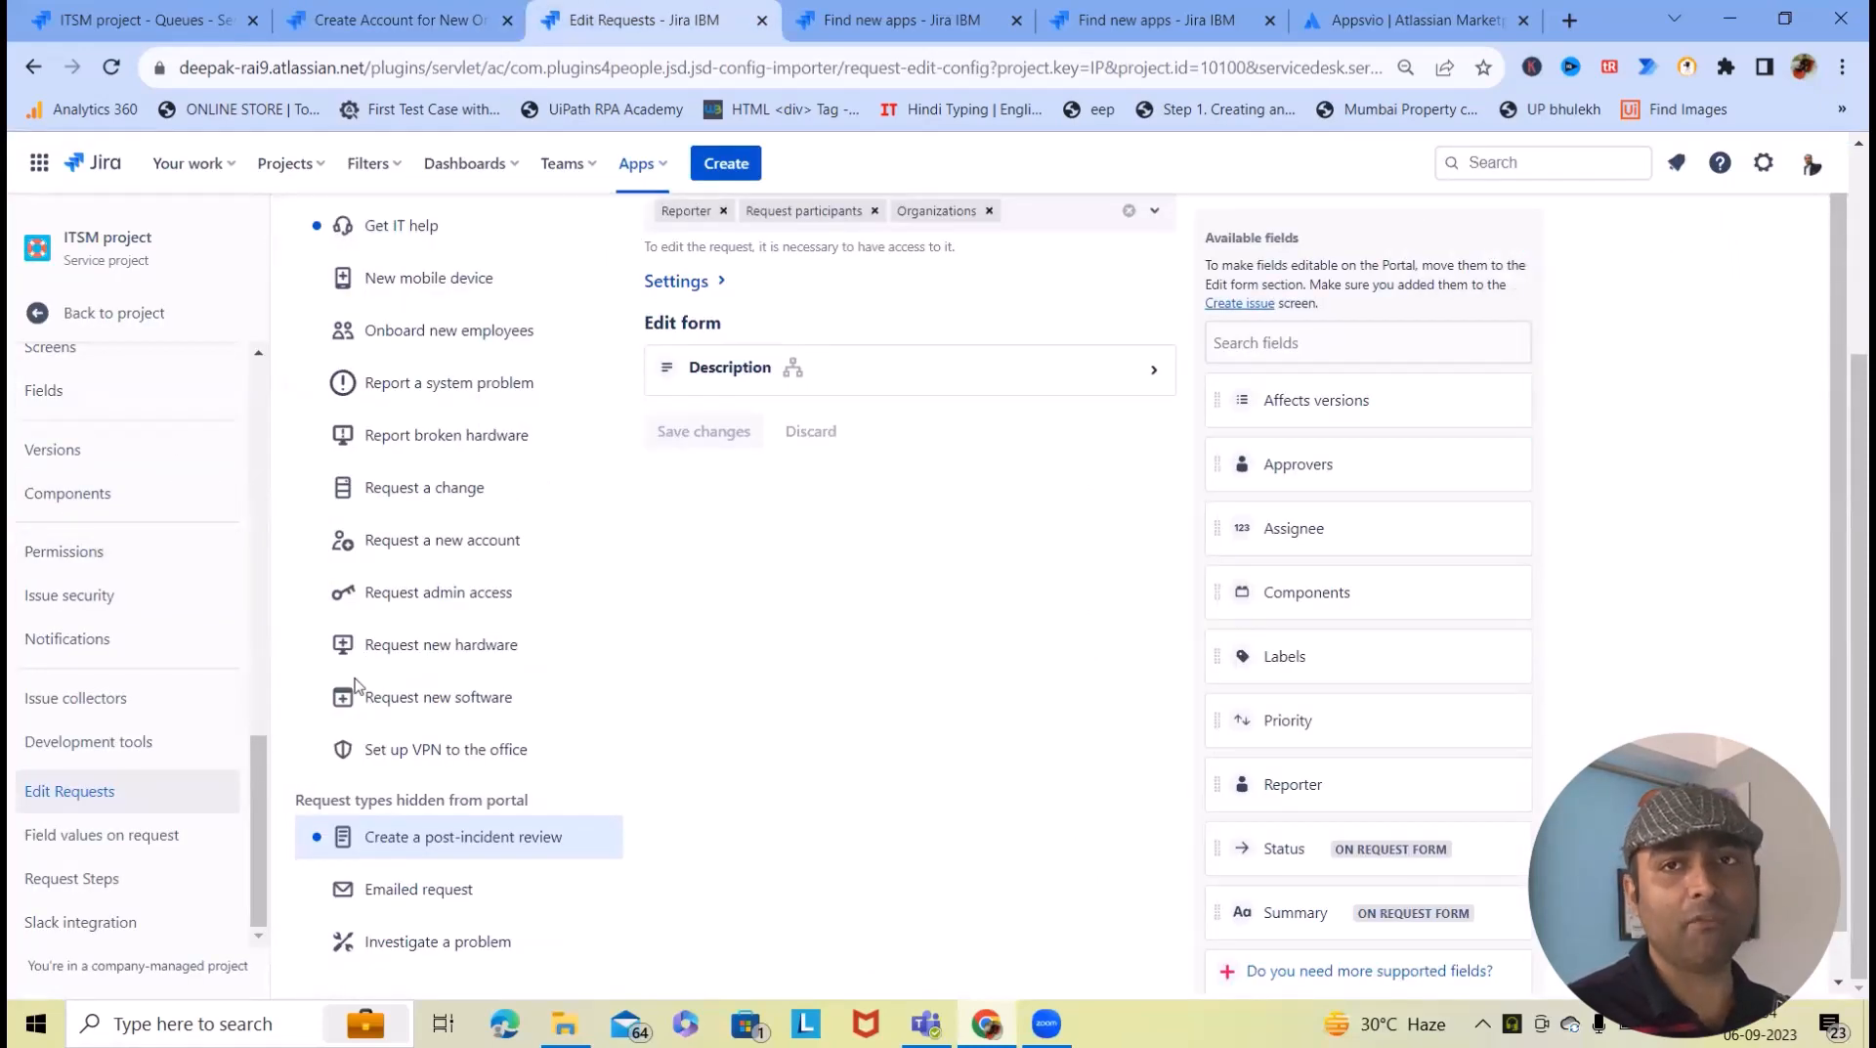
{"action": "left_click", "coordinate": [376, 21]}
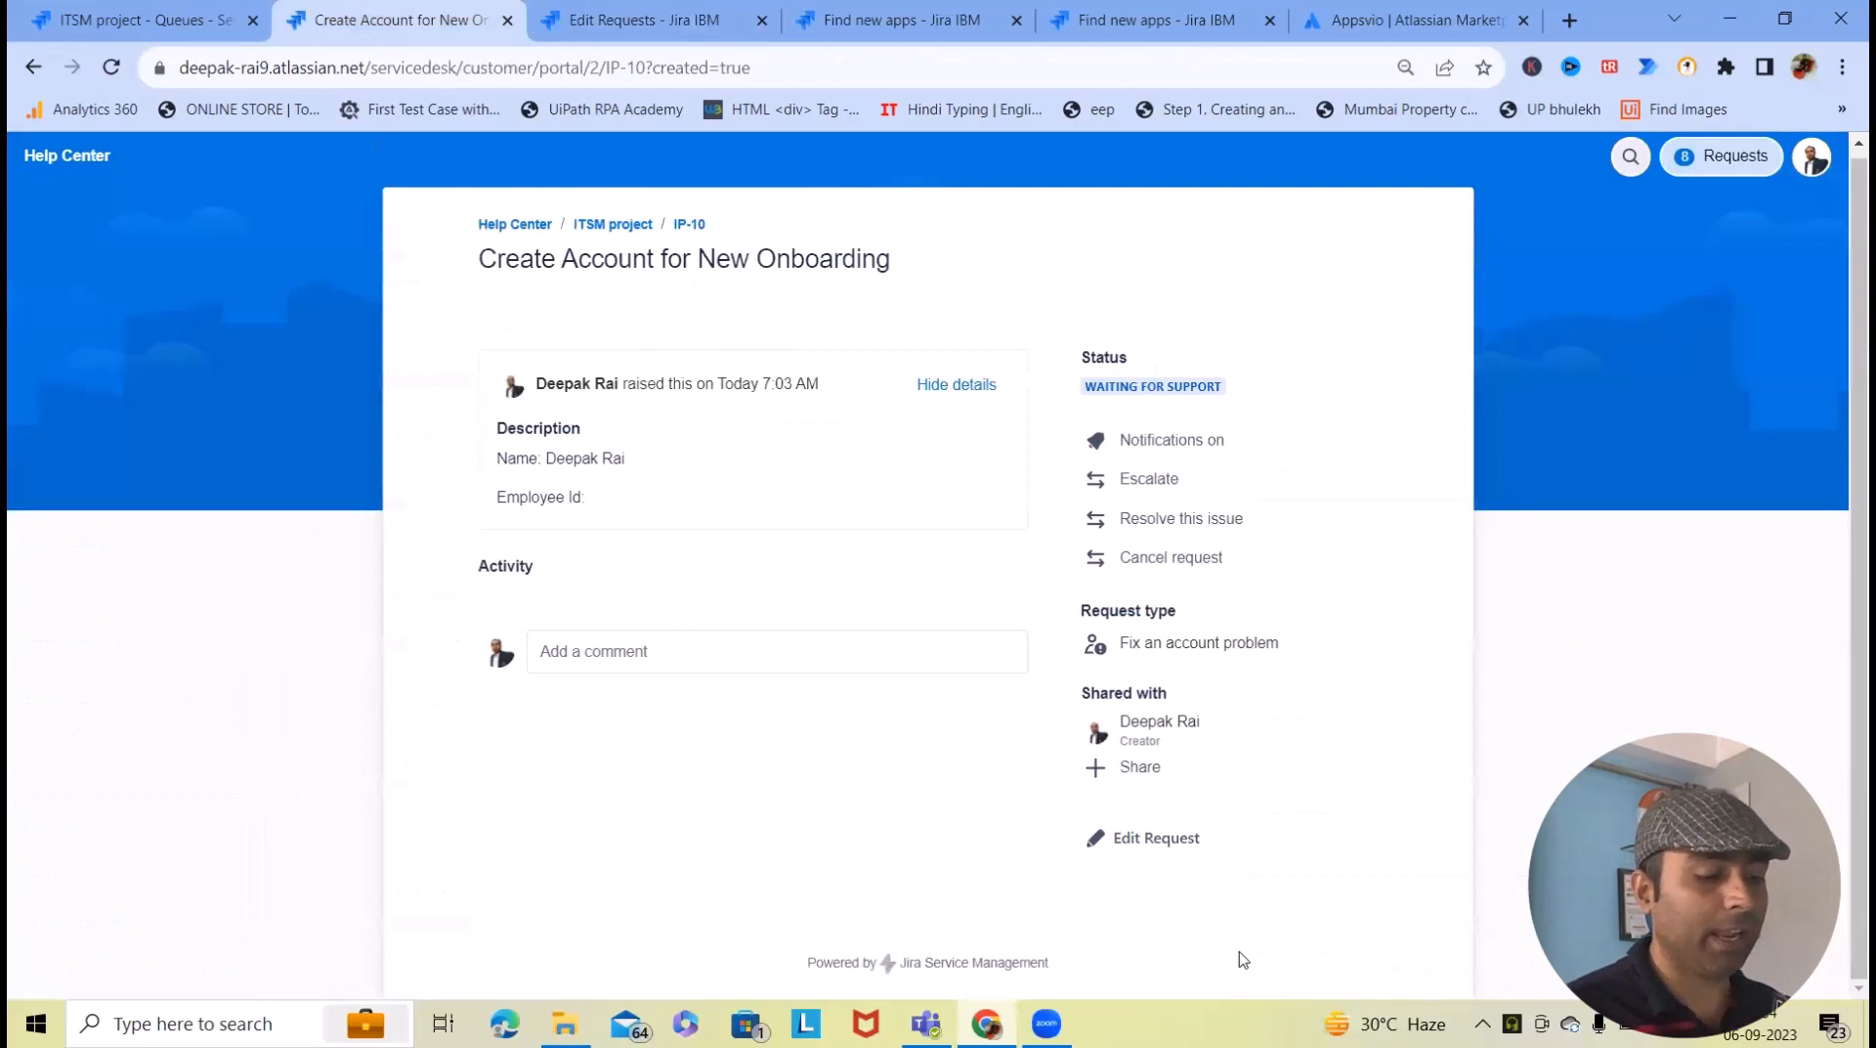
{"action": "left_click", "coordinate": [1128, 840]}
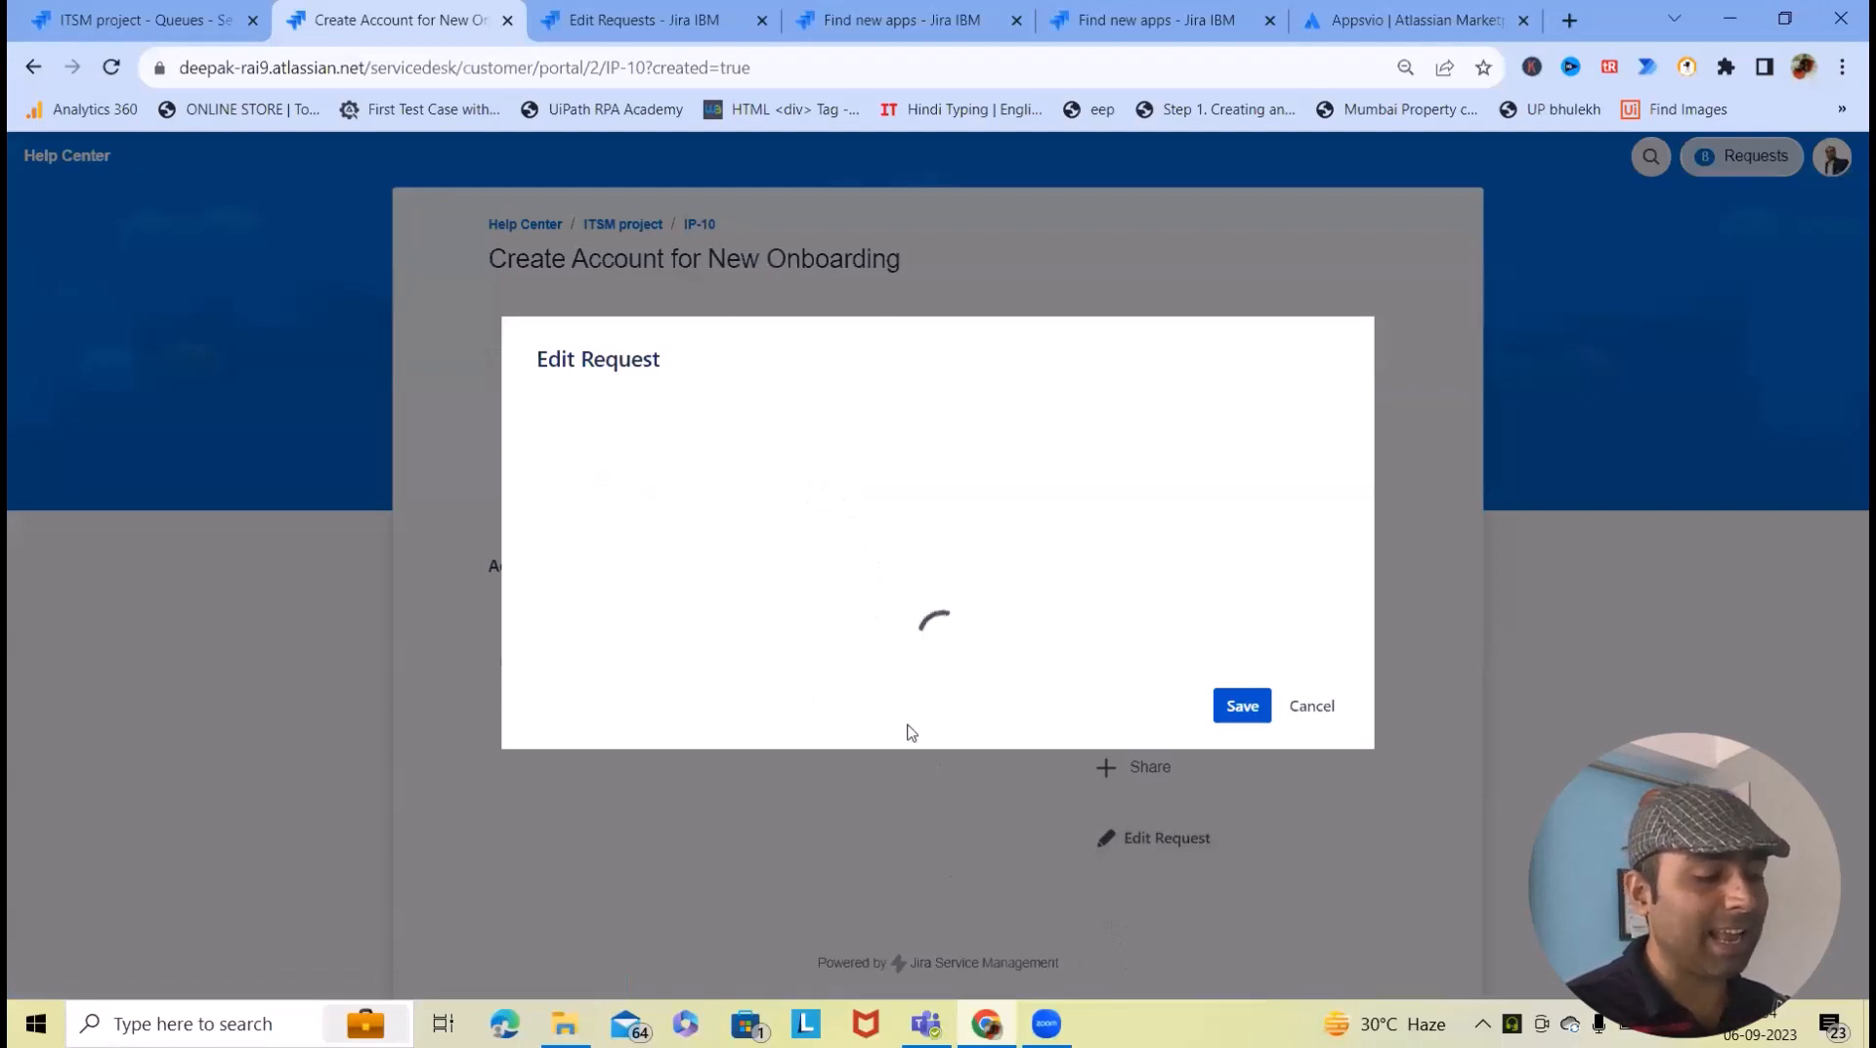
- Add the employee ID after Employee Id in the description, save, and reload the request
{"action": "scroll", "coordinate": [854, 629], "scroll_direction": "down", "scroll_amount": 3}
{"action": "scroll", "coordinate": [690, 578], "scroll_direction": "up", "scroll_amount": 2}
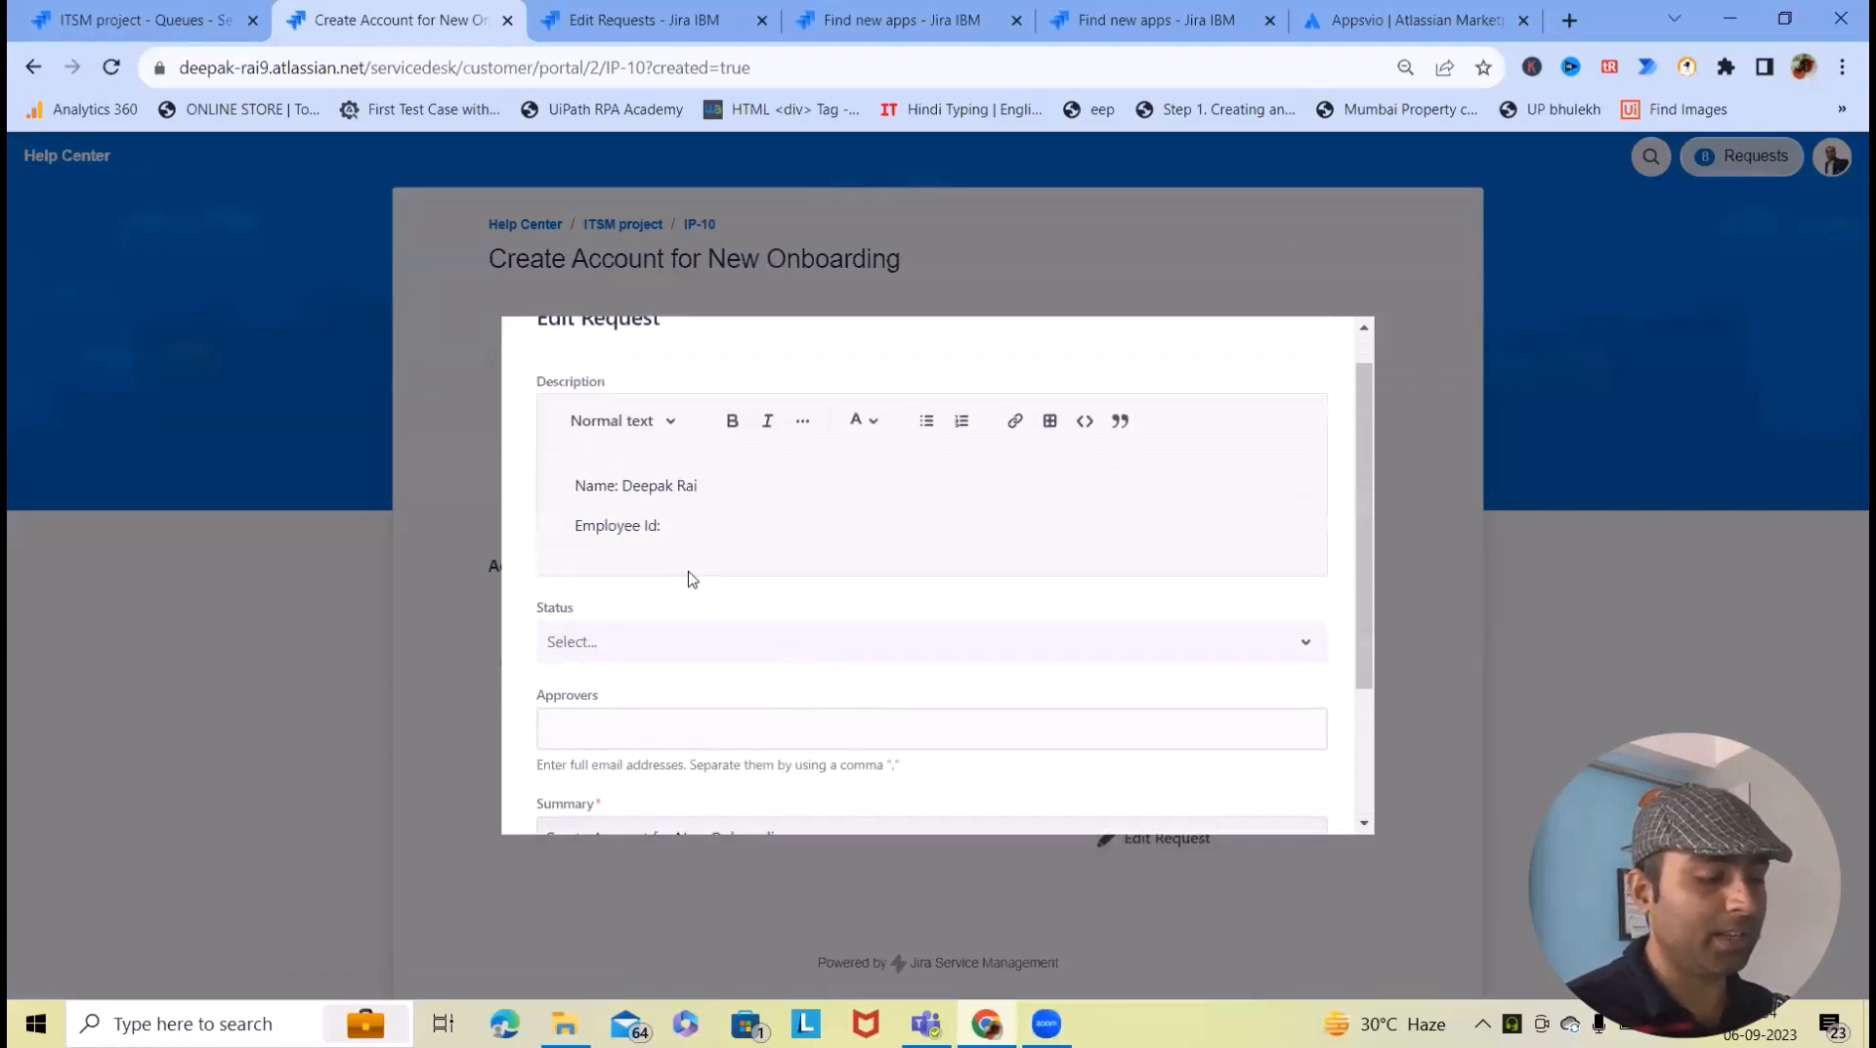
{"action": "scroll", "coordinate": [690, 579], "scroll_direction": "up", "scroll_amount": 1}
{"action": "scroll", "coordinate": [711, 572], "scroll_direction": "down", "scroll_amount": 3}
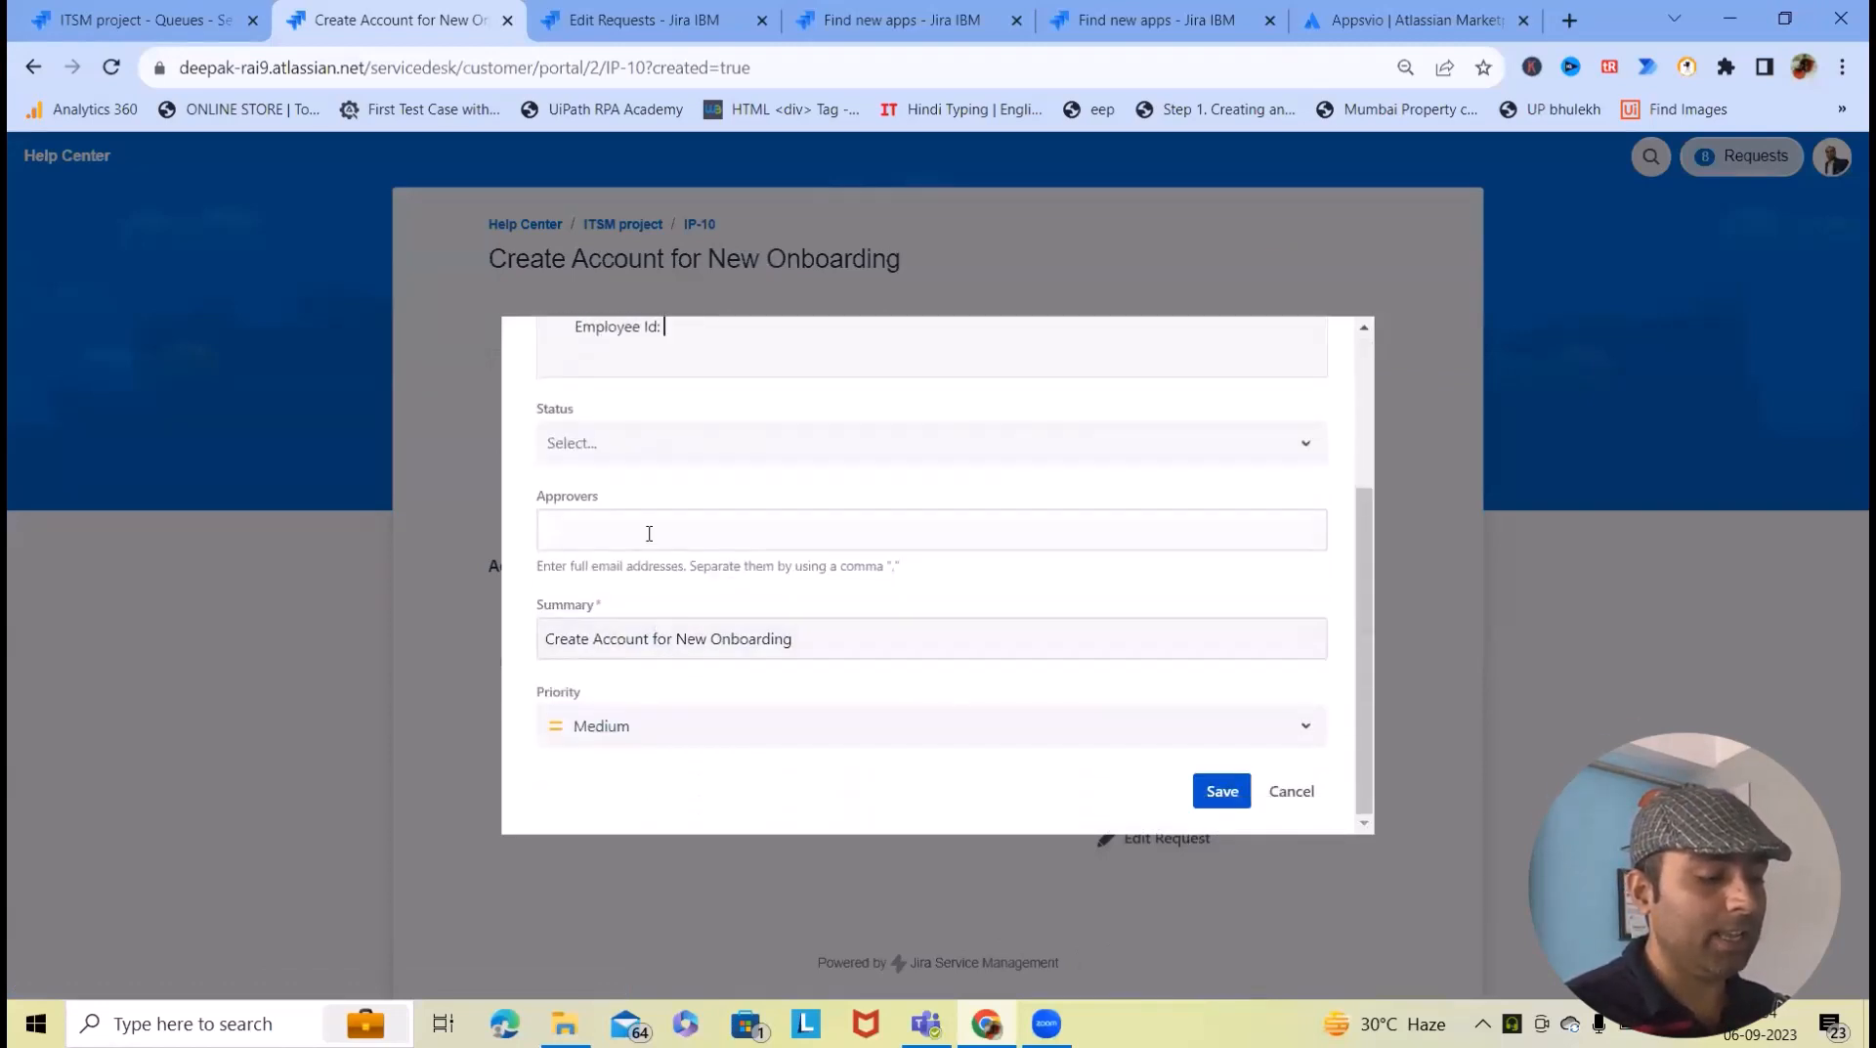
{"action": "left_click", "coordinate": [758, 527]}
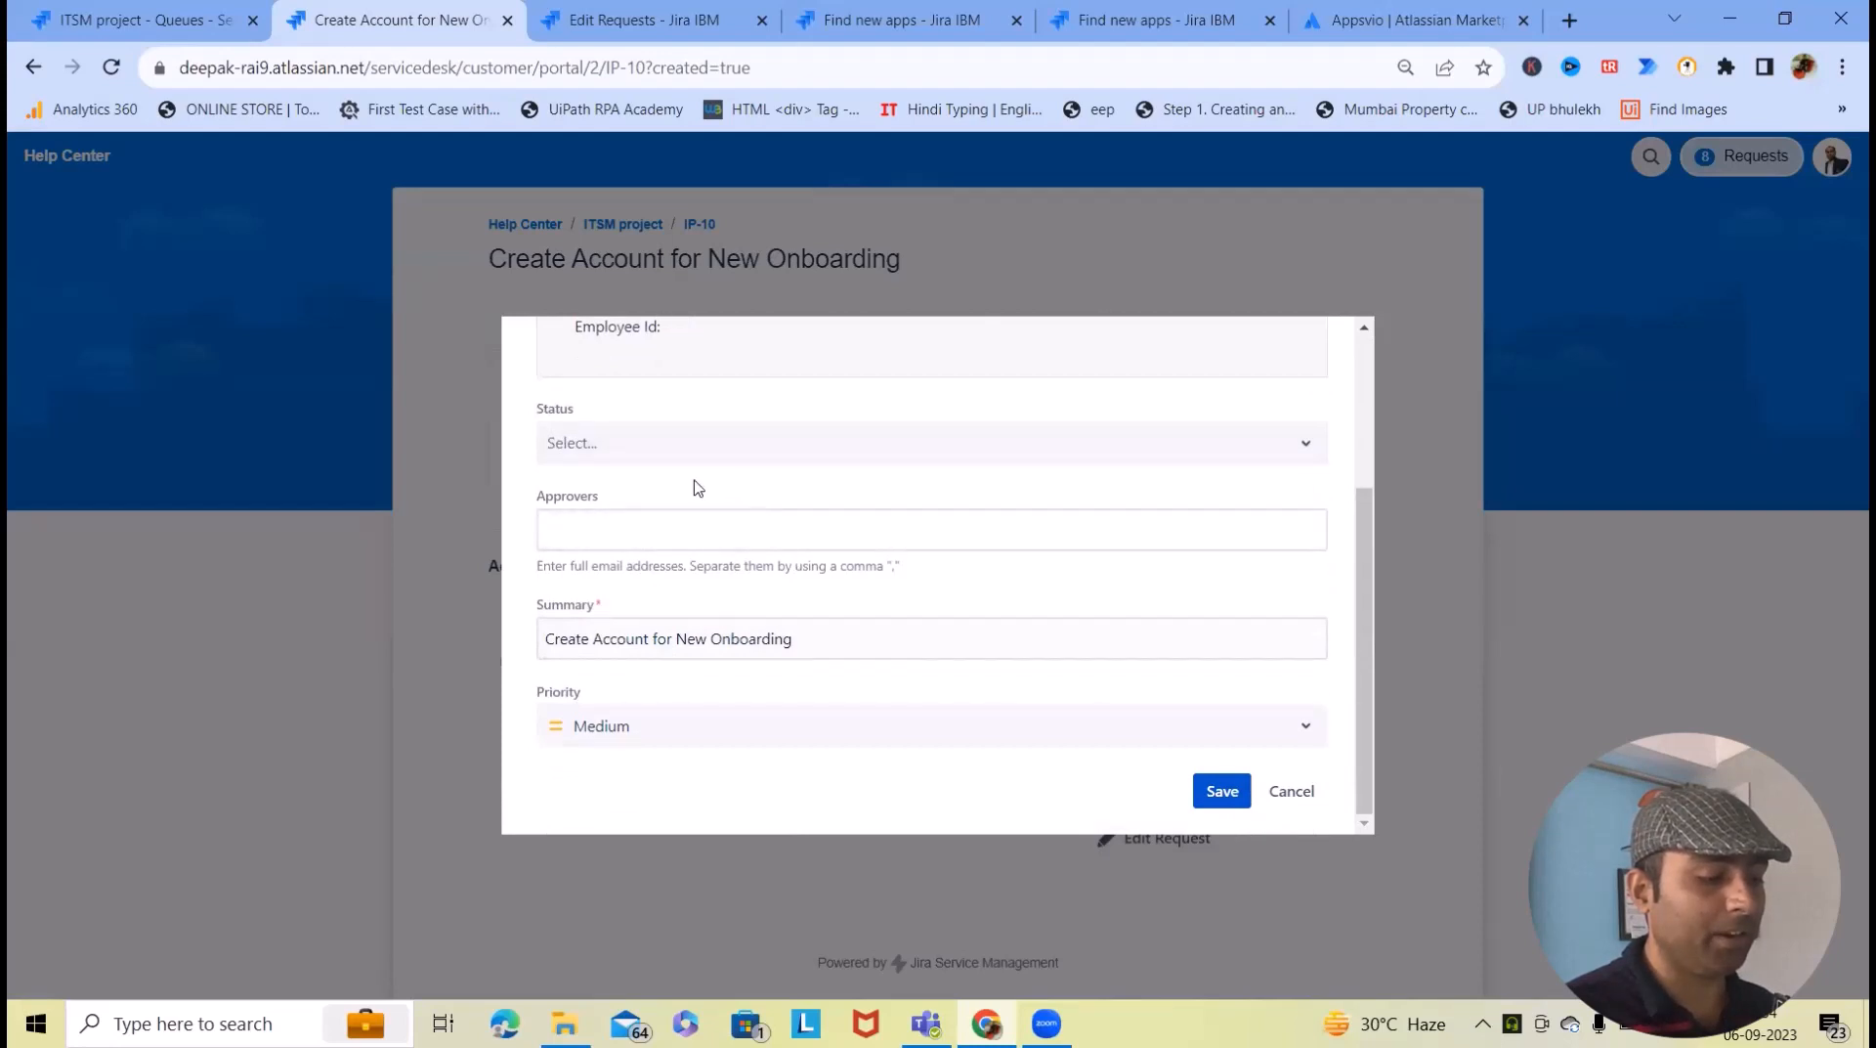
{"action": "scroll", "coordinate": [694, 508], "scroll_direction": "up", "scroll_amount": 3}
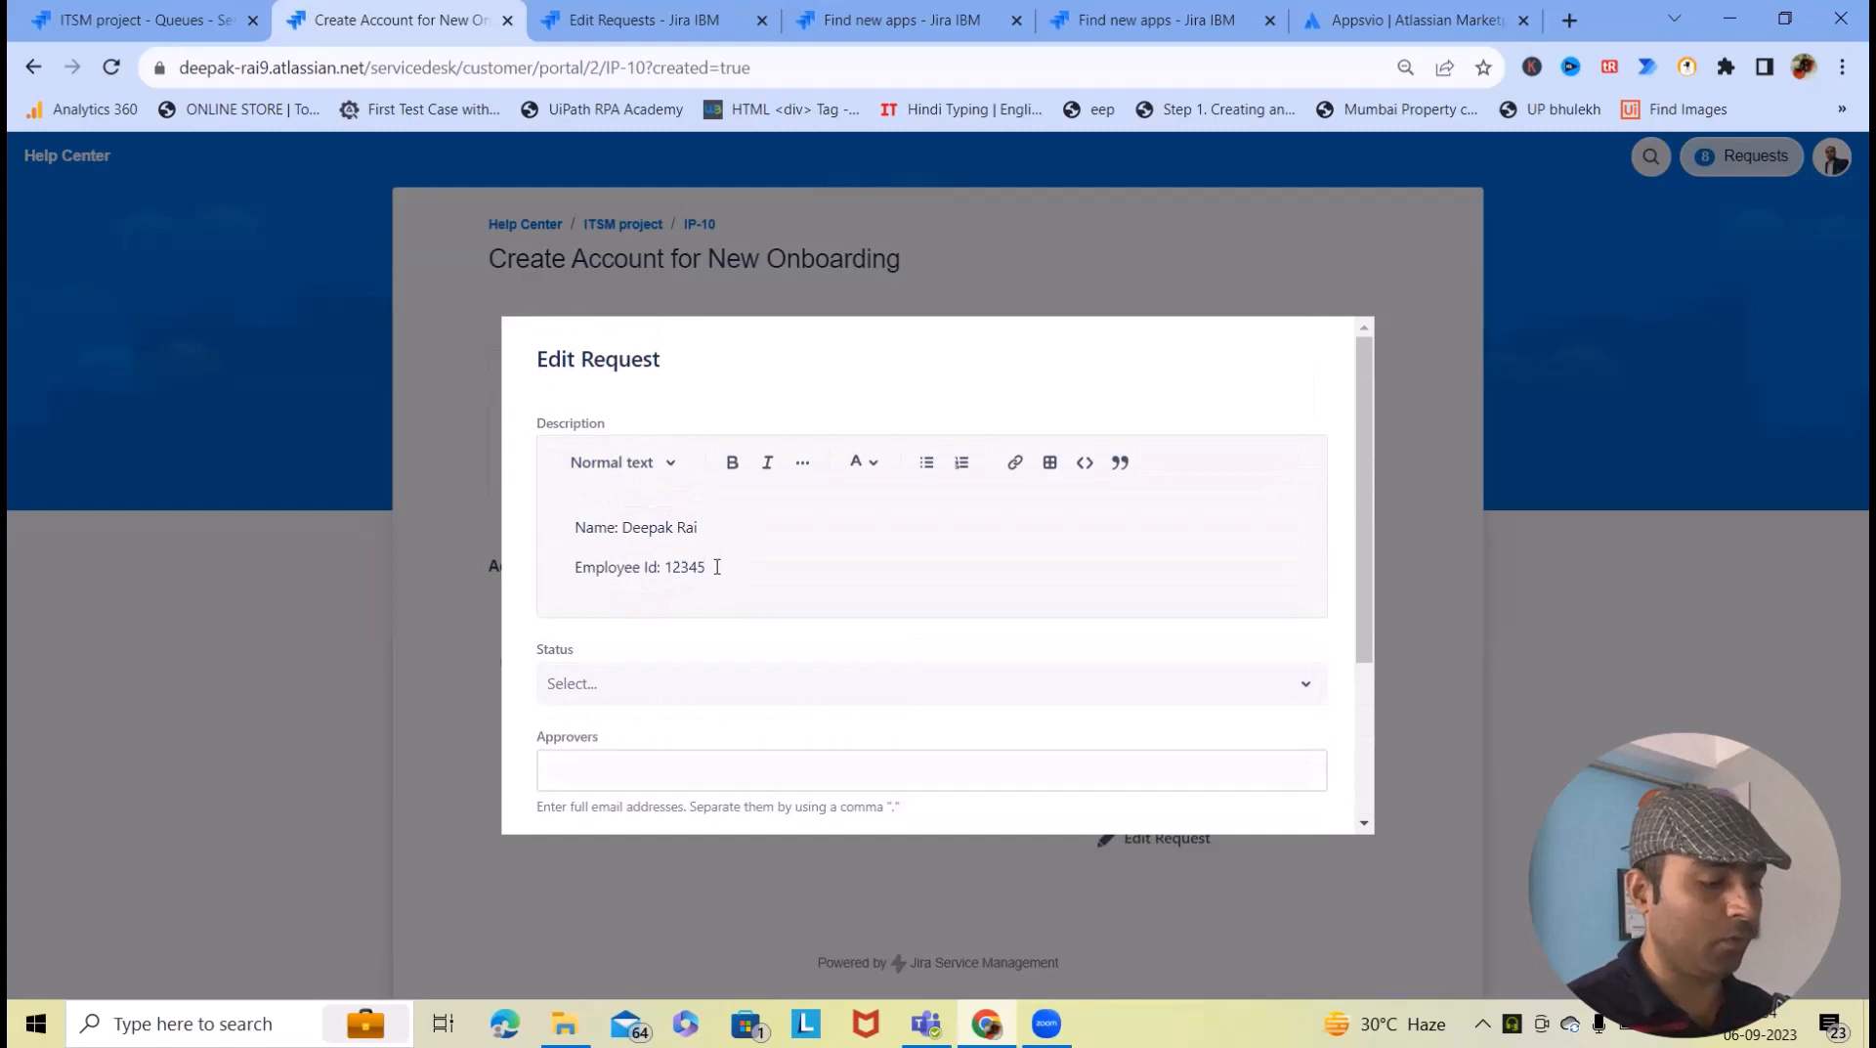
{"action": "scroll", "coordinate": [742, 557], "scroll_direction": "down", "scroll_amount": 3}
{"action": "left_click", "coordinate": [1222, 787]}
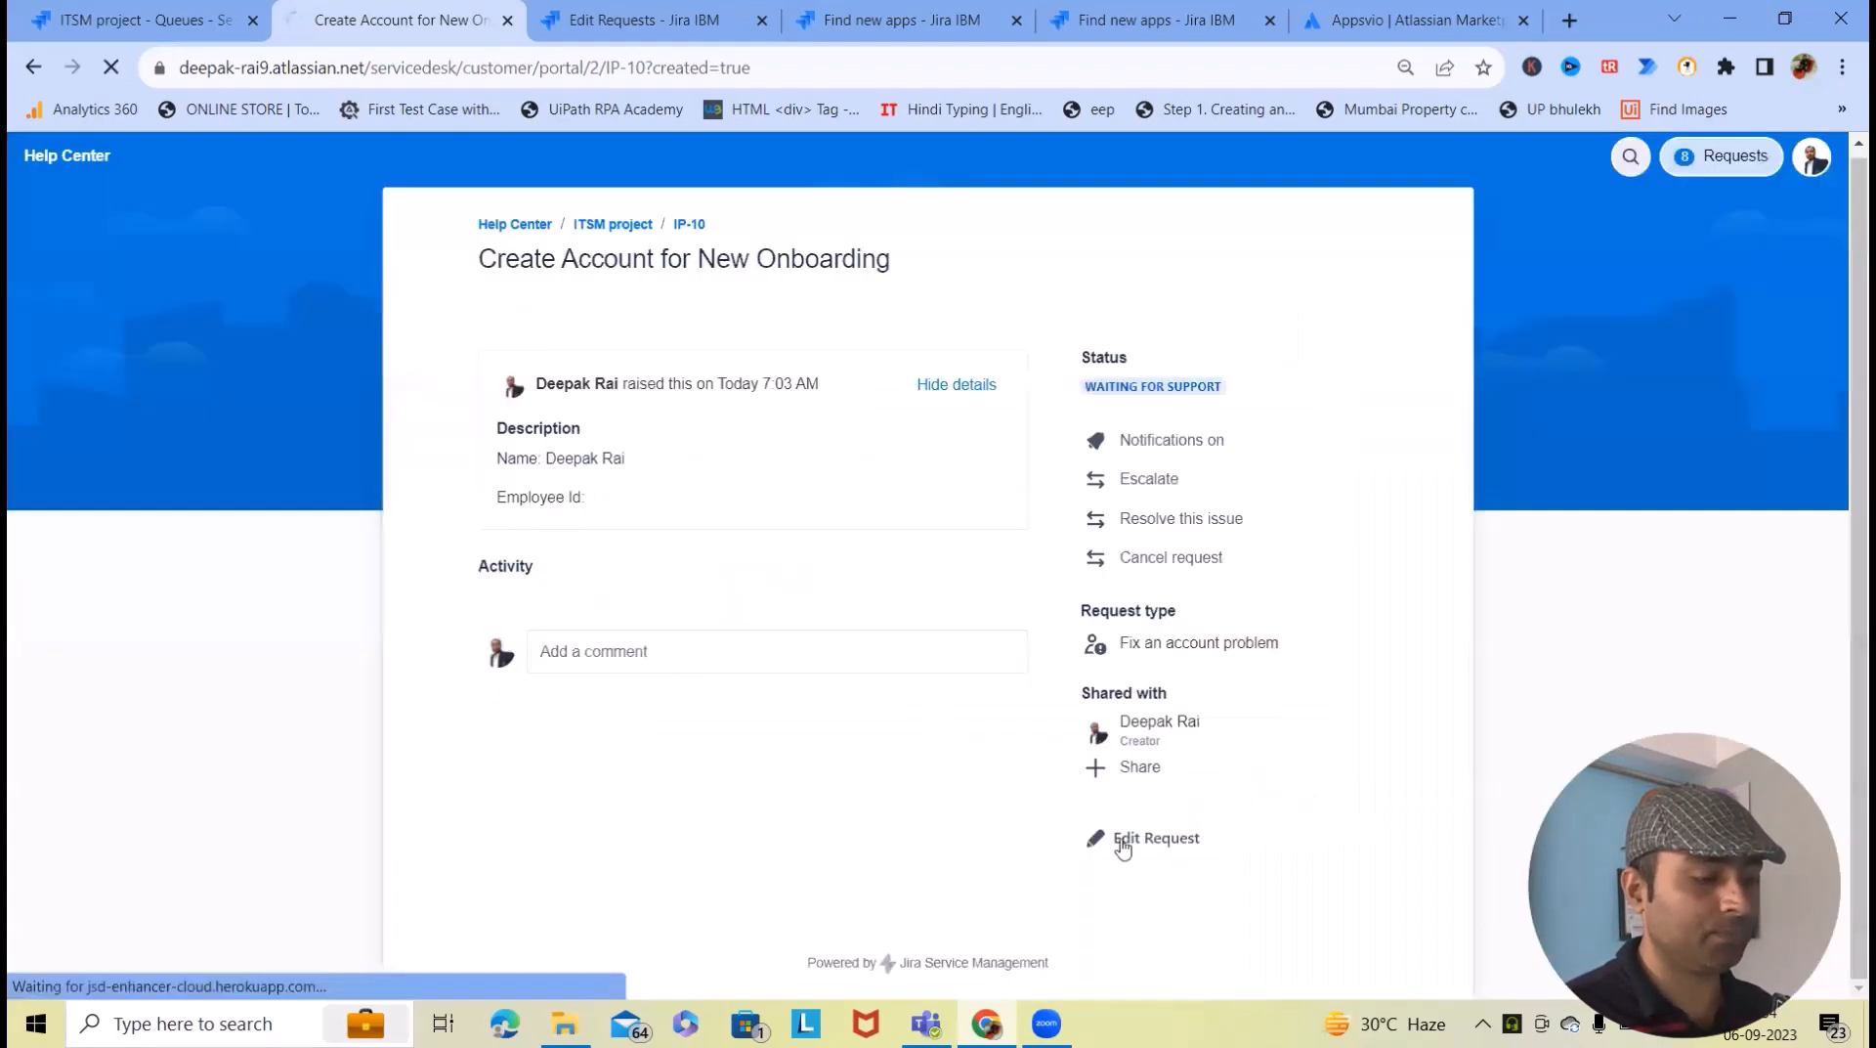
{"action": "left_click", "coordinate": [111, 68]}
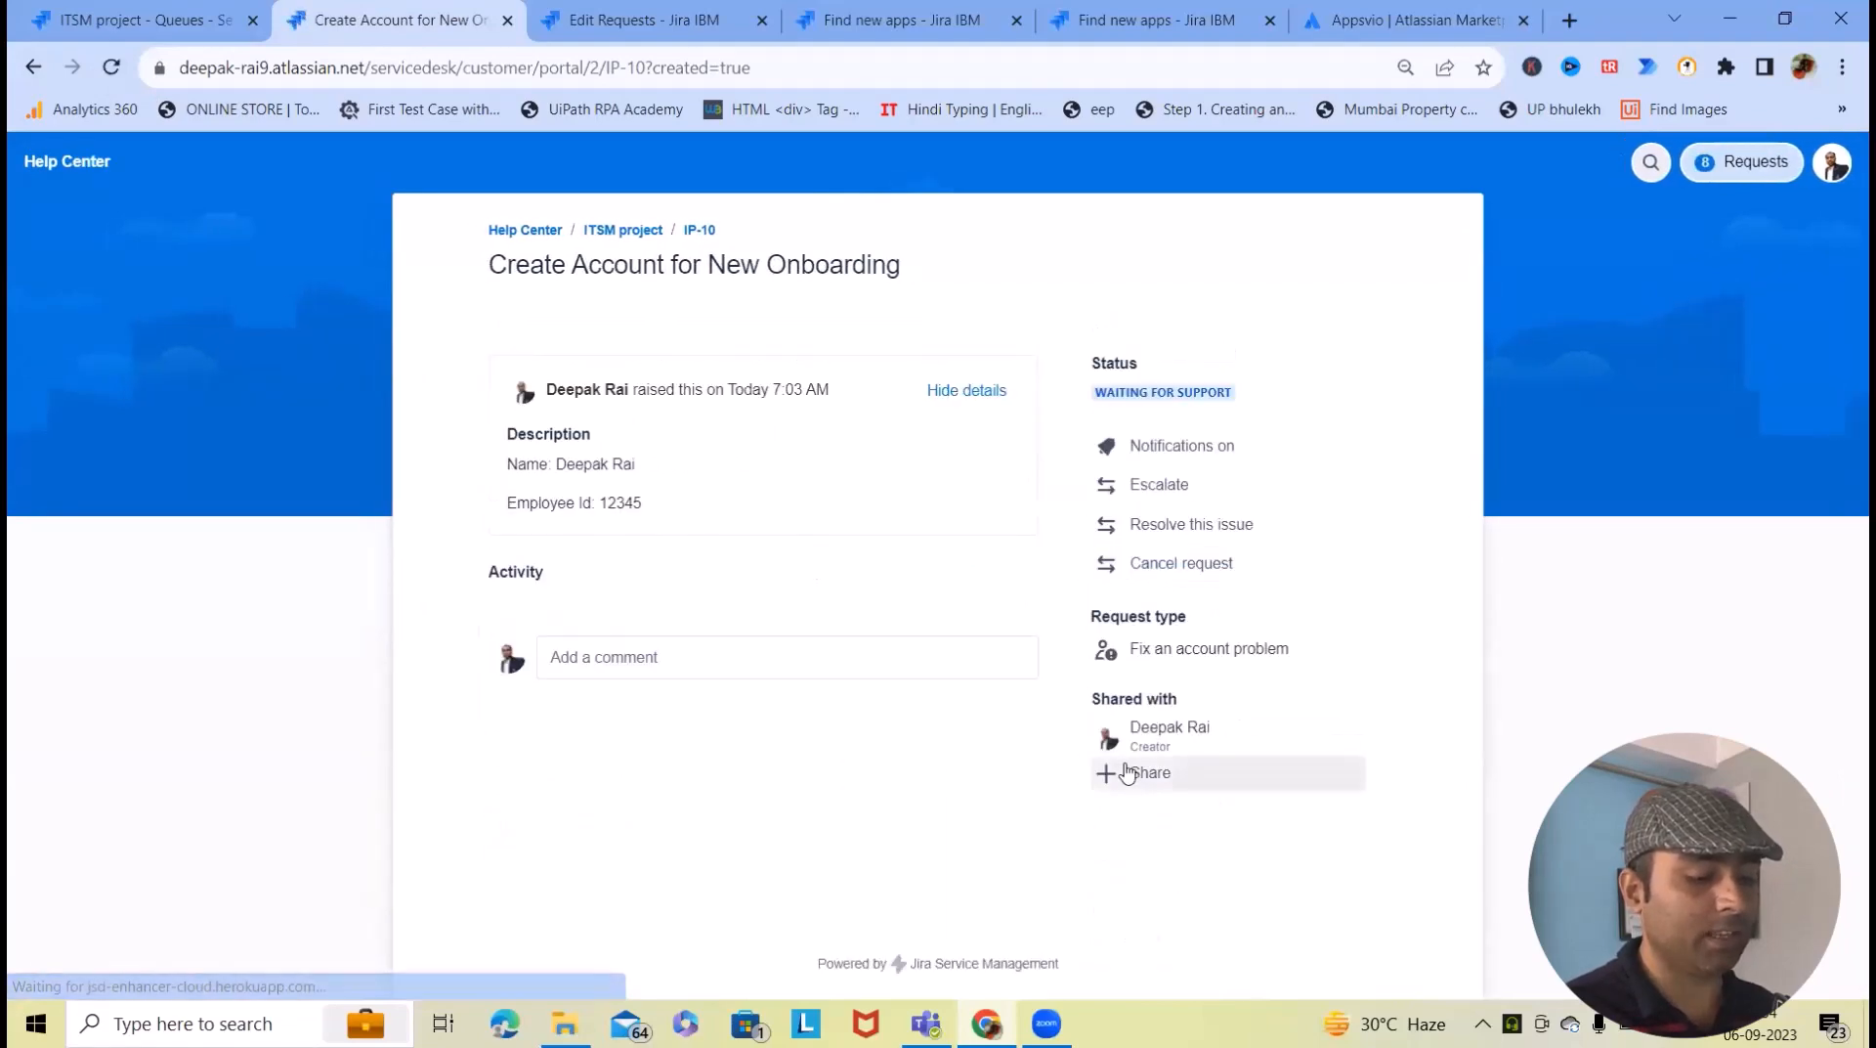
- Scroll the portal request to check the SAP banner and its progress steps
{"action": "scroll", "coordinate": [1065, 637], "scroll_direction": "down", "scroll_amount": 1}
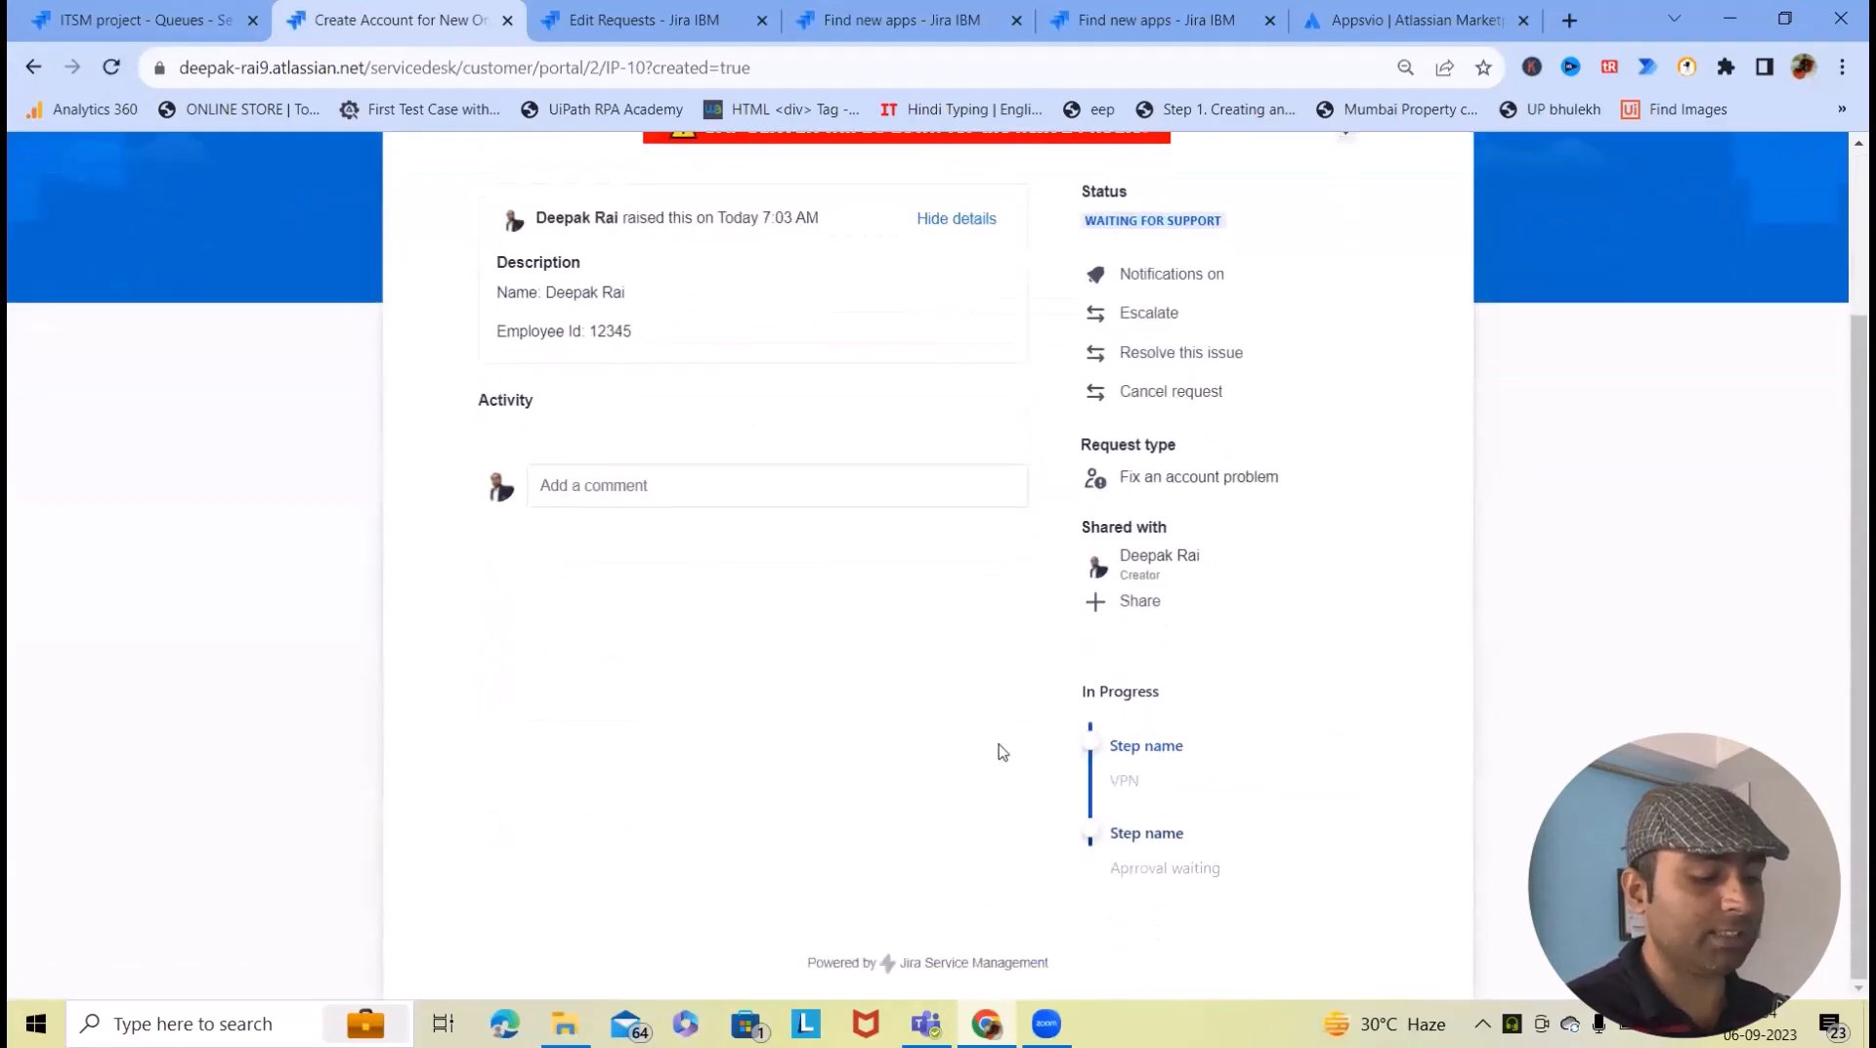
{"action": "scroll", "coordinate": [990, 752], "scroll_direction": "down", "scroll_amount": 2}
{"action": "scroll", "coordinate": [990, 752], "scroll_direction": "down", "scroll_amount": 1}
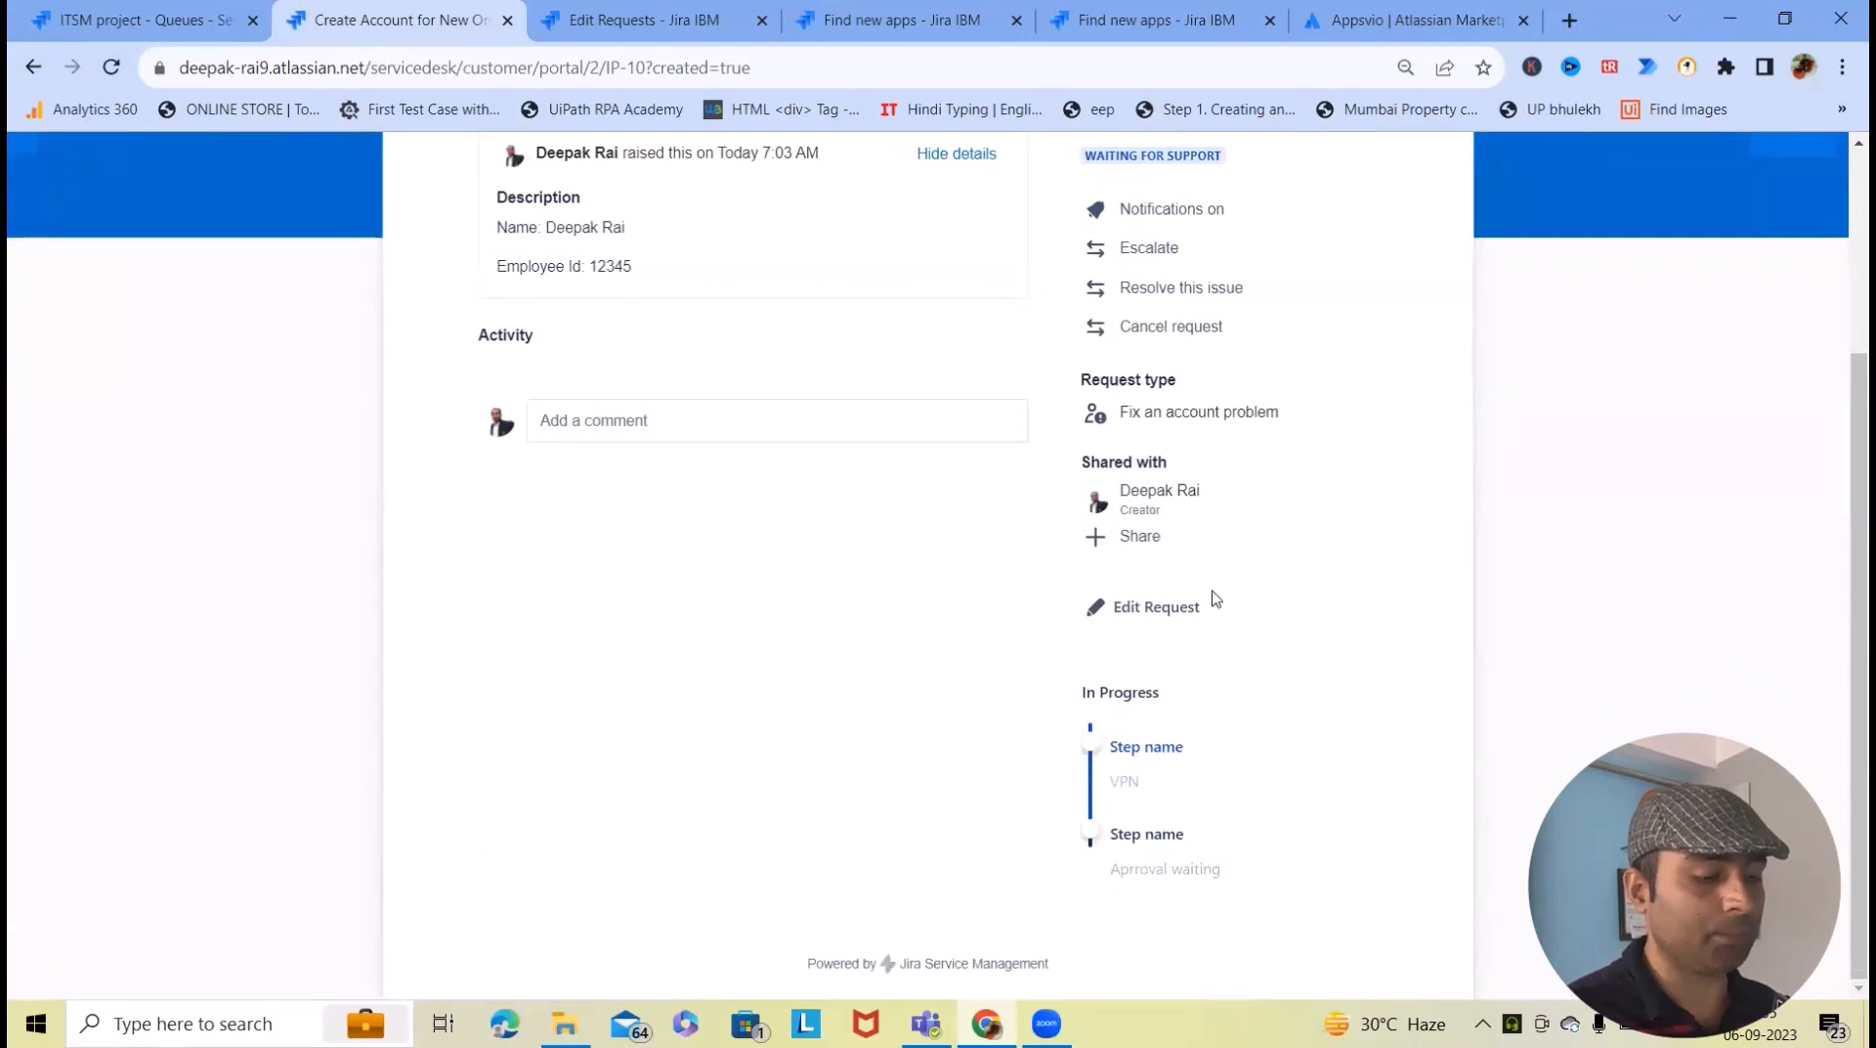
{"action": "scroll", "coordinate": [1157, 677], "scroll_direction": "up", "scroll_amount": 3}
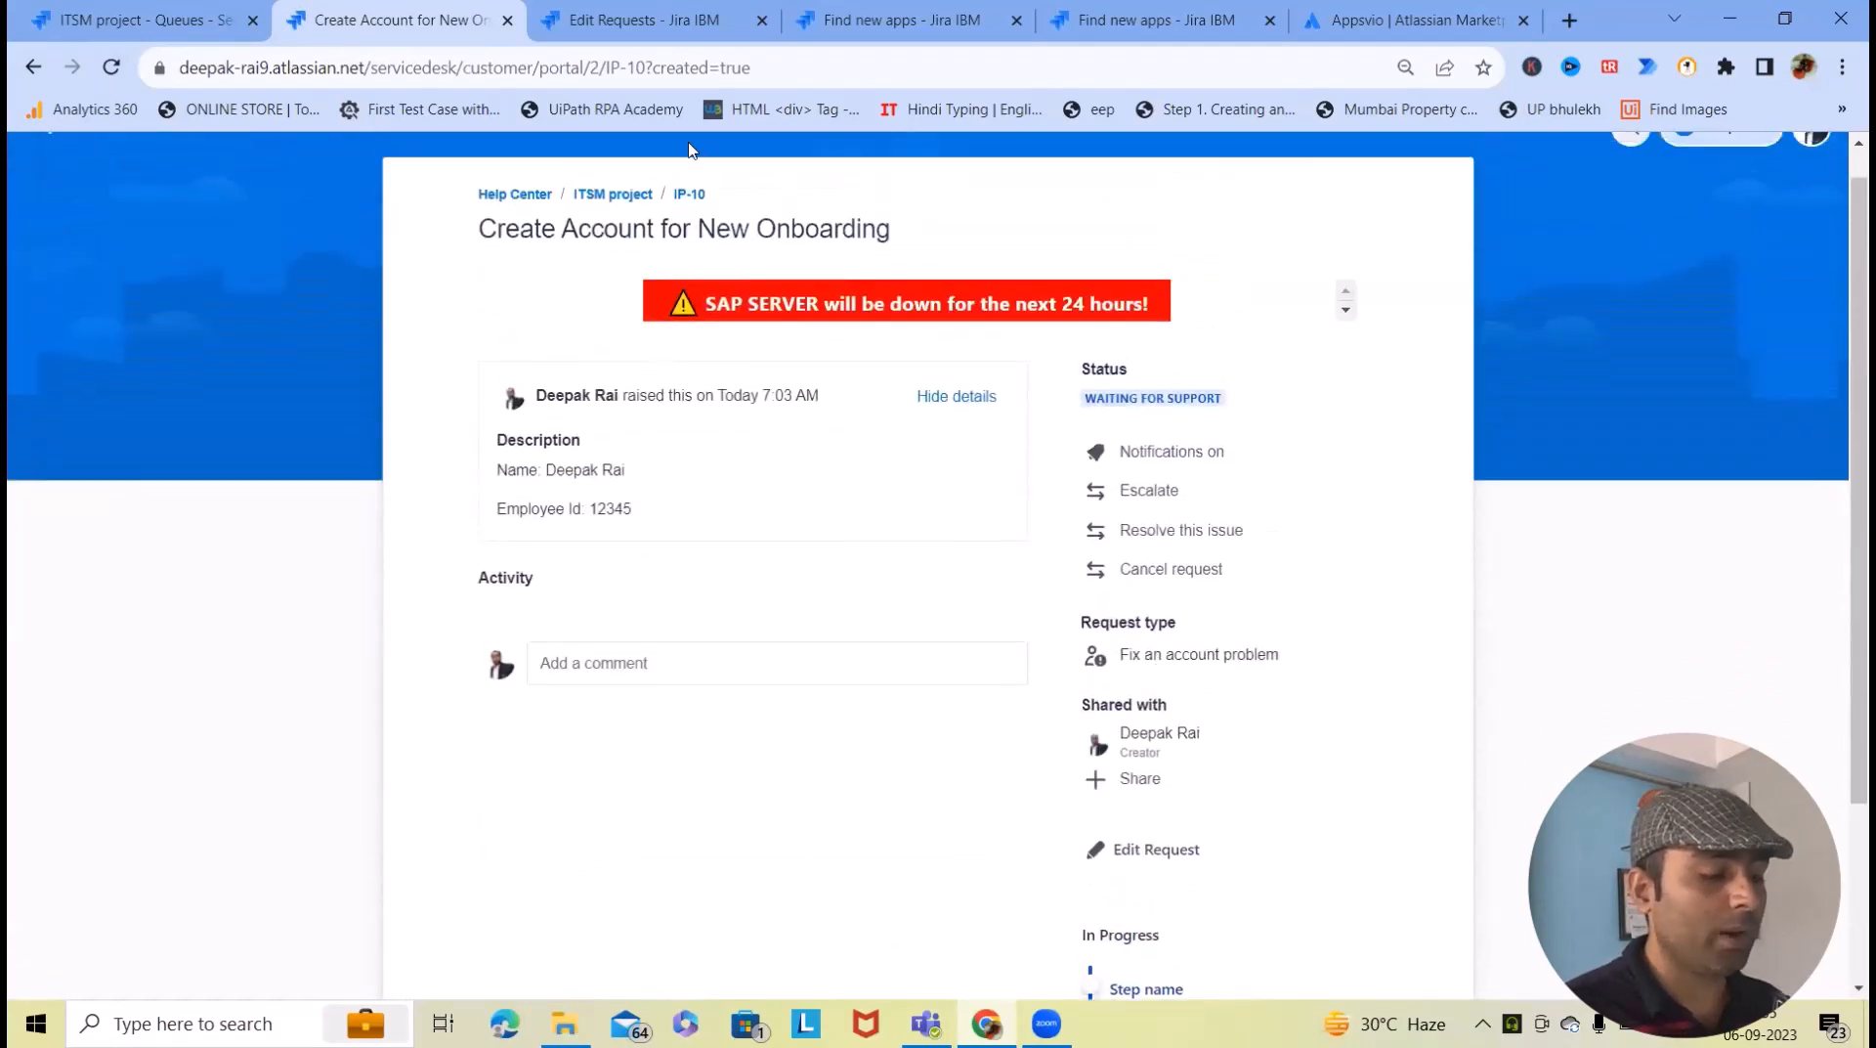
- Open the ITSM project's Request Steps configuration page
{"action": "left_click", "coordinate": [629, 18]}
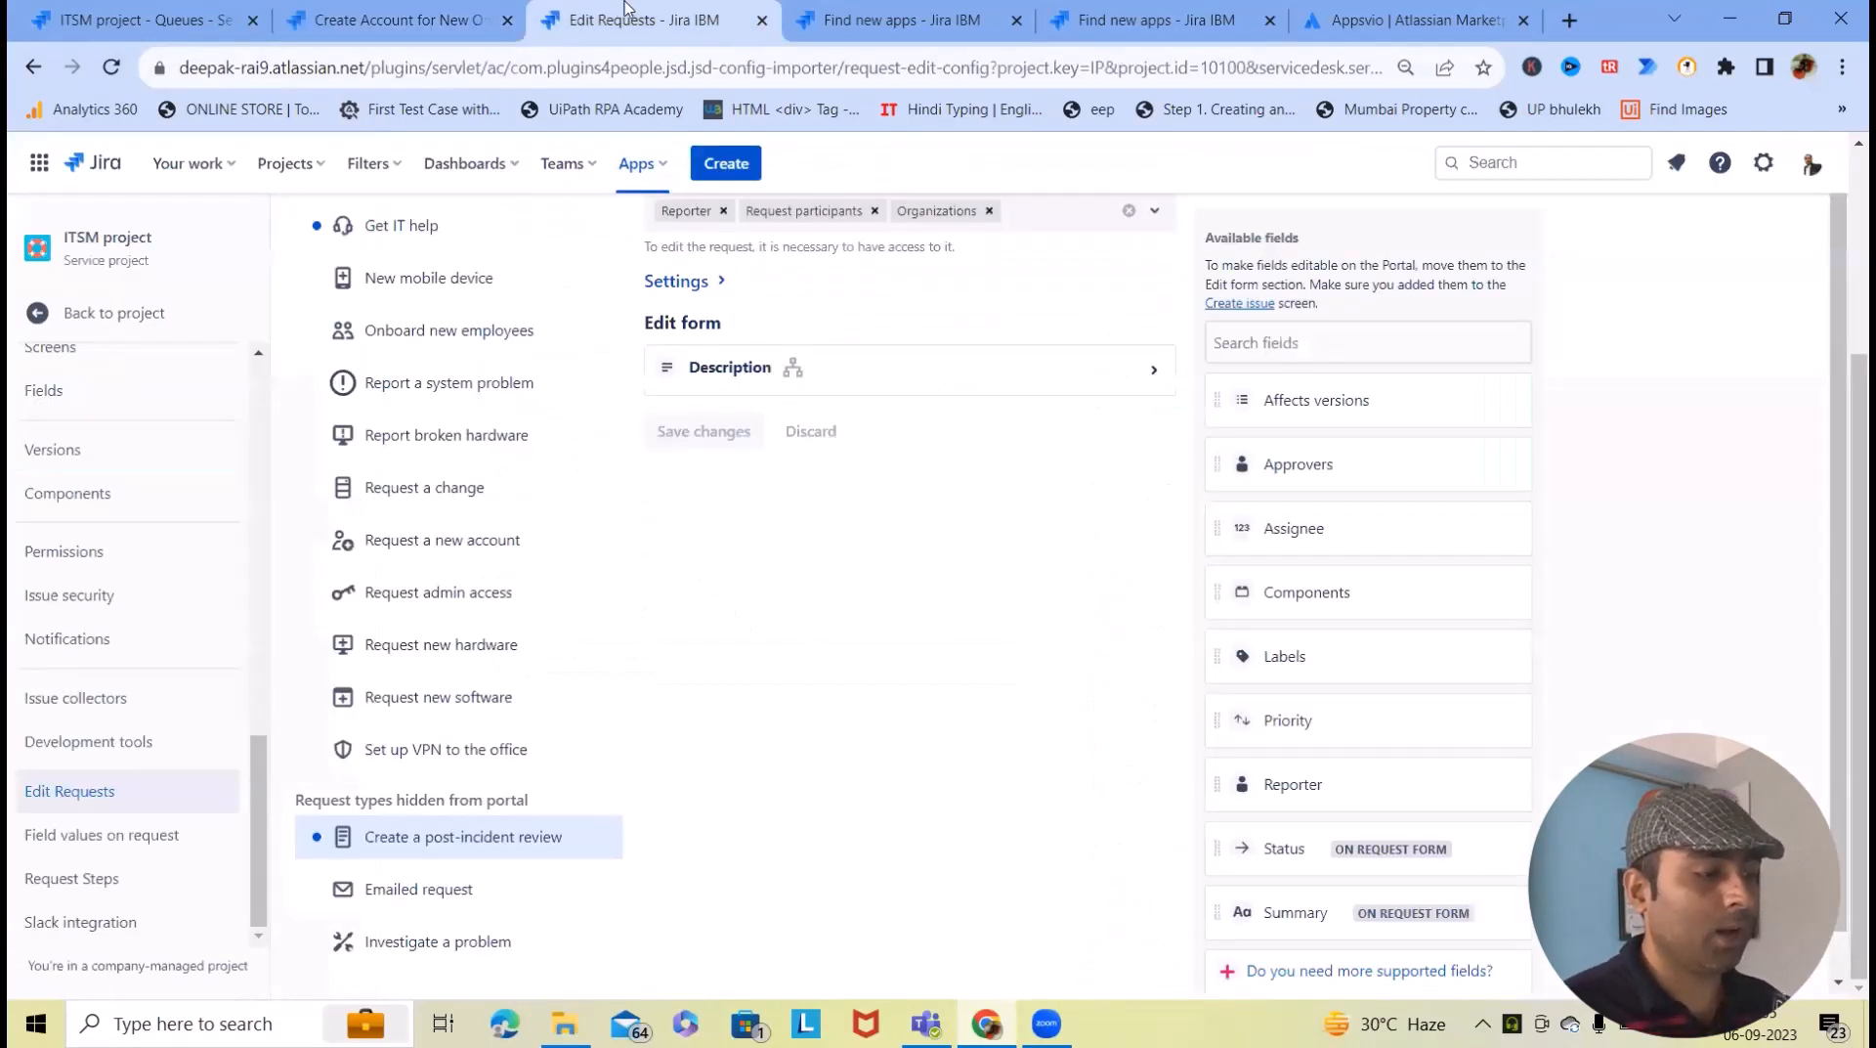
{"action": "left_click", "coordinate": [95, 885]}
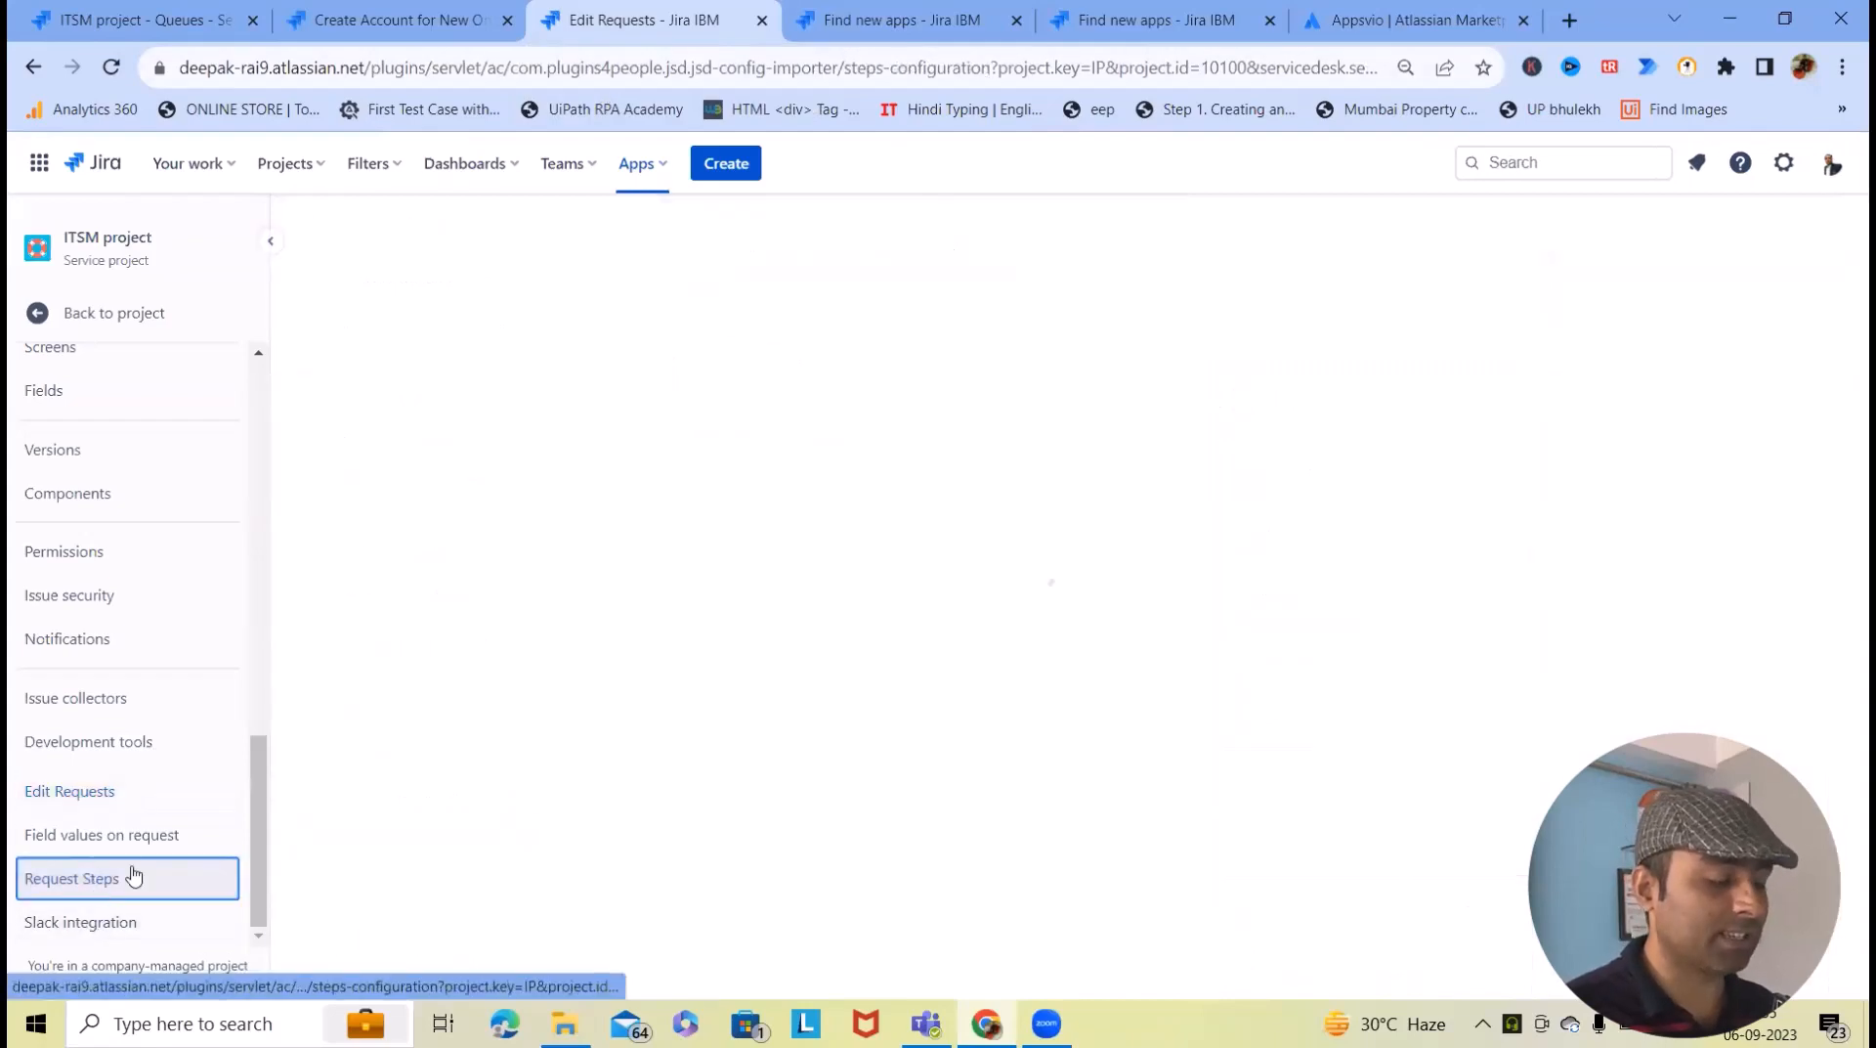
{"action": "left_click", "coordinate": [883, 19]}
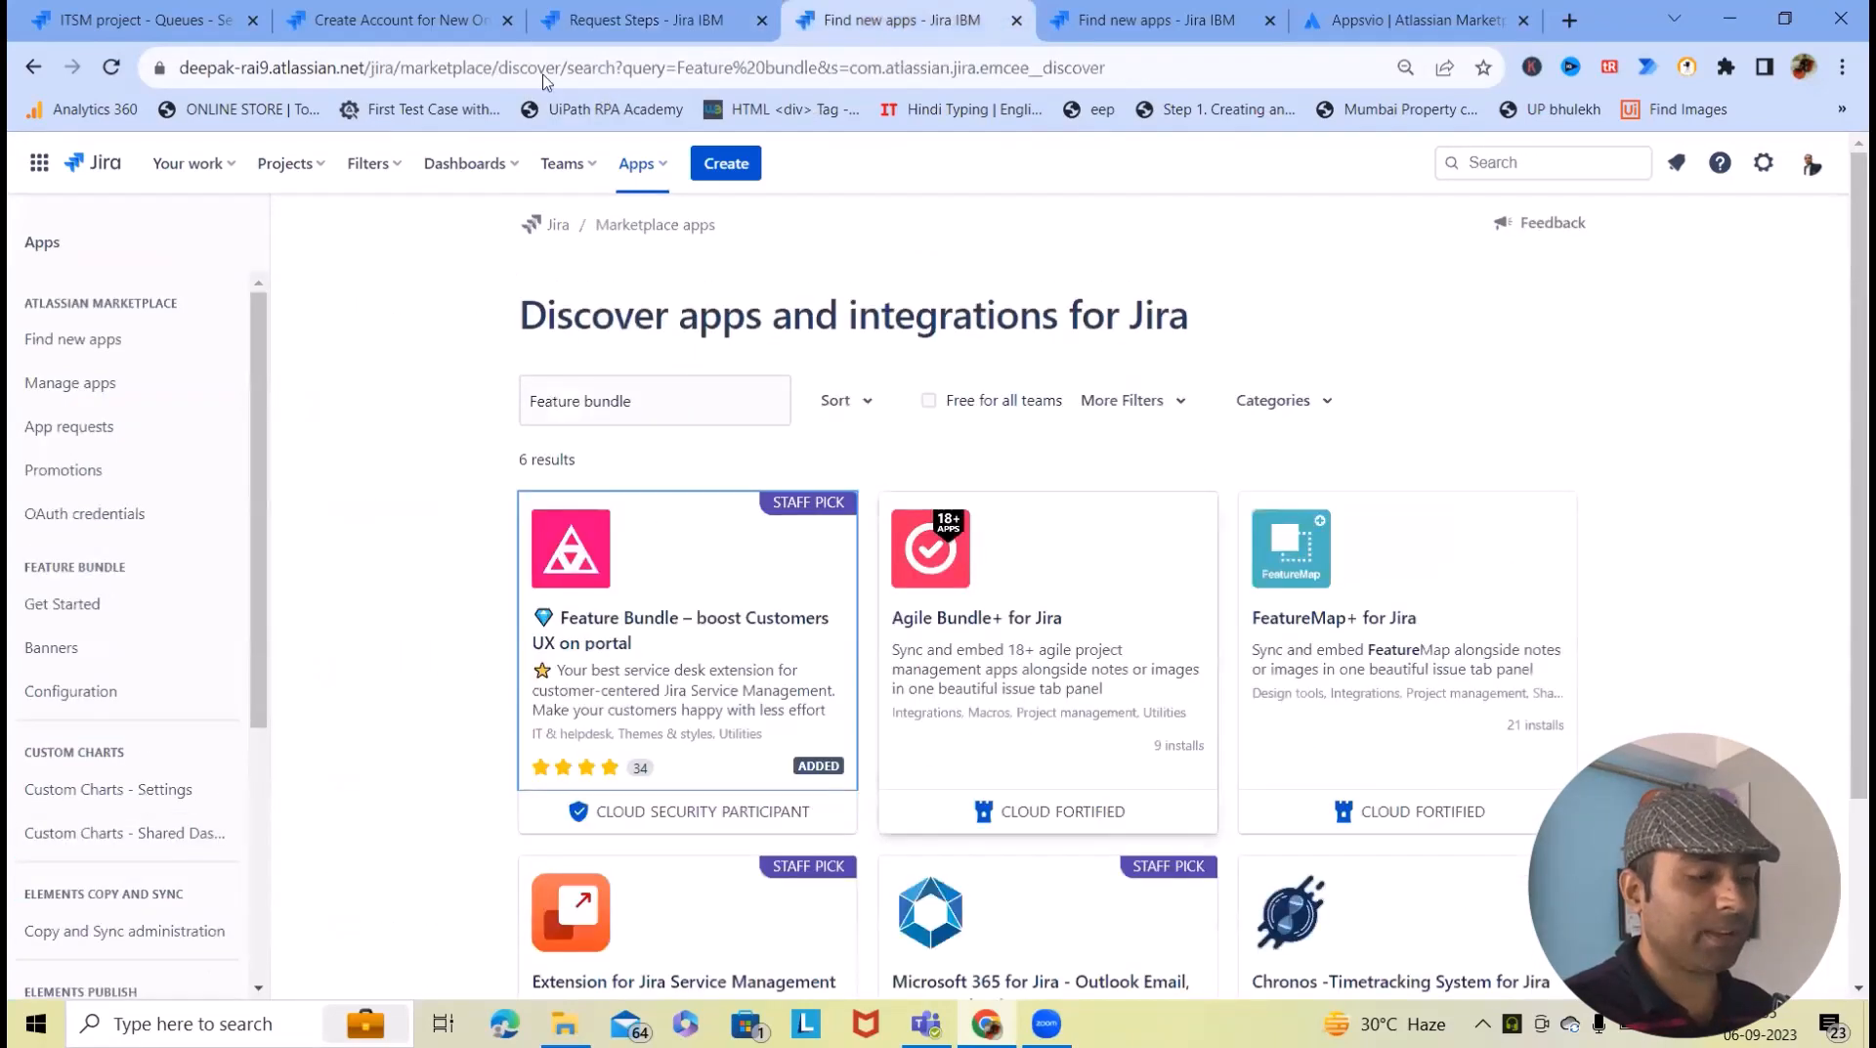
{"action": "left_click", "coordinate": [390, 20]}
{"action": "scroll", "coordinate": [1310, 758], "scroll_direction": "down", "scroll_amount": 3}
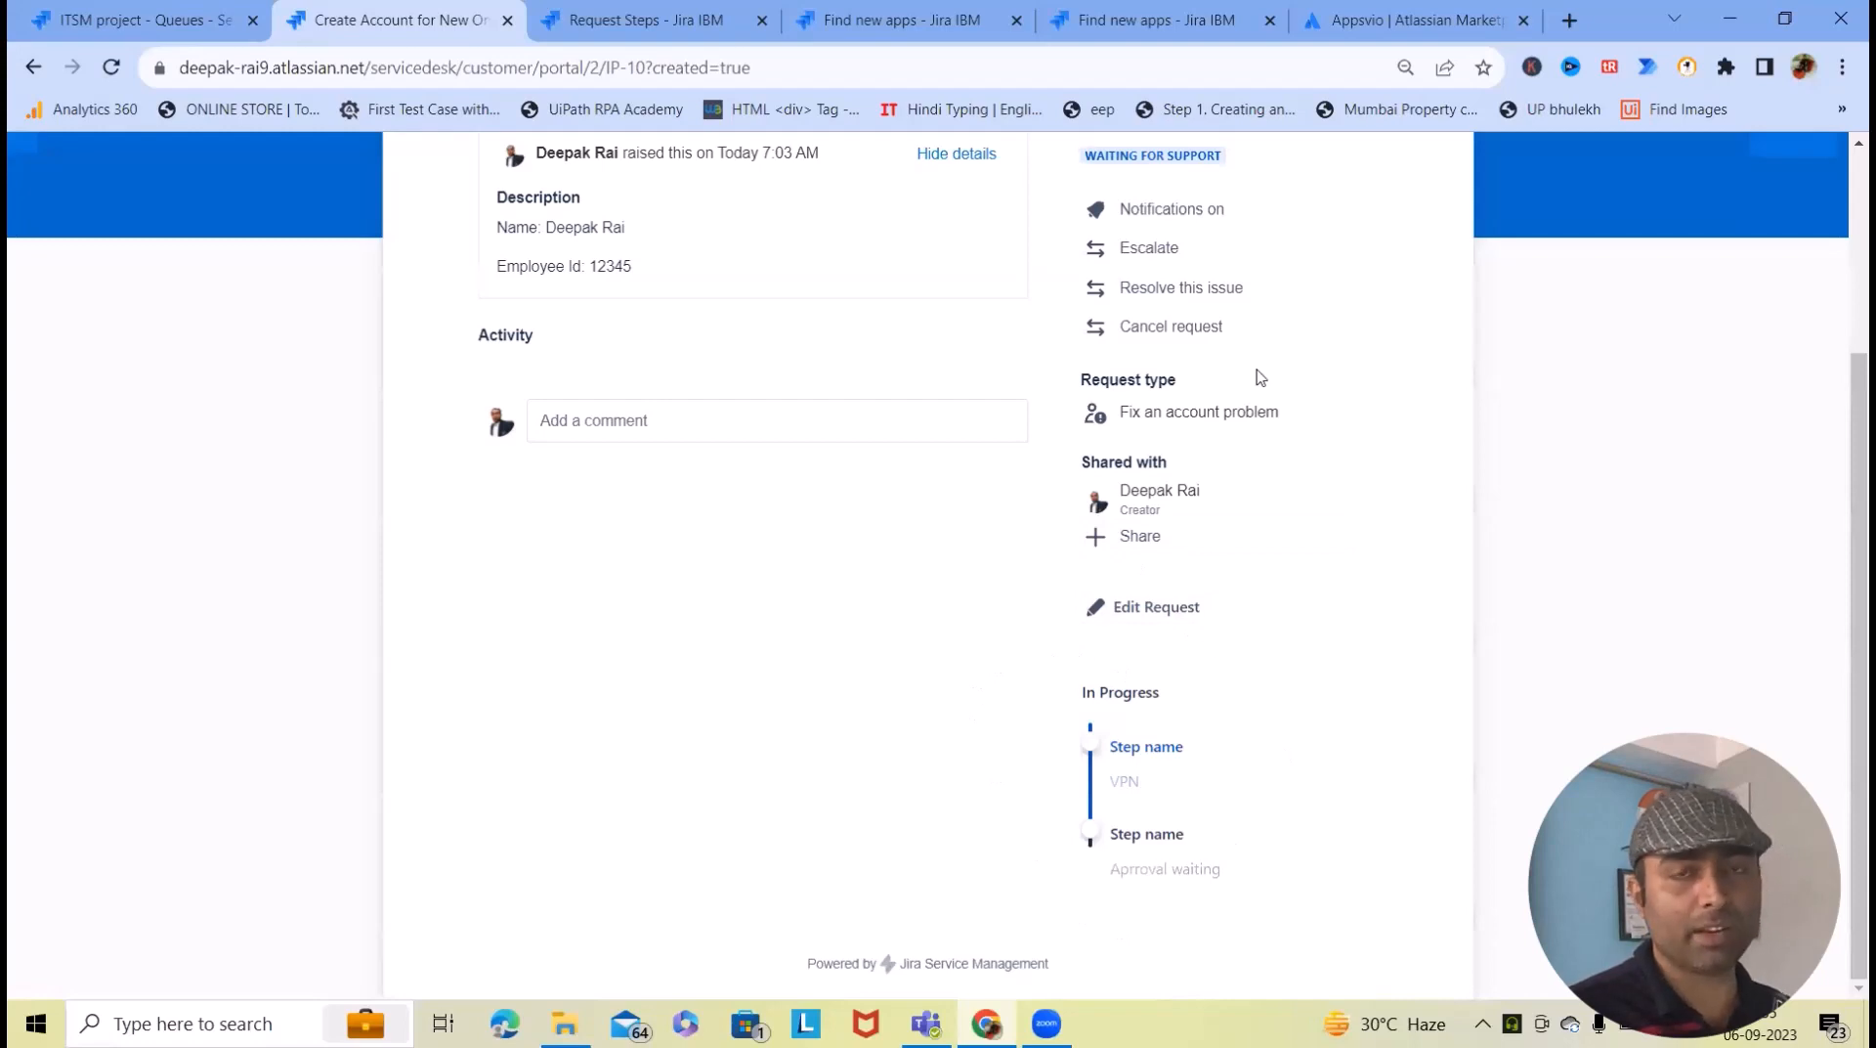
{"action": "left_click", "coordinate": [645, 20]}
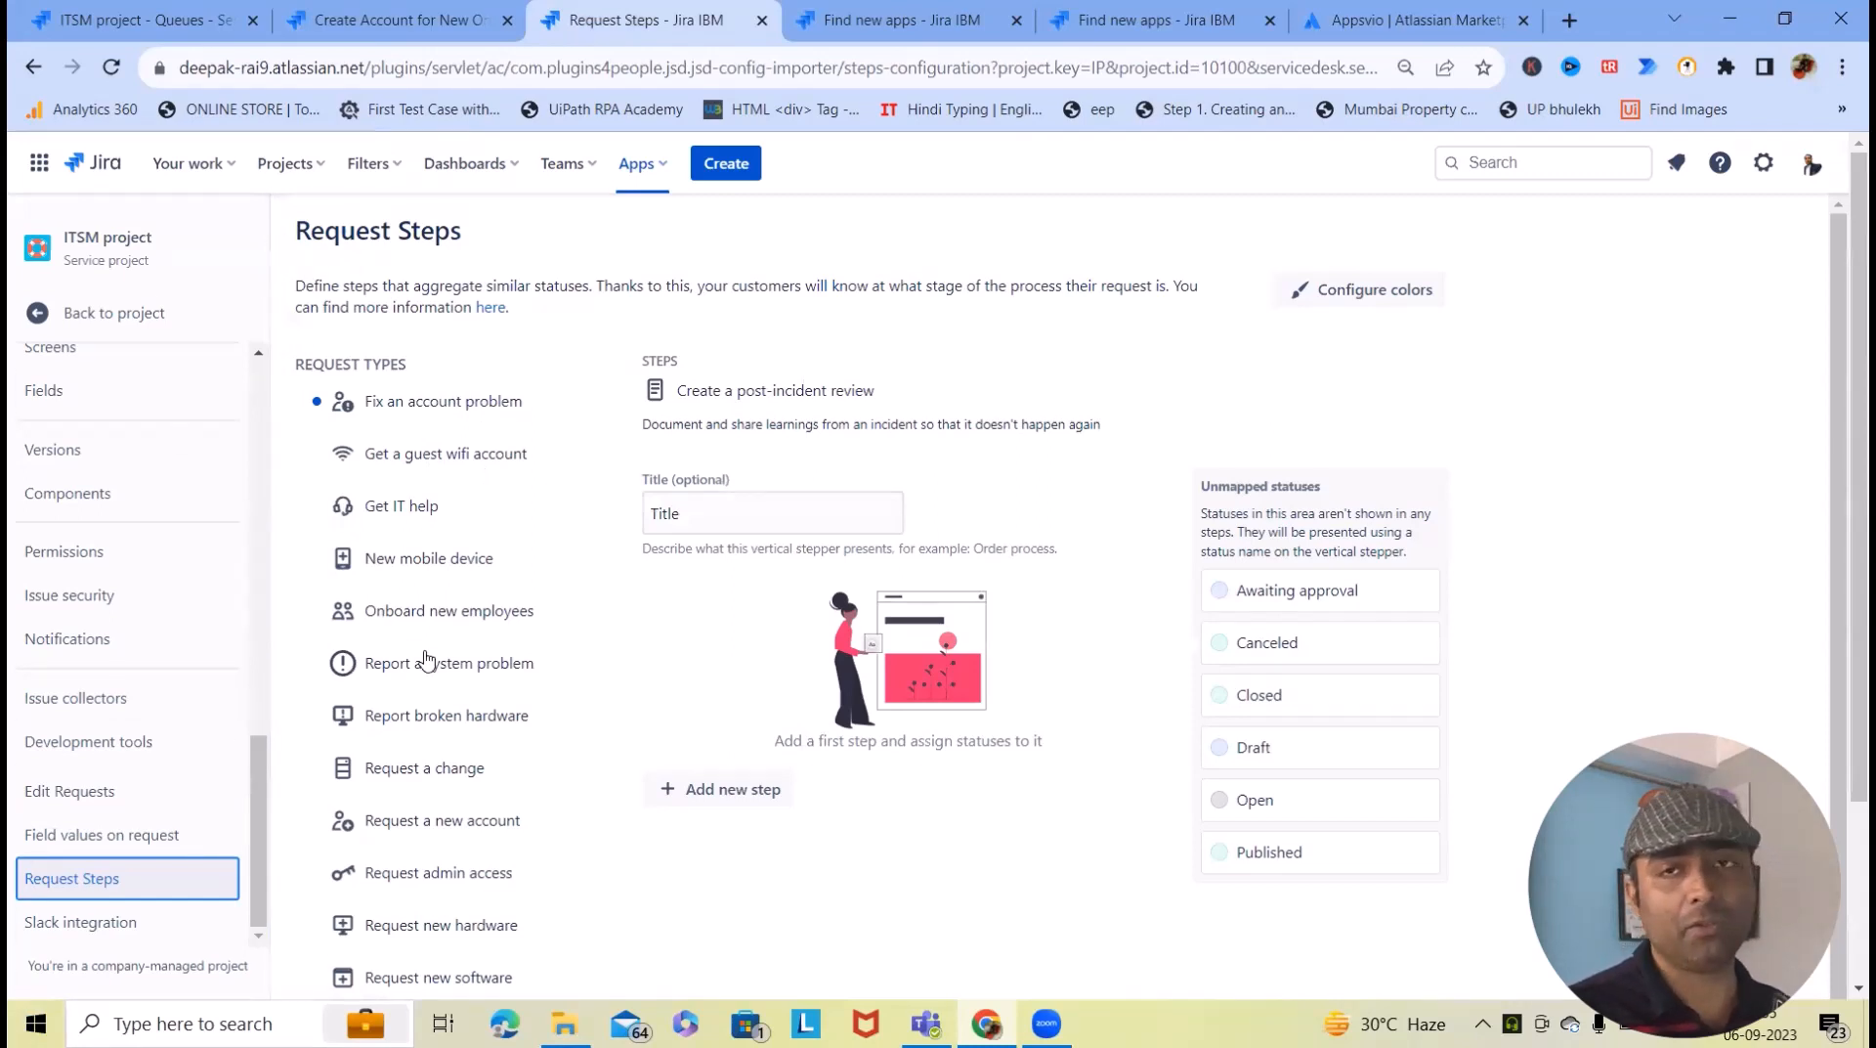
- Show the Fix an account problem steps and set the VPN step's statuses to Escalated and Resolved
{"action": "left_click", "coordinate": [408, 403]}
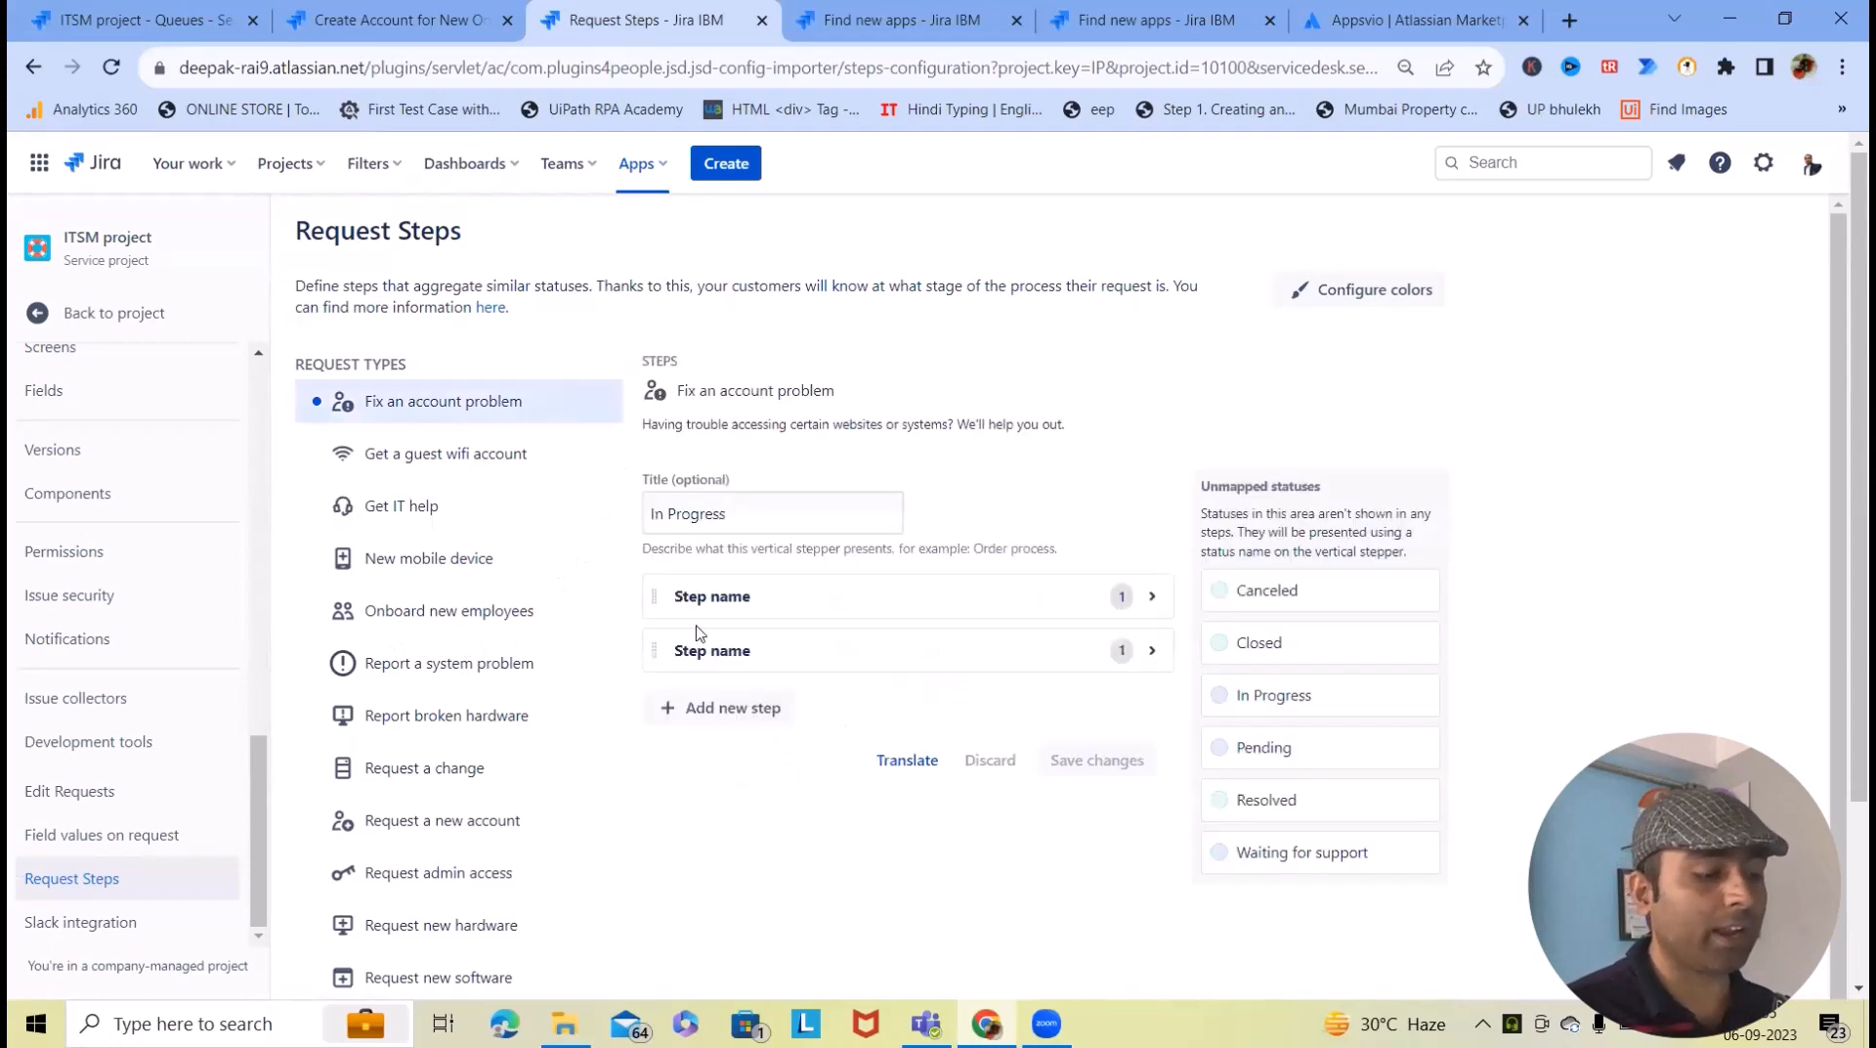
{"action": "left_click", "coordinate": [851, 597]}
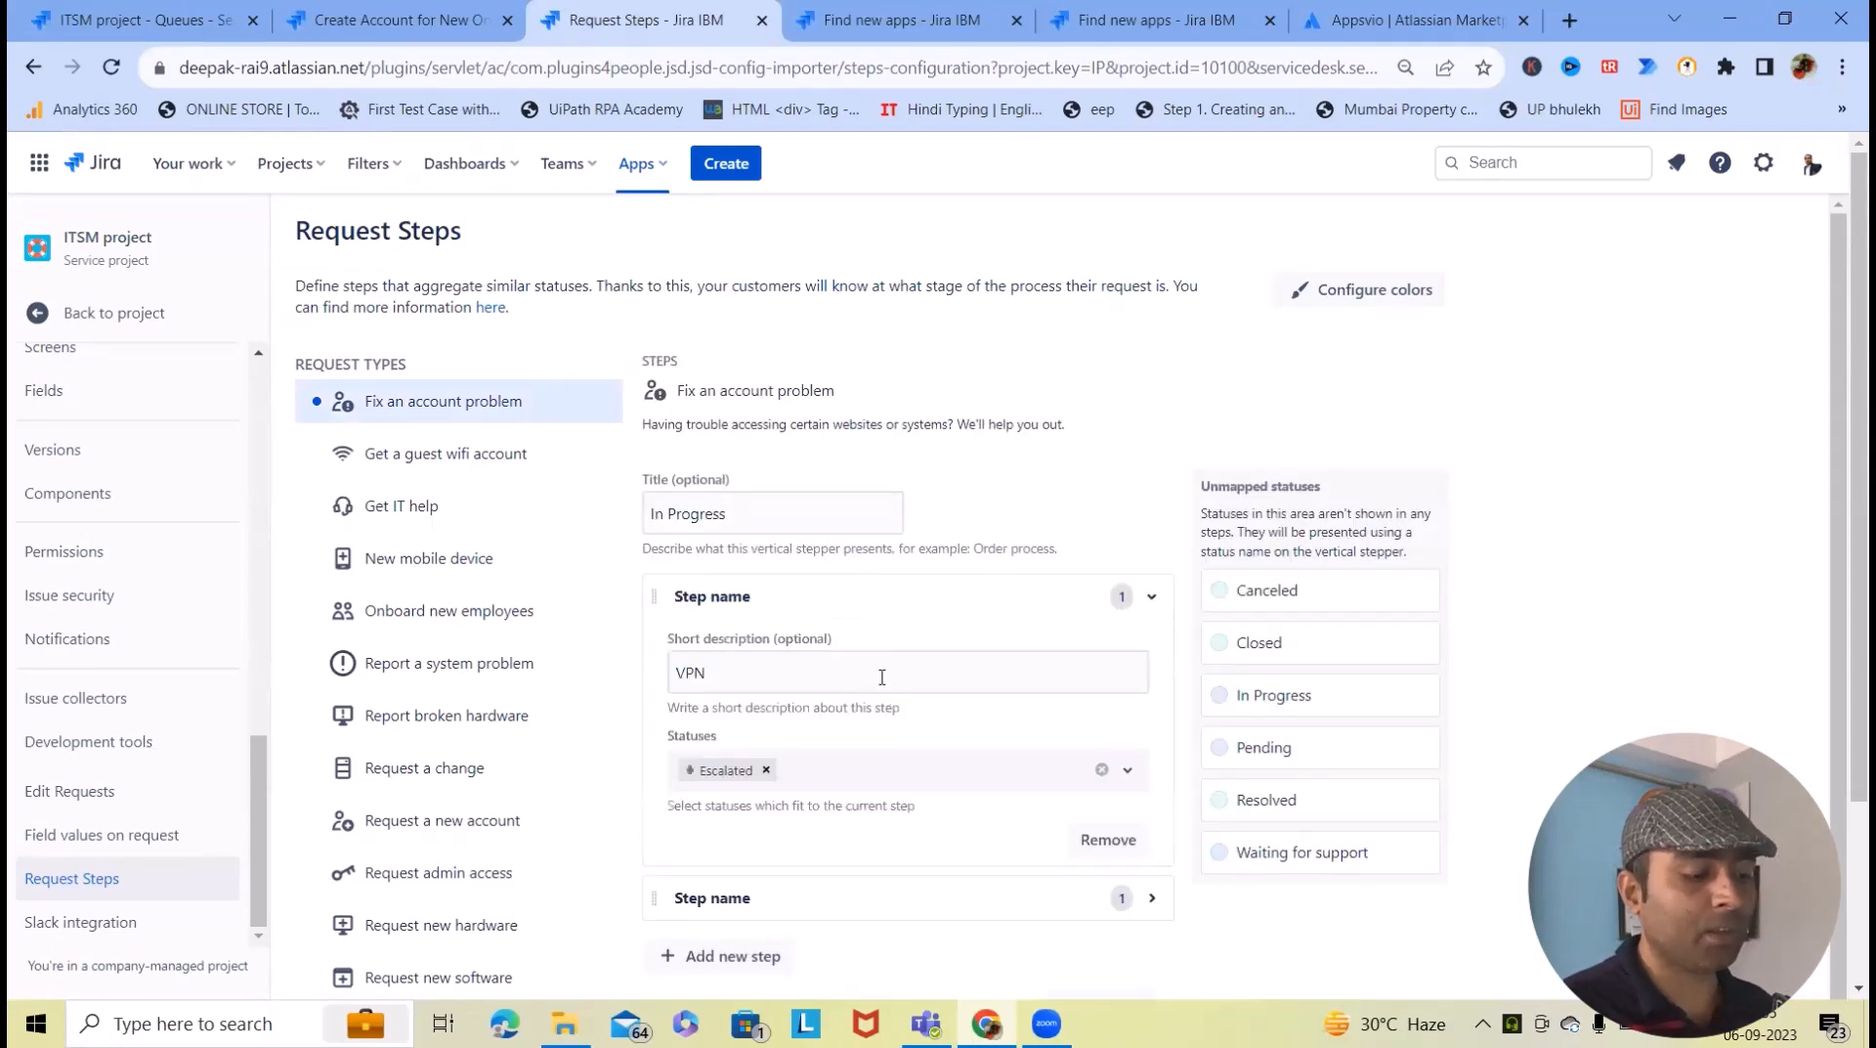
{"action": "scroll", "coordinate": [883, 674], "scroll_direction": "down", "scroll_amount": 1}
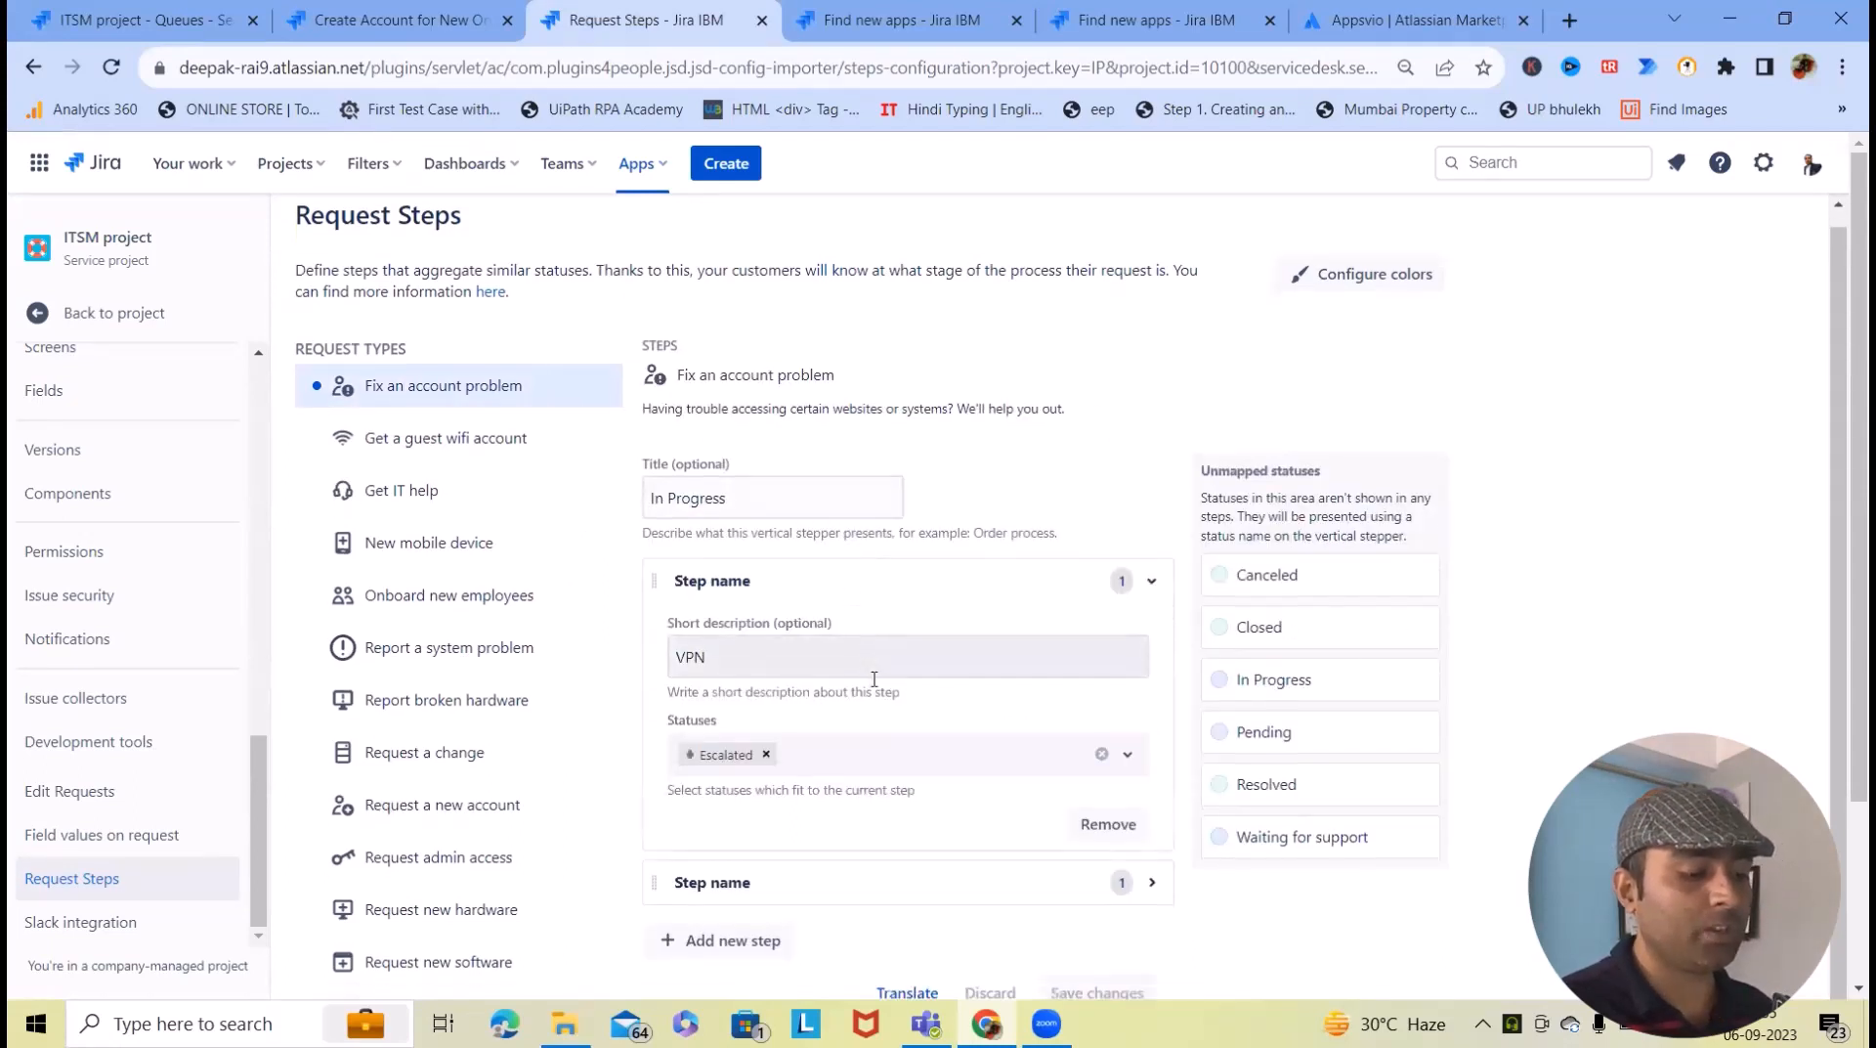
{"action": "left_click", "coordinate": [768, 663]}
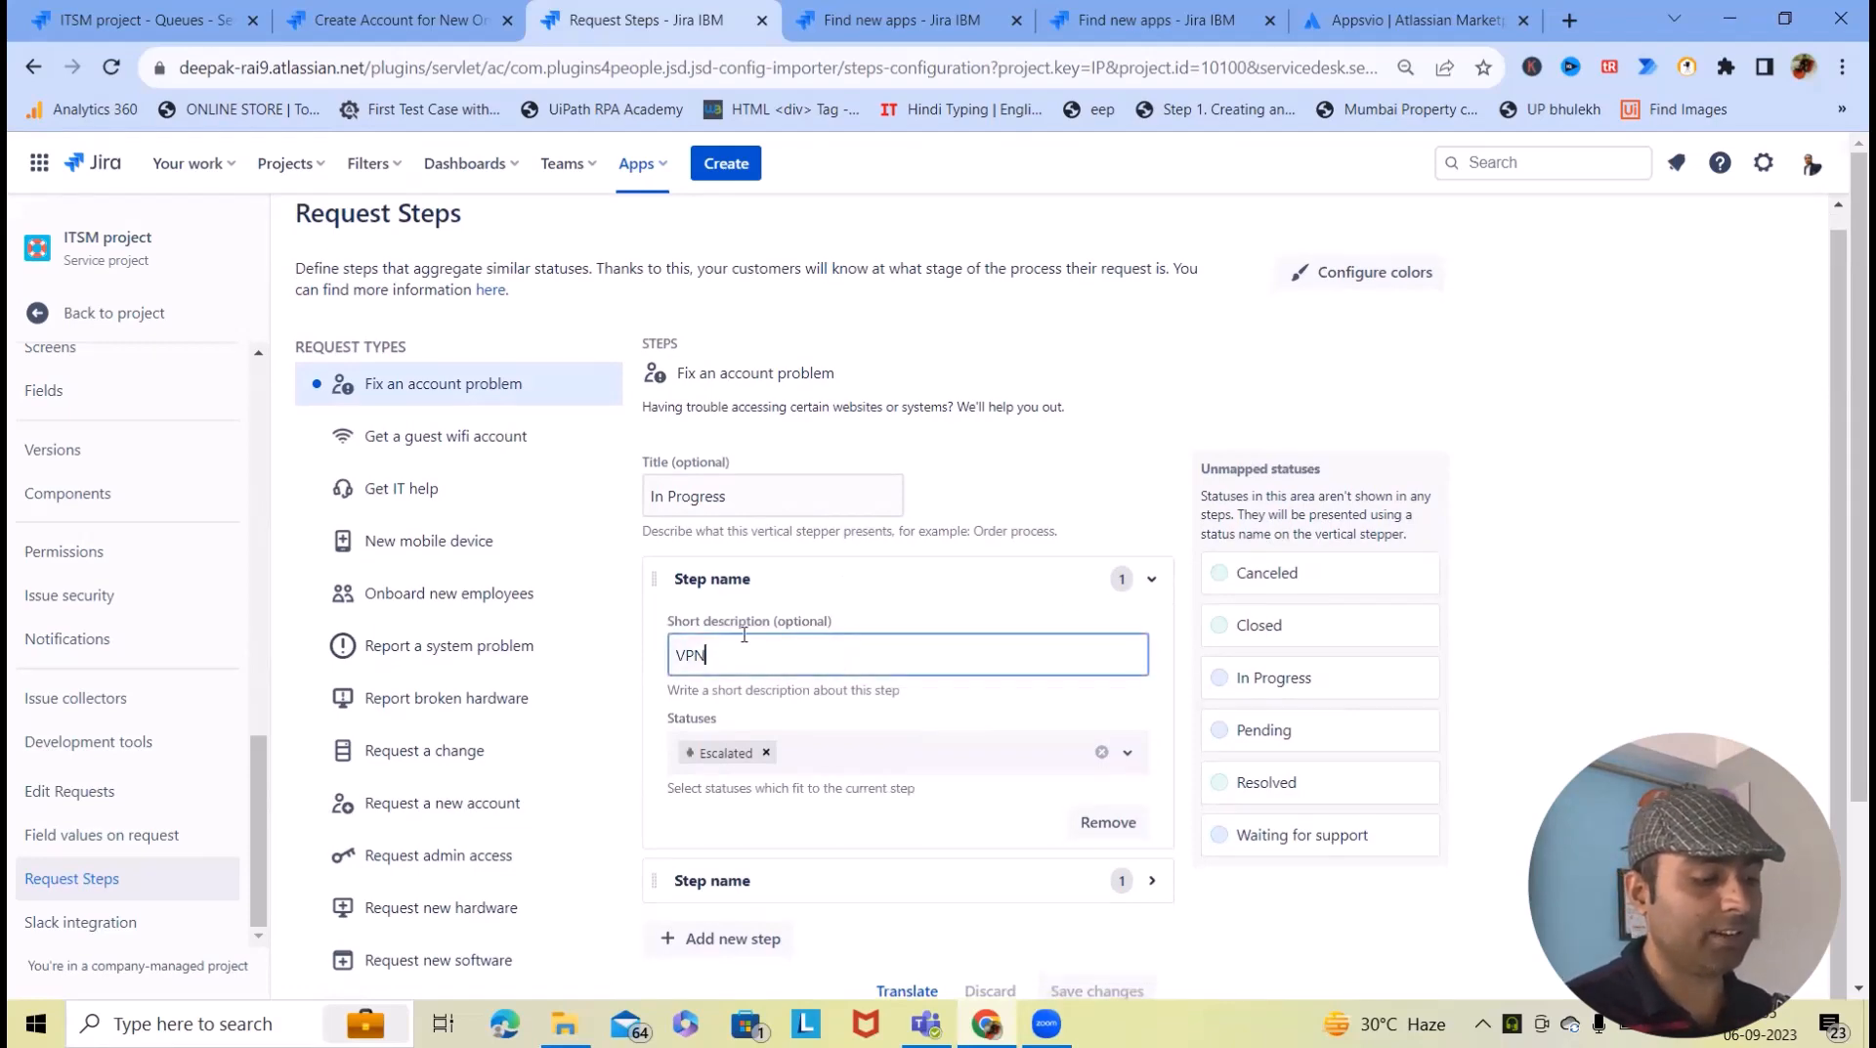
{"action": "scroll", "coordinate": [762, 611], "scroll_direction": "down", "scroll_amount": 2}
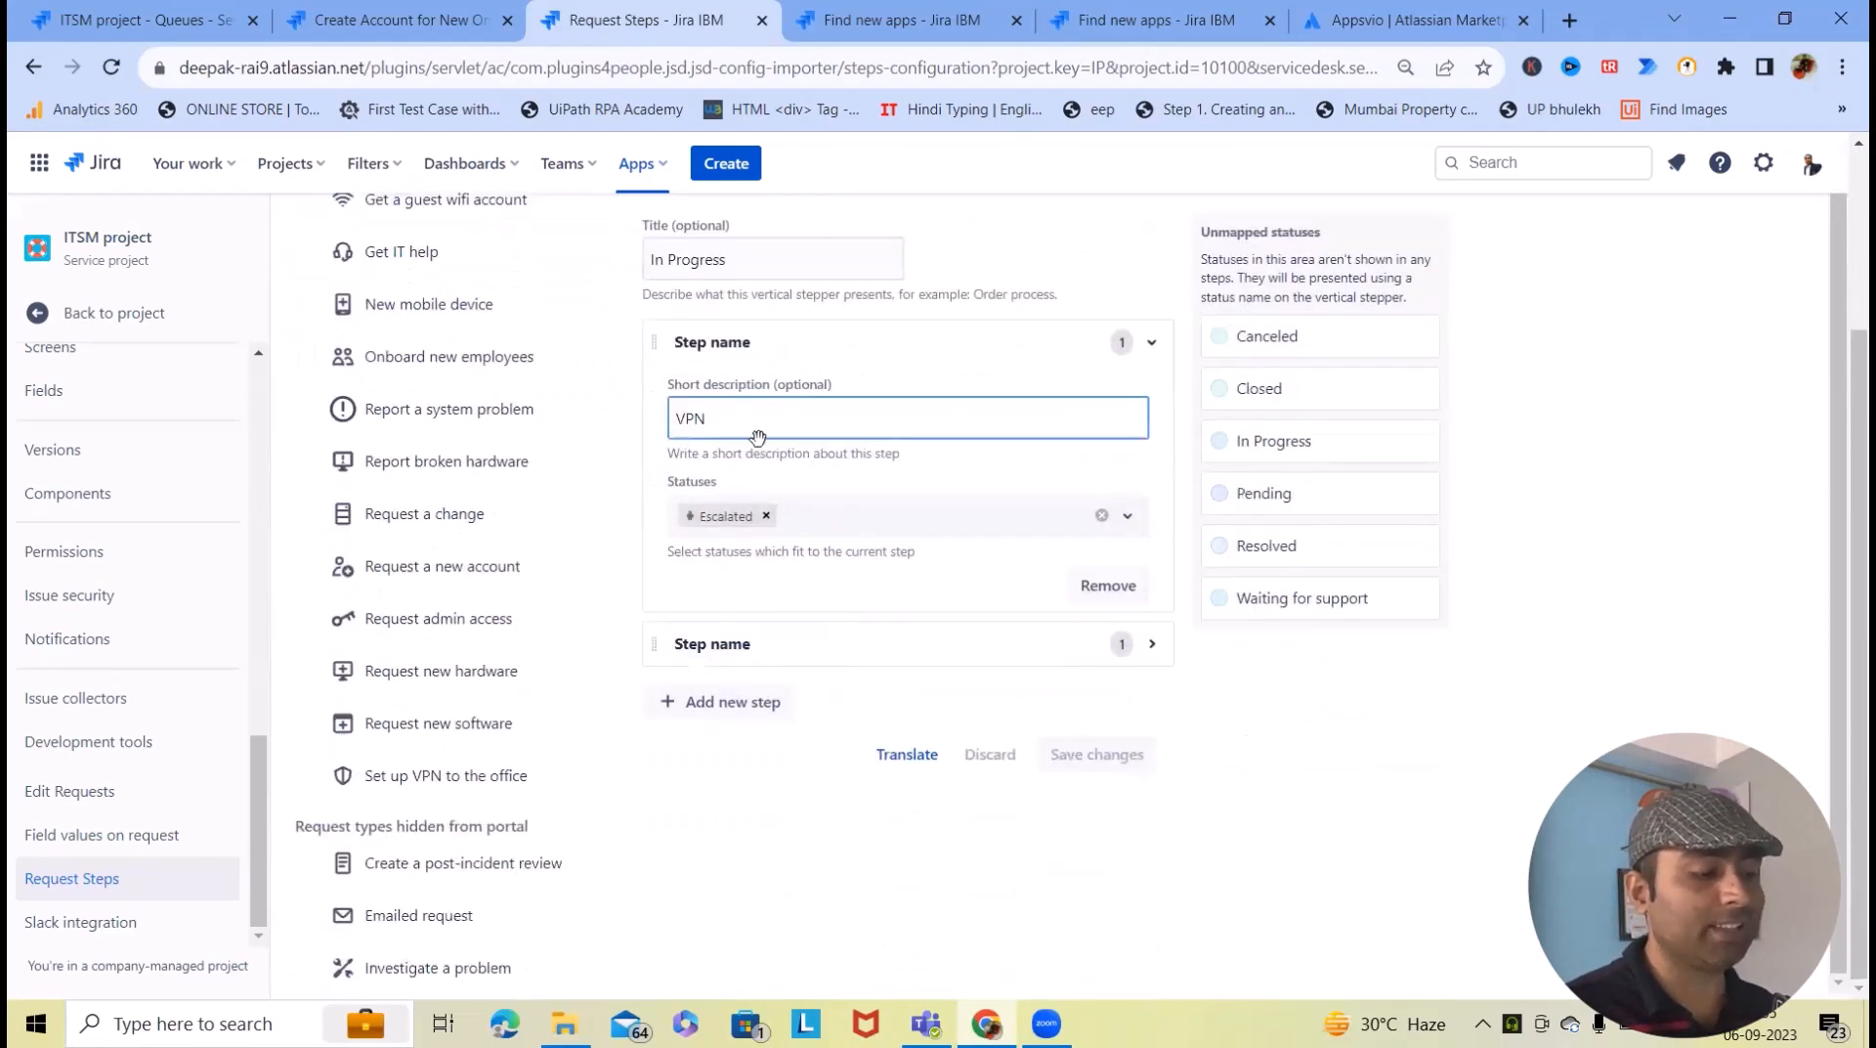
{"action": "left_click", "coordinate": [1072, 517]}
{"action": "left_click", "coordinate": [698, 711]}
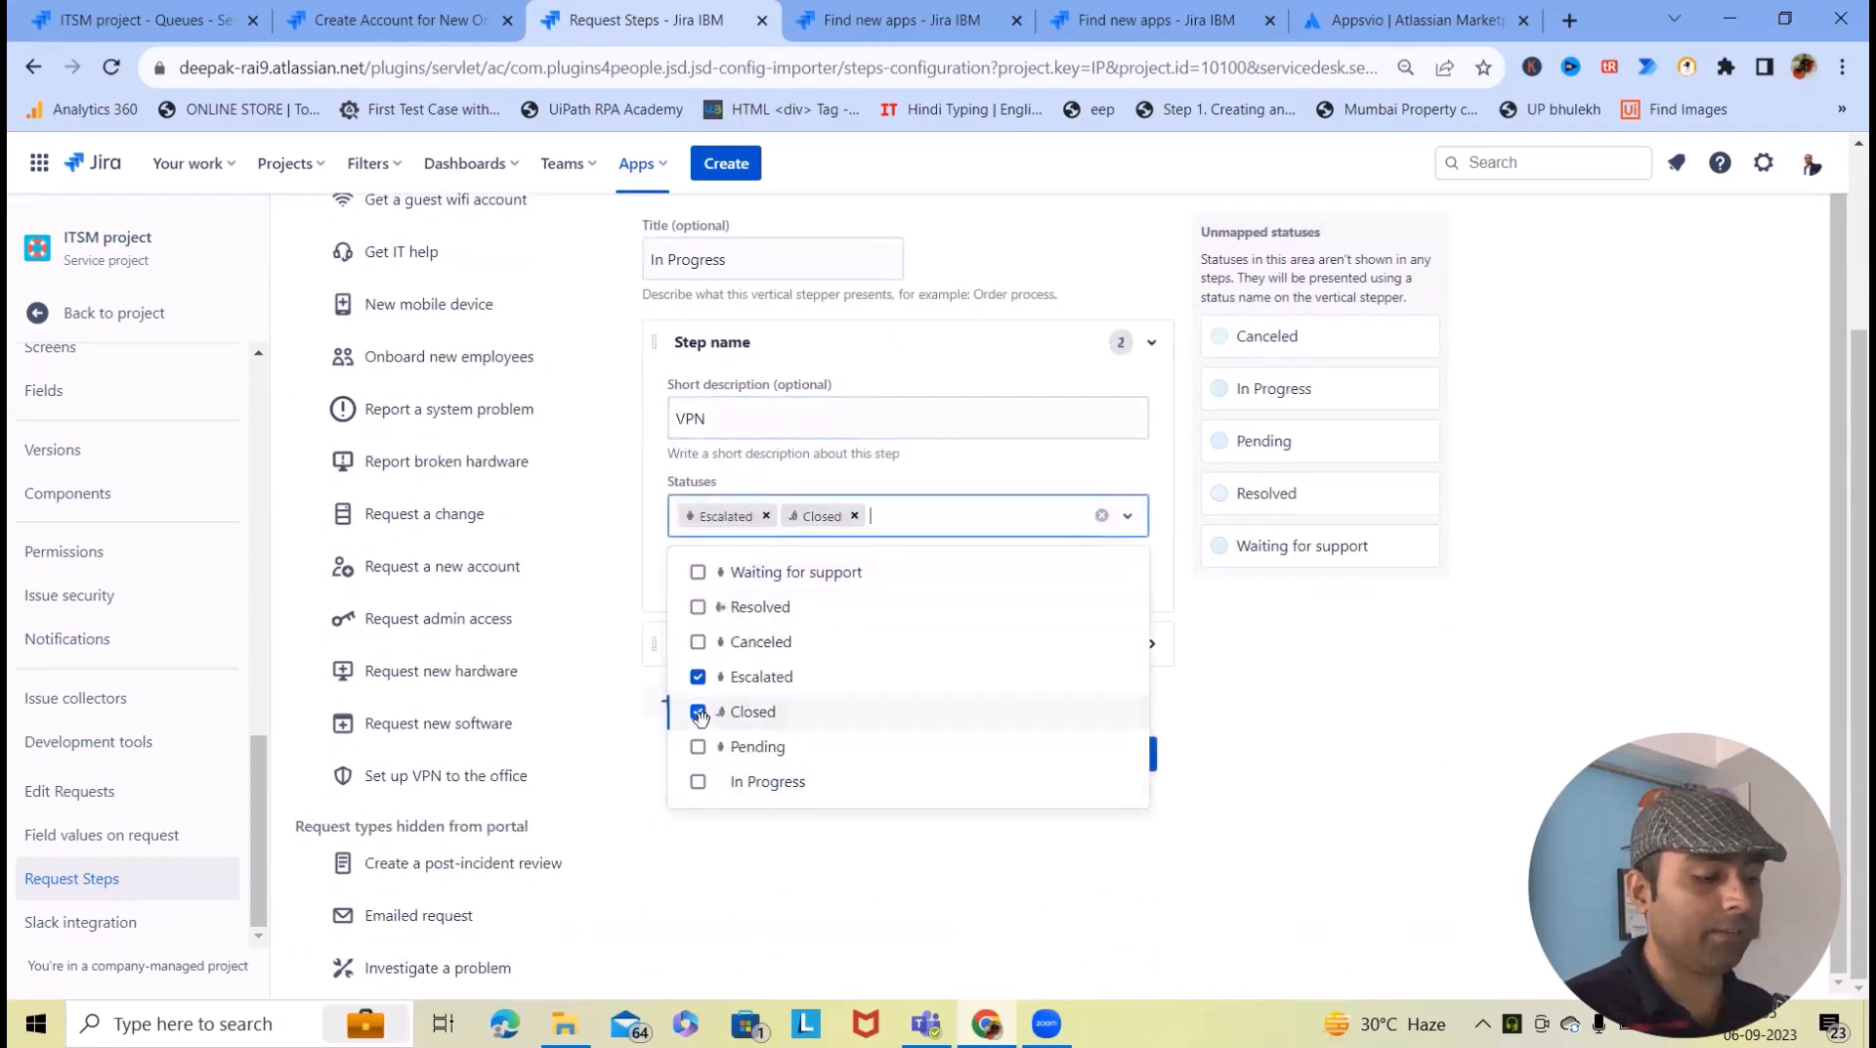
{"action": "left_click", "coordinate": [698, 712]}
{"action": "left_click", "coordinate": [698, 607]}
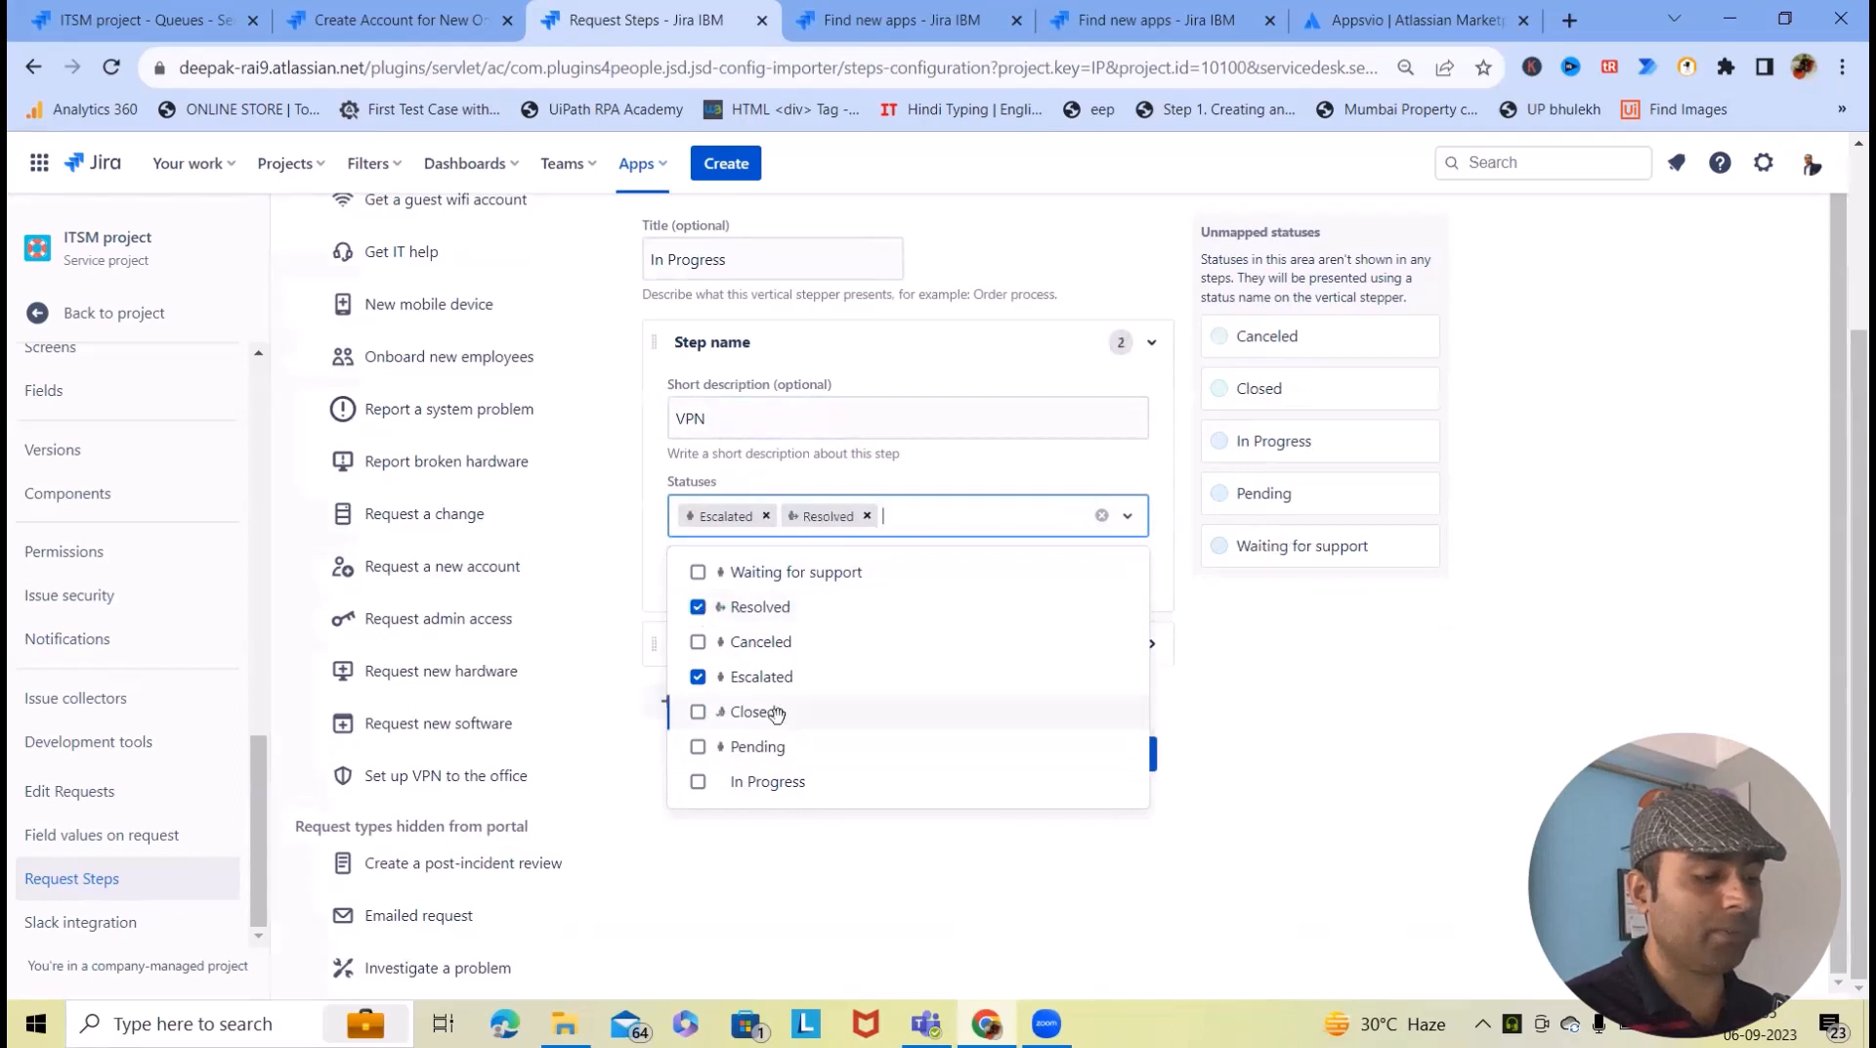
{"action": "left_click", "coordinate": [977, 874]}
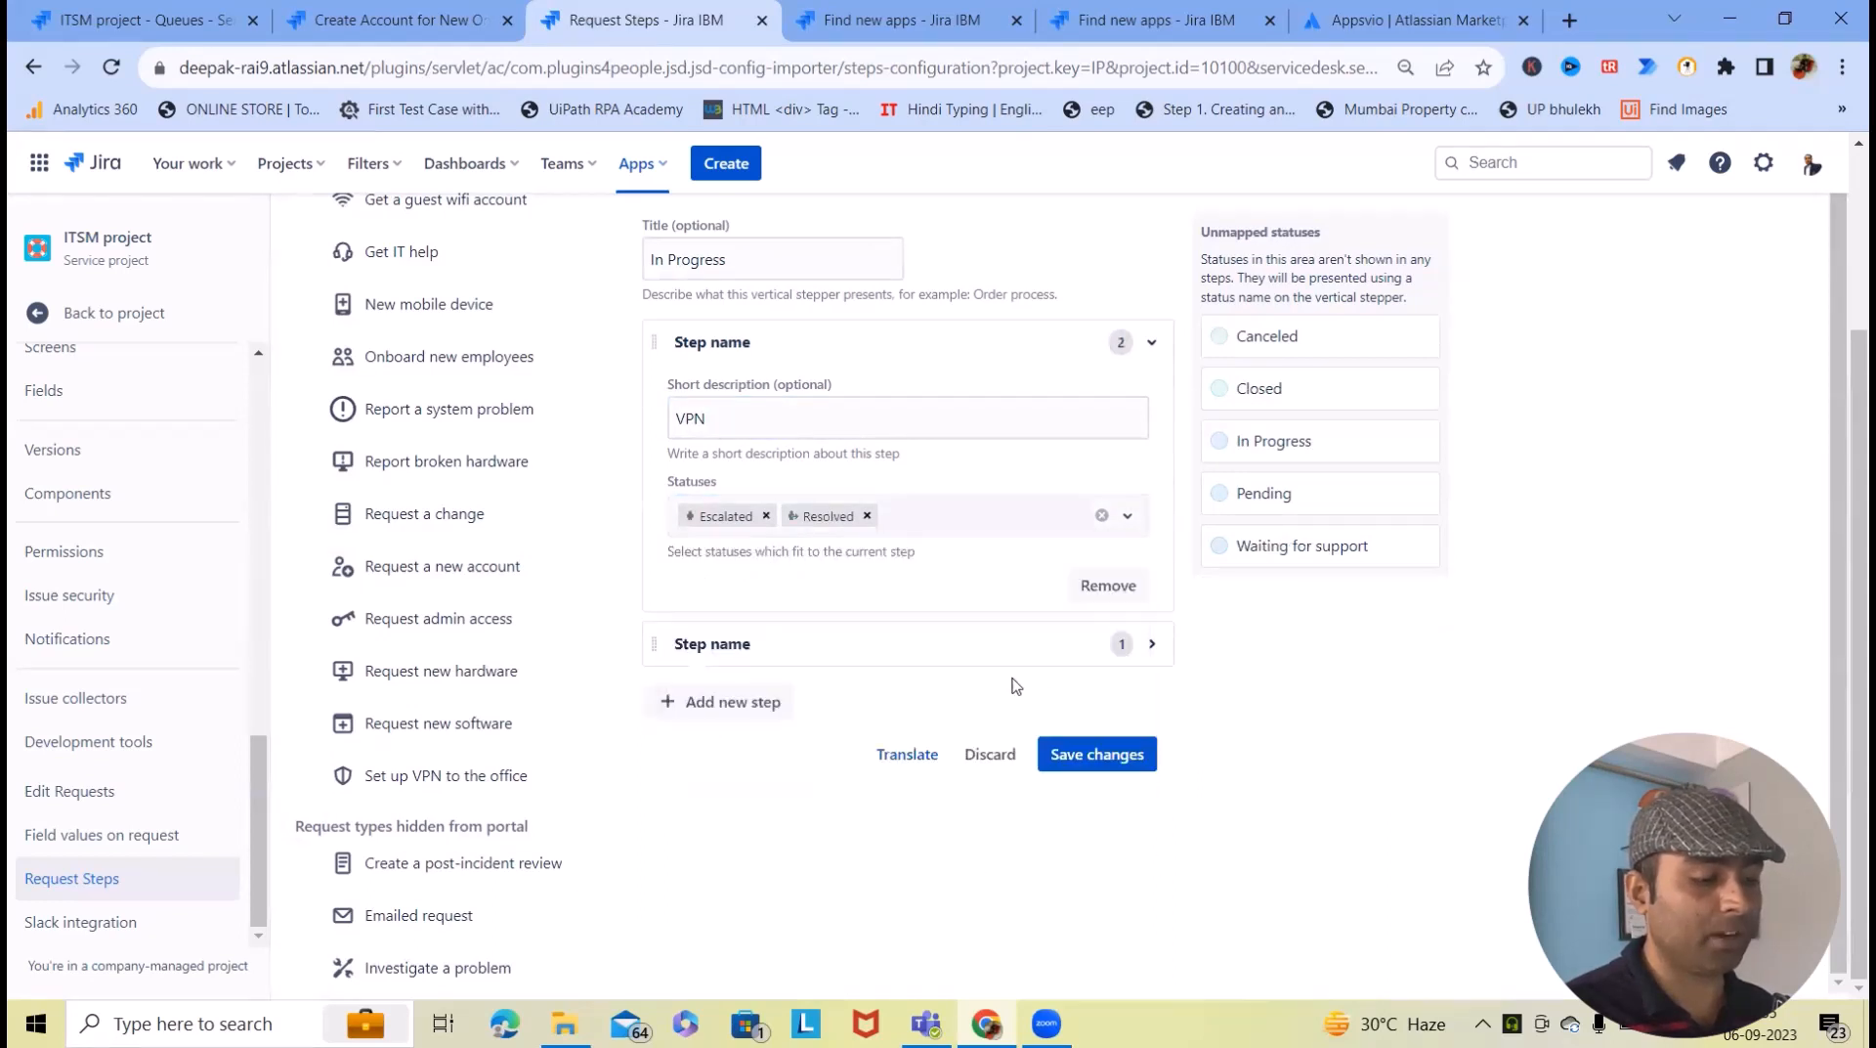
- Add Waiting for support to the Aprroval waiting step and save the request steps
{"action": "left_click", "coordinate": [865, 645]}
{"action": "scroll", "coordinate": [840, 733], "scroll_direction": "down", "scroll_amount": 1}
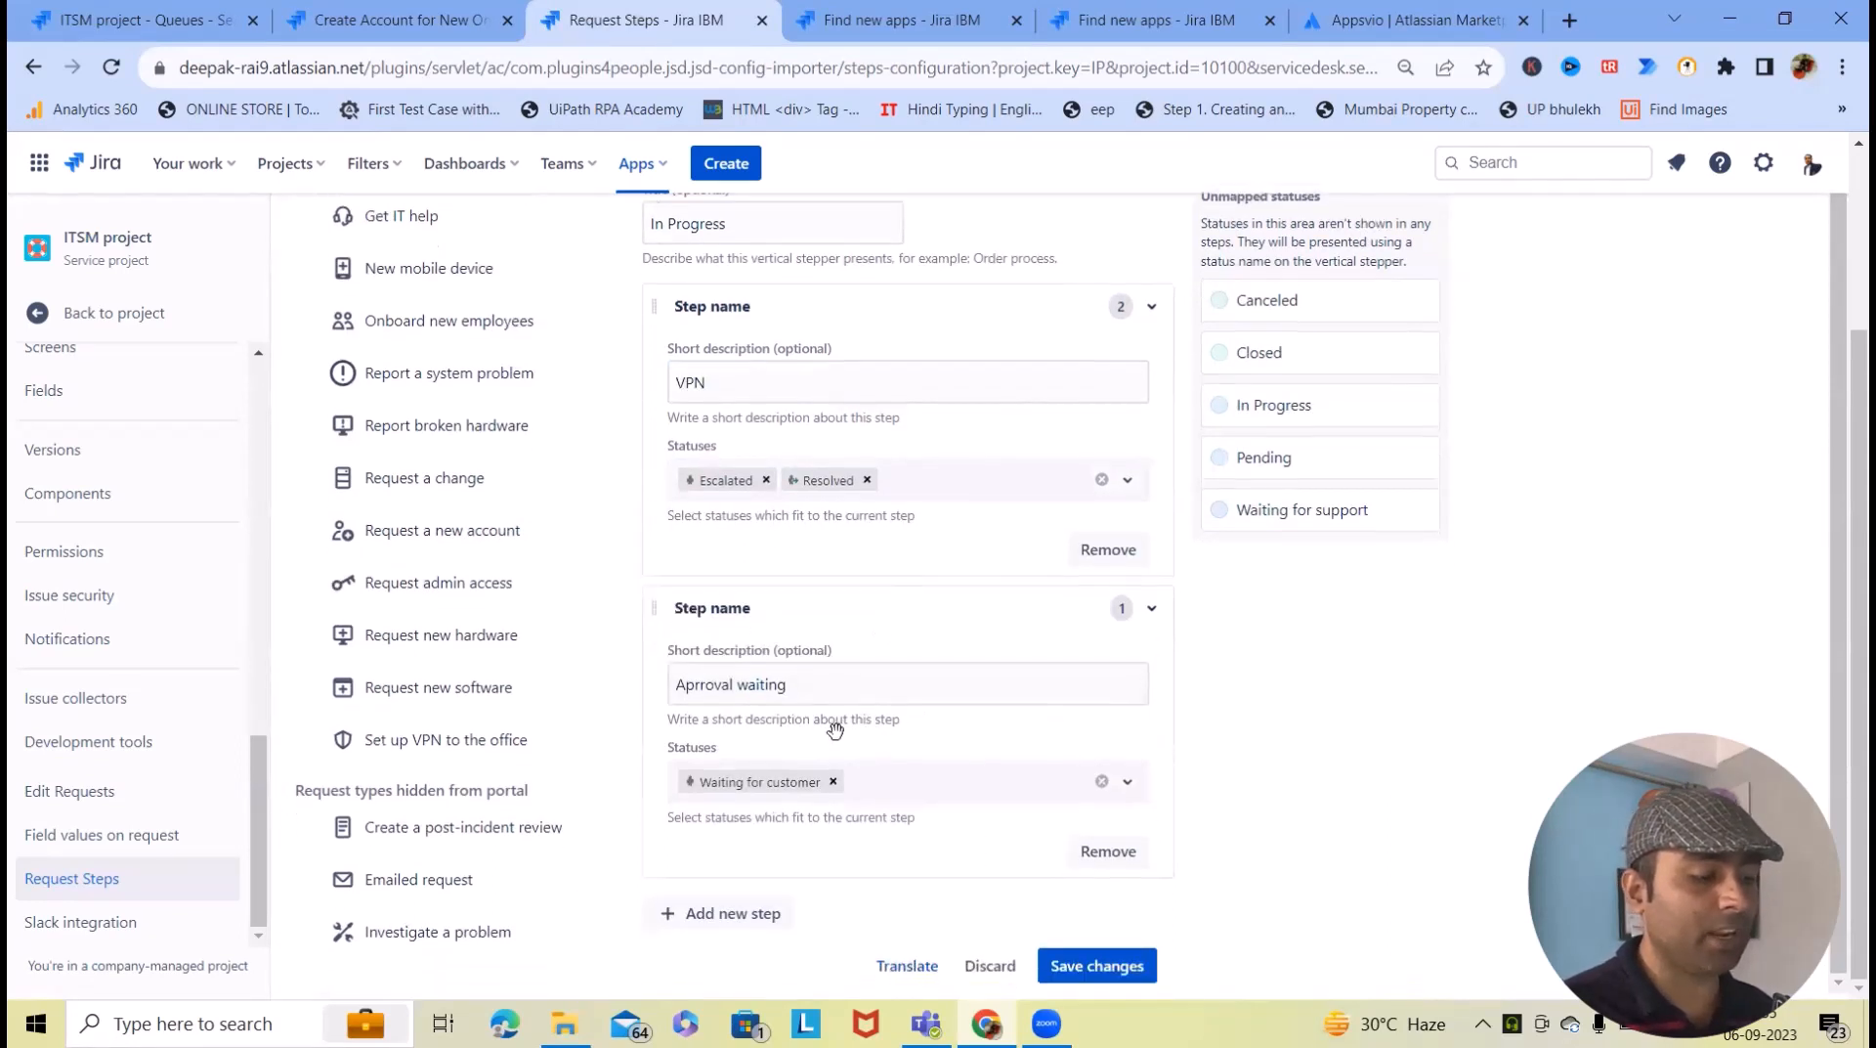
{"action": "left_click", "coordinate": [1016, 782]}
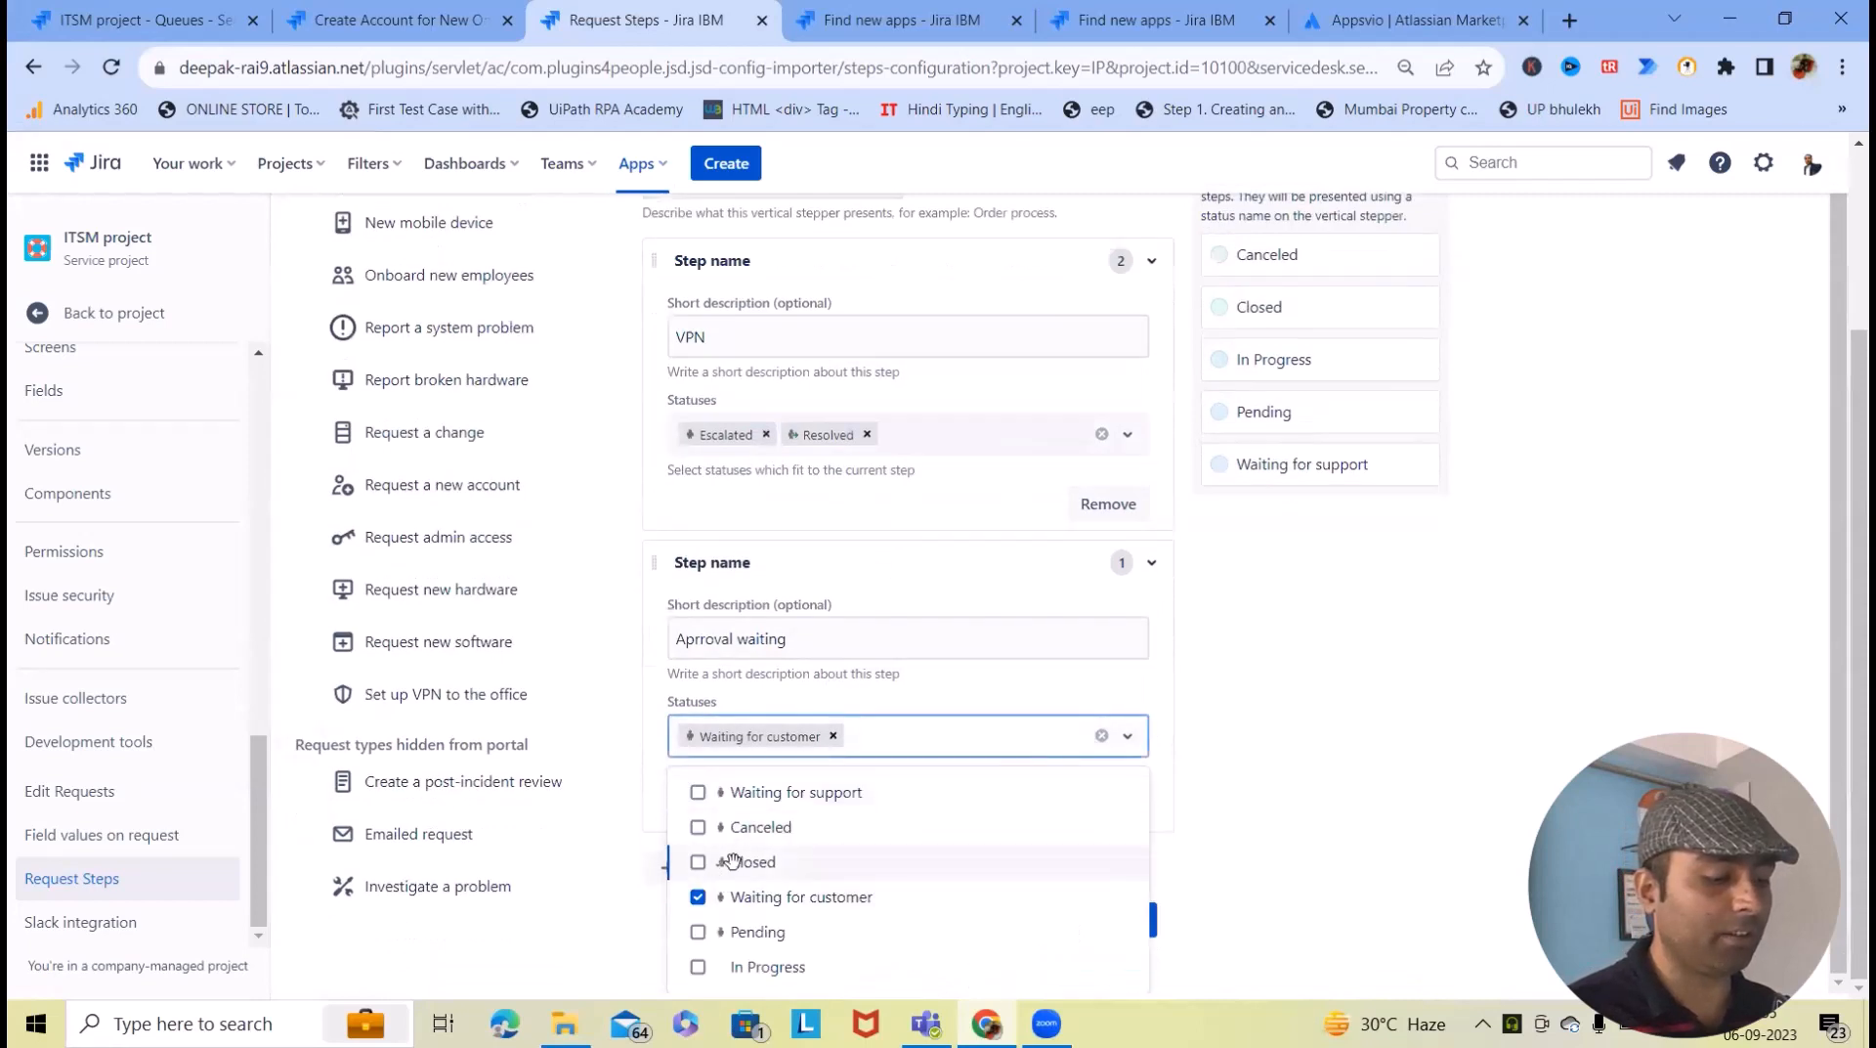
{"action": "left_click", "coordinate": [698, 793]}
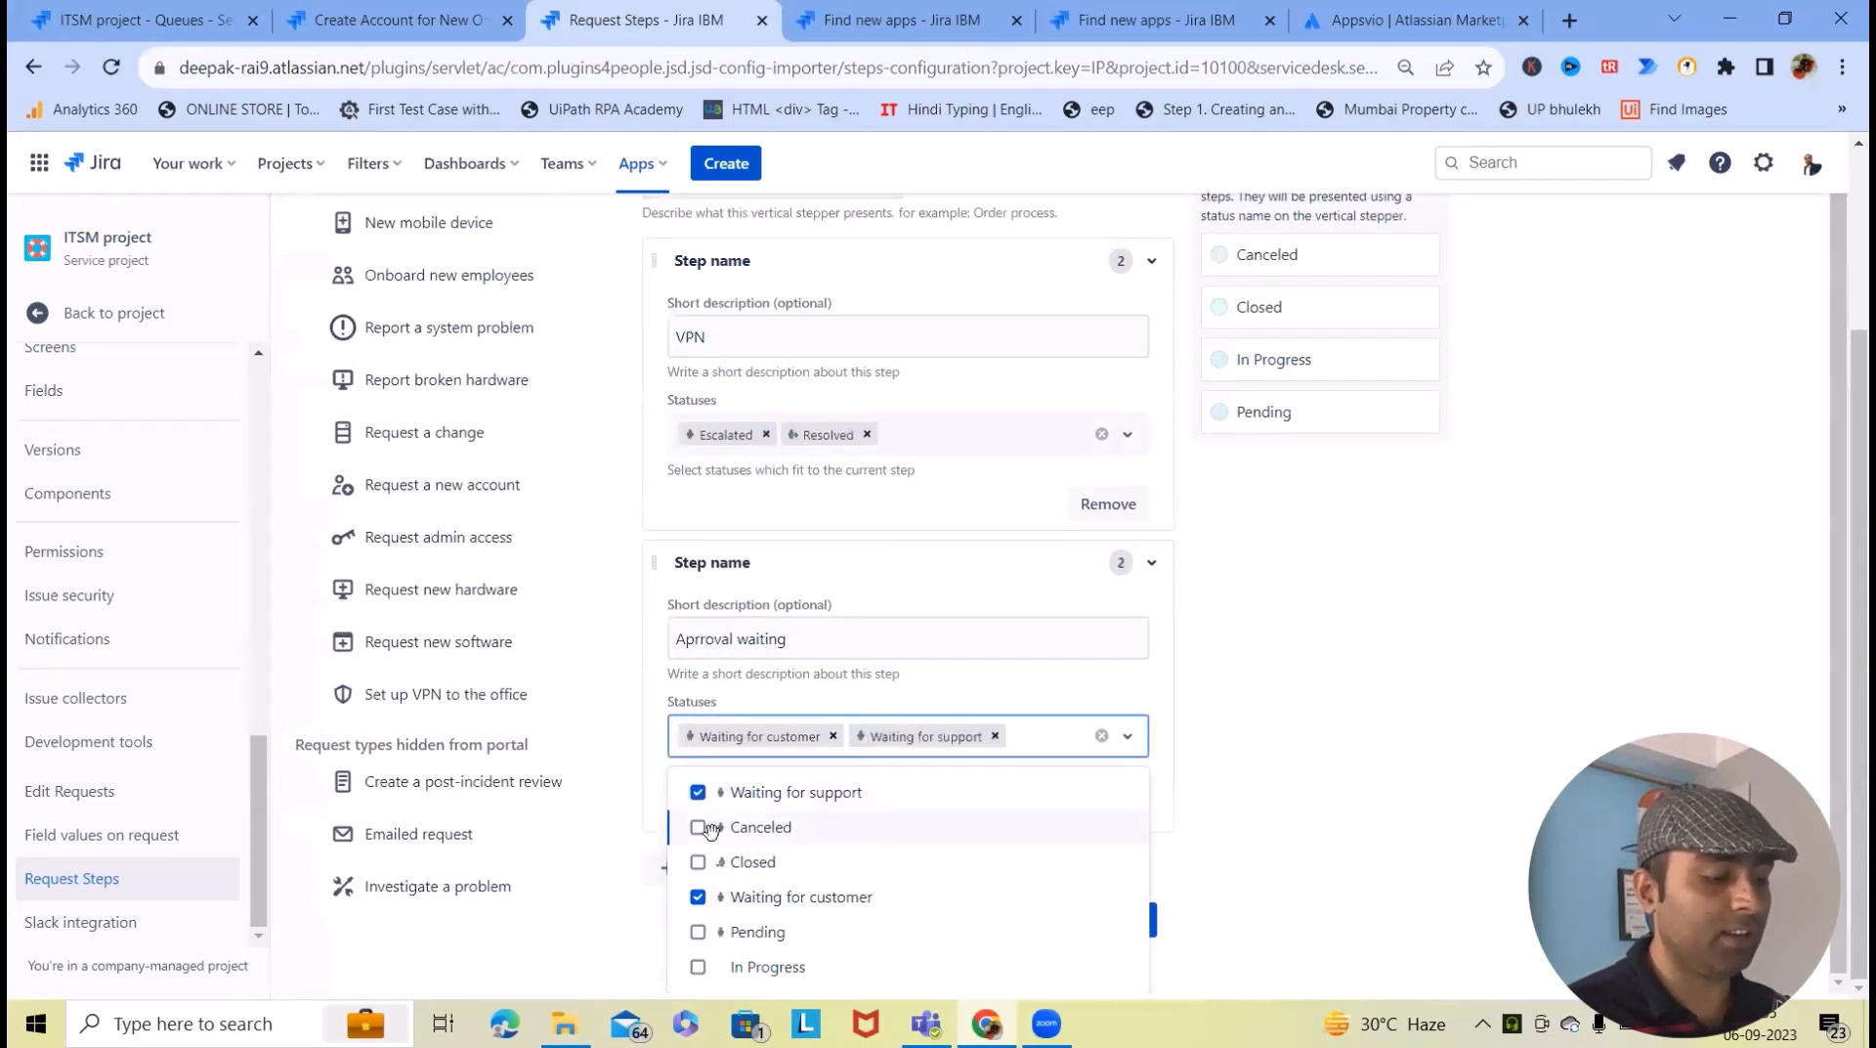
{"action": "left_click", "coordinate": [1296, 752]}
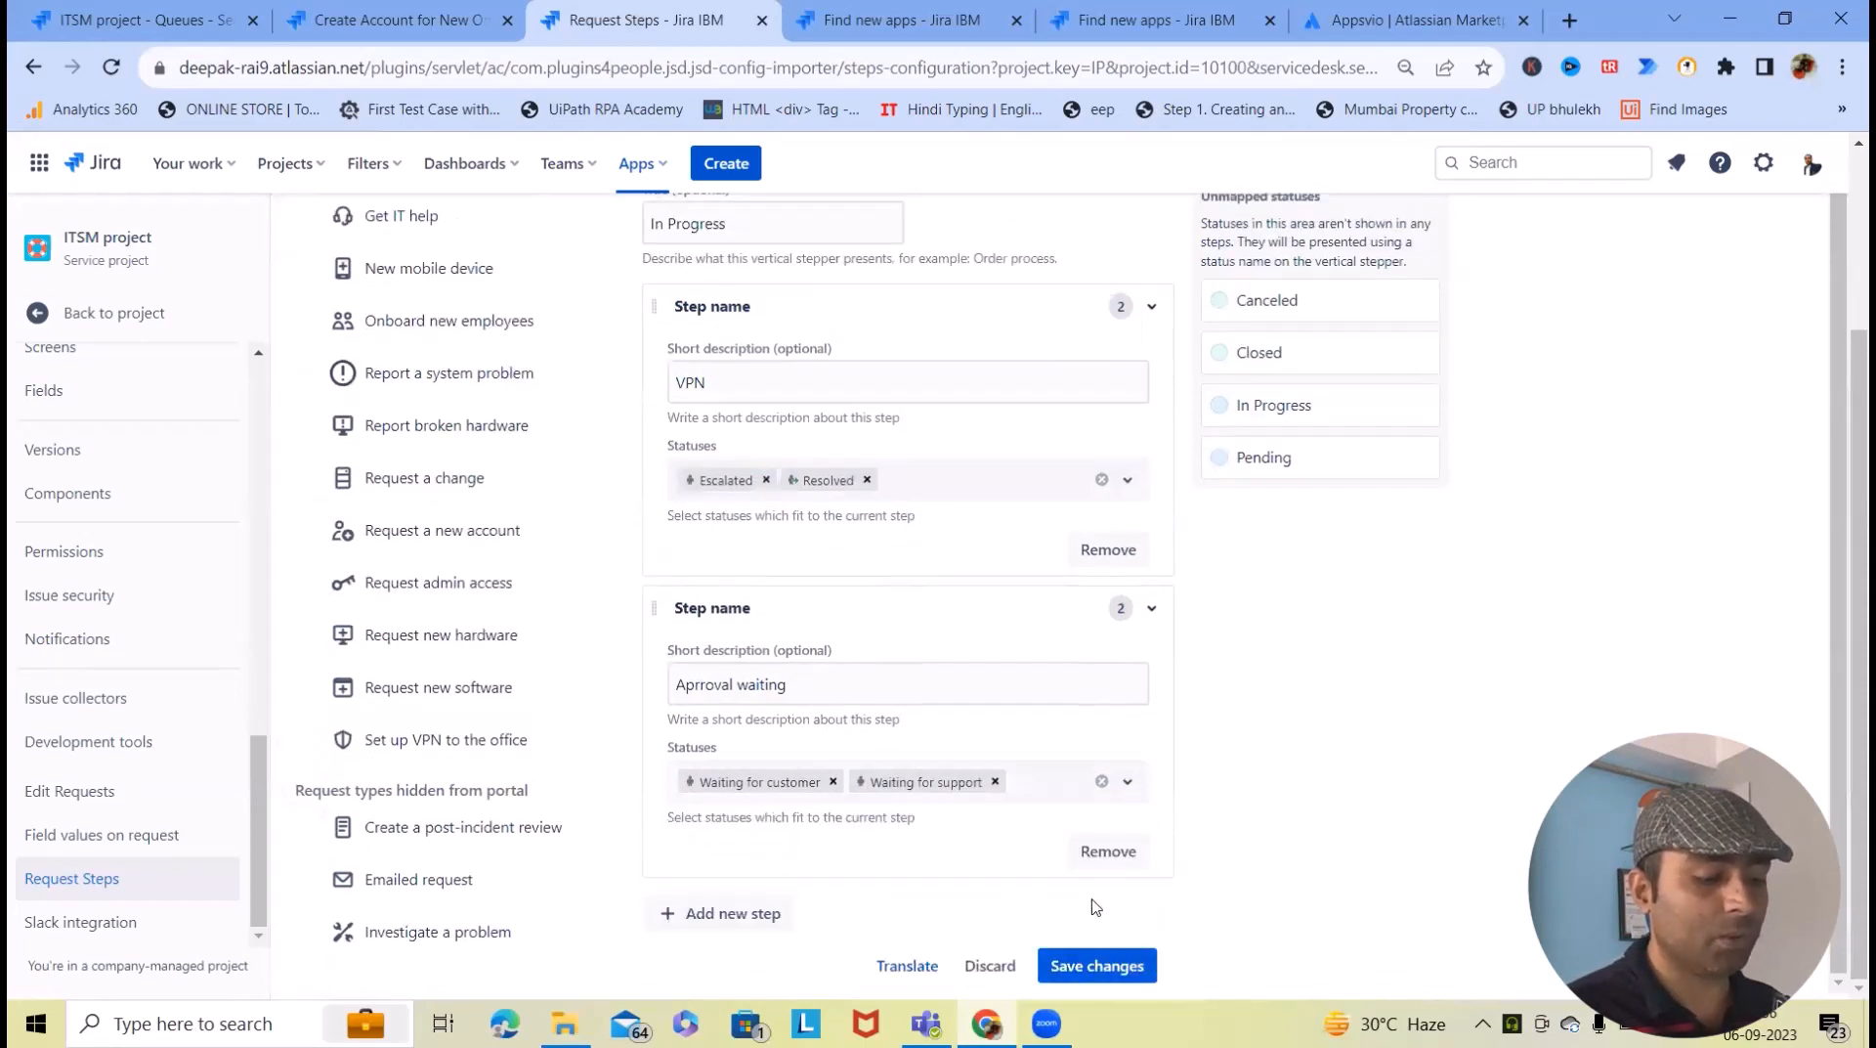
{"action": "left_click", "coordinate": [1110, 963]}
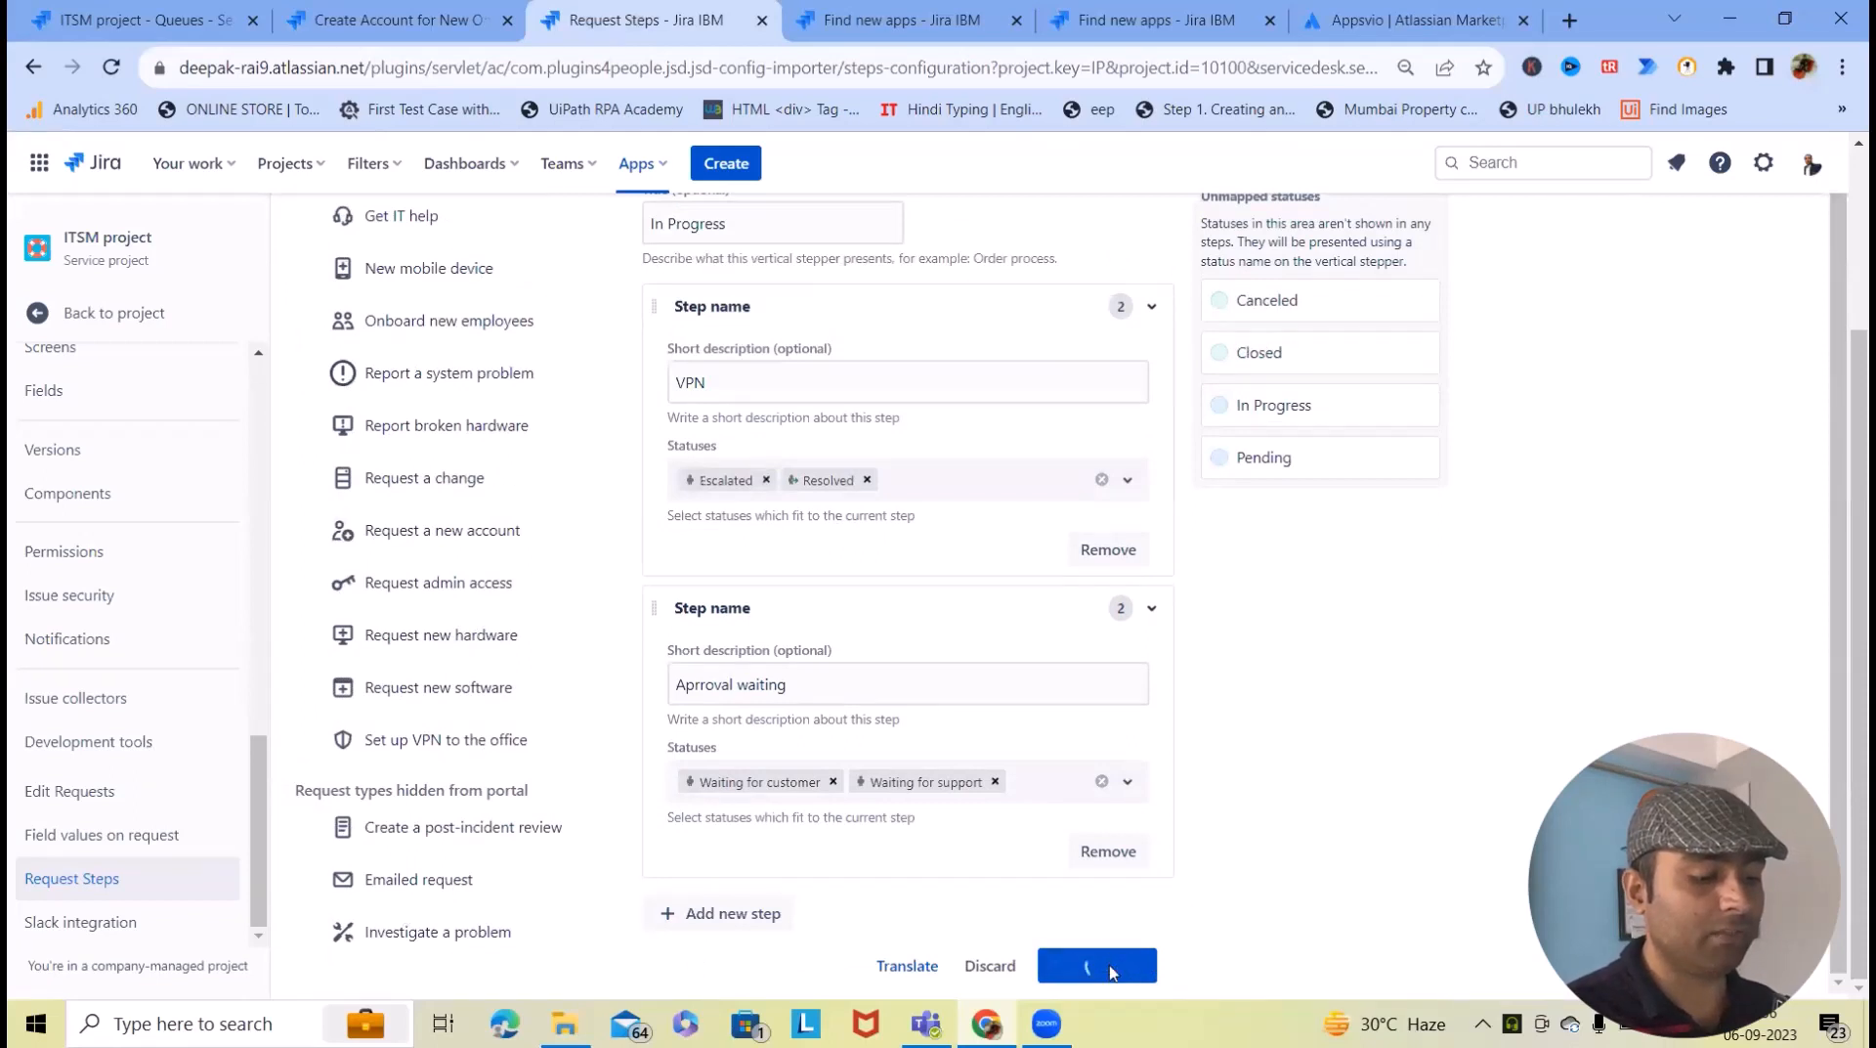
{"action": "left_click", "coordinate": [370, 18]}
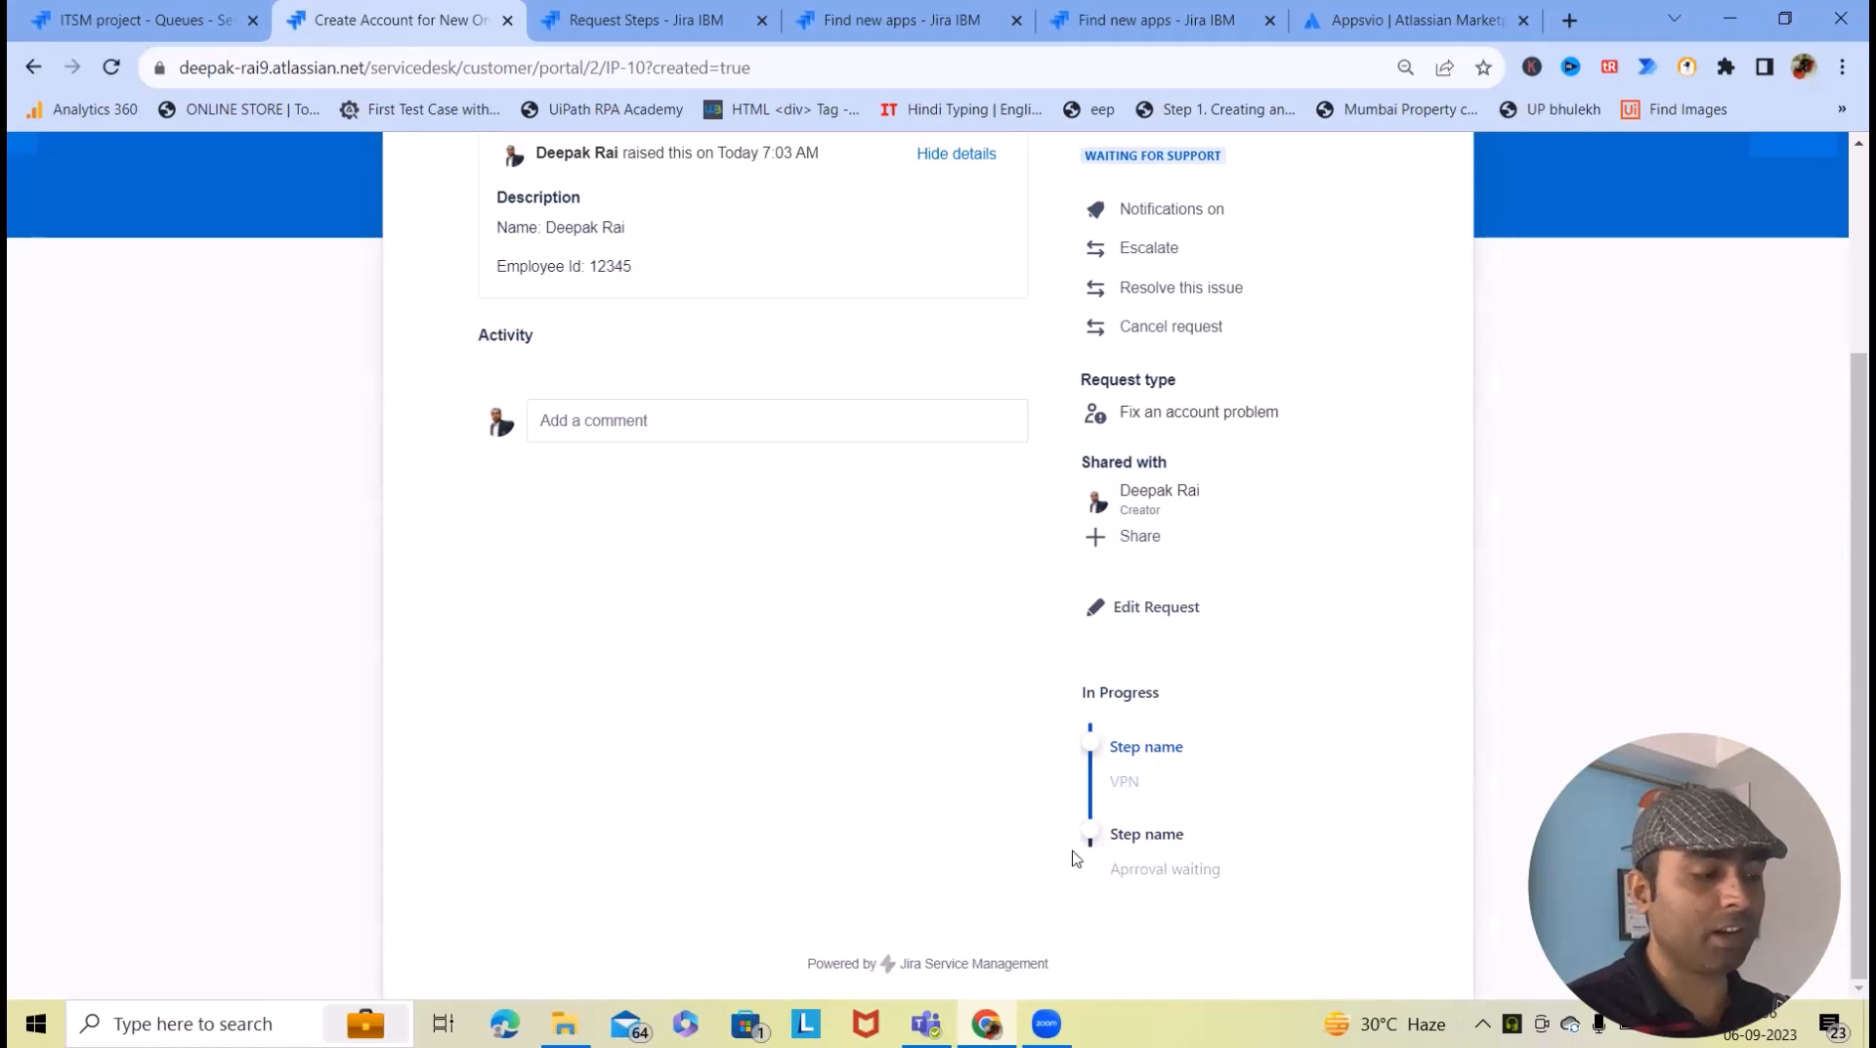
- Reload the portal request to see the VPN and Aprroval waiting progress steps, then view the open service requests
{"action": "left_click", "coordinate": [111, 67]}
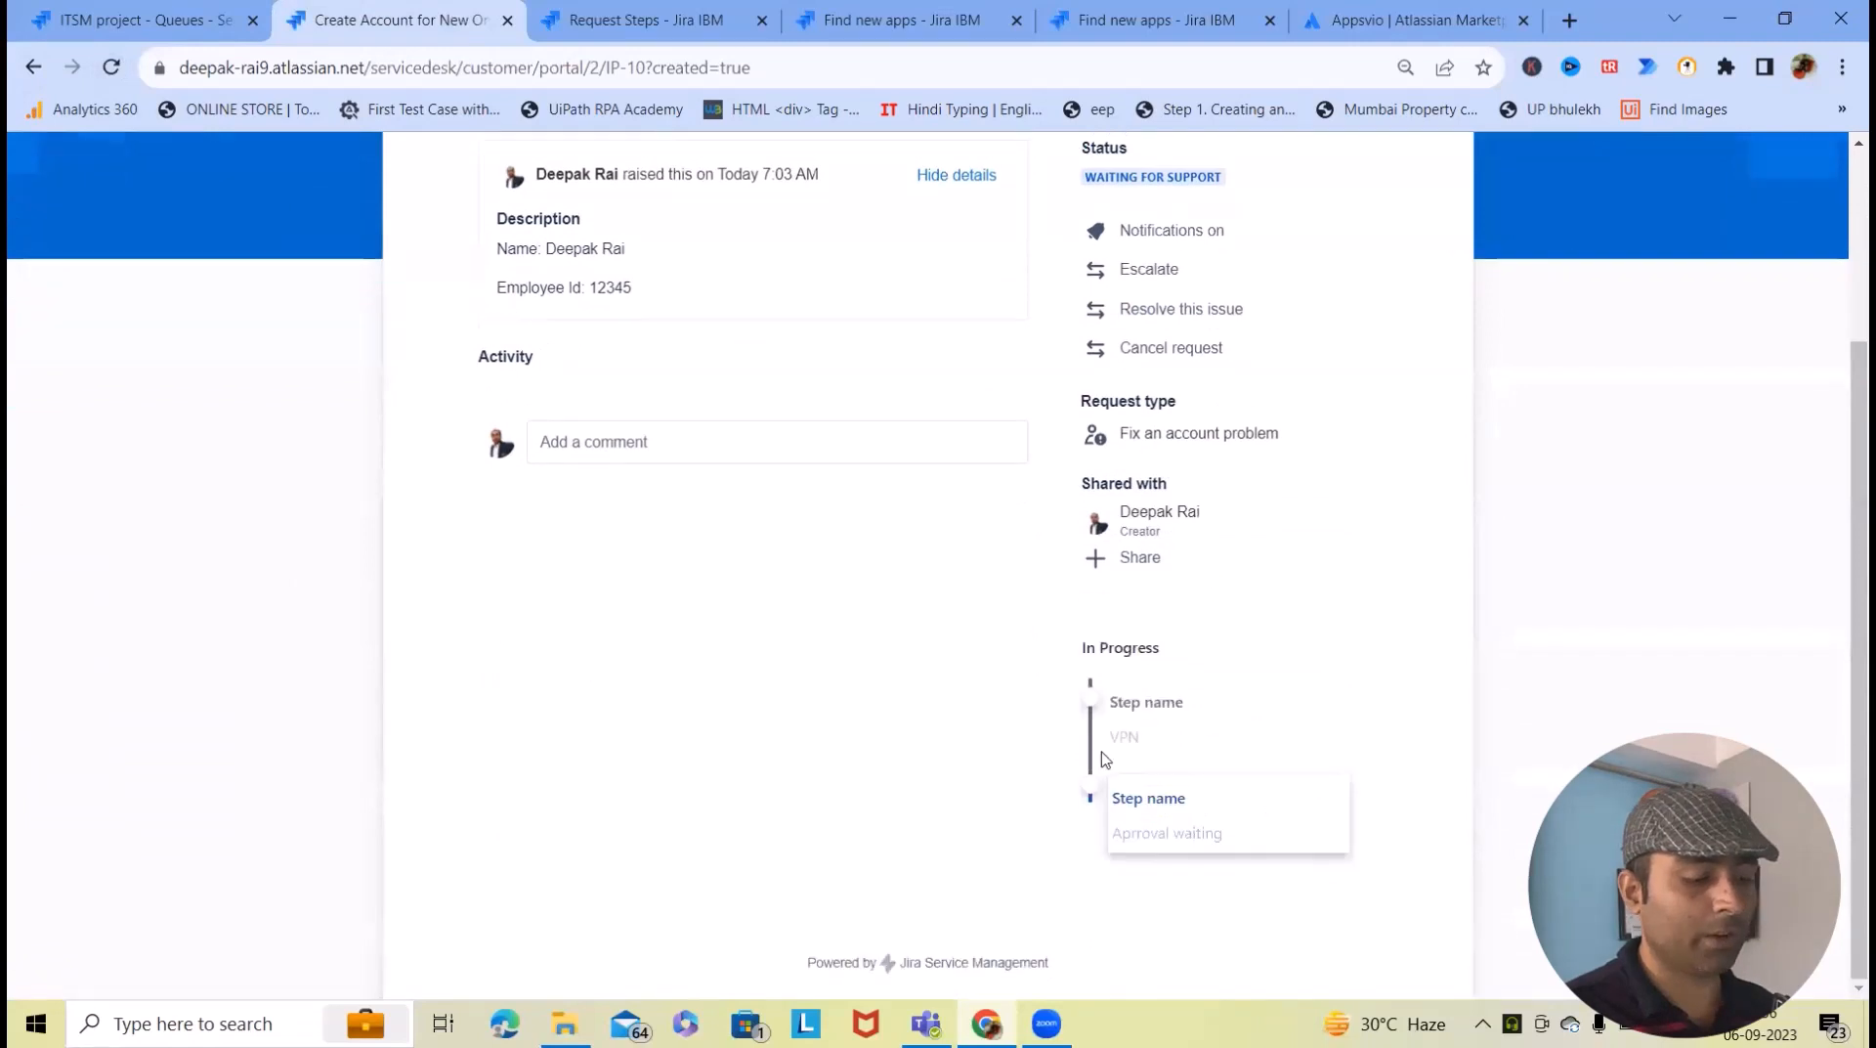
{"action": "left_click_drag", "start_coordinate": [1088, 758], "coordinate": [1088, 858]}
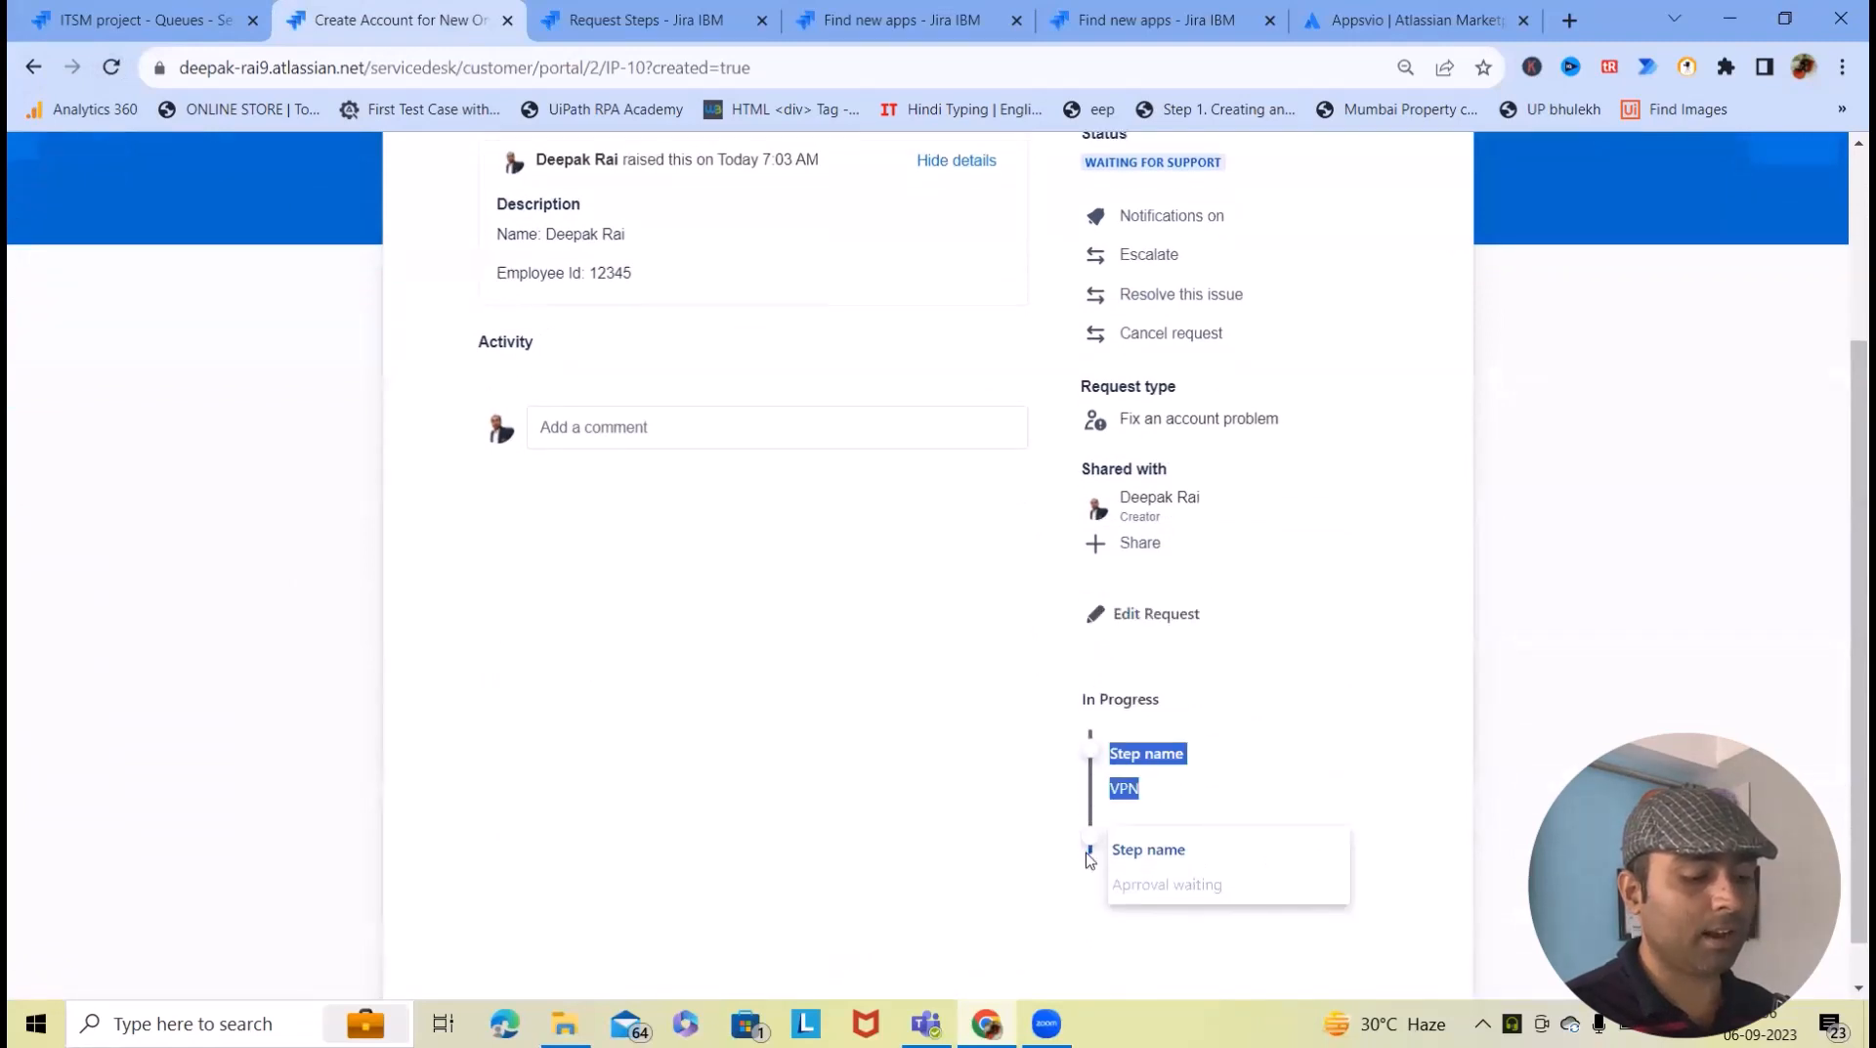
{"action": "left_click", "coordinate": [1122, 911]}
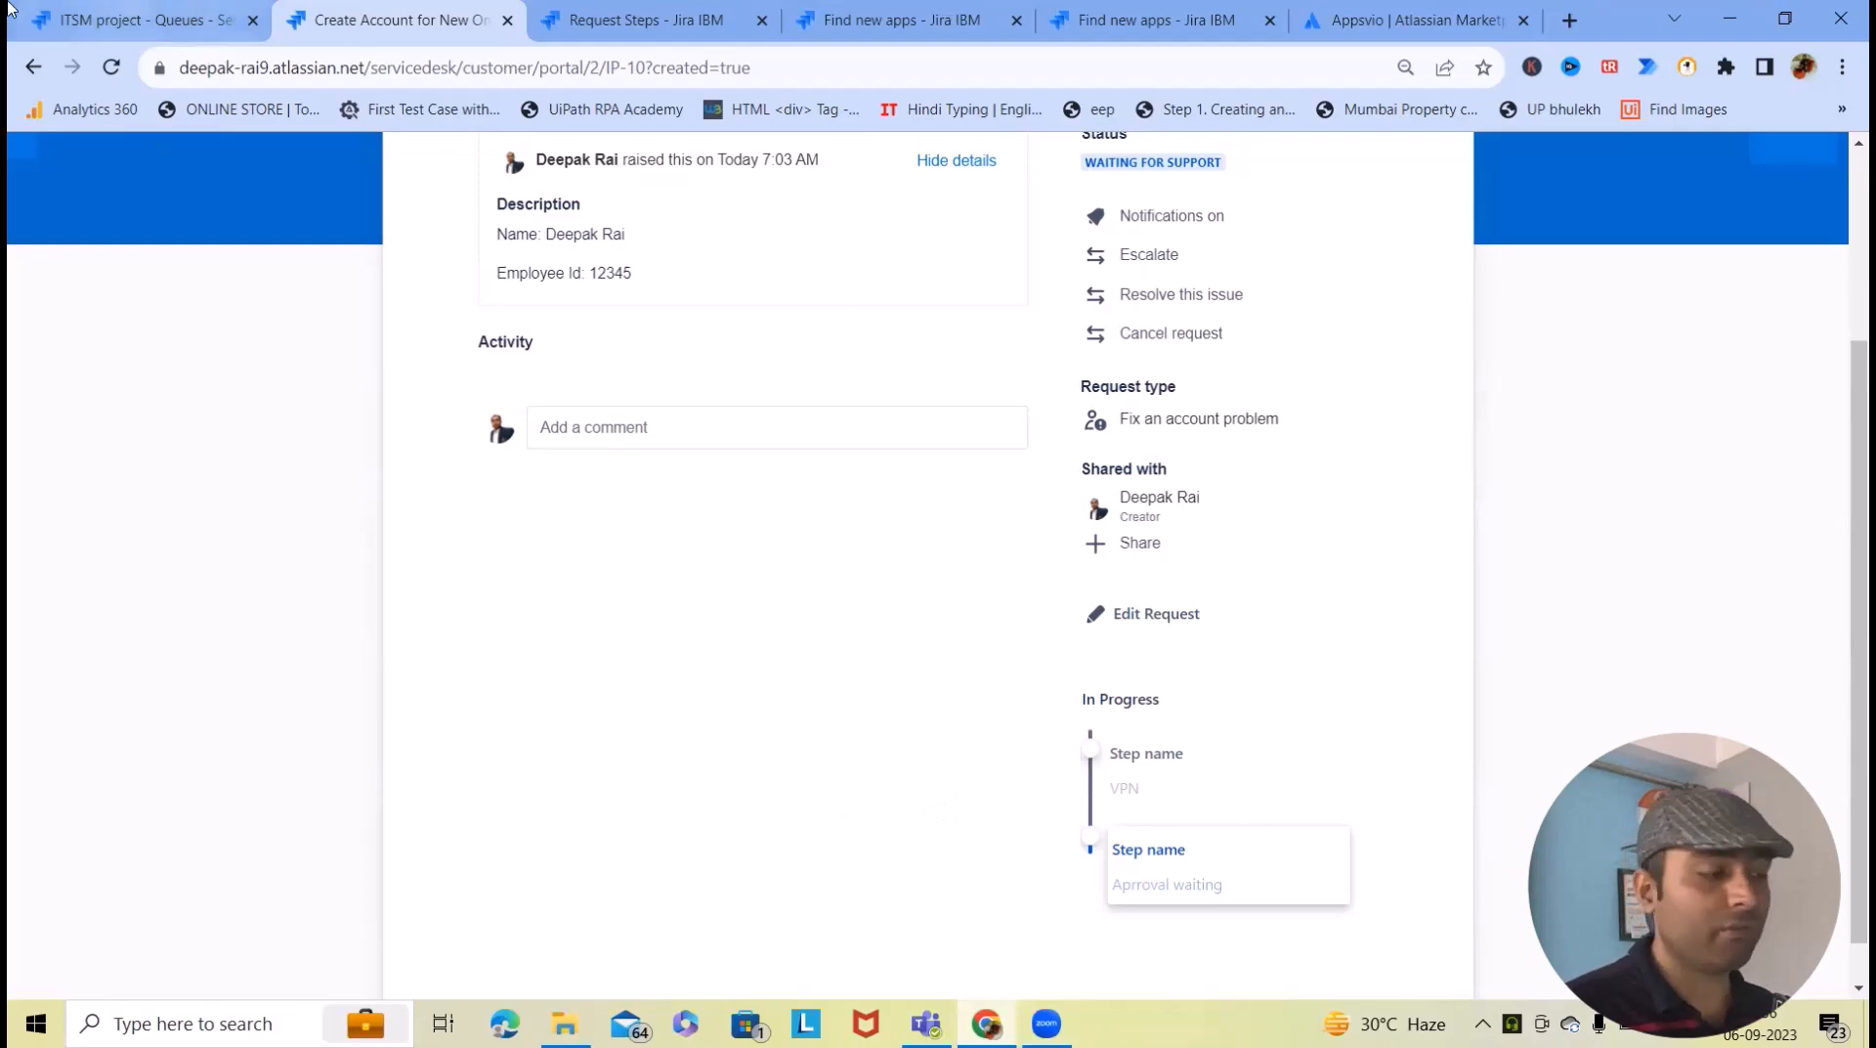
{"action": "left_click", "coordinate": [125, 8]}
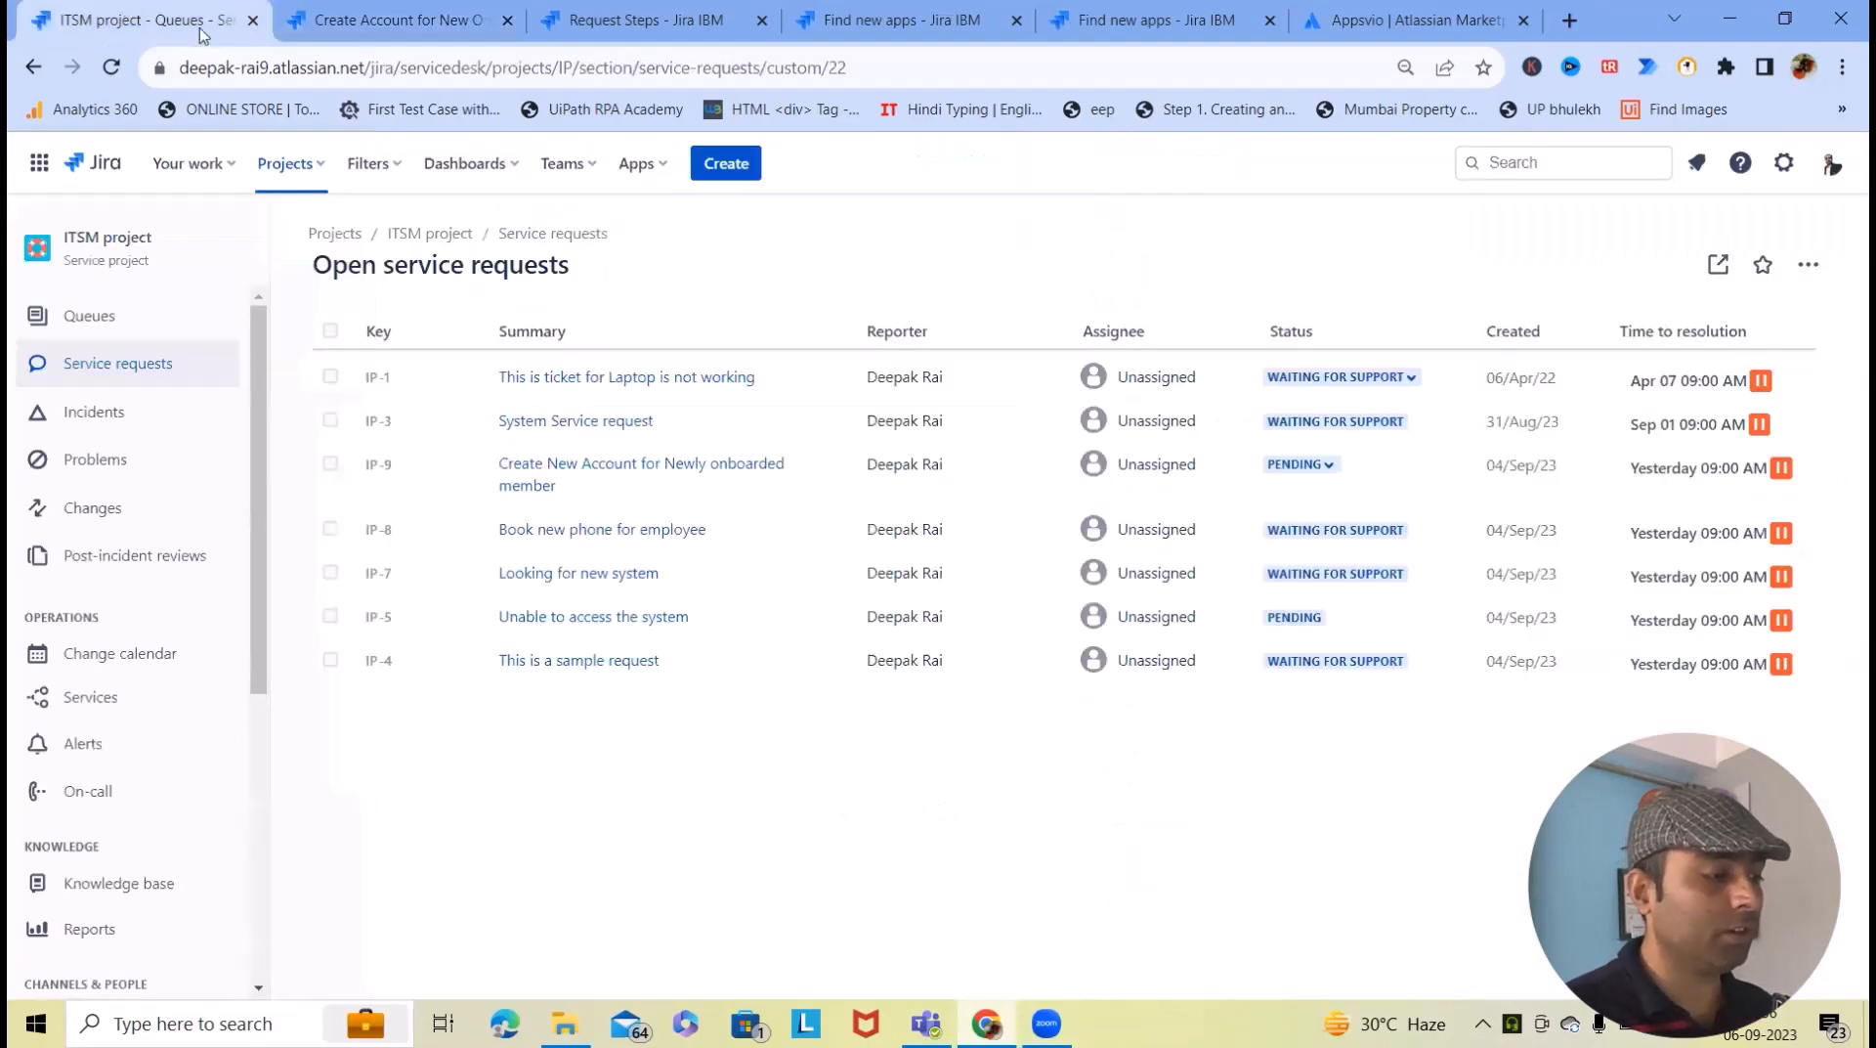
- Turn on showing field values on requests for the Fix an account problem request type
{"action": "left_click", "coordinate": [427, 16]}
{"action": "left_click", "coordinate": [137, 20]}
{"action": "key", "text": "ctrl+3"}
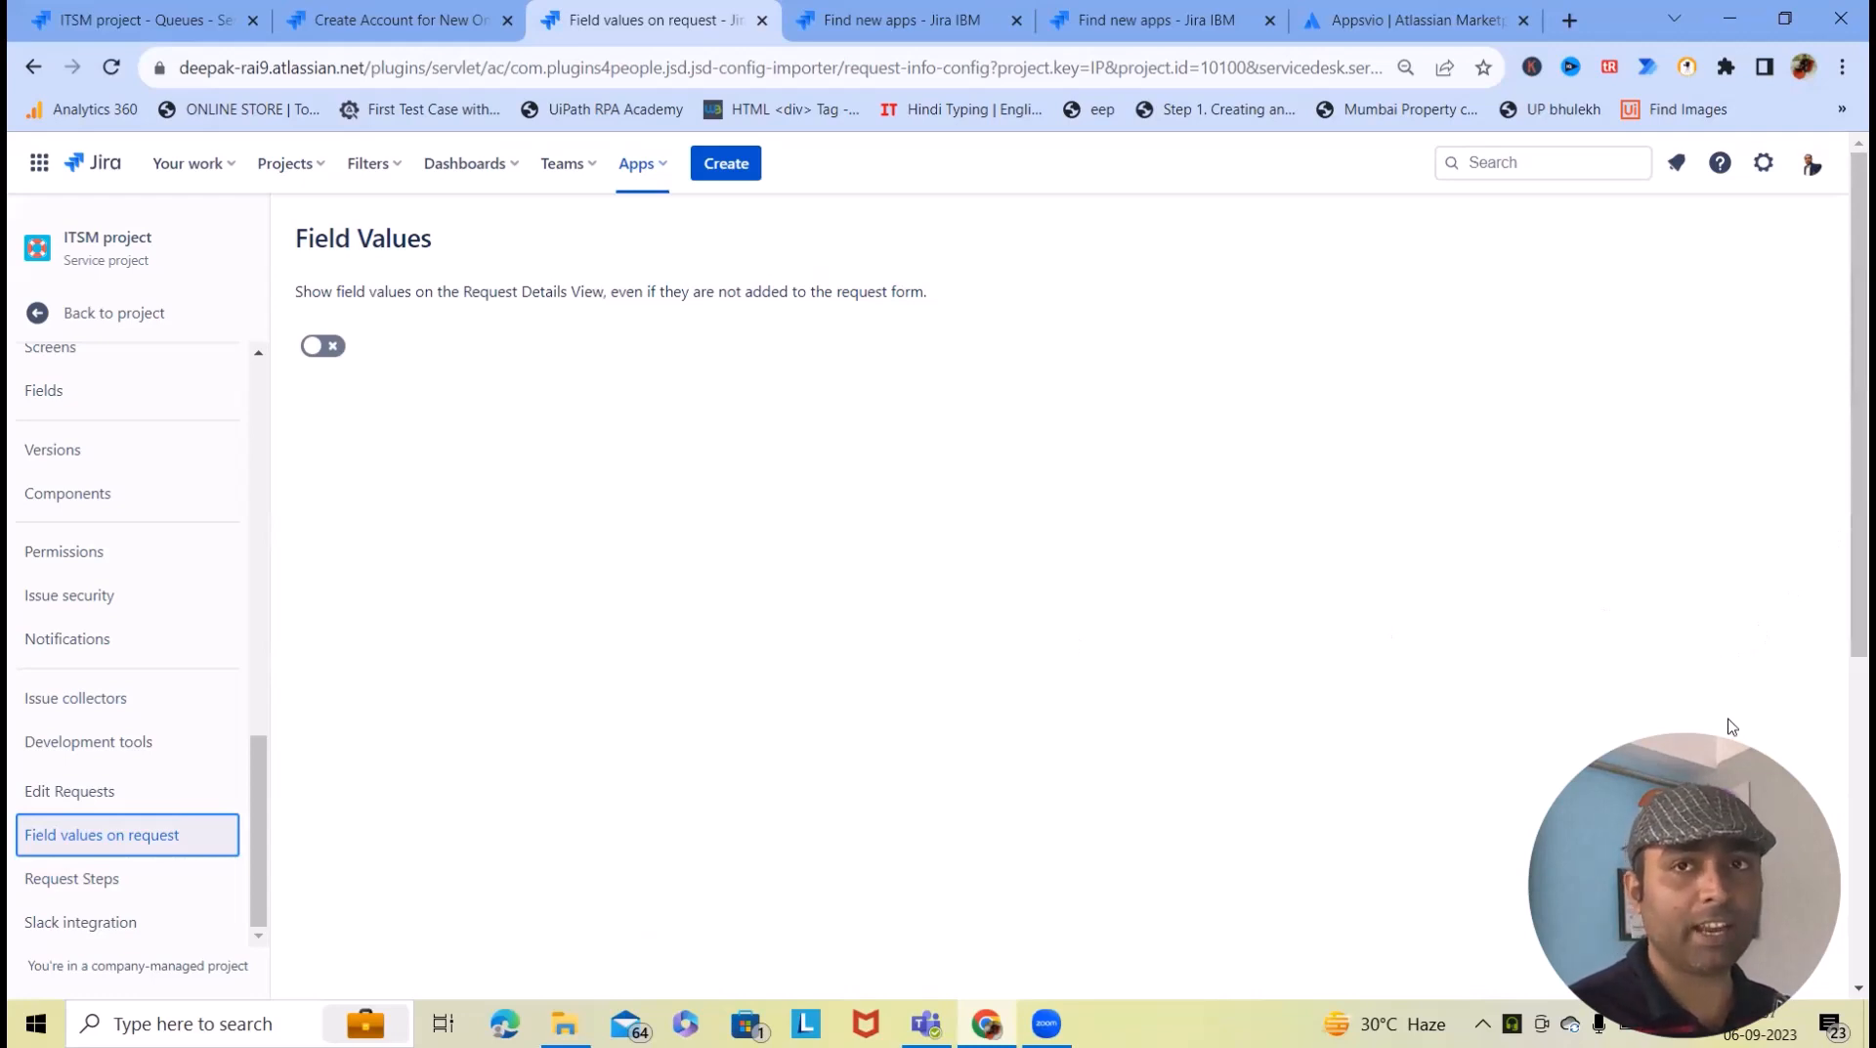
{"action": "left_click", "coordinate": [324, 353]}
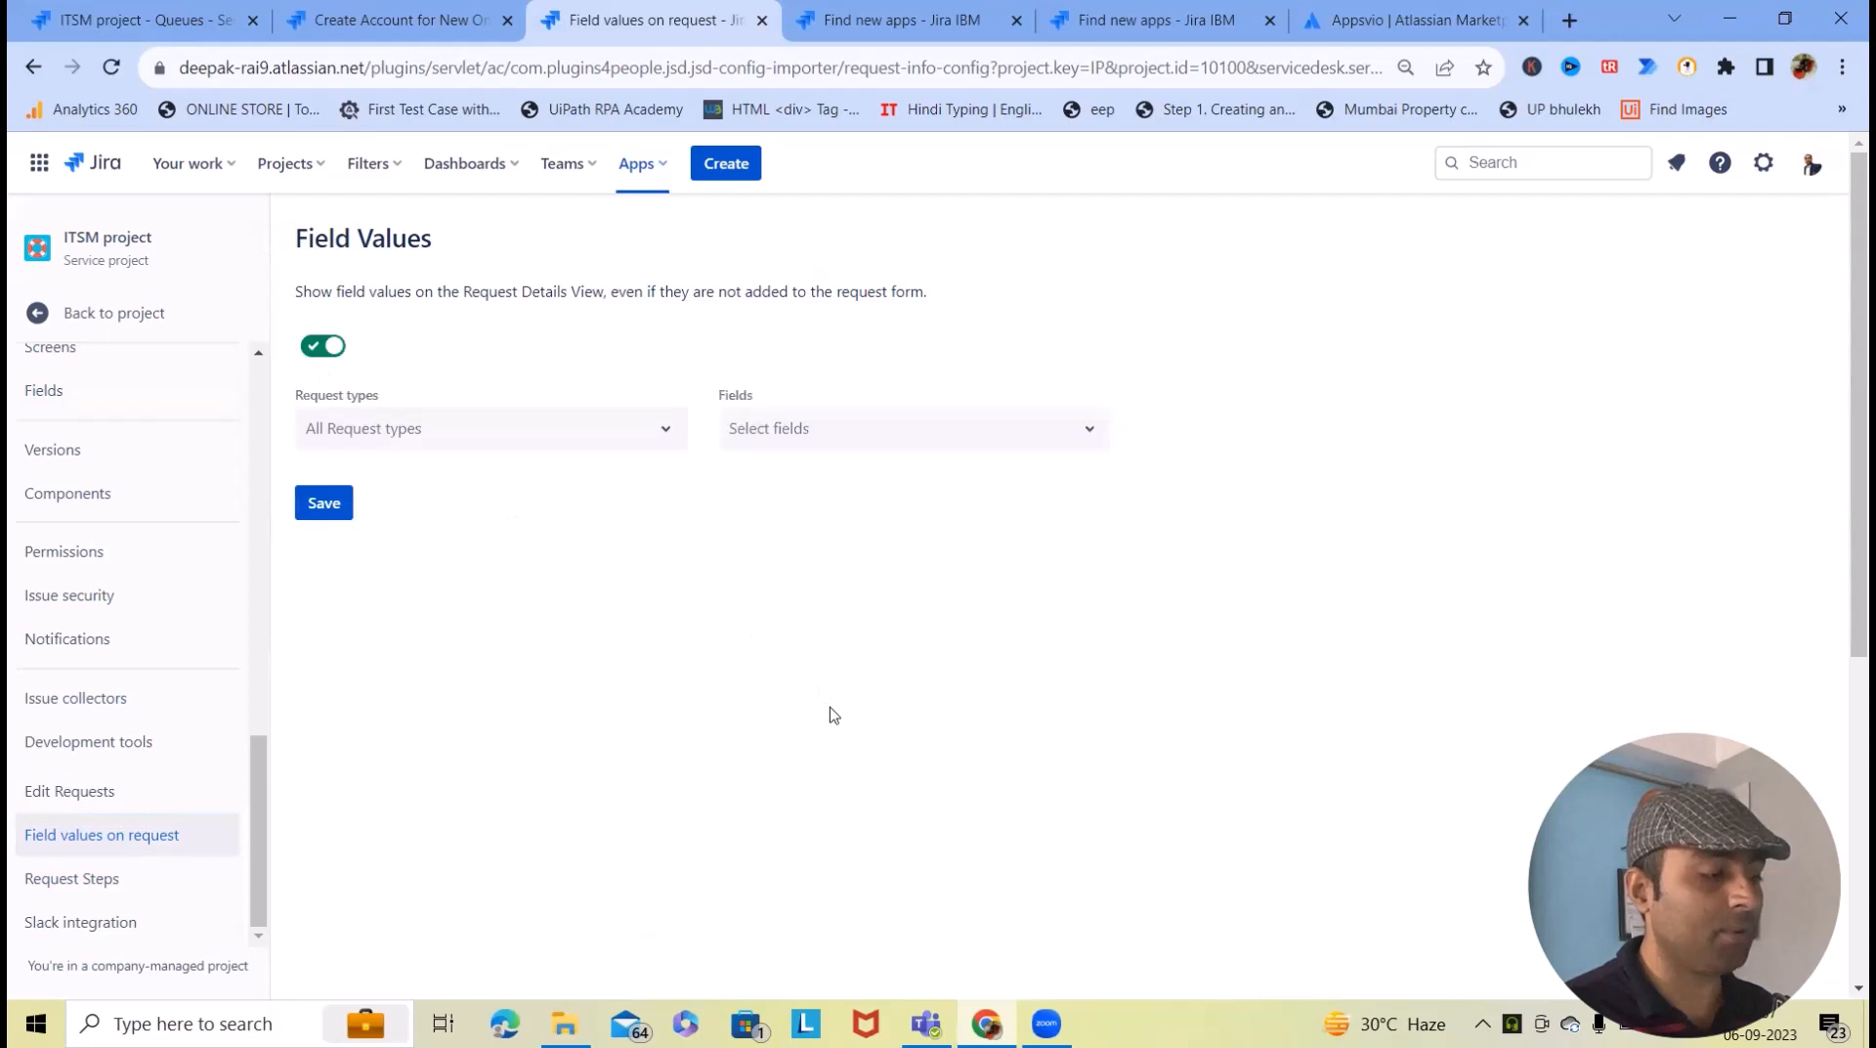
{"action": "left_click", "coordinate": [601, 430]}
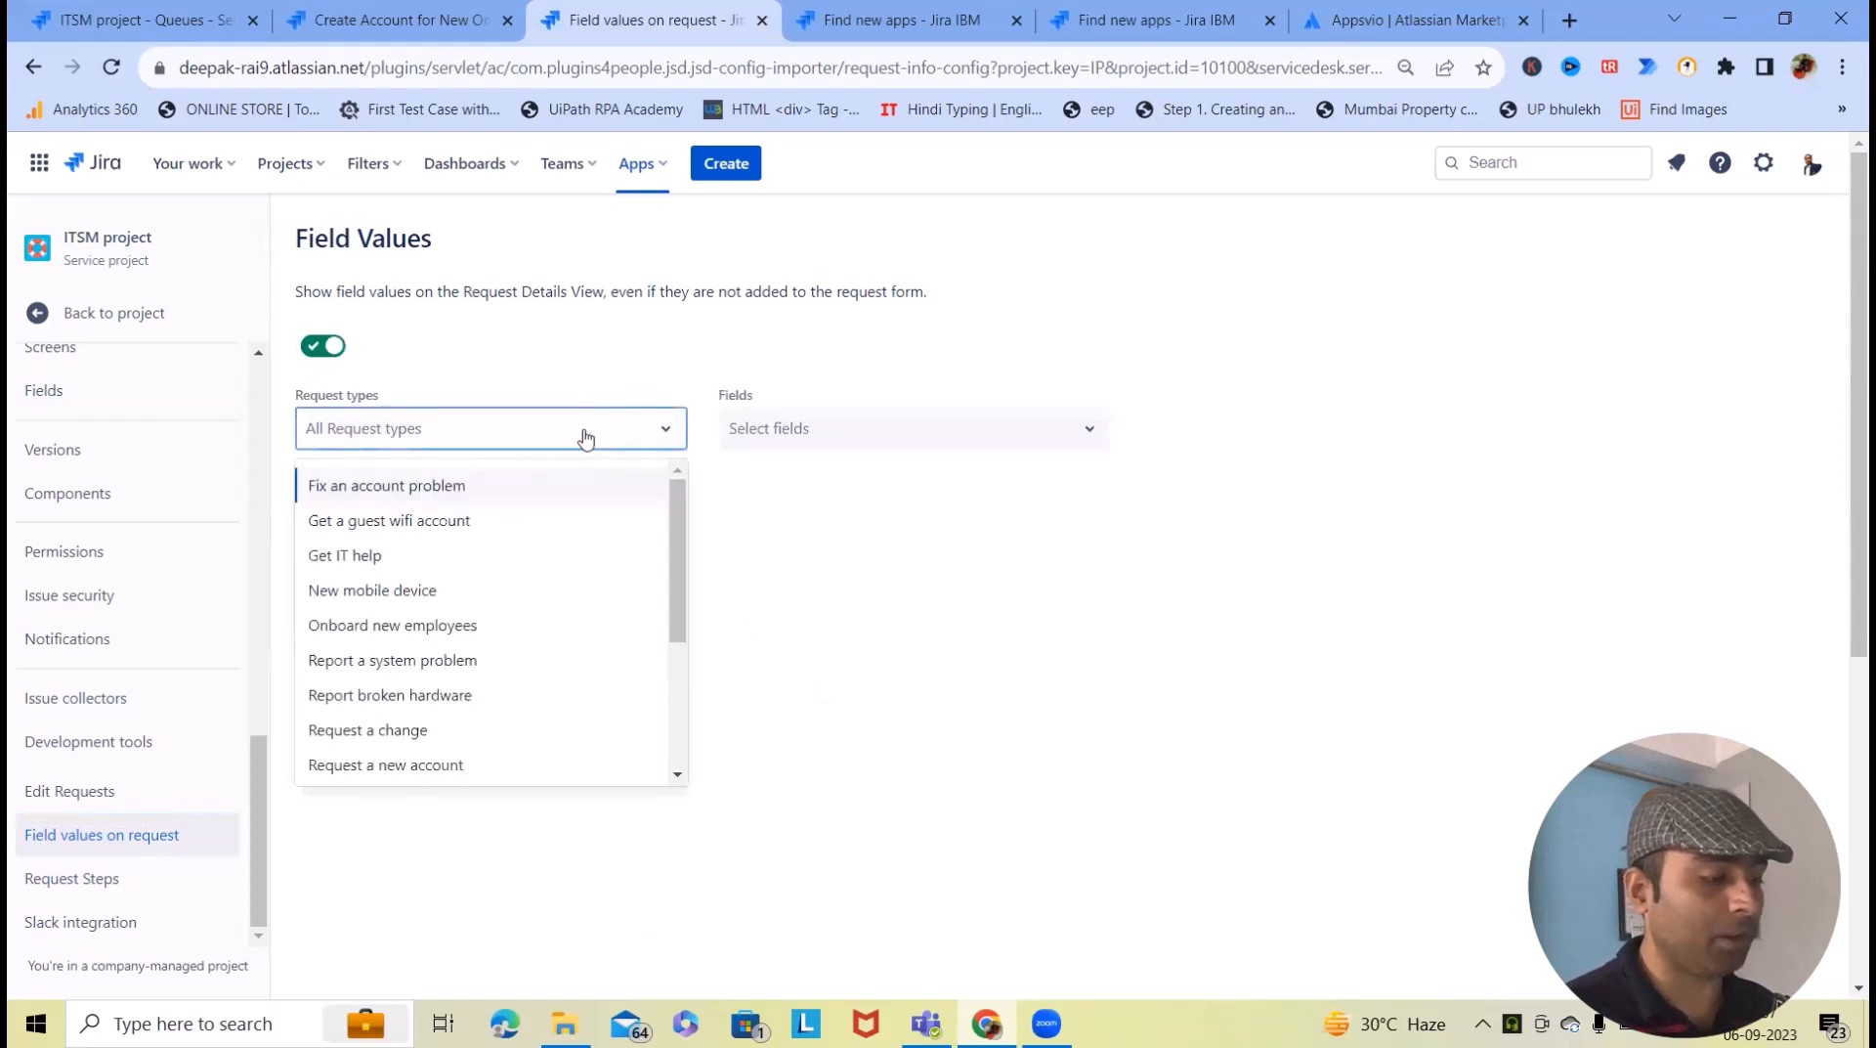
{"action": "left_click", "coordinate": [434, 485]}
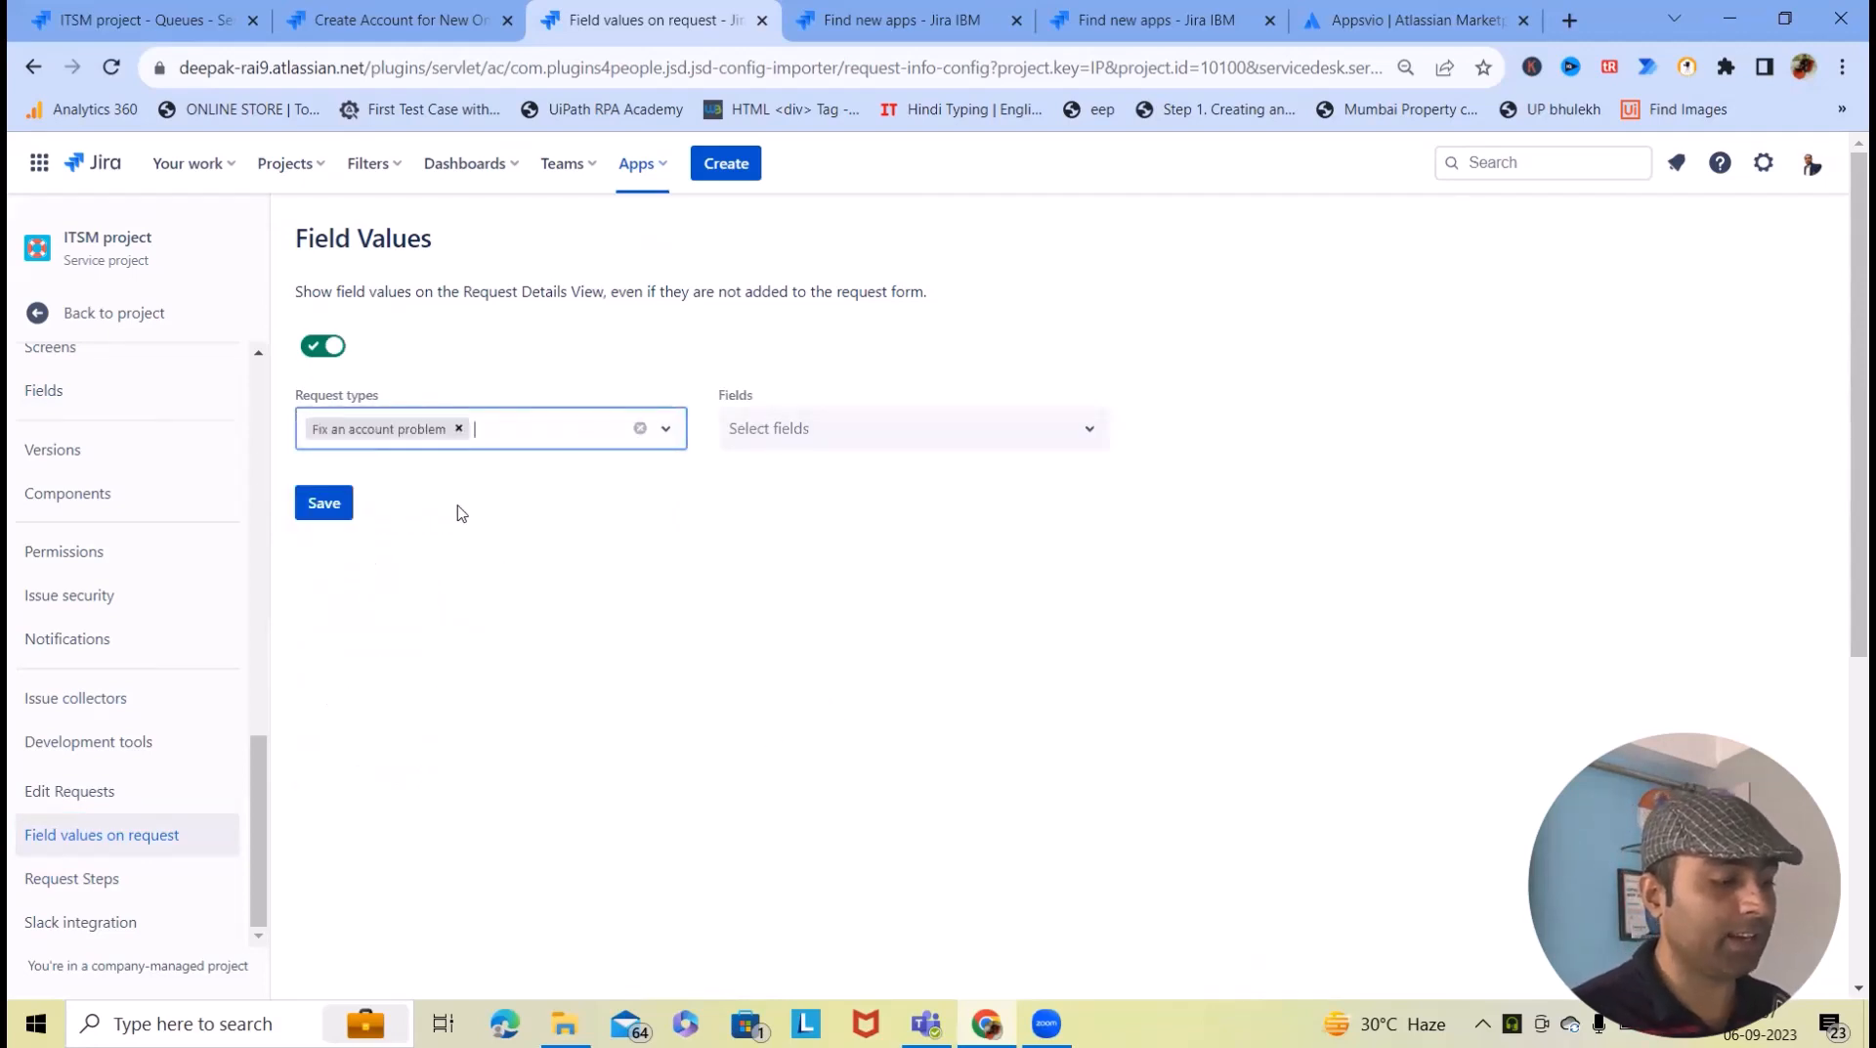
- Add Resolution to the displayed fields, then return to the IP-10 portal request page
{"action": "left_click", "coordinate": [523, 438]}
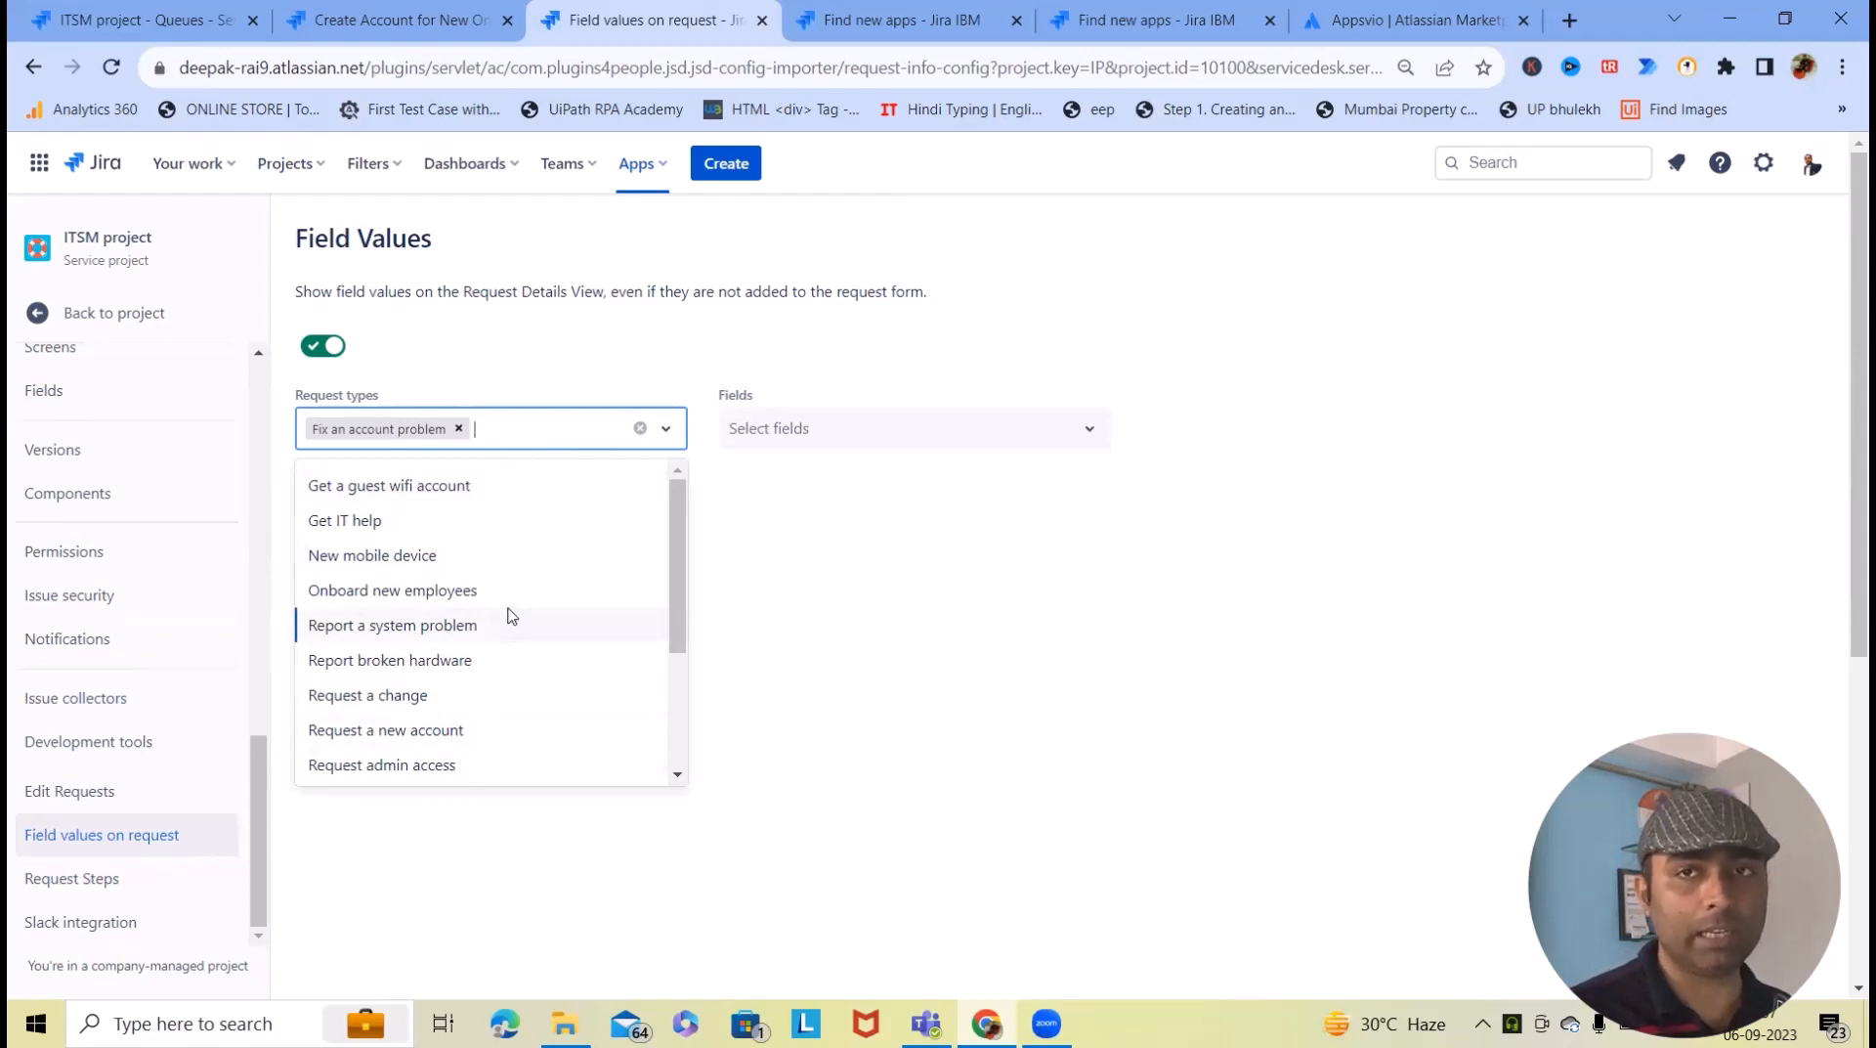
{"action": "left_click", "coordinate": [1057, 448]}
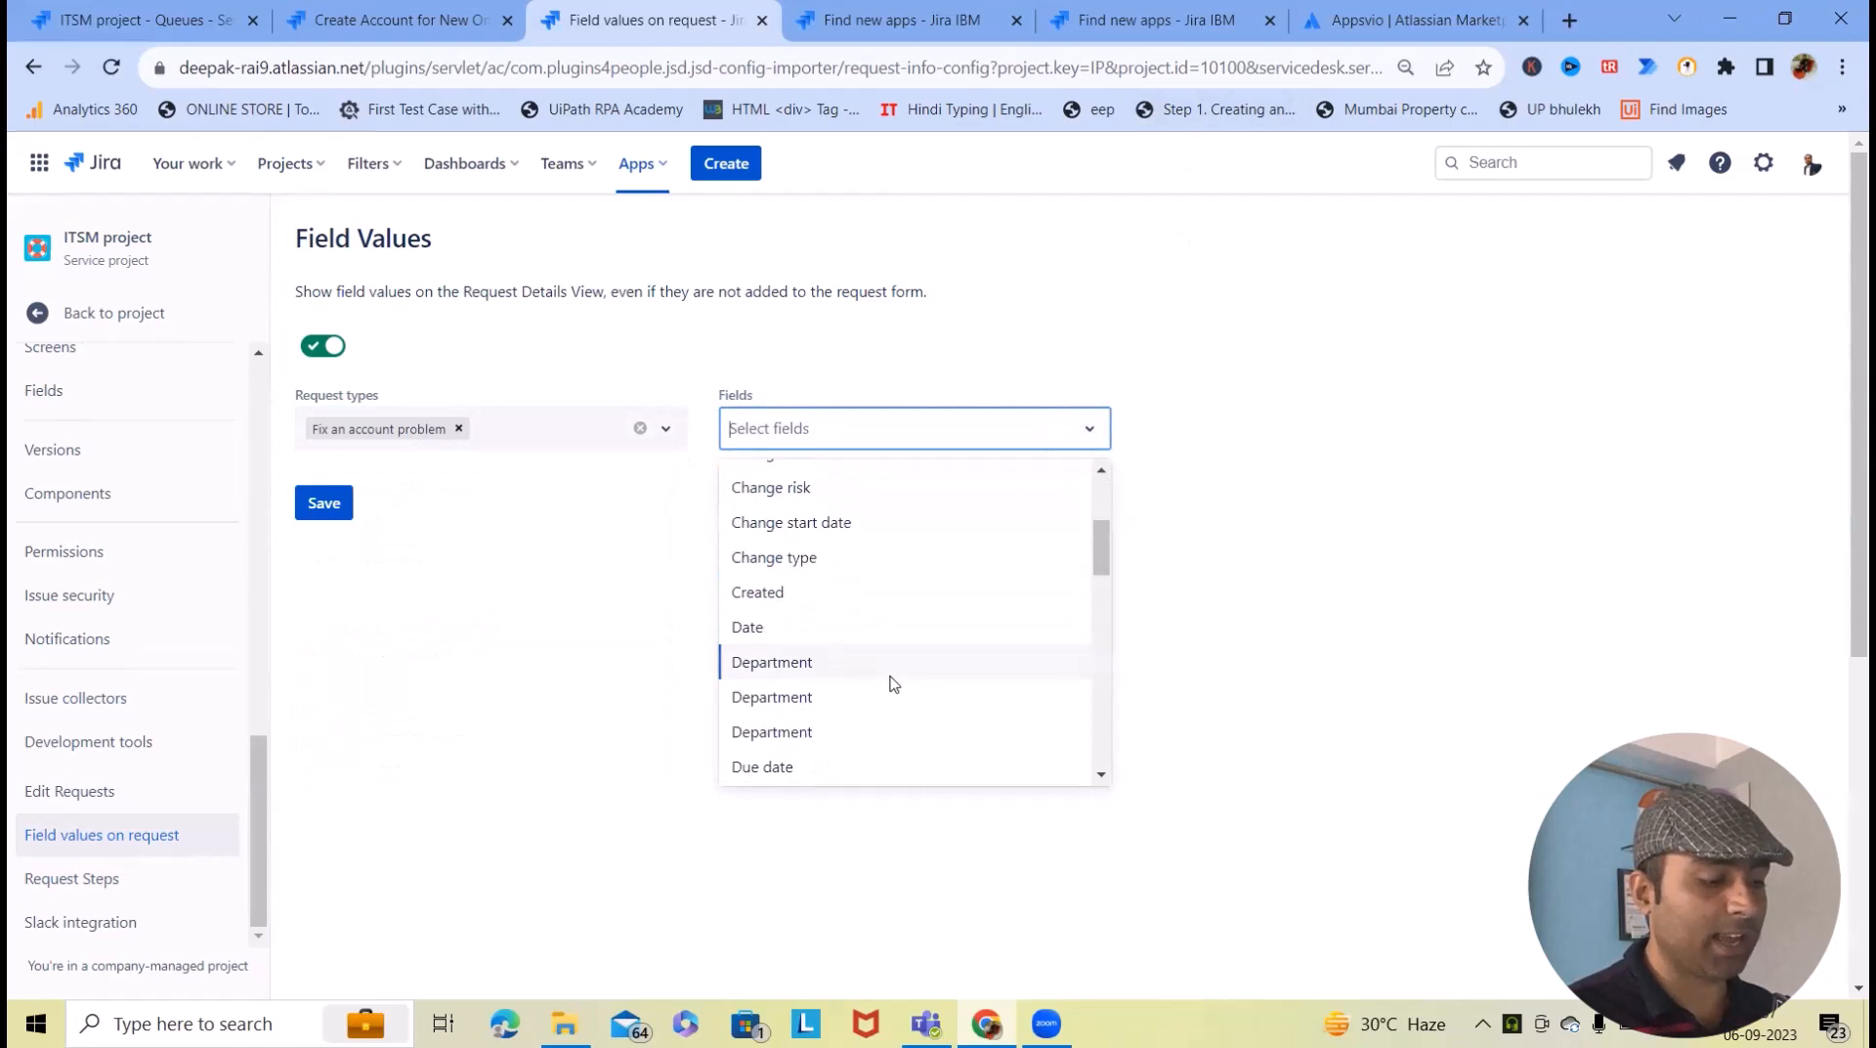
{"action": "scroll", "coordinate": [885, 694], "scroll_direction": "down", "scroll_amount": 5}
{"action": "type", "text": "res"}
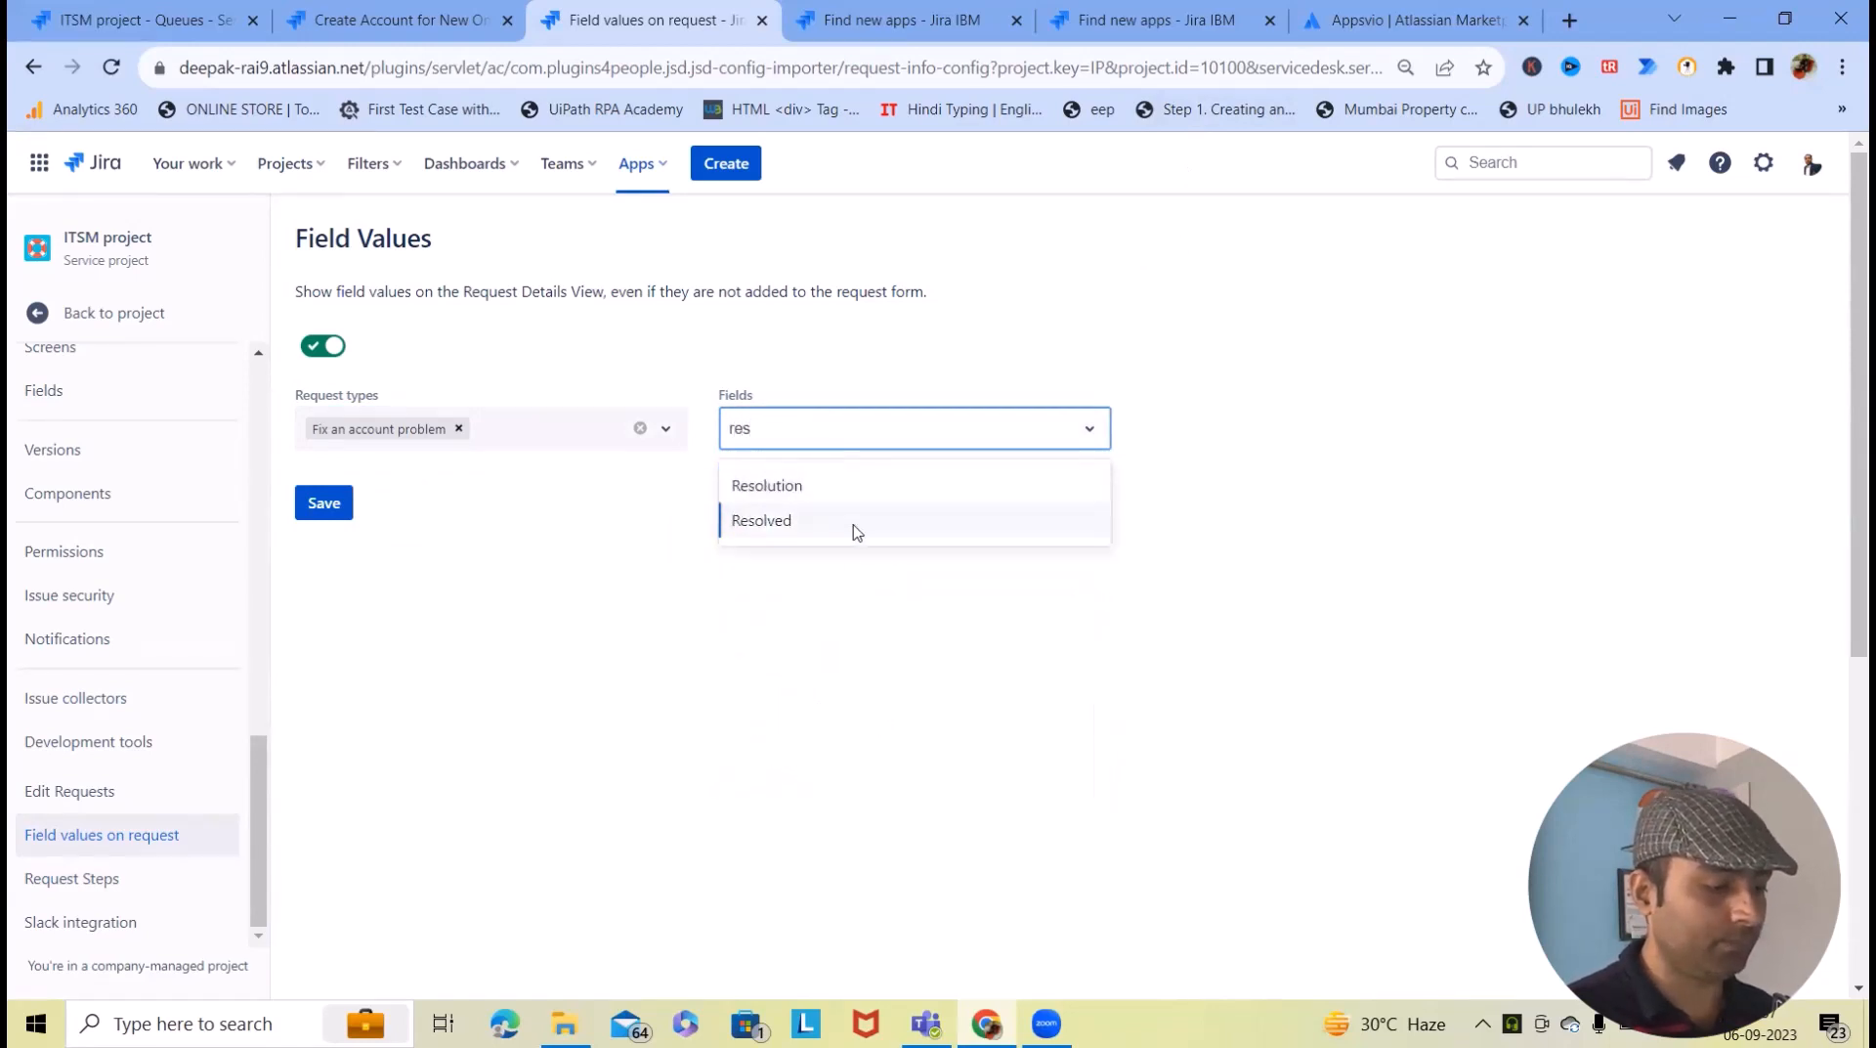
{"action": "left_click", "coordinate": [871, 489]}
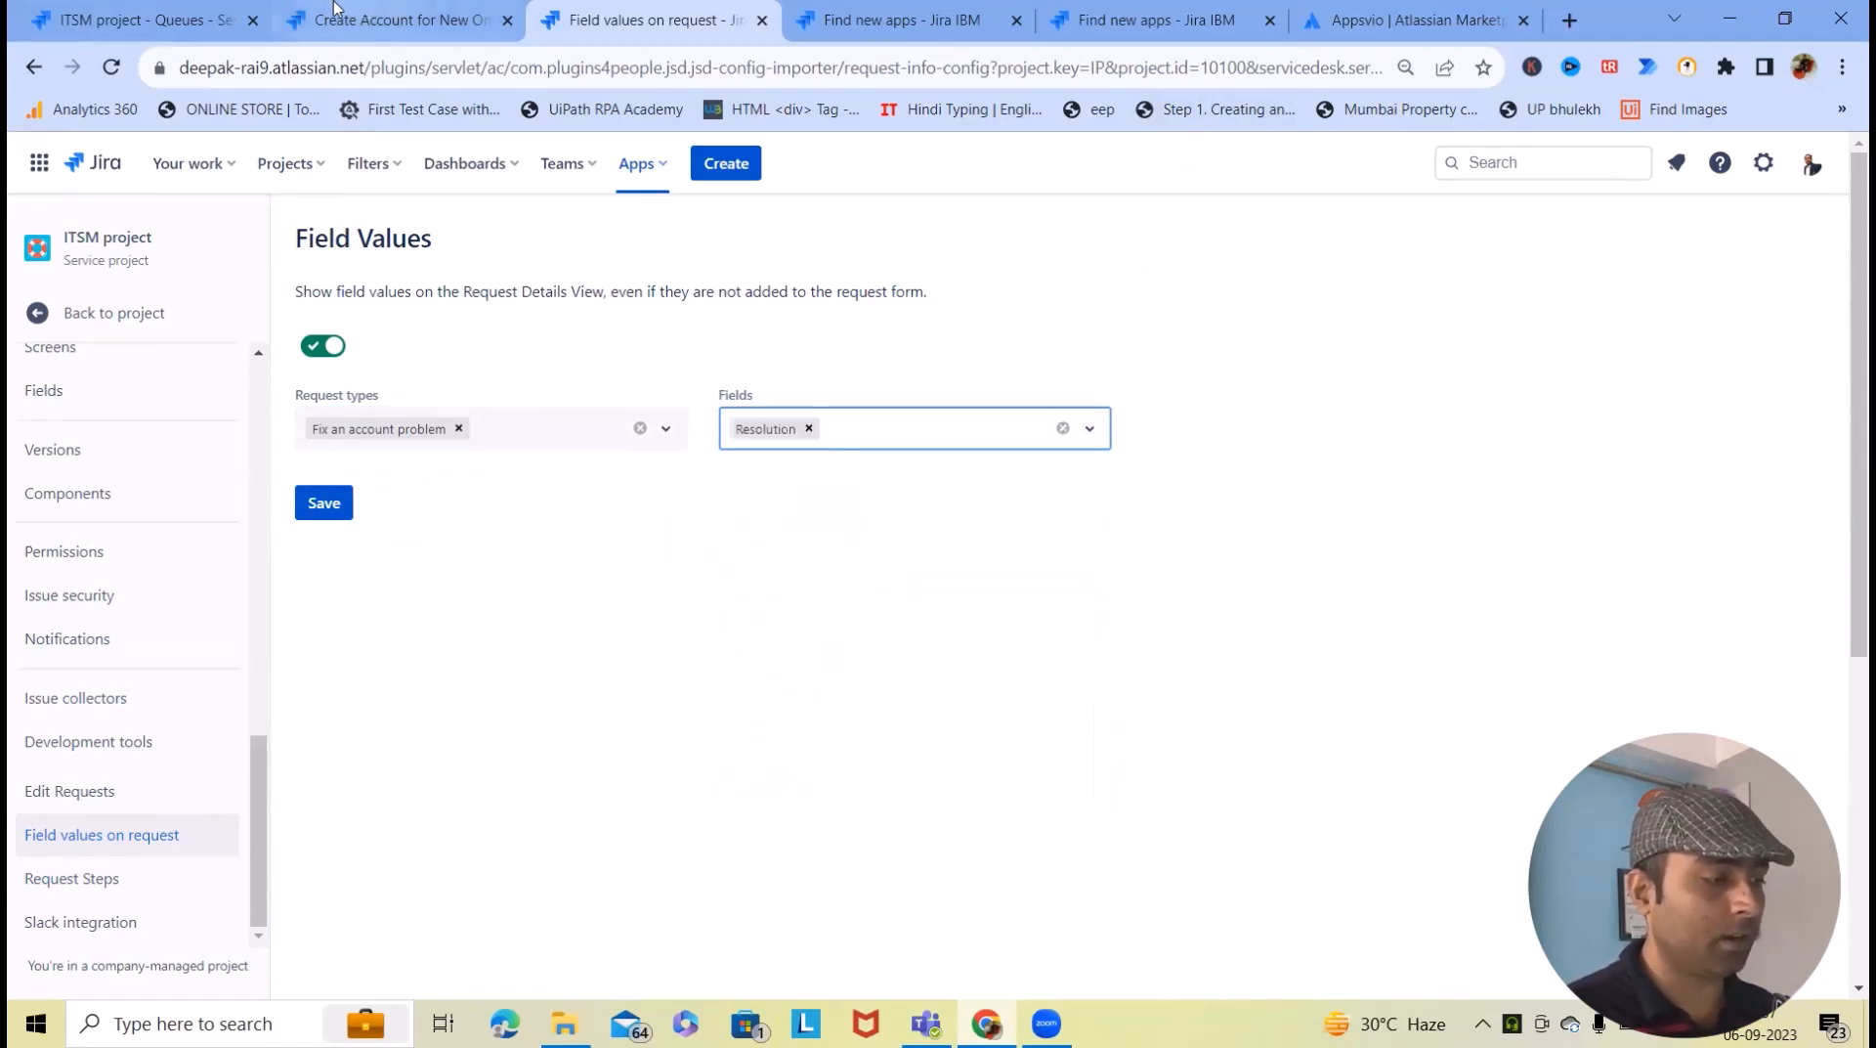
{"action": "left_click", "coordinate": [401, 19]}
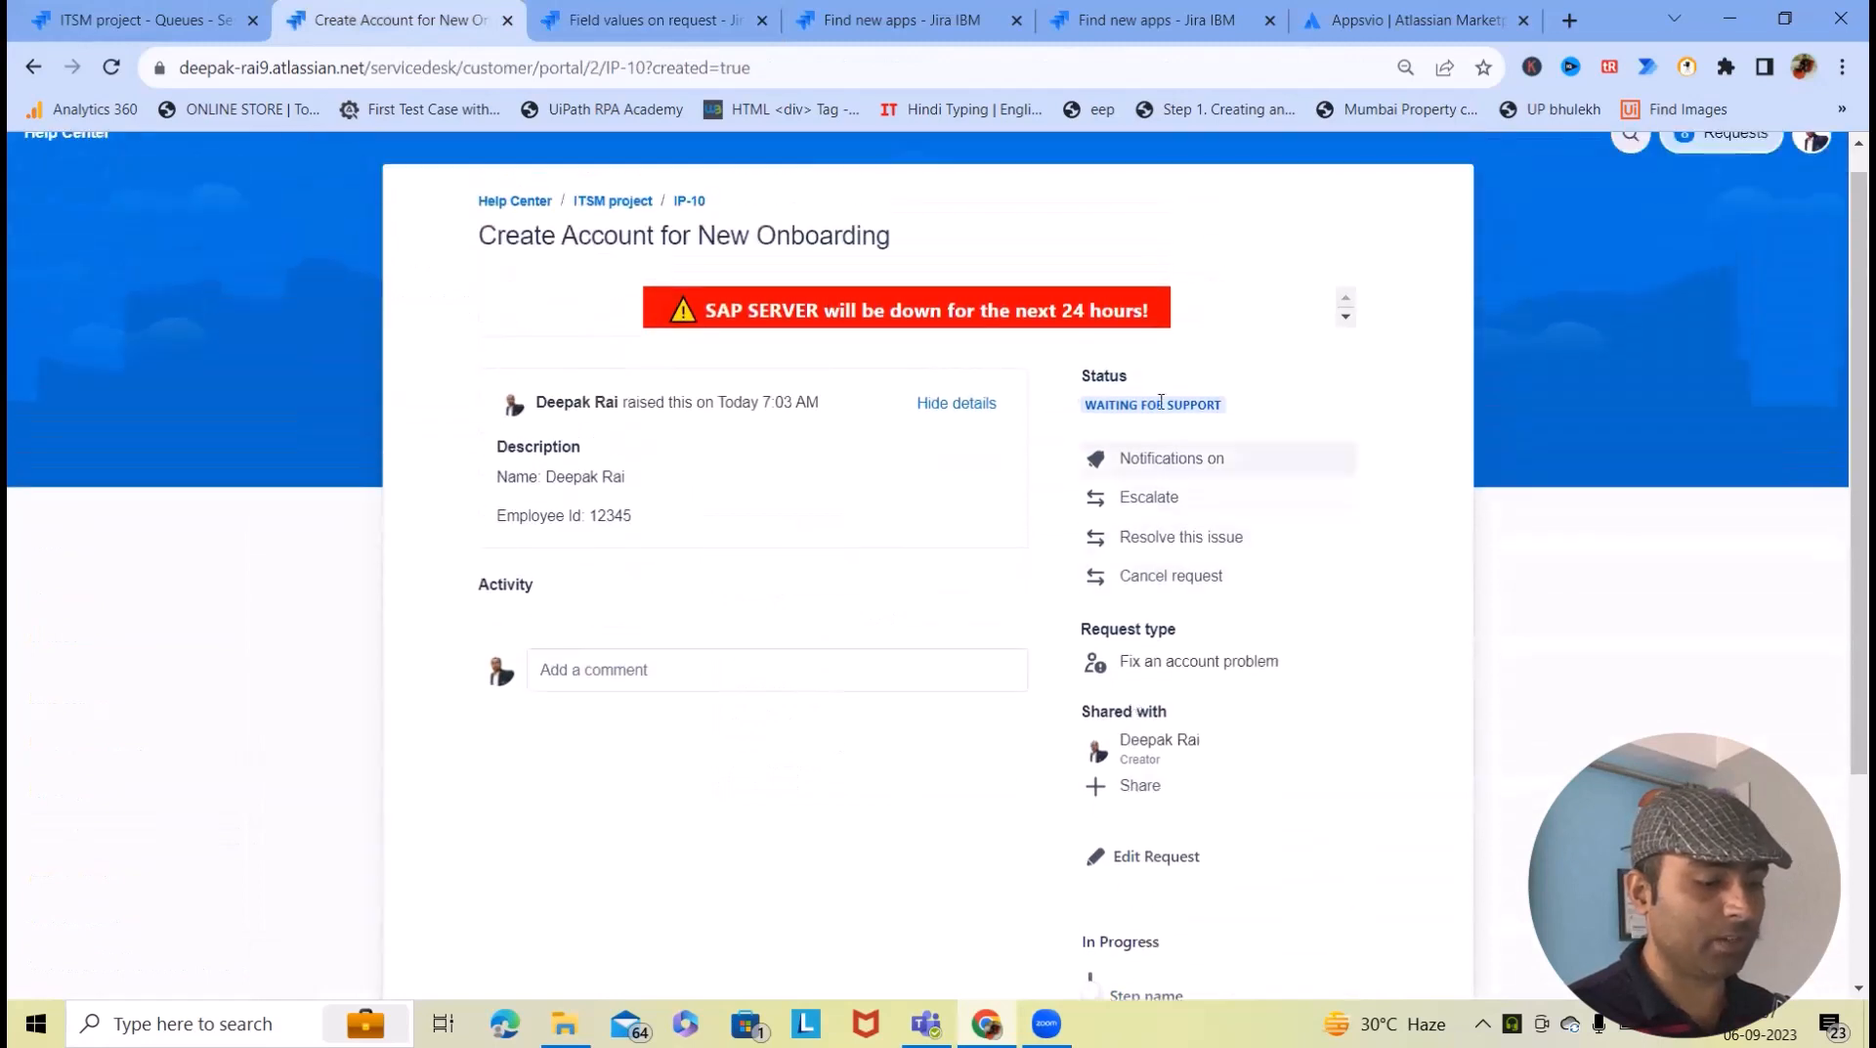
- Add Assignee and Impact to the displayed field values
{"action": "scroll", "coordinate": [1143, 684], "scroll_direction": "down", "scroll_amount": 3}
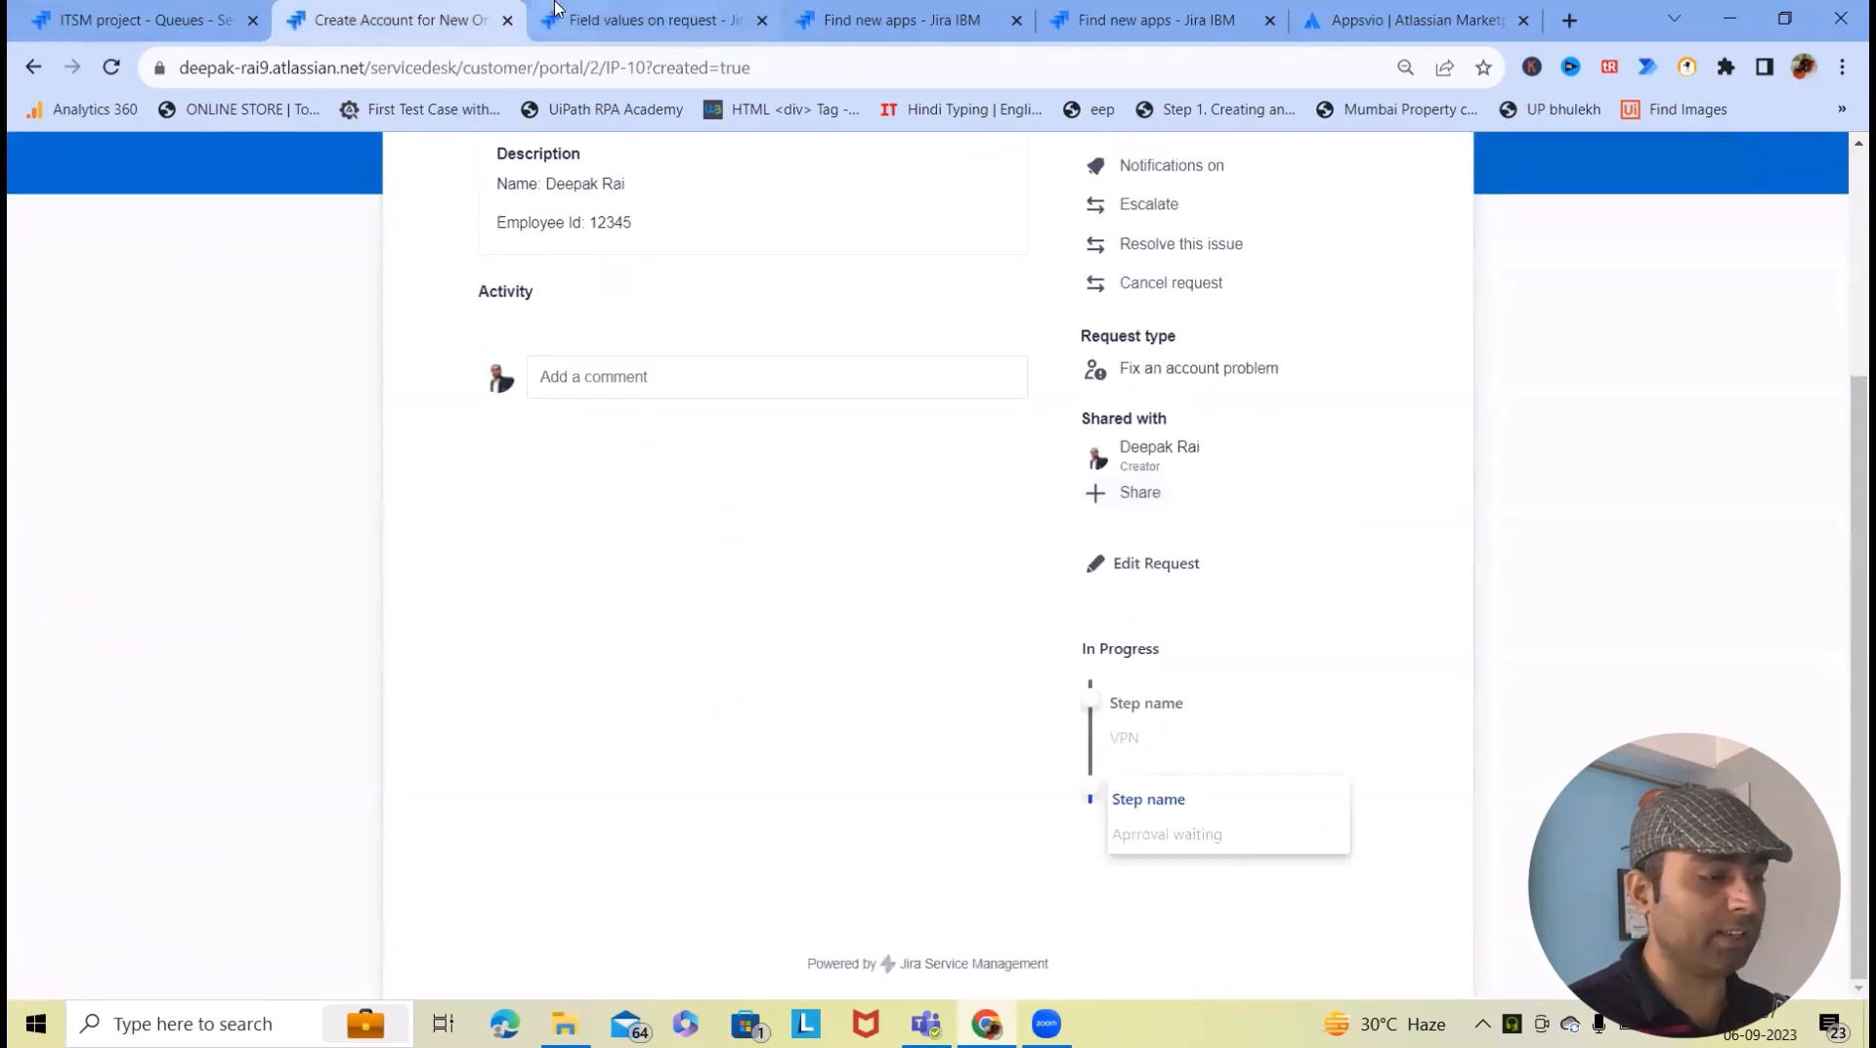
{"action": "left_click", "coordinate": [630, 20]}
{"action": "left_click", "coordinate": [1090, 429]}
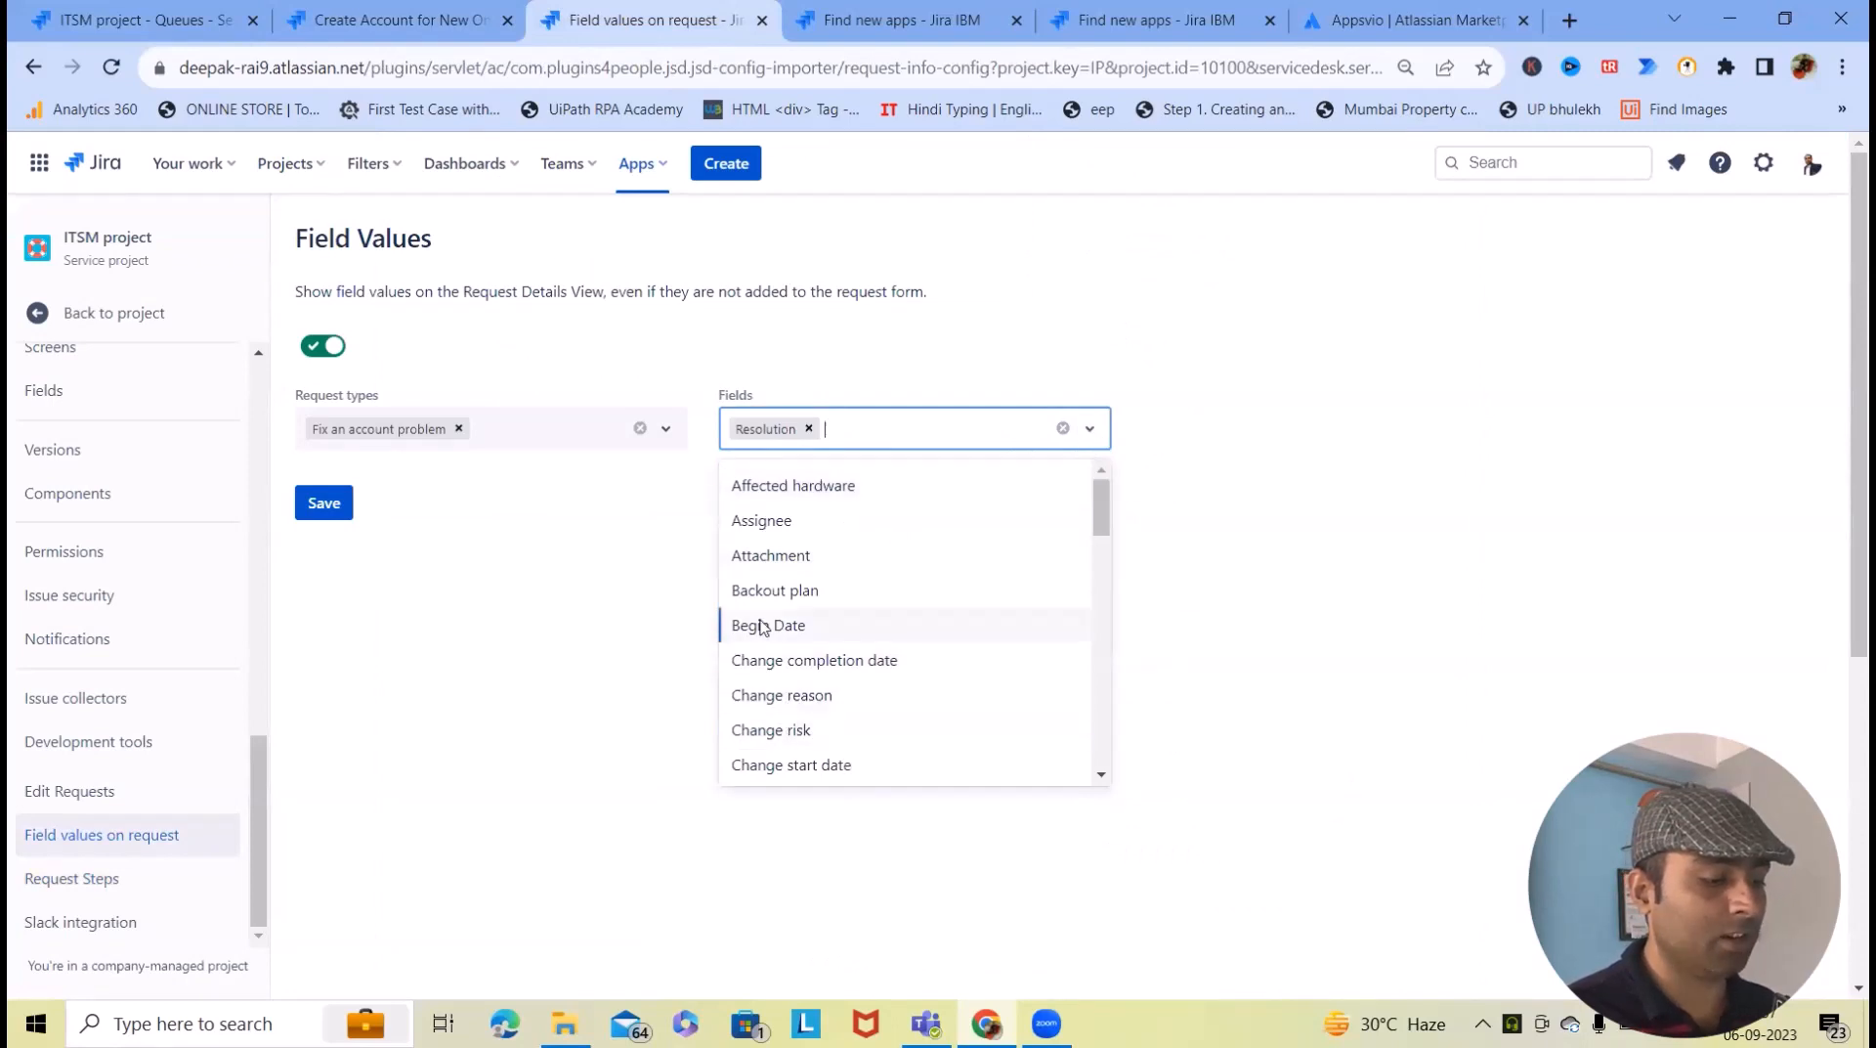
{"action": "left_click", "coordinate": [794, 520]}
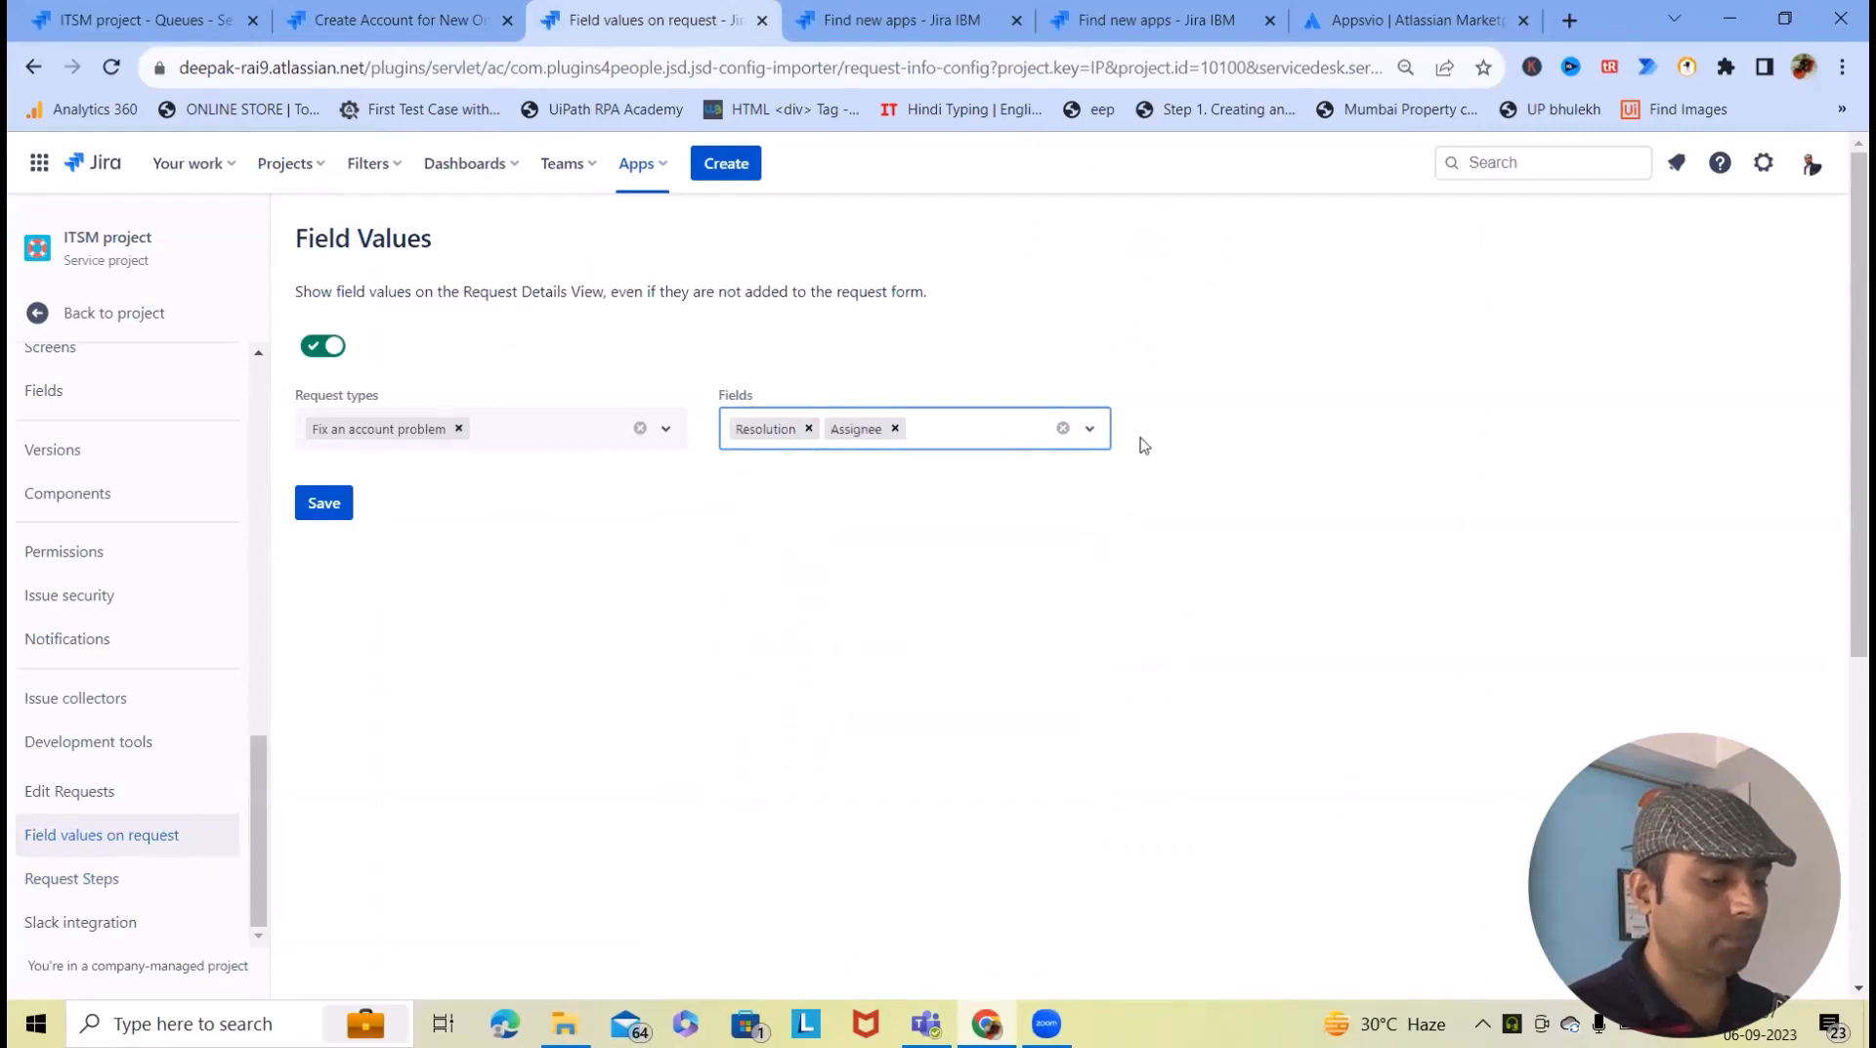
{"action": "left_click", "coordinate": [1090, 429]}
{"action": "scroll", "coordinate": [821, 734], "scroll_direction": "down", "scroll_amount": 7}
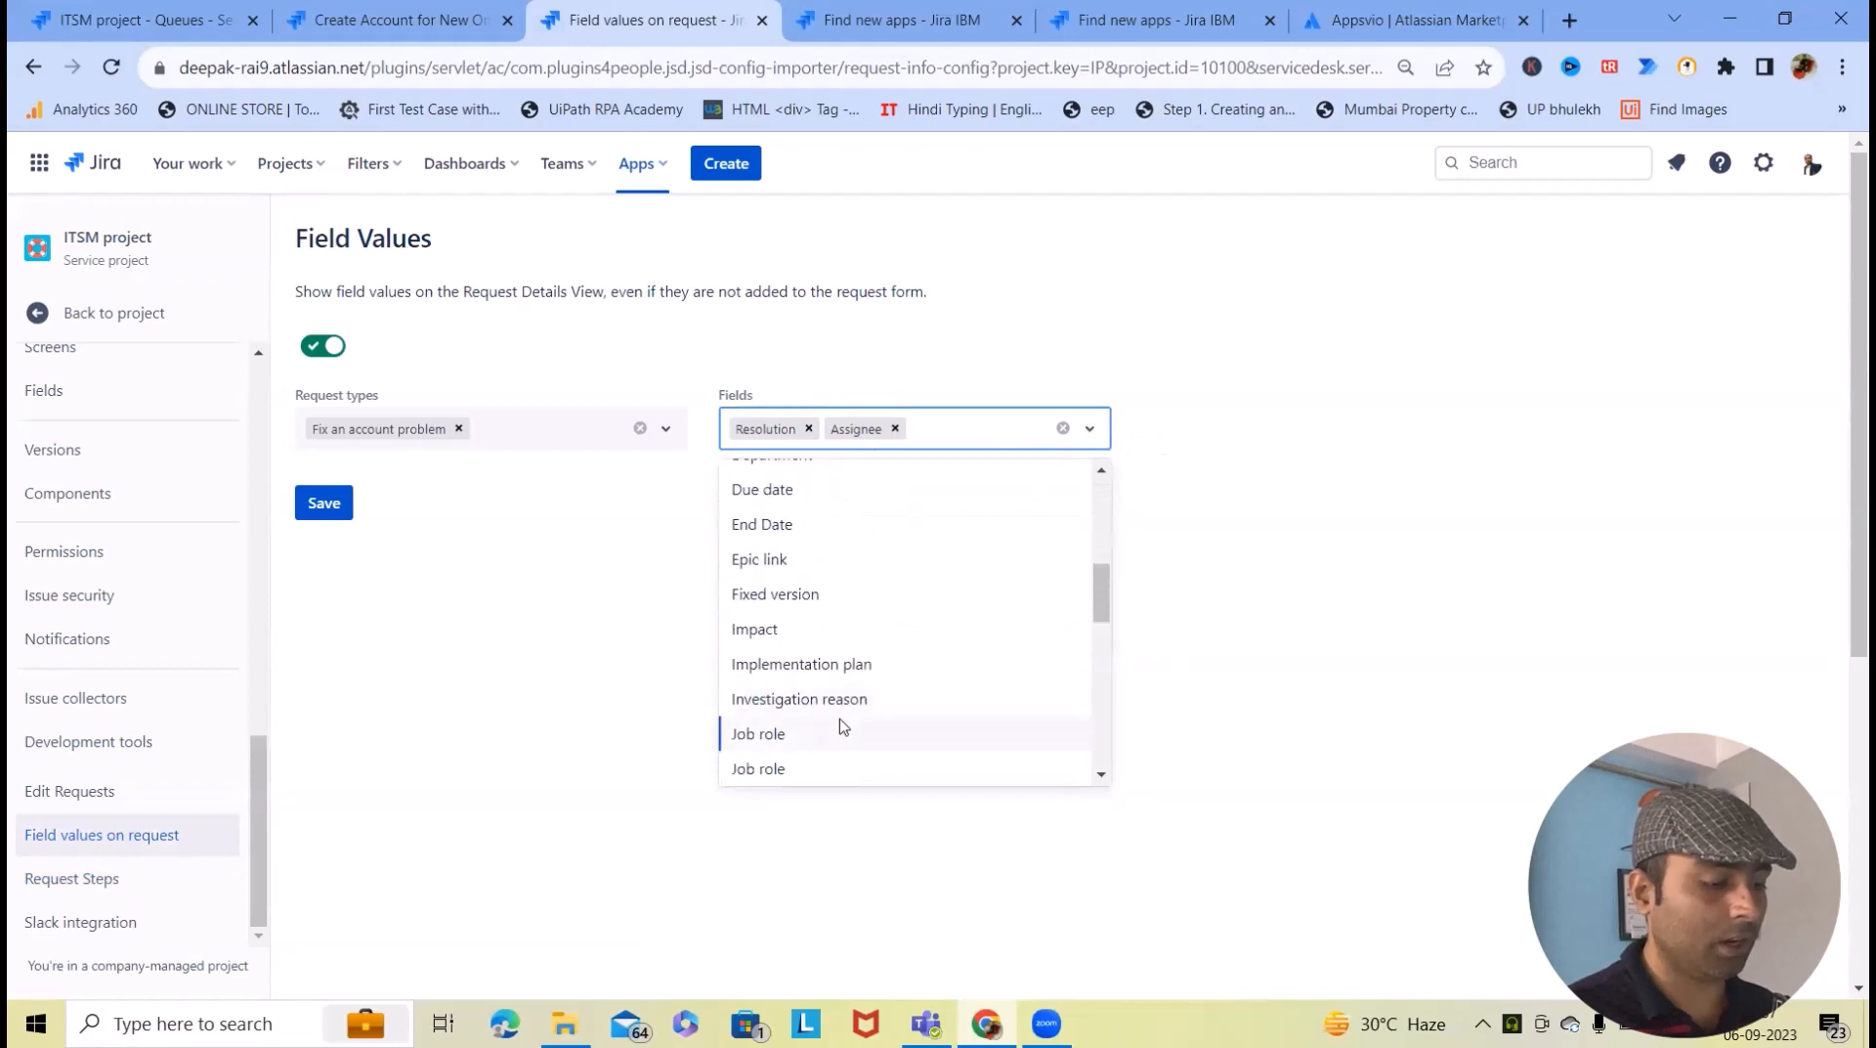
{"action": "left_click", "coordinate": [820, 508]}
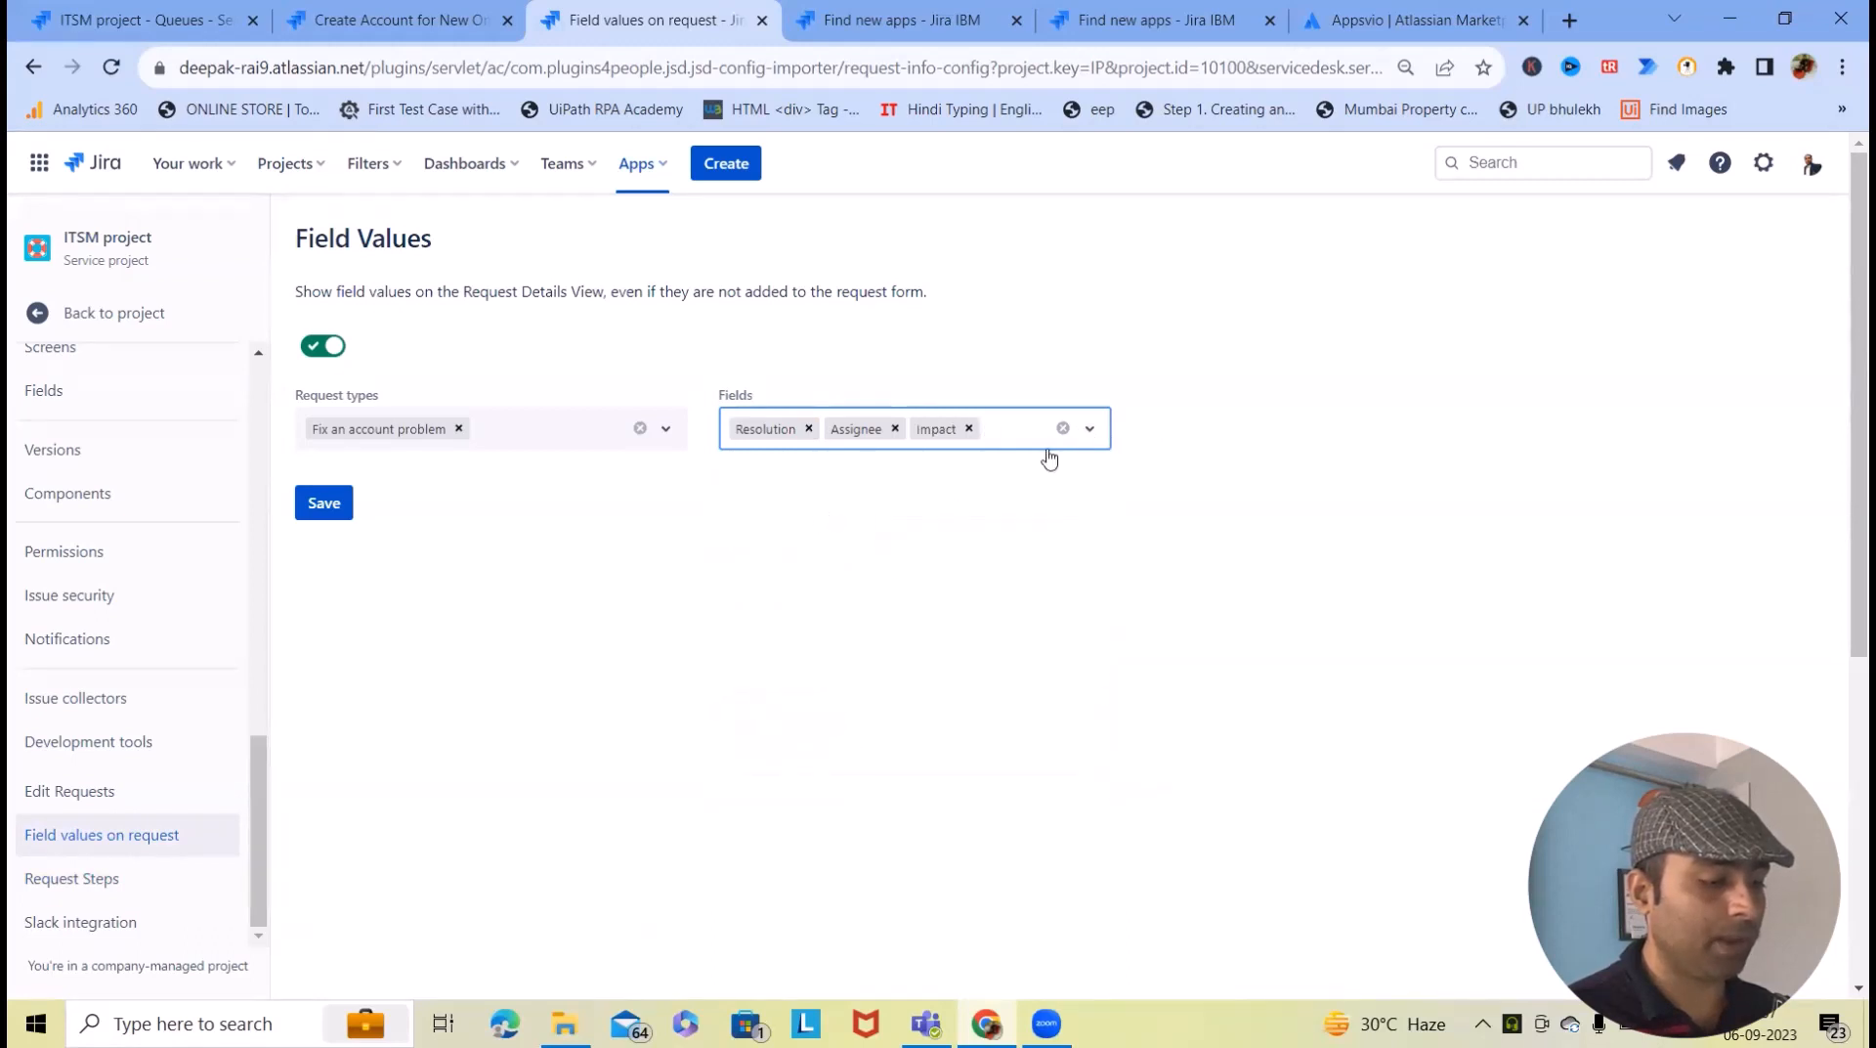
- Add Fixed version to the displayed fields and save the field values configuration
{"action": "left_click", "coordinate": [1083, 430]}
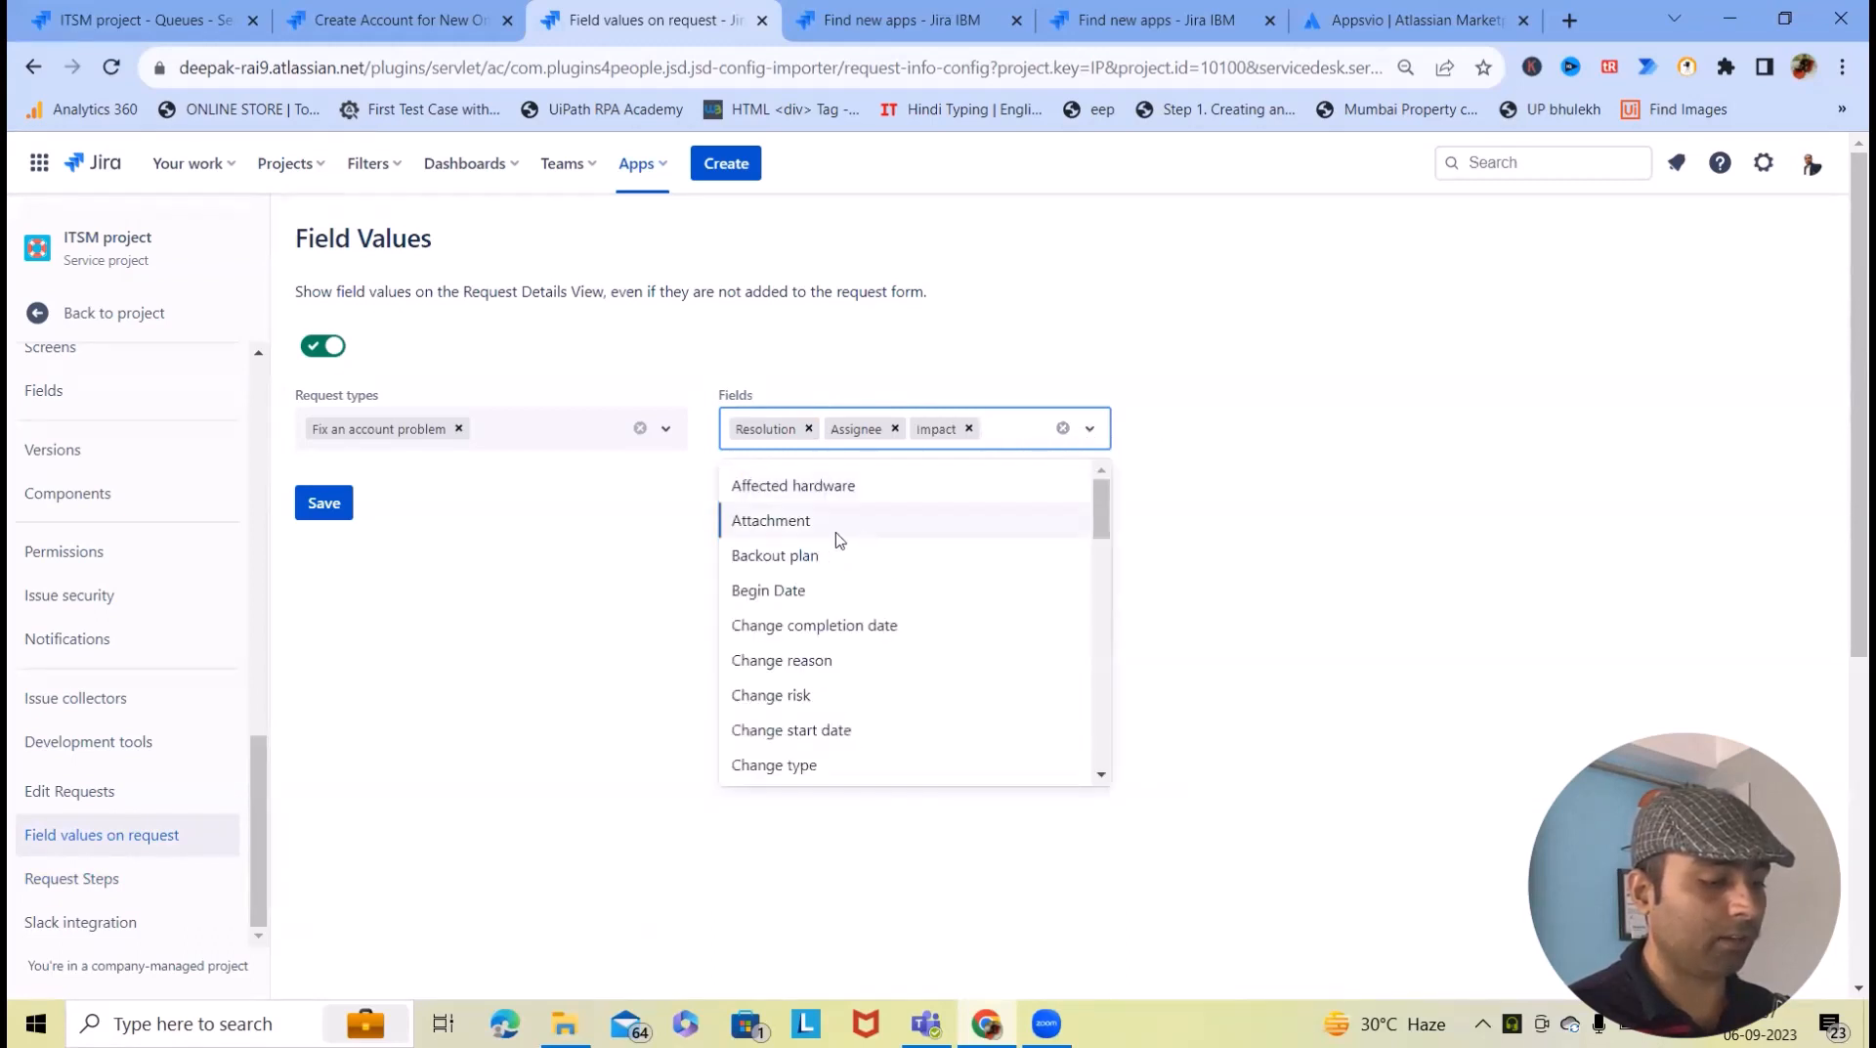
{"action": "scroll", "coordinate": [821, 684], "scroll_direction": "down", "scroll_amount": 1}
{"action": "scroll", "coordinate": [821, 684], "scroll_direction": "down", "scroll_amount": 3}
{"action": "left_click", "coordinate": [791, 606]}
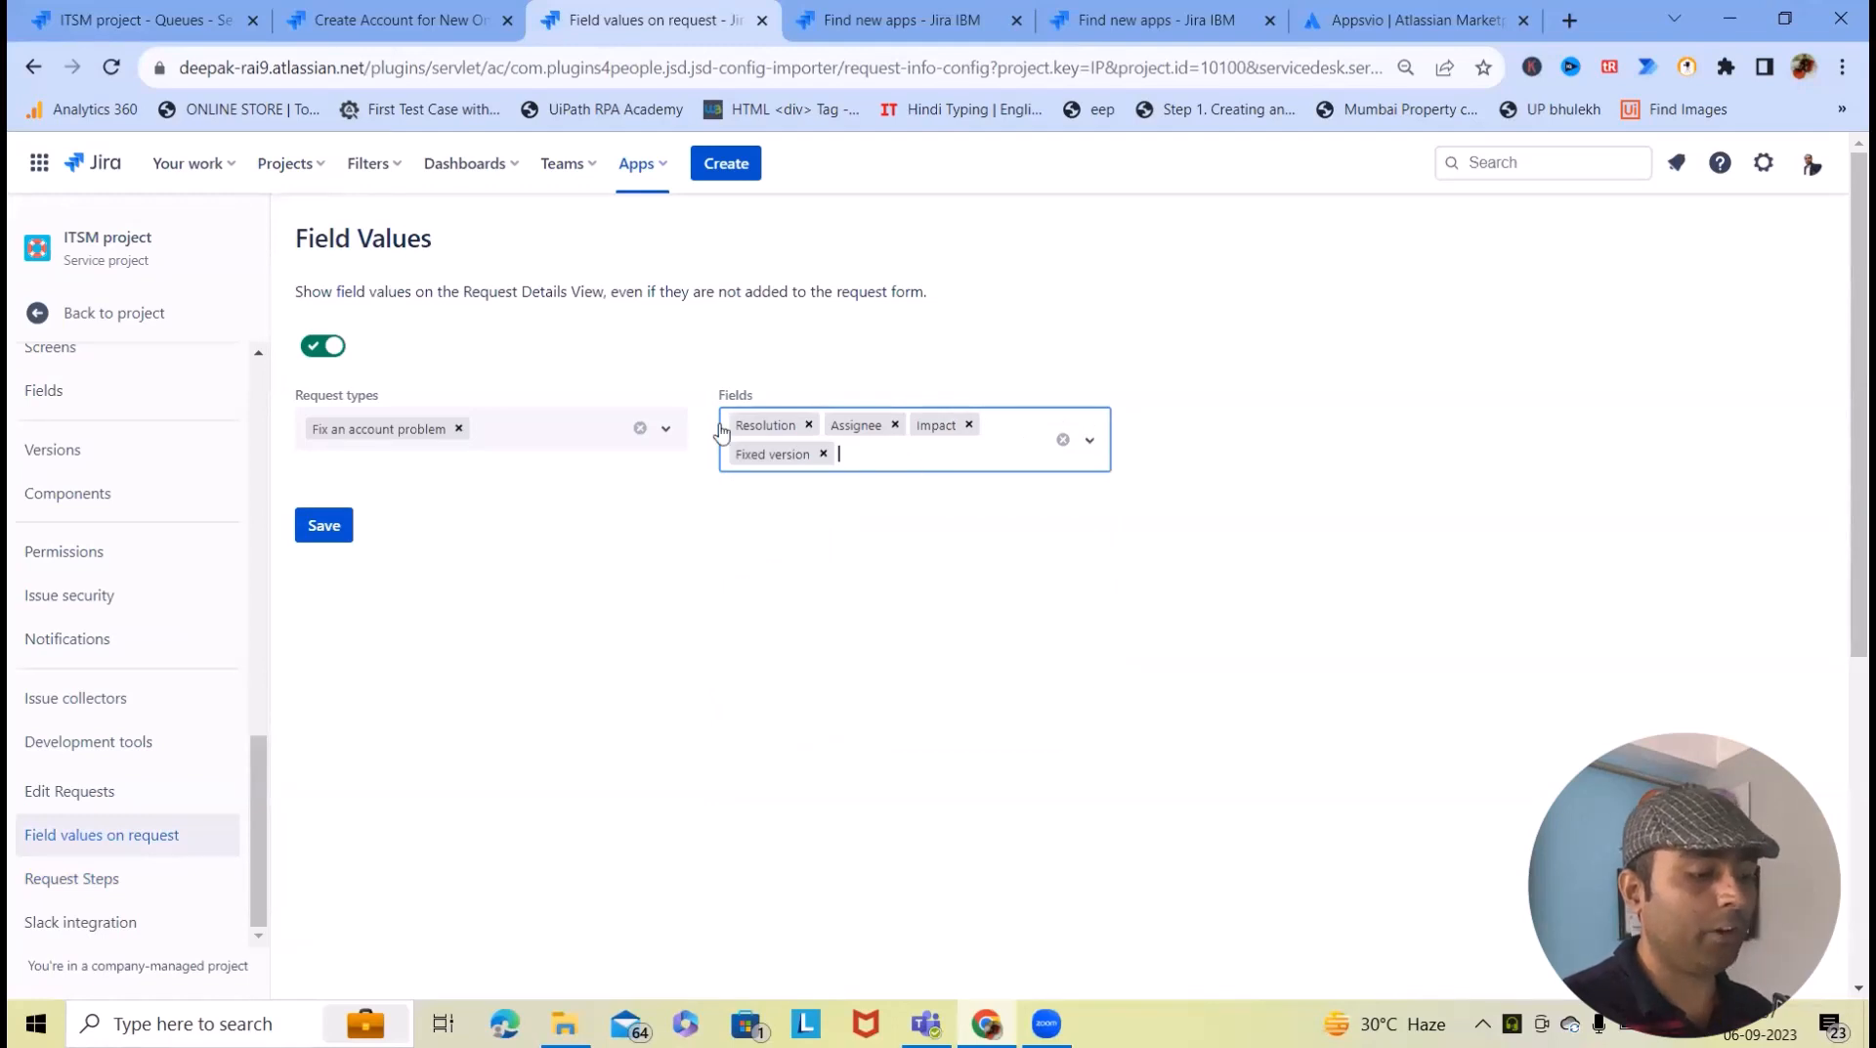
{"action": "left_click", "coordinate": [314, 528]}
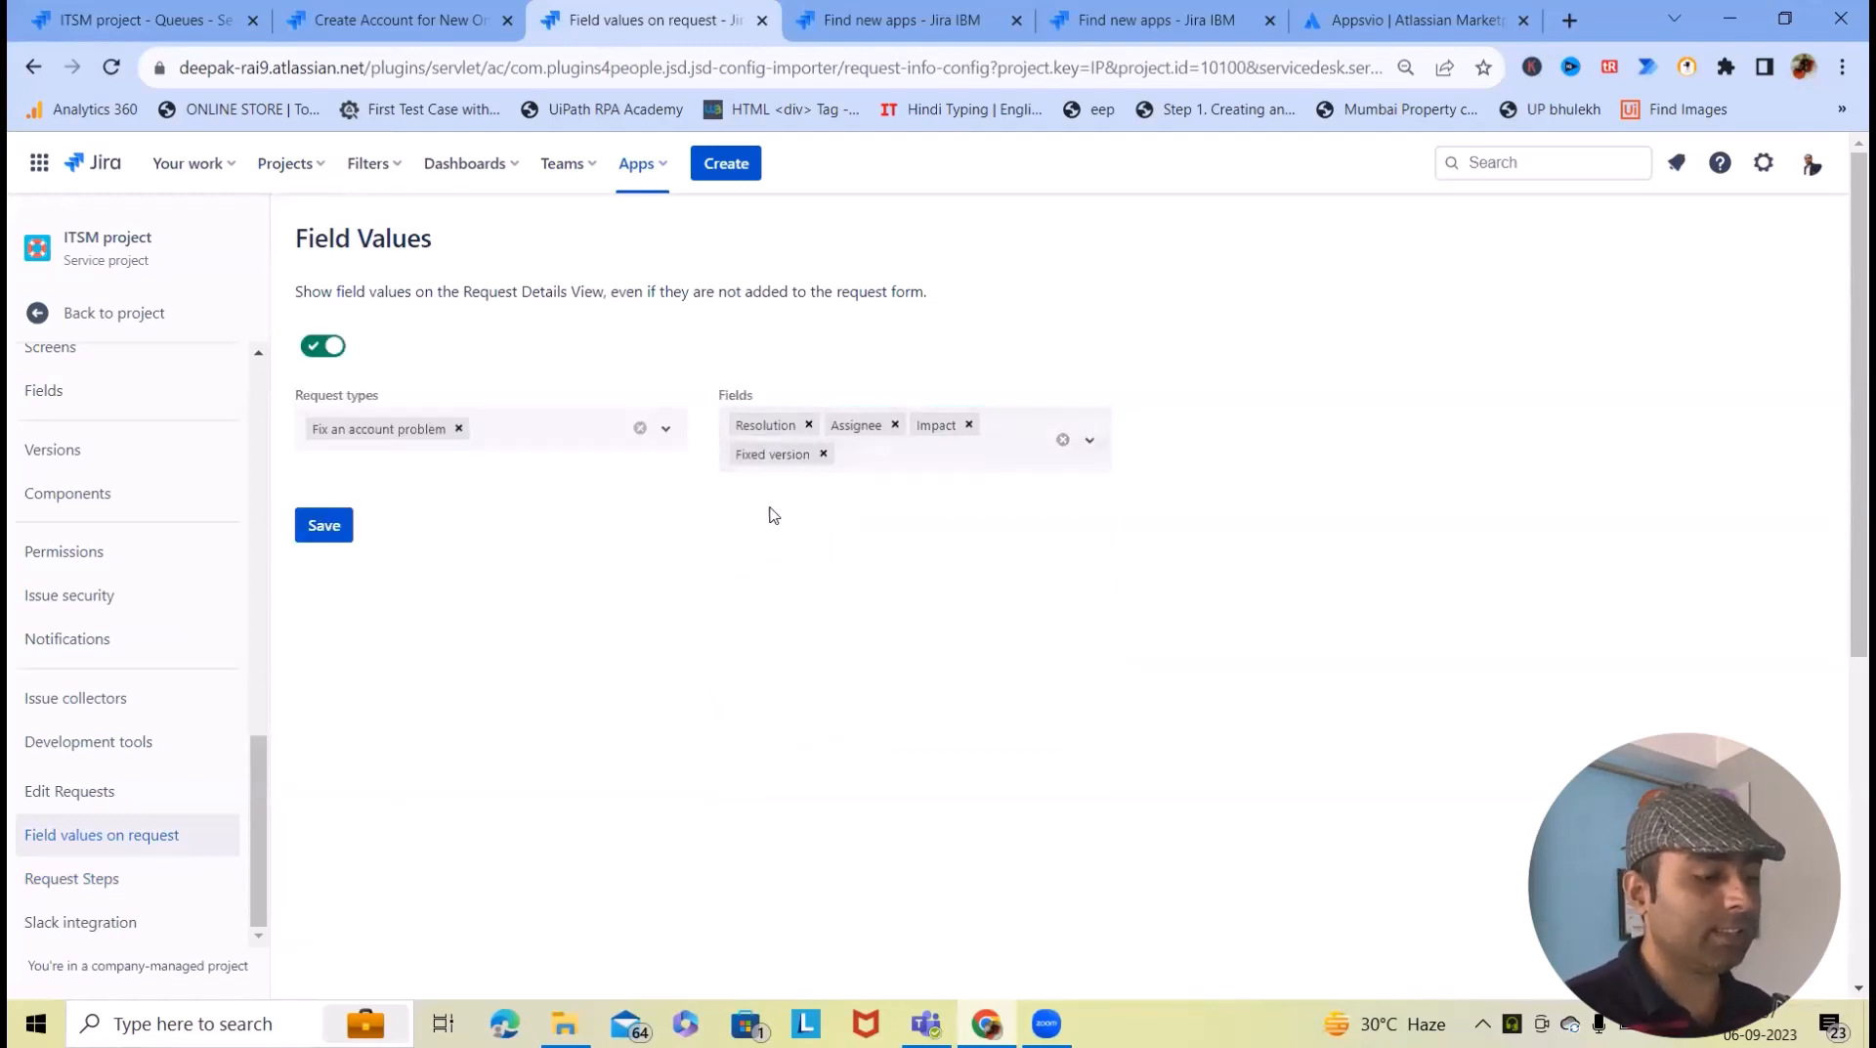
{"action": "left_click", "coordinate": [405, 20]}
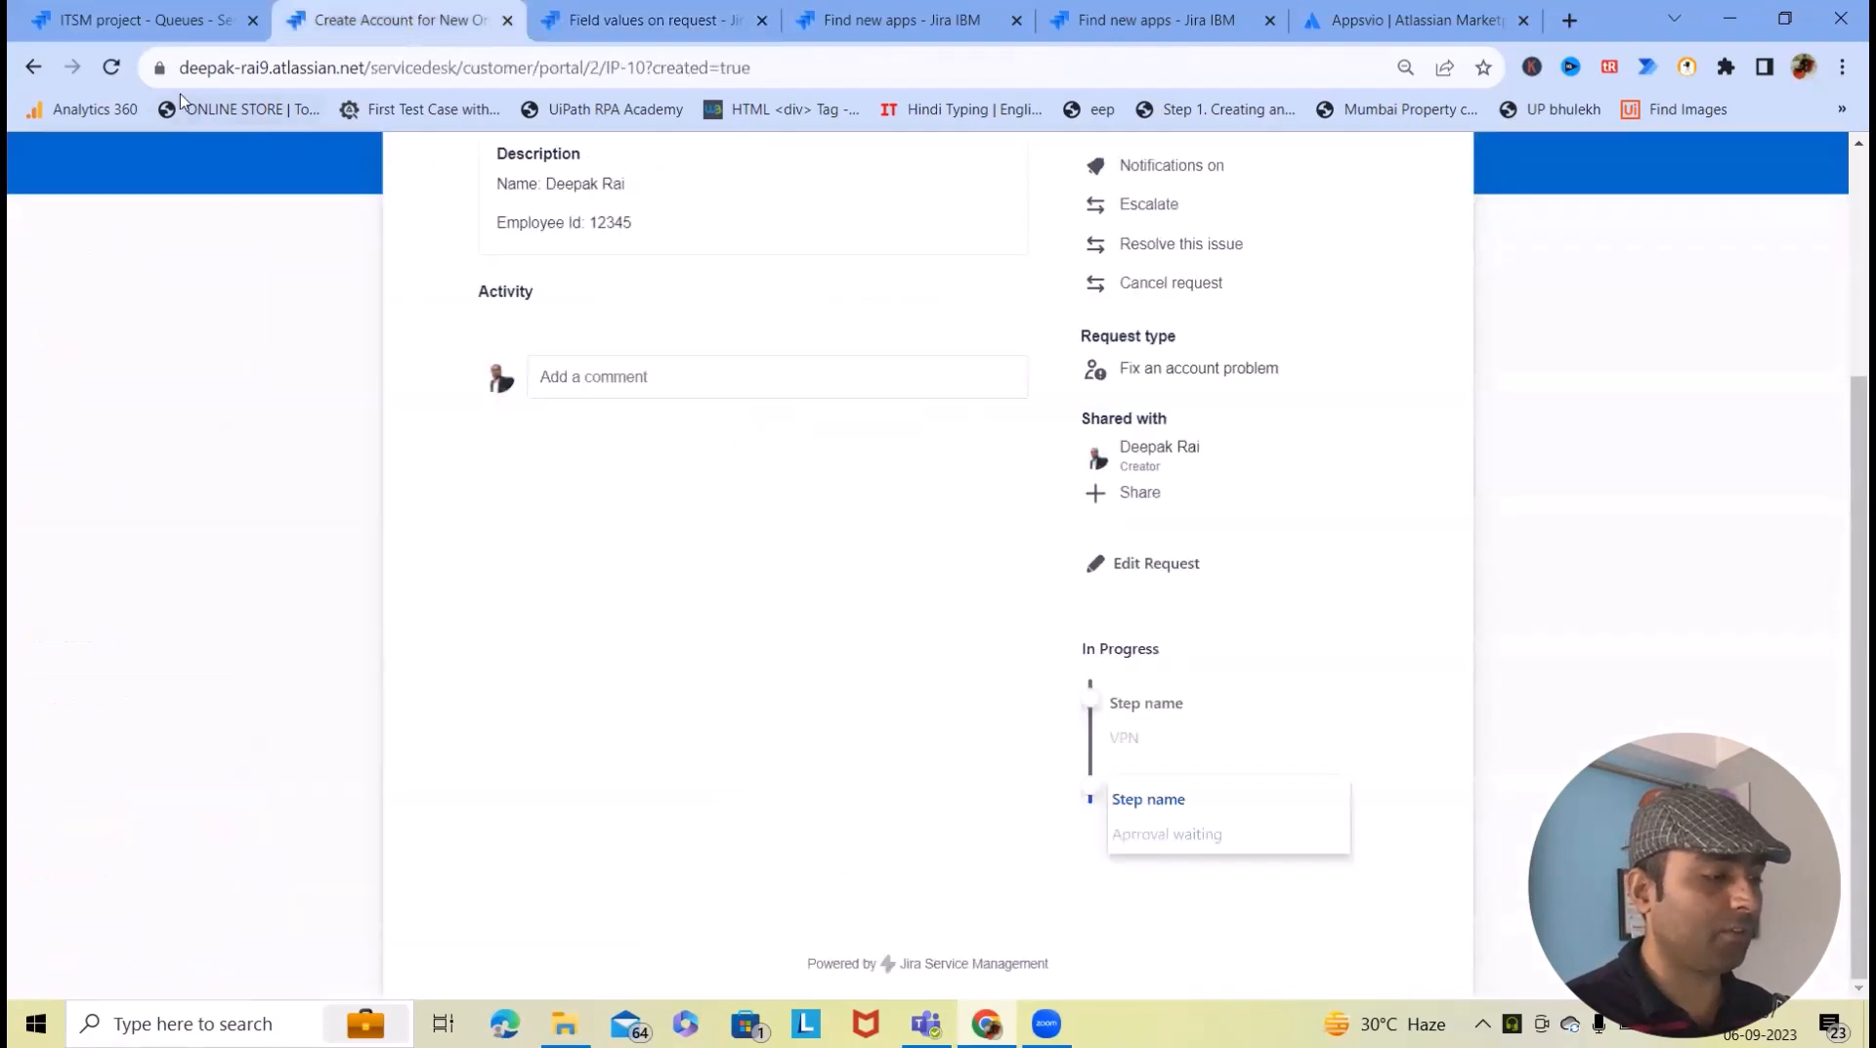
- Reload and review the IP-10 portal page, then bring up the agent view of IP-10
{"action": "left_click", "coordinate": [111, 69]}
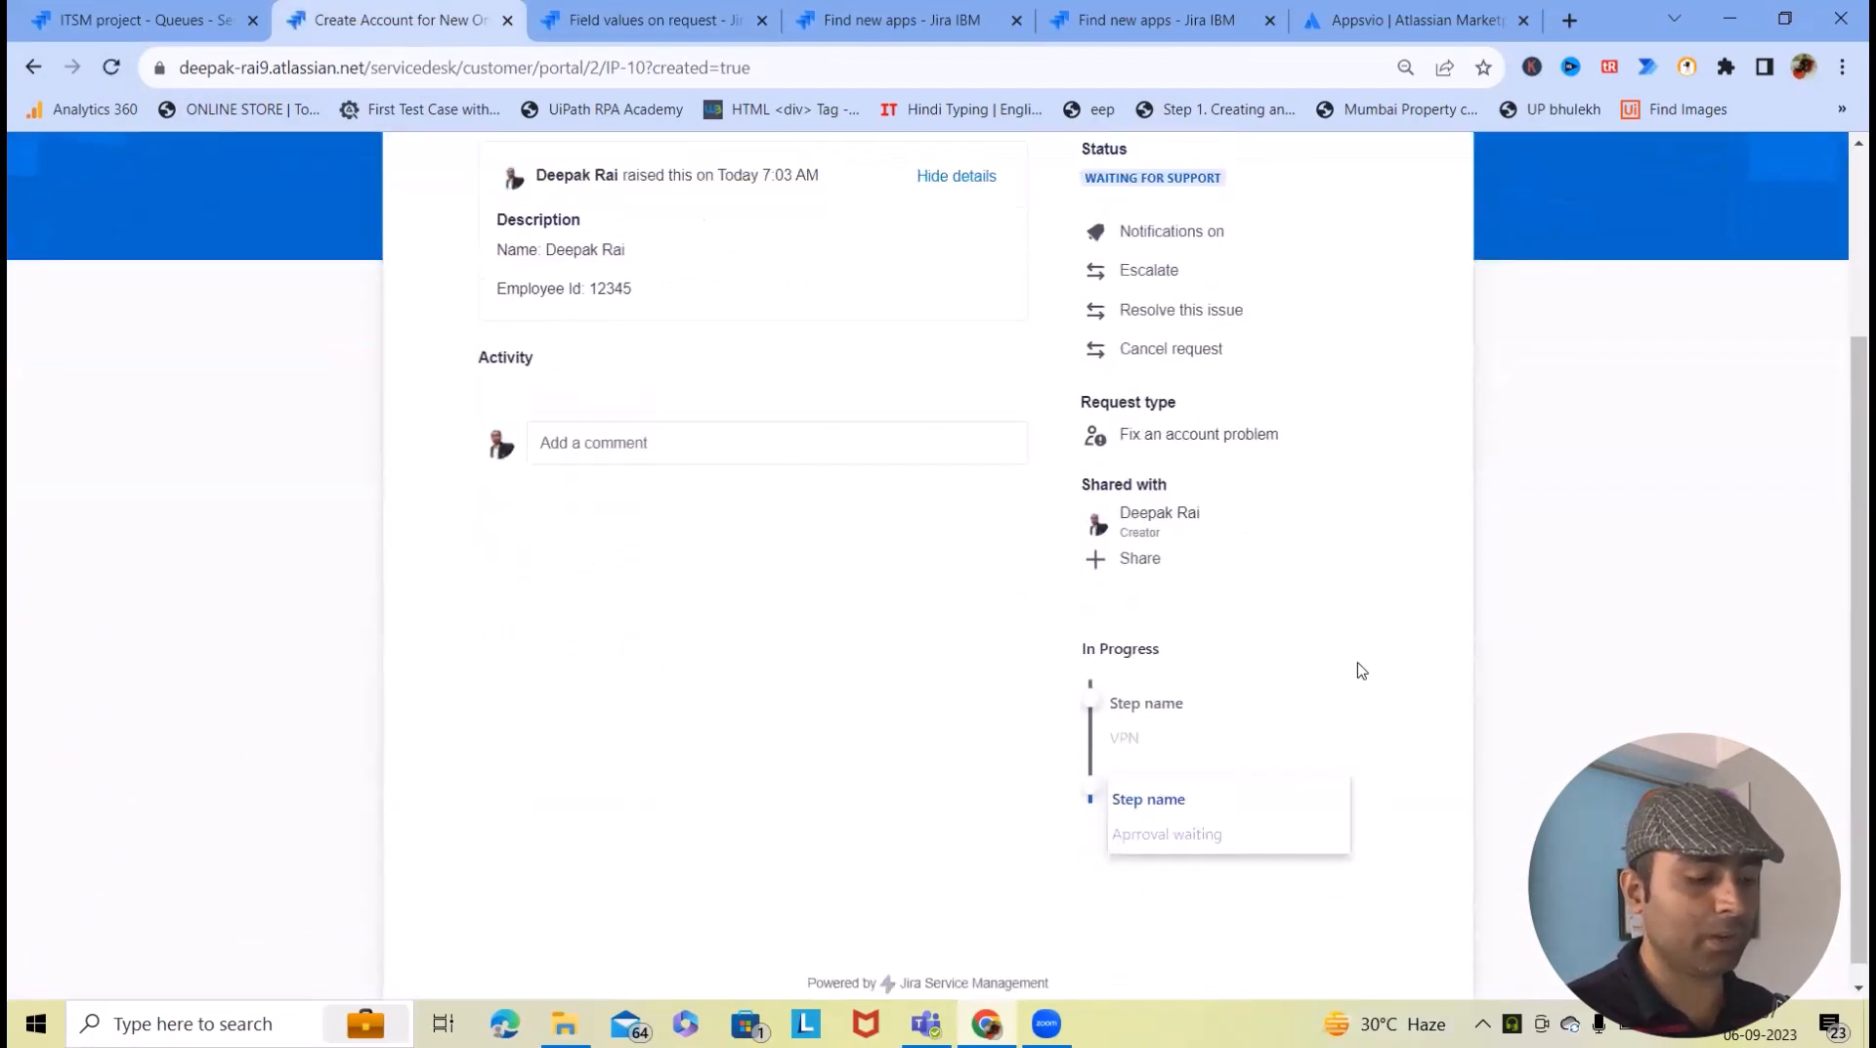
{"action": "scroll", "coordinate": [1364, 667], "scroll_direction": "down", "scroll_amount": 1}
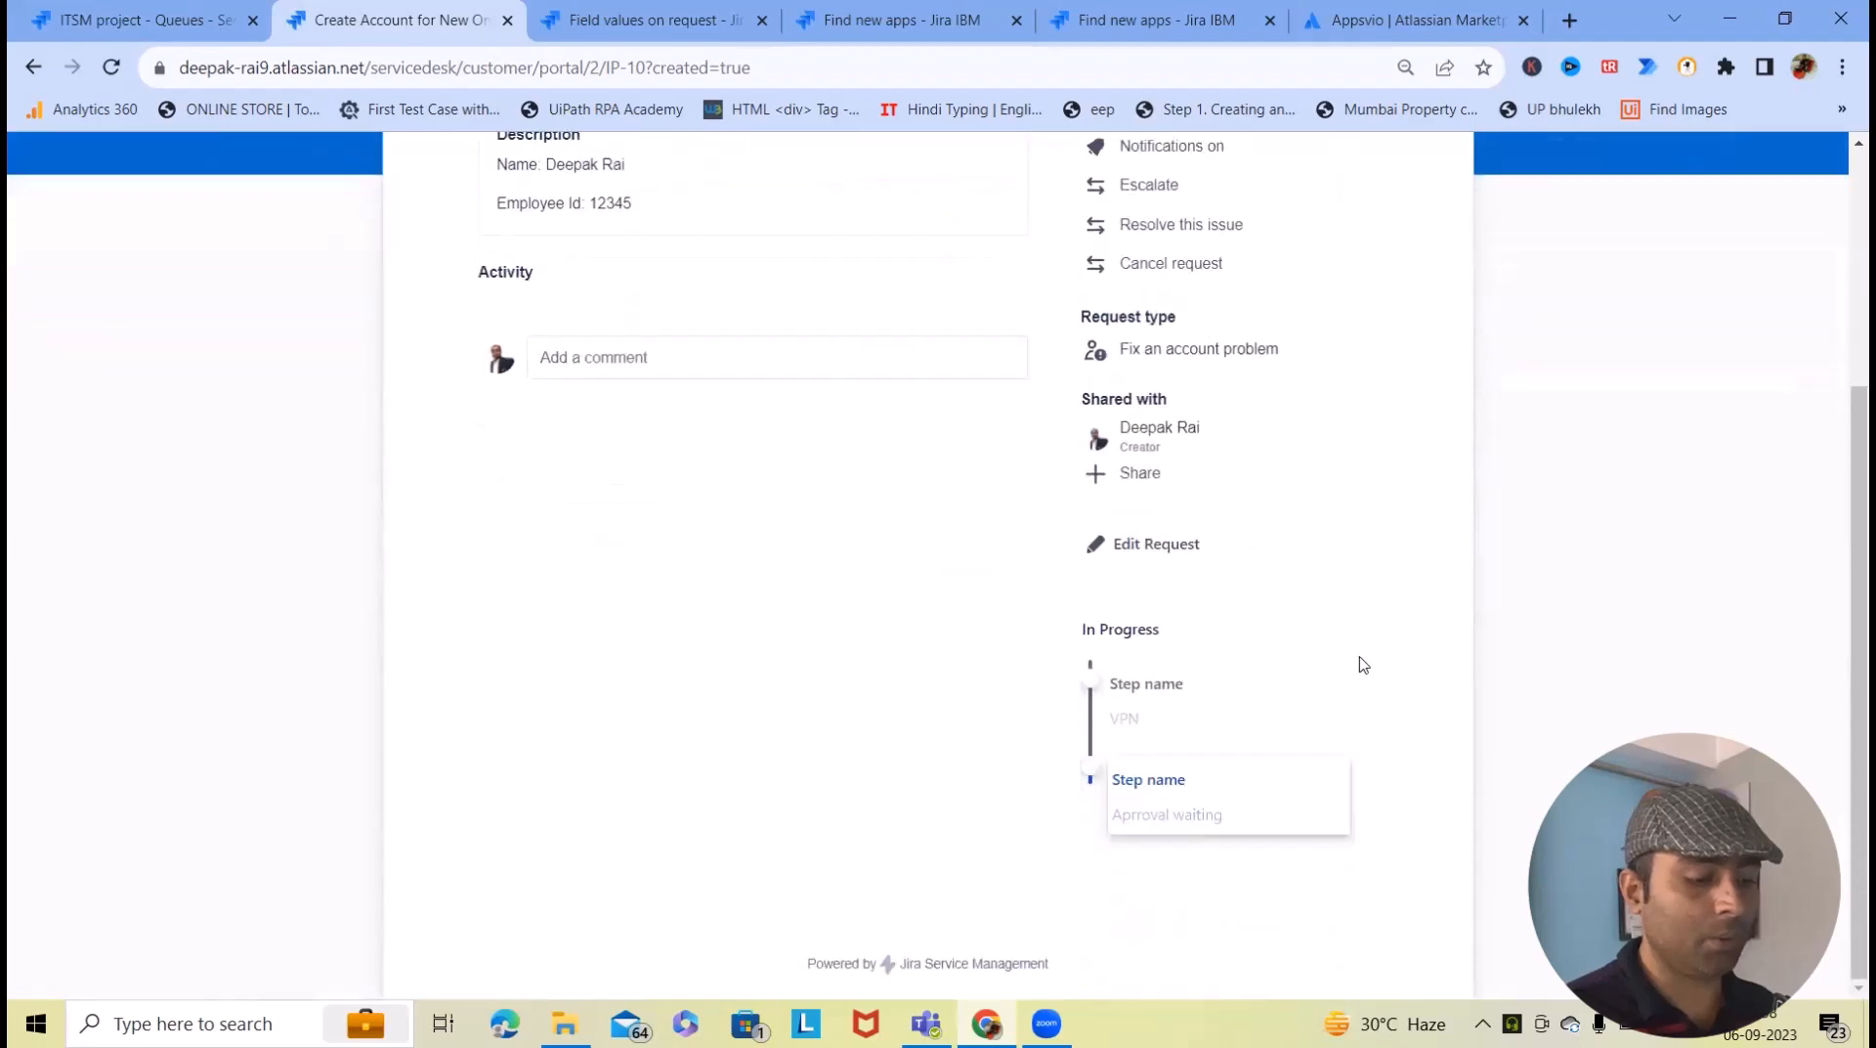
{"action": "scroll", "coordinate": [1364, 665], "scroll_direction": "up", "scroll_amount": 4}
{"action": "key", "text": "alt+Tab"}
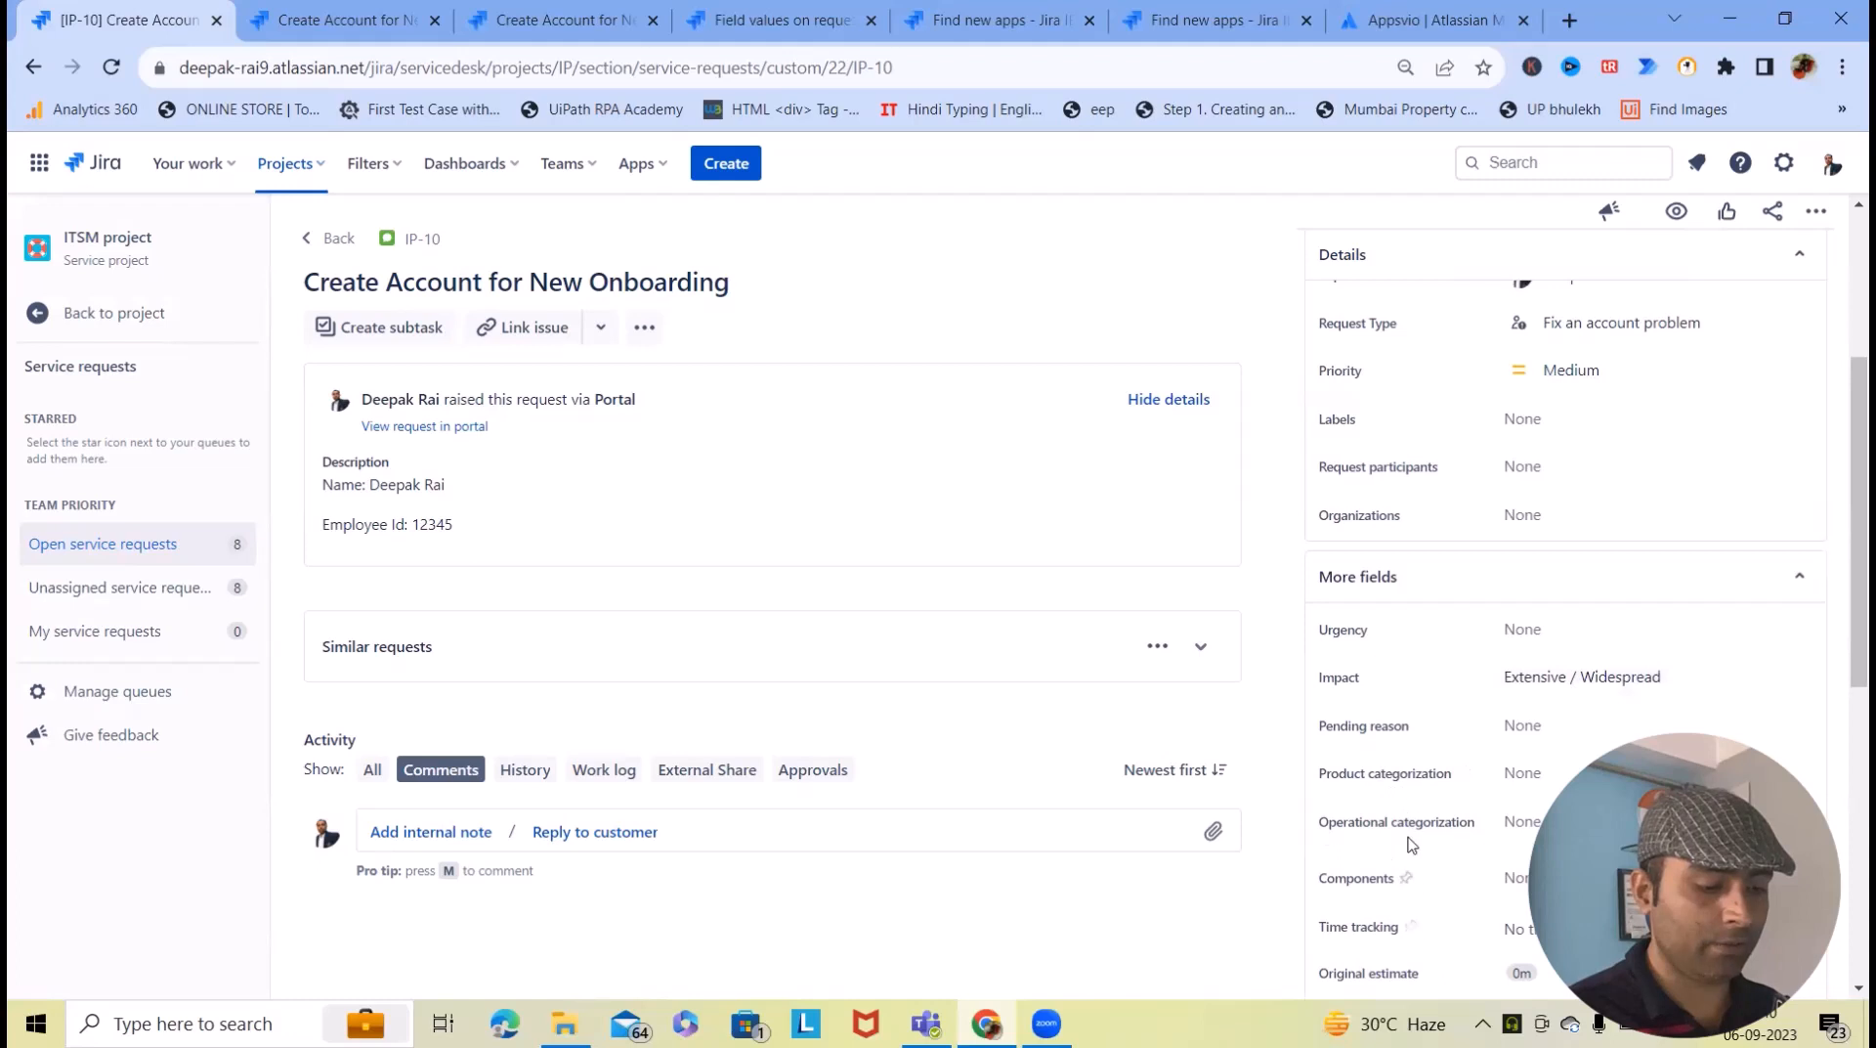
- Assign request IP-10 to yourself
{"action": "scroll", "coordinate": [1397, 430], "scroll_direction": "up", "scroll_amount": 3}
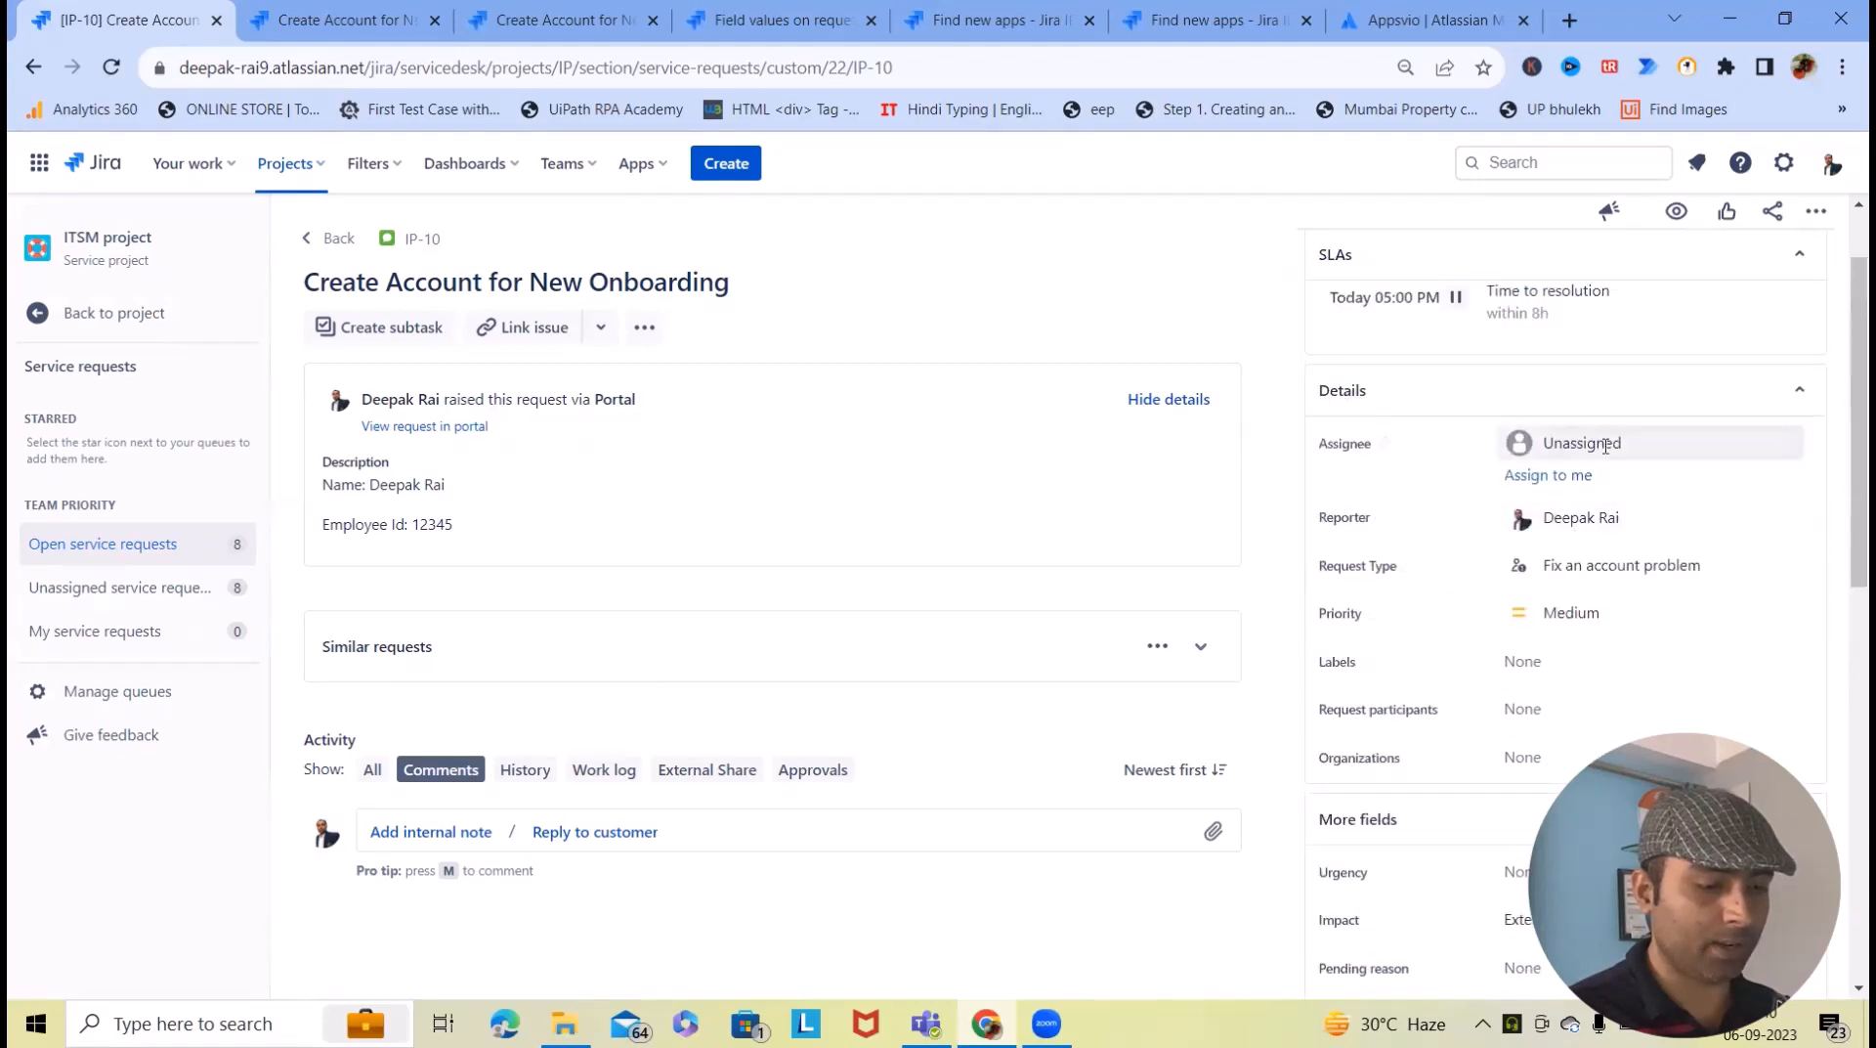
{"action": "left_click", "coordinate": [1580, 443]}
{"action": "left_click", "coordinate": [1570, 639]}
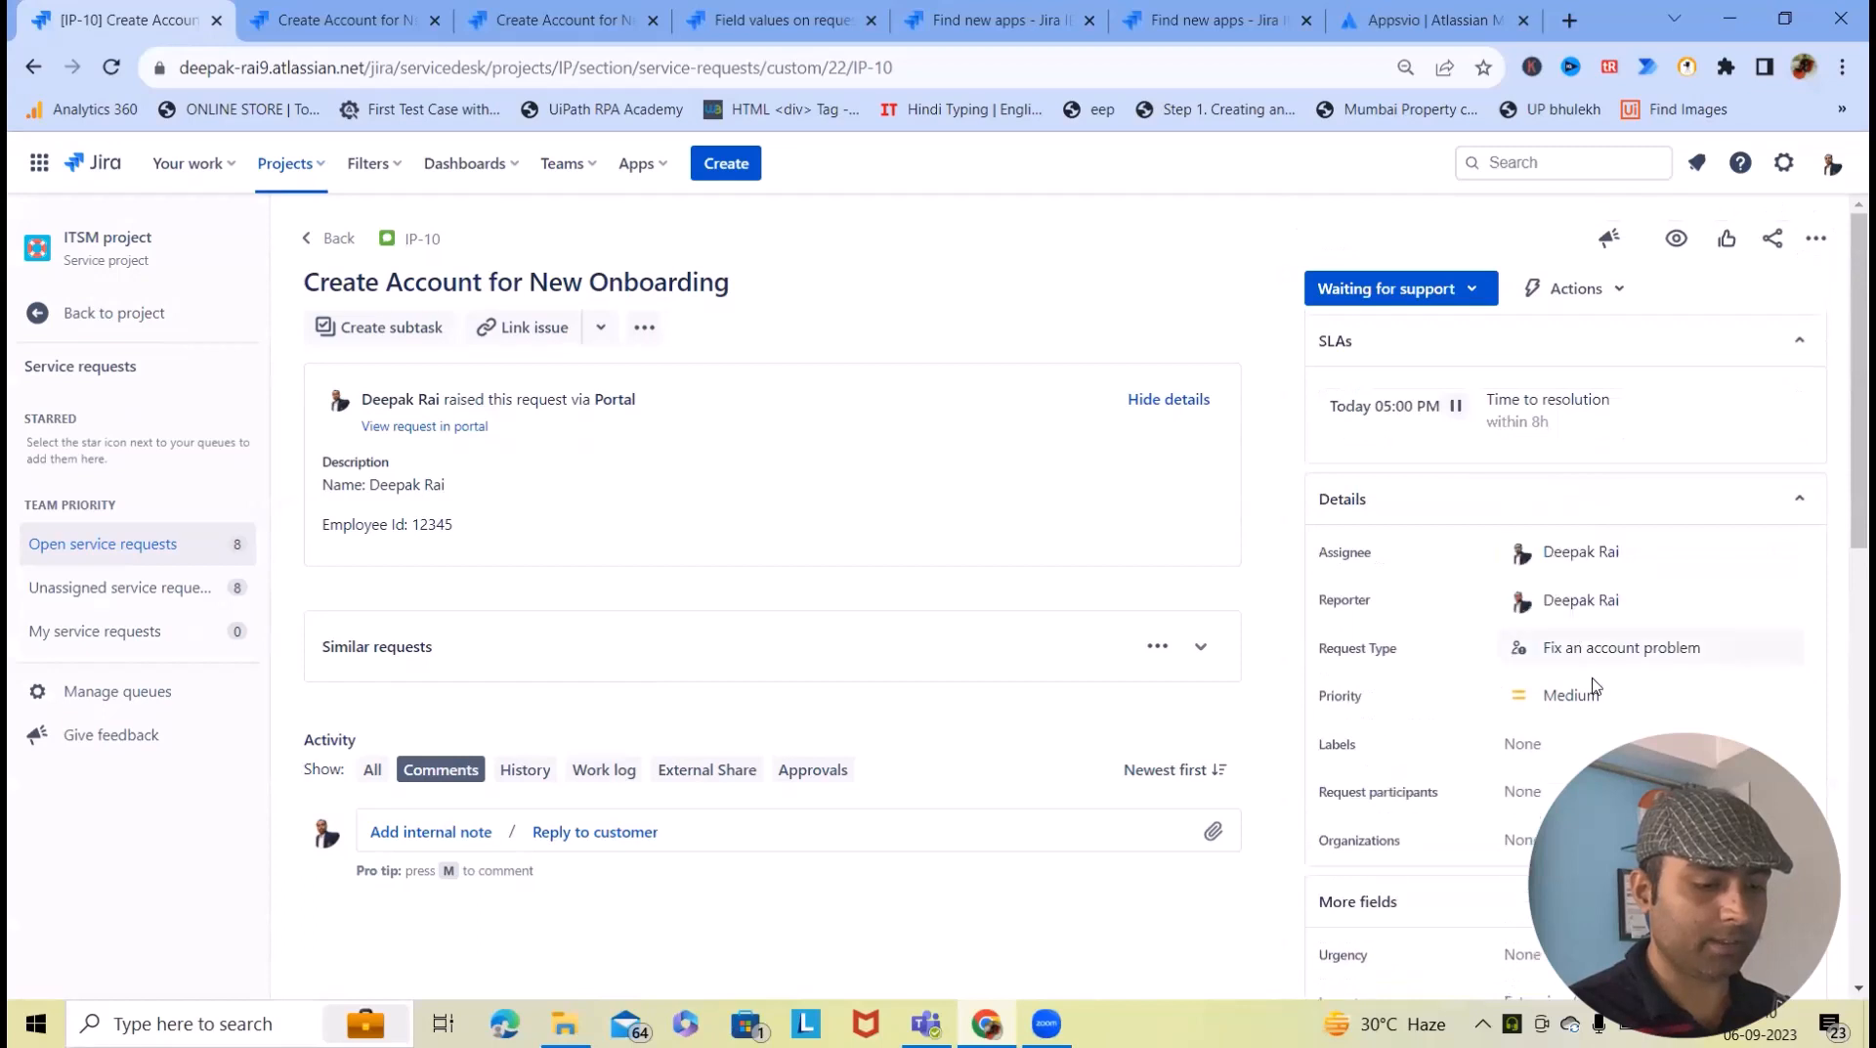
- Open the Affects versions field for editing, then return to the IP-10 portal page
{"action": "scroll", "coordinate": [1542, 645], "scroll_direction": "down", "scroll_amount": 3}
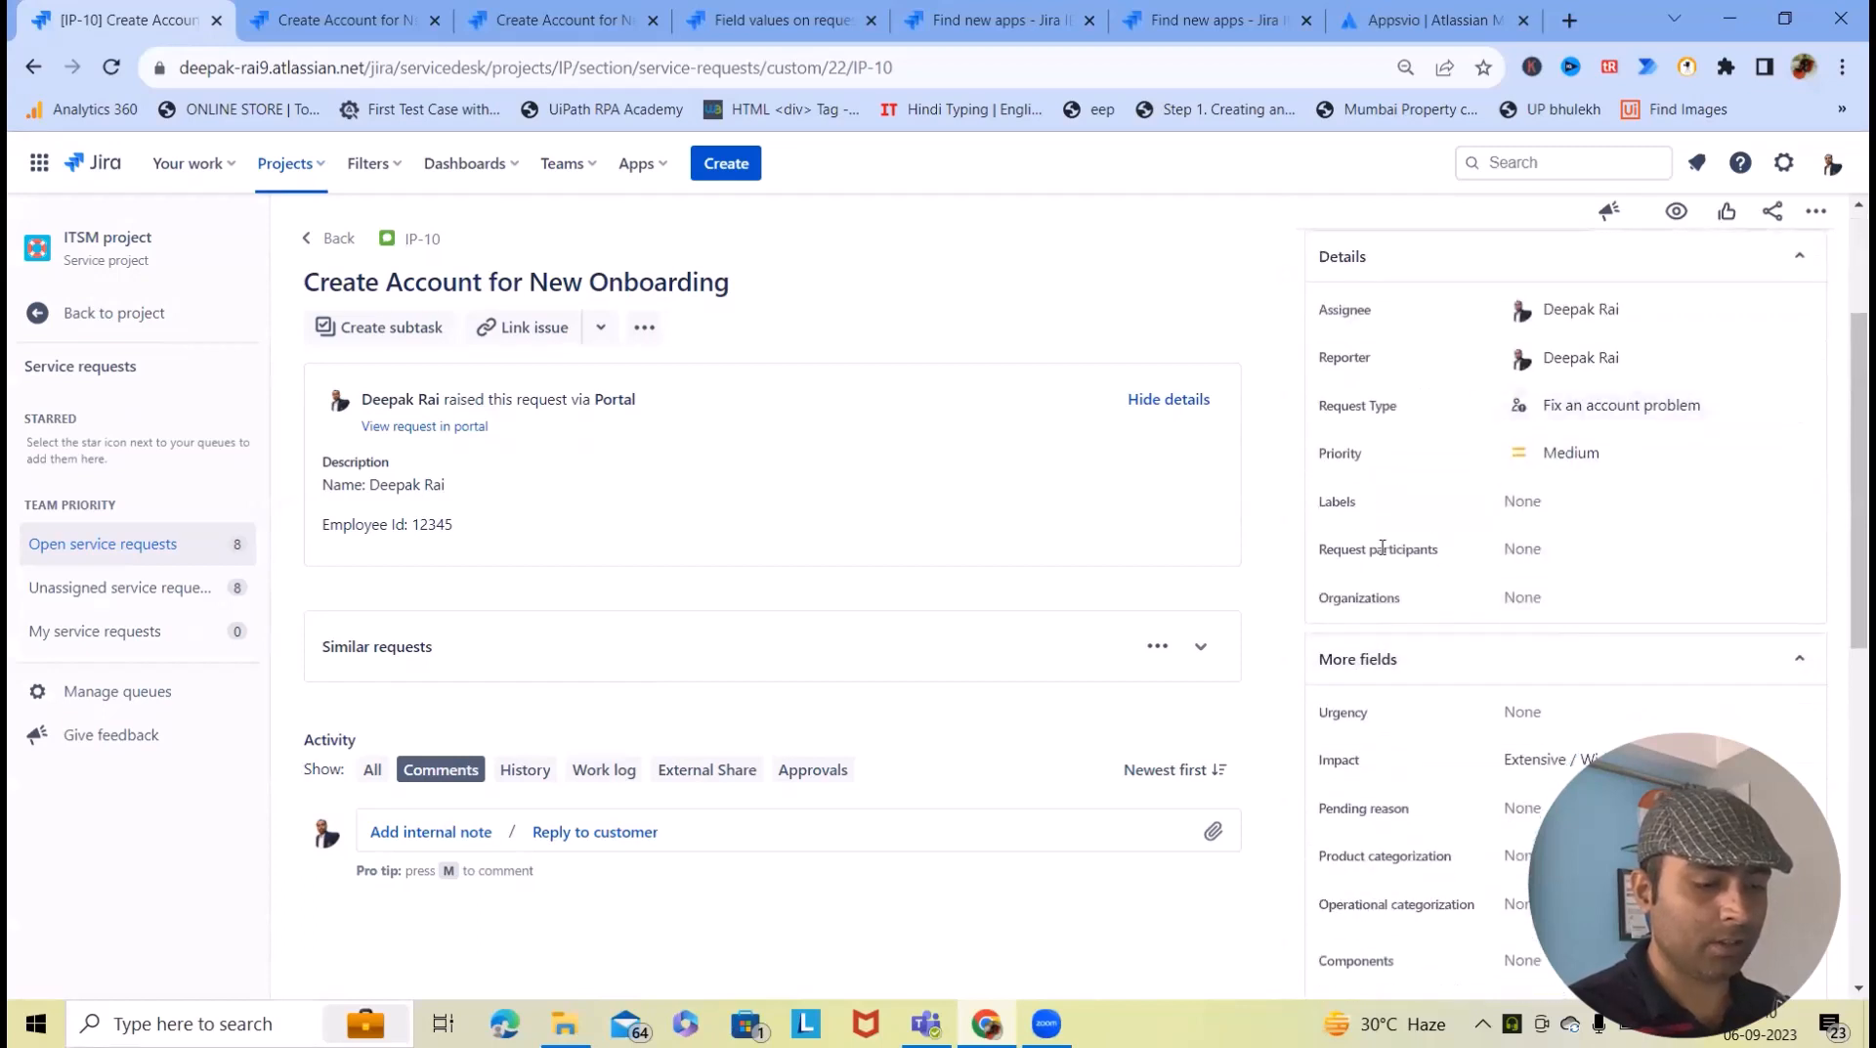
{"action": "scroll", "coordinate": [1430, 617], "scroll_direction": "down", "scroll_amount": 3}
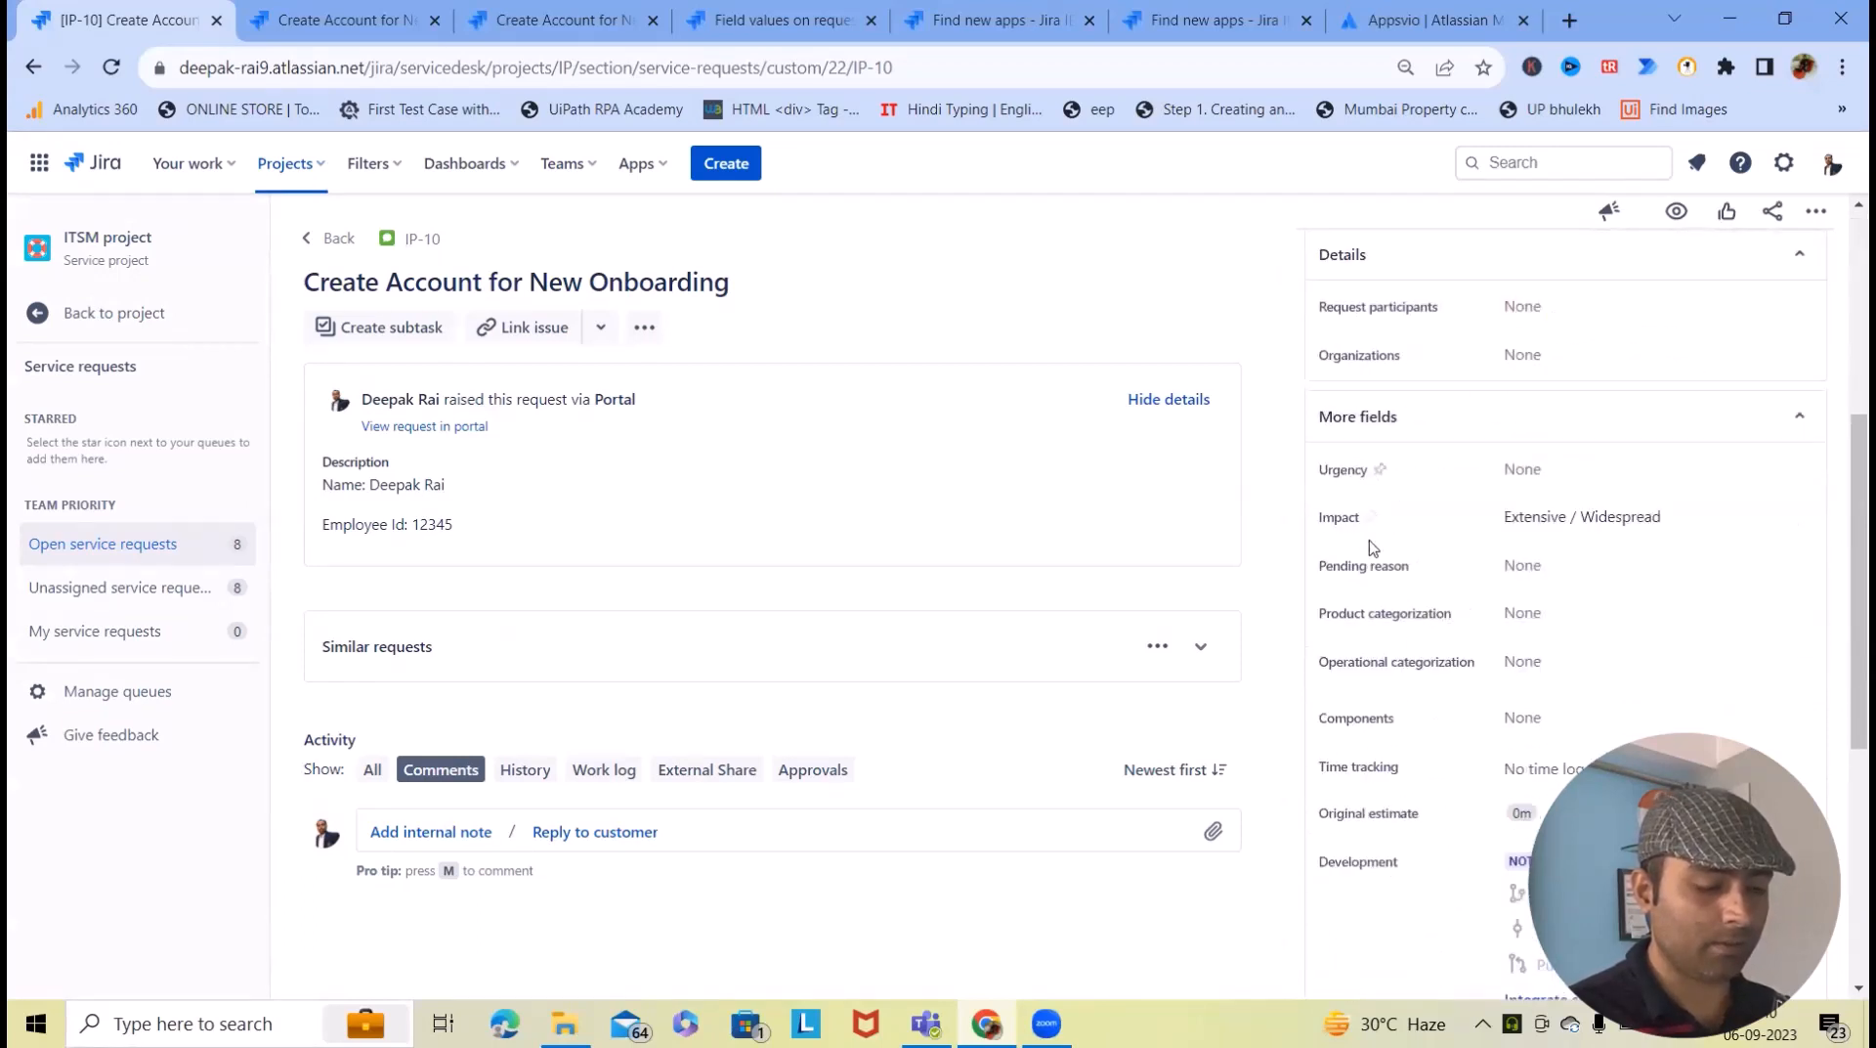
{"action": "scroll", "coordinate": [1373, 547], "scroll_direction": "down", "scroll_amount": 4}
{"action": "scroll", "coordinate": [1433, 690], "scroll_direction": "down", "scroll_amount": 2}
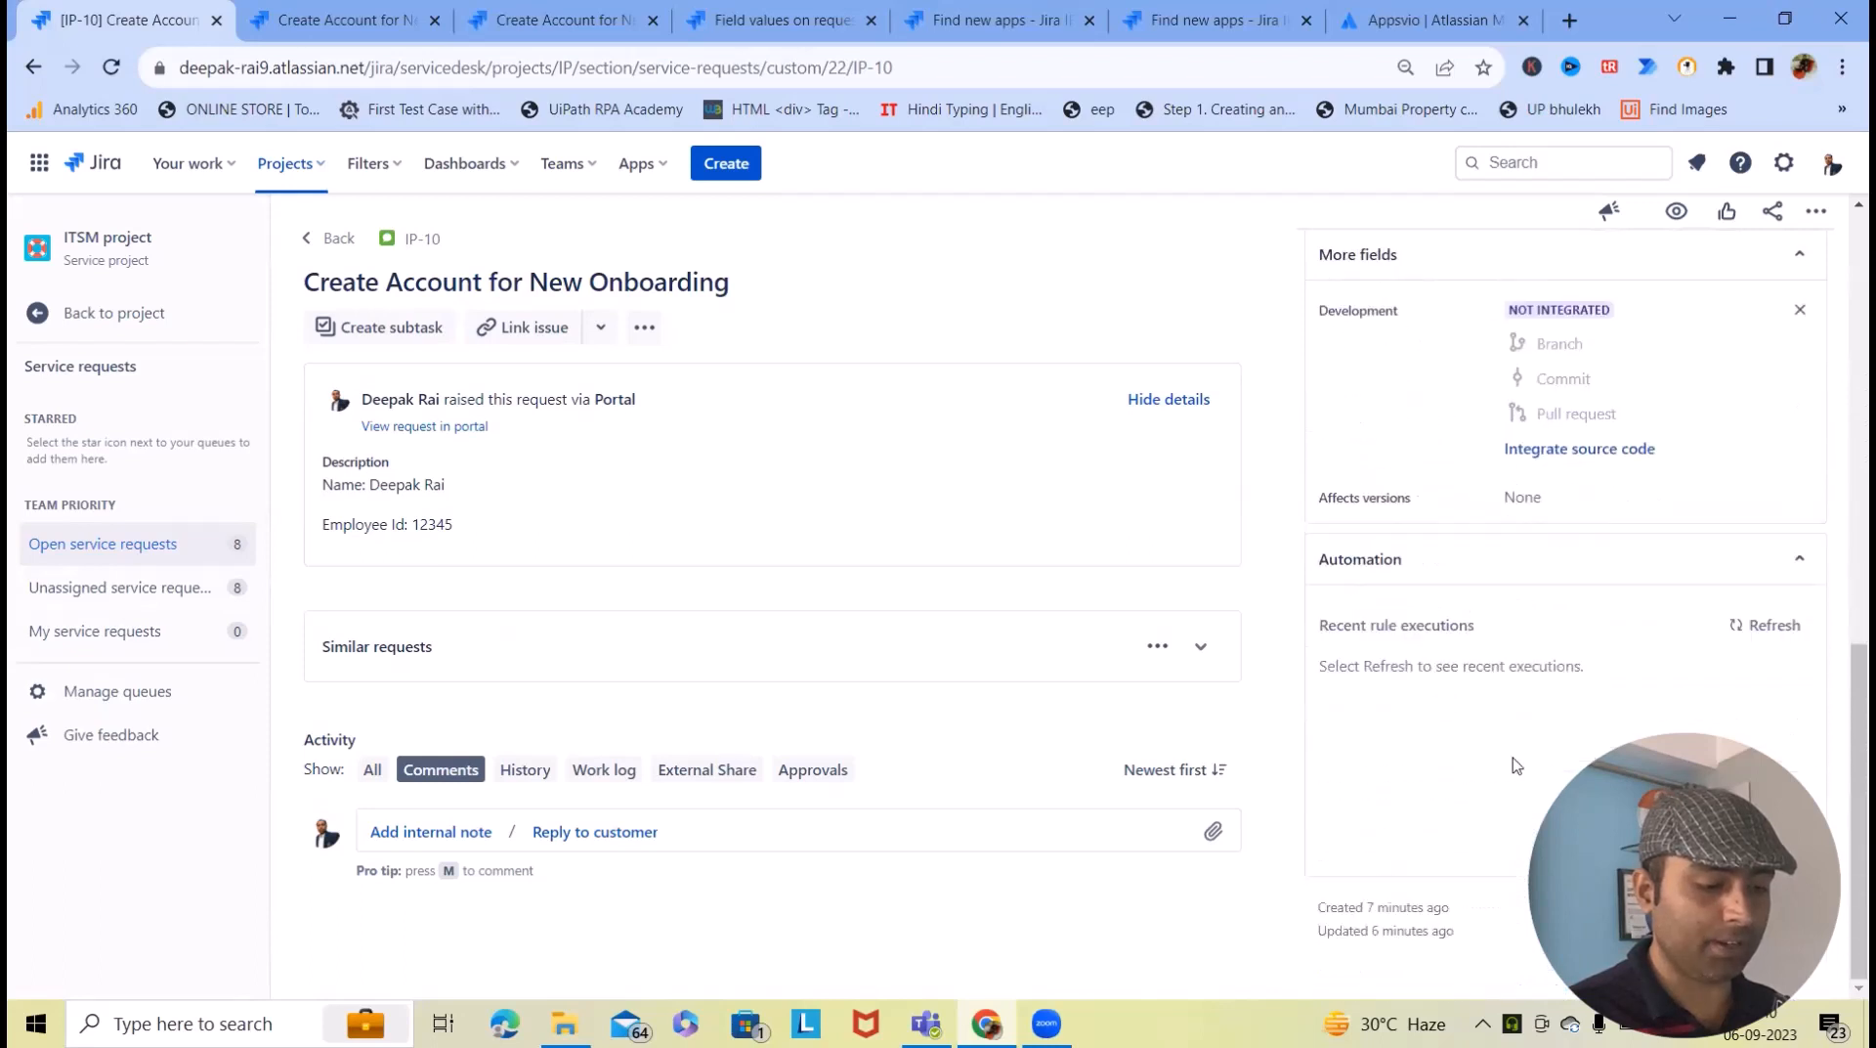
{"action": "scroll", "coordinate": [1505, 762], "scroll_direction": "up", "scroll_amount": 1}
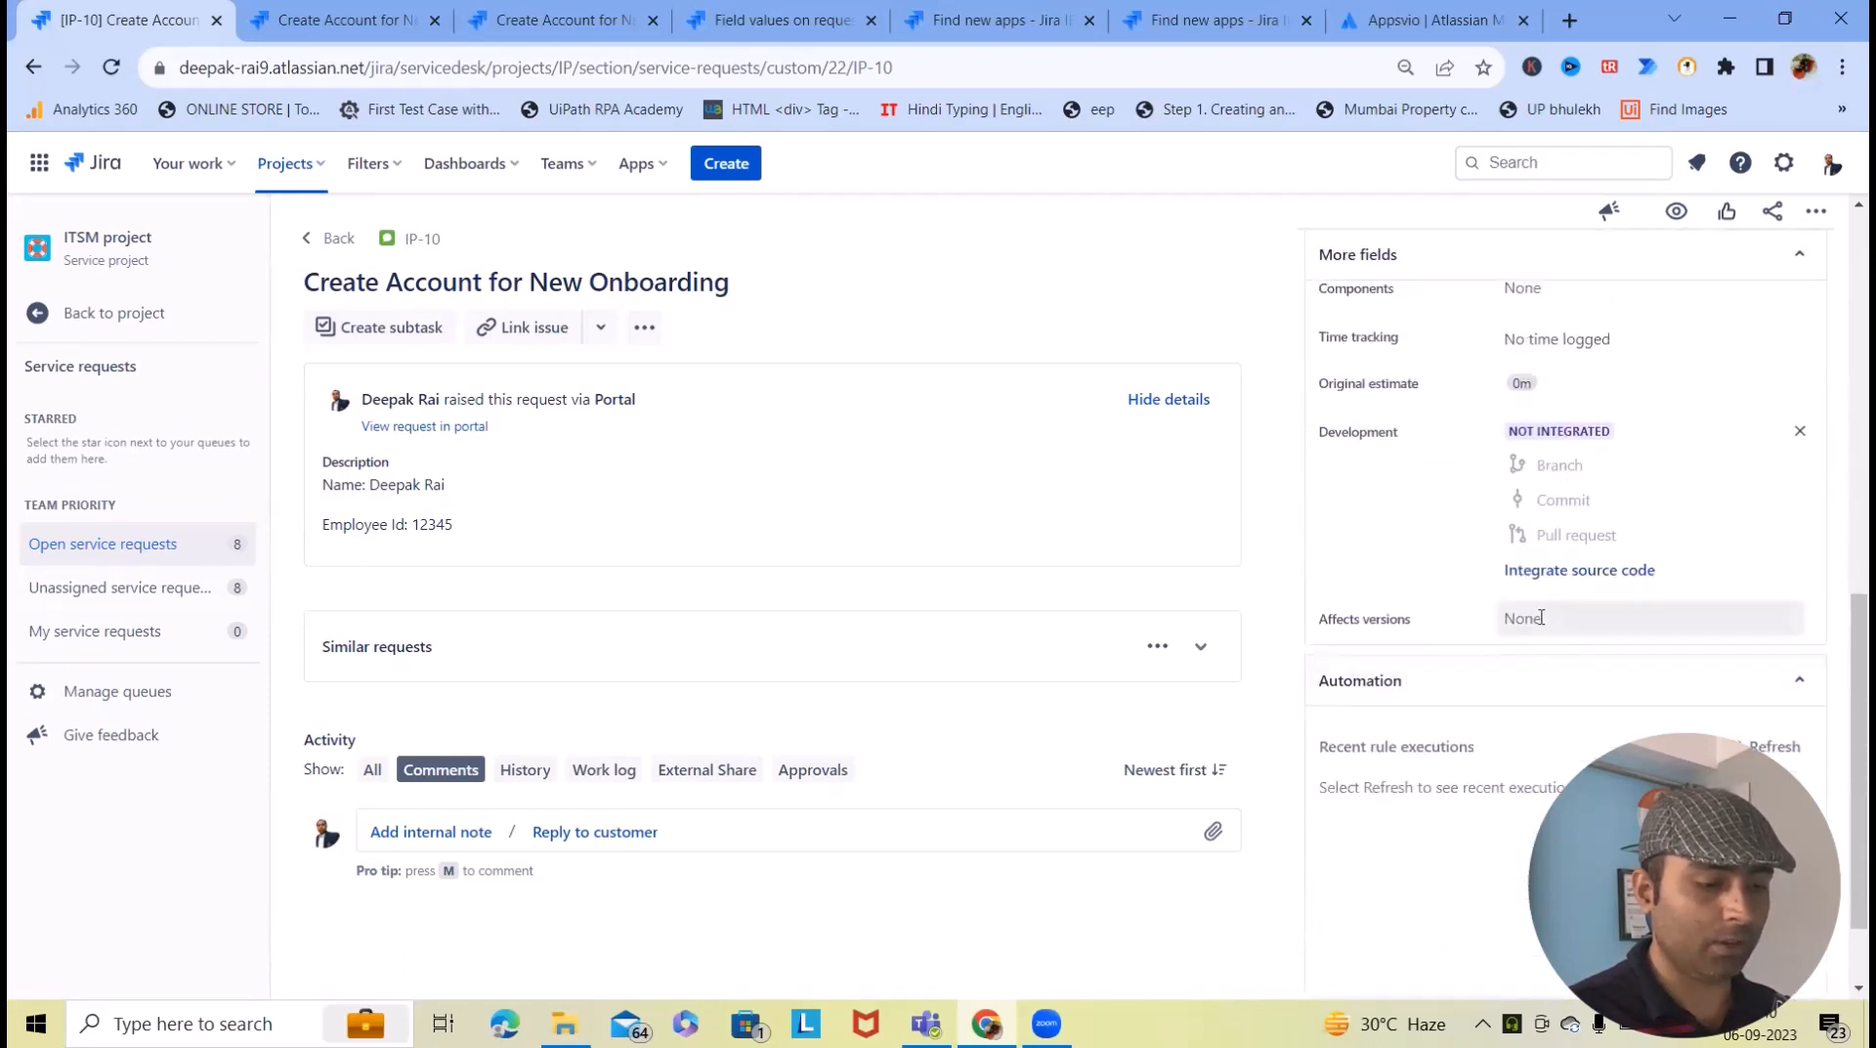
{"action": "left_click", "coordinate": [1615, 628]}
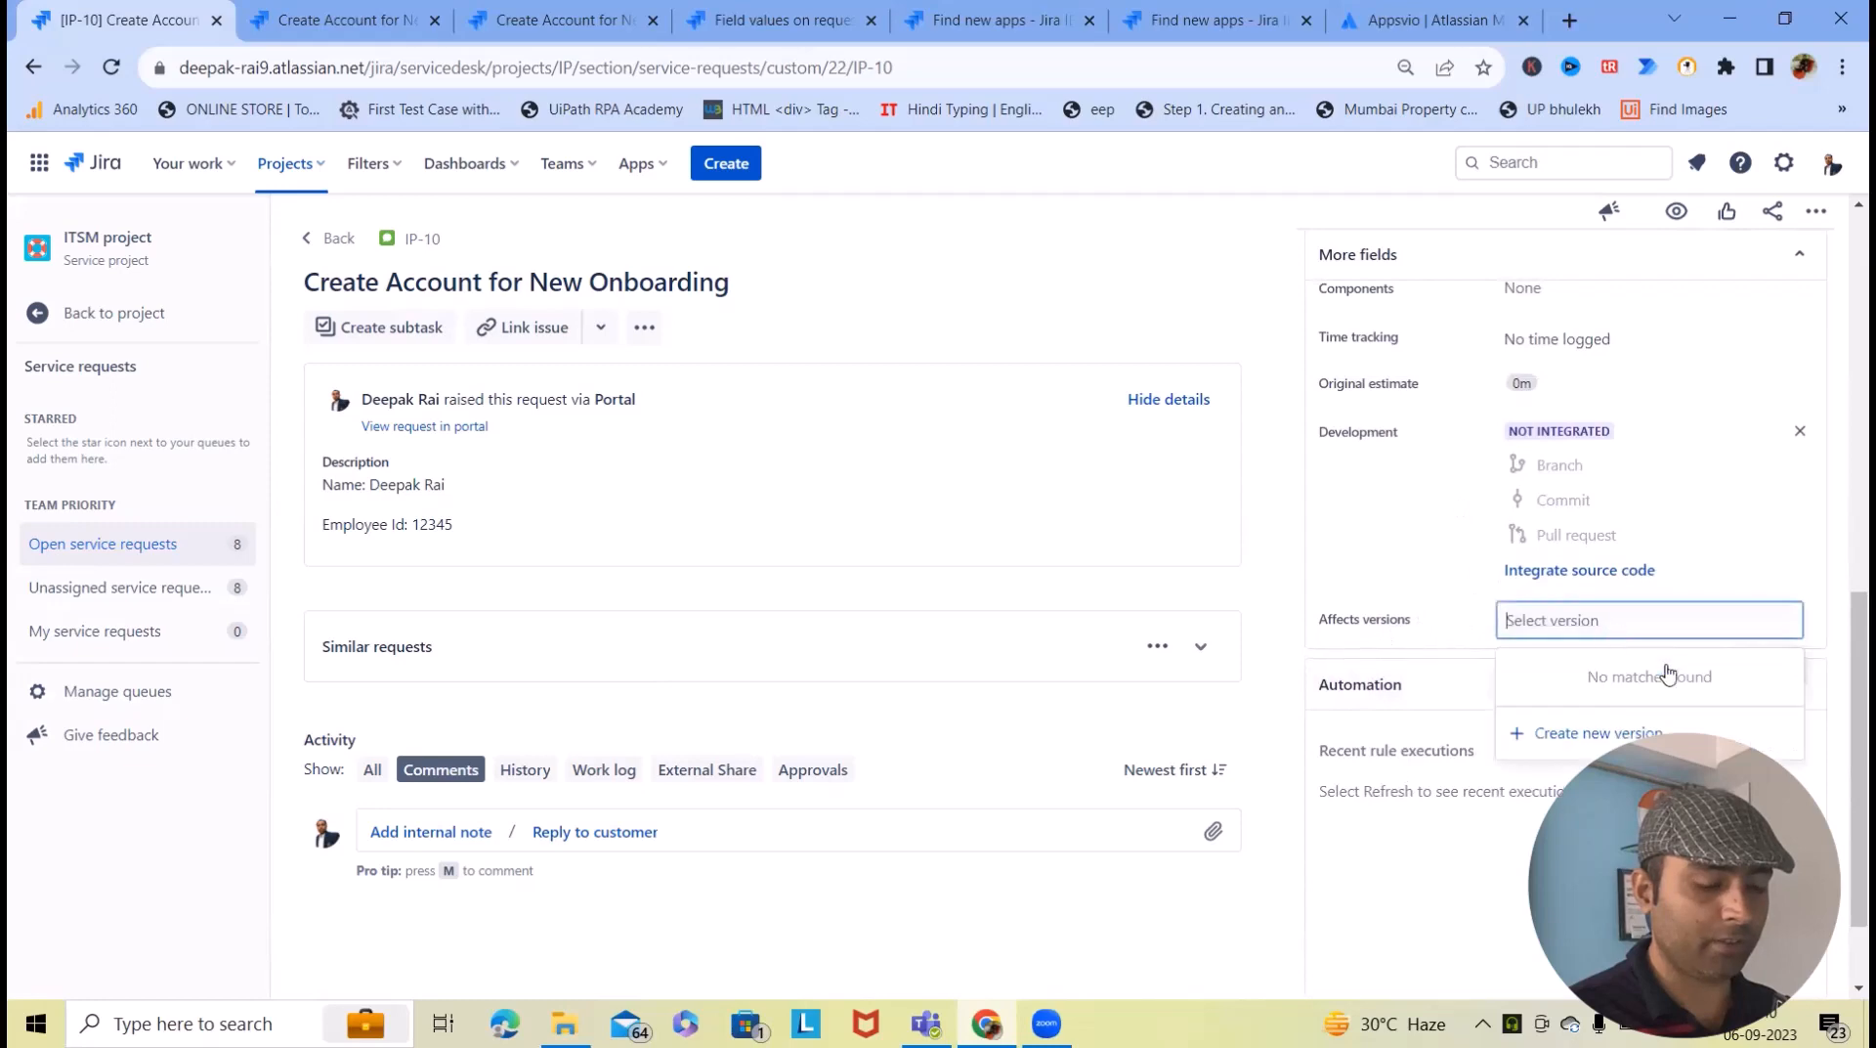
{"action": "left_click", "coordinate": [615, 19]}
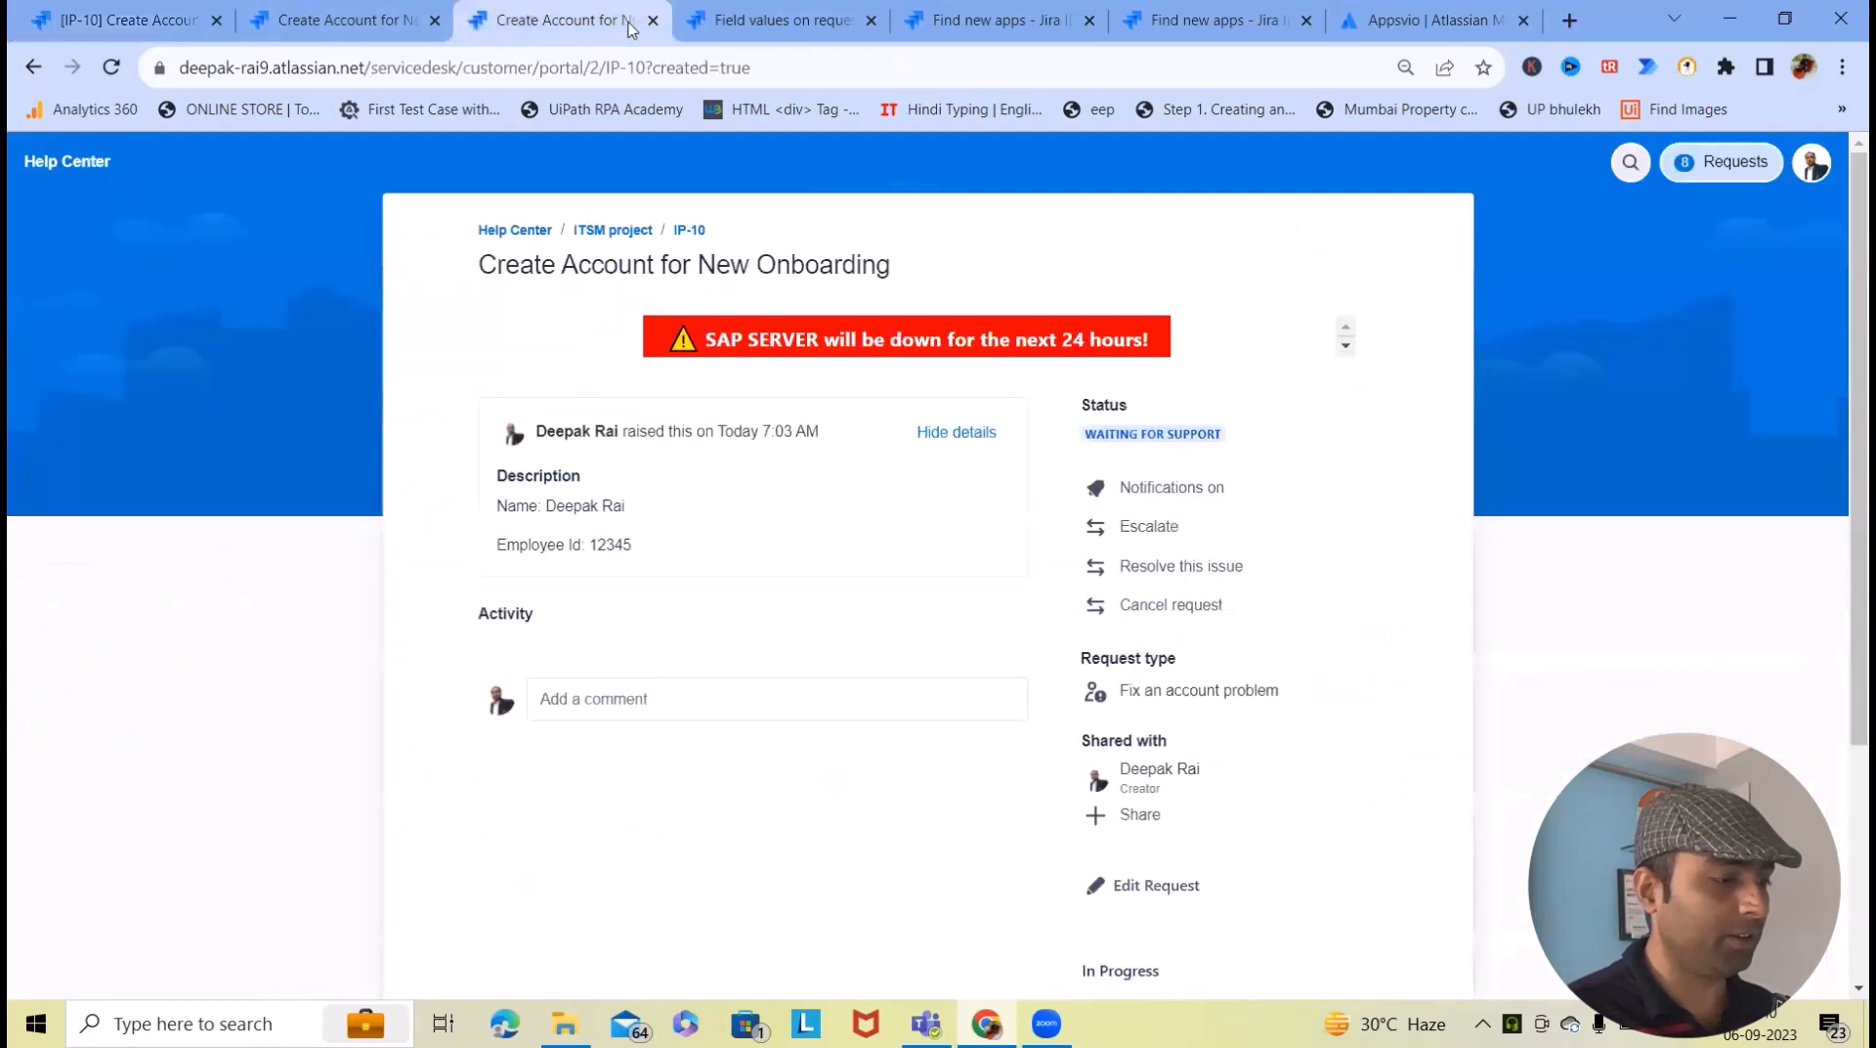
- Remove Fixed version and Resolution from the displayed fields, keeping Assignee and Impact, and save
{"action": "left_click", "coordinate": [733, 18]}
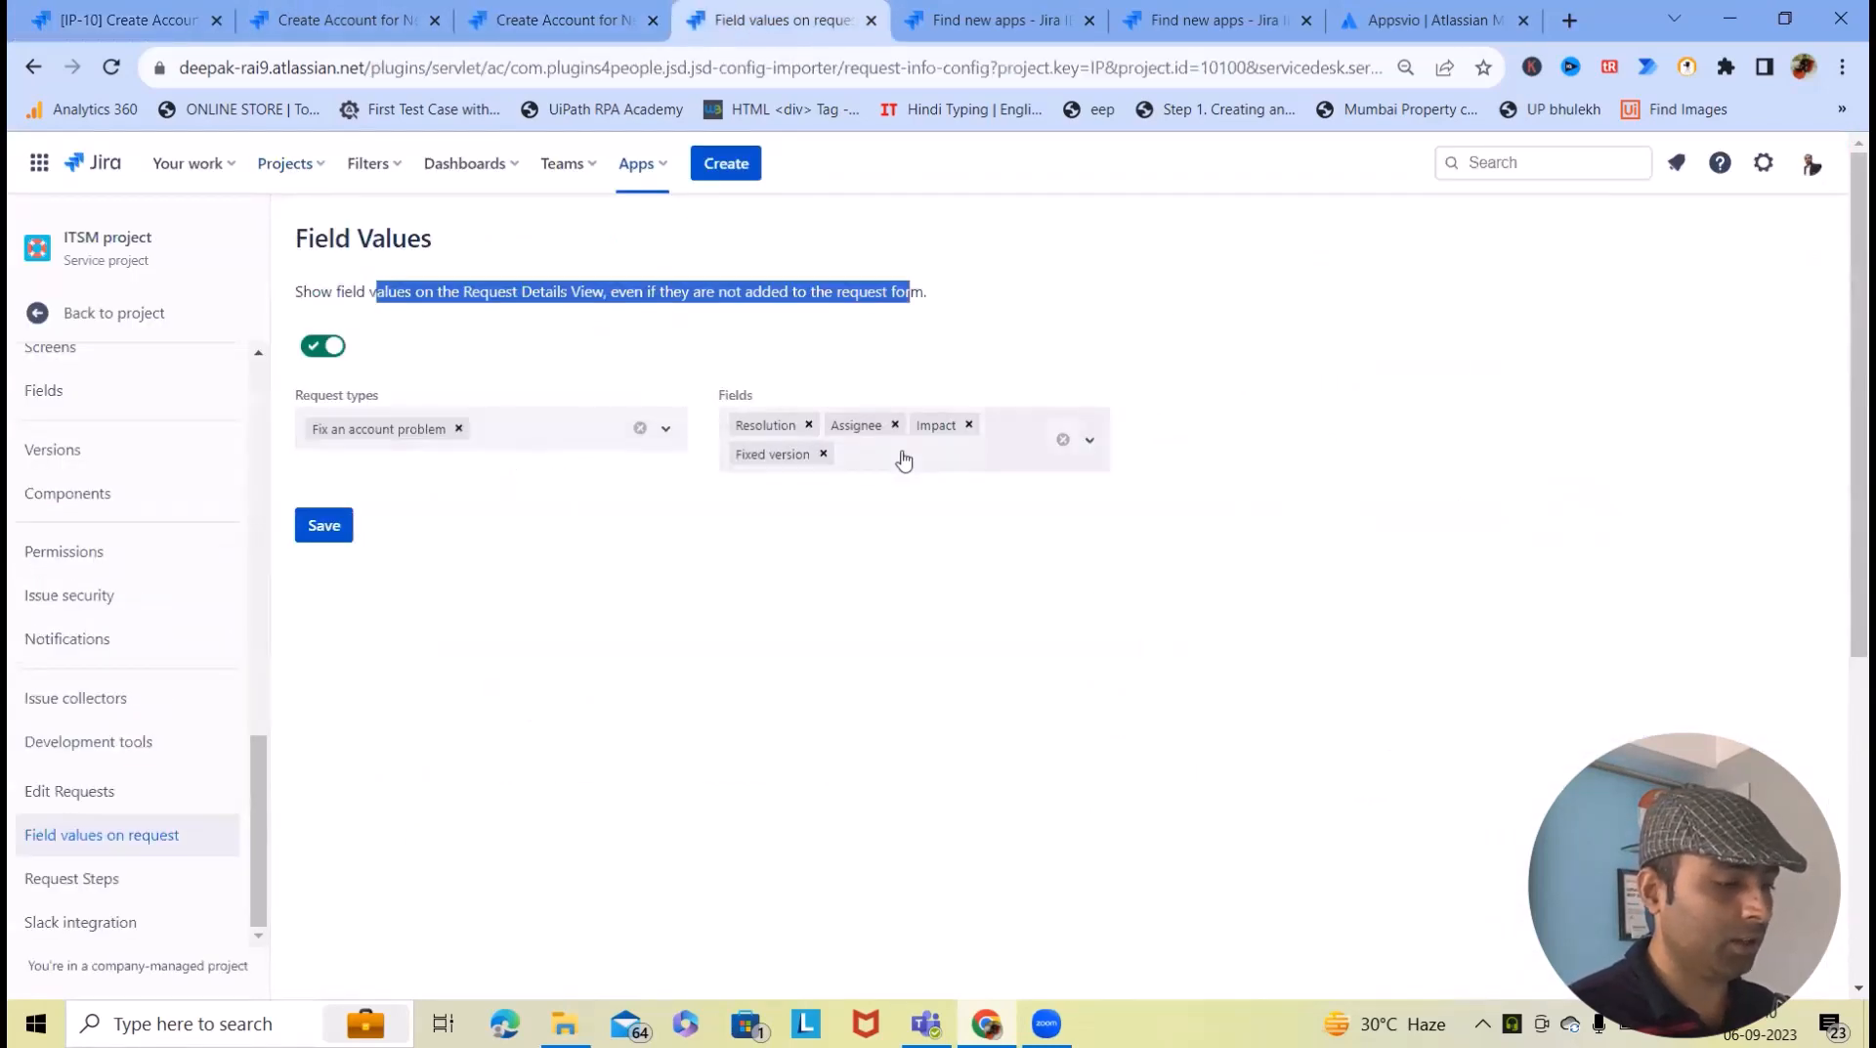
{"action": "left_click", "coordinate": [860, 457]}
{"action": "left_click", "coordinate": [826, 455]}
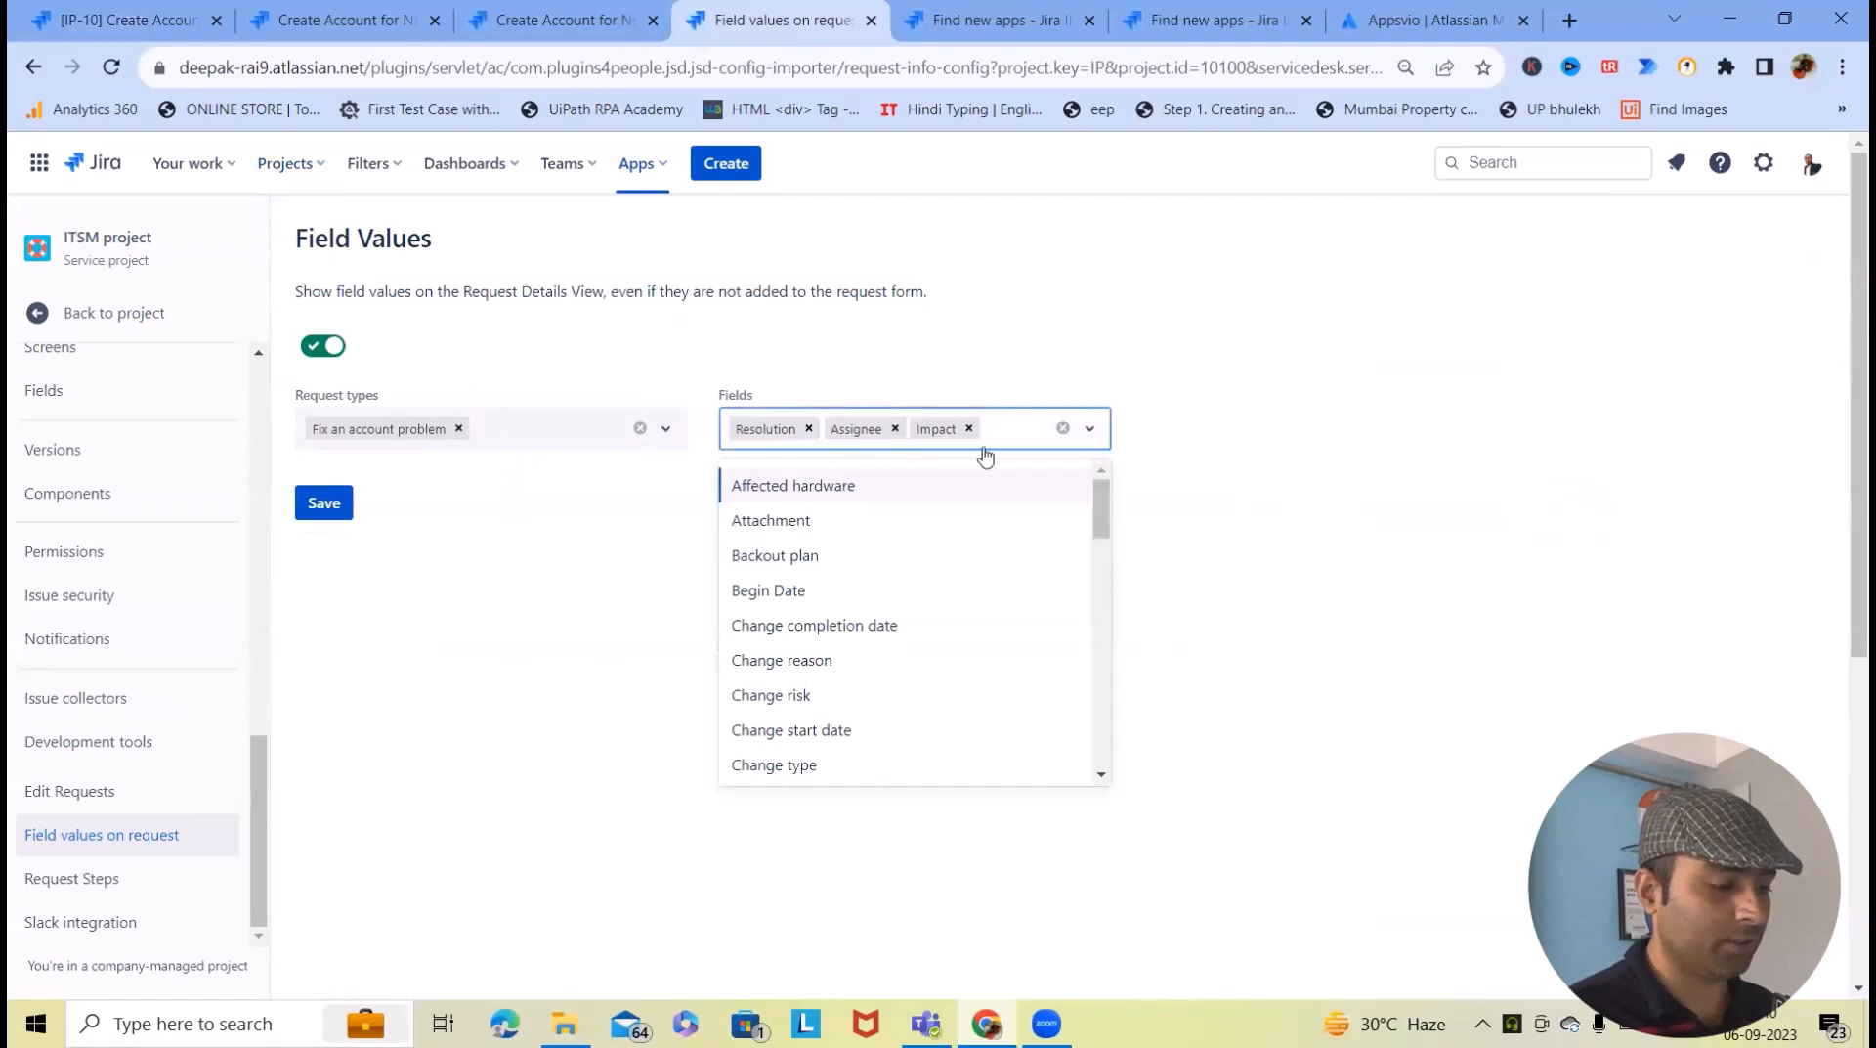
{"action": "type", "text": "aff"}
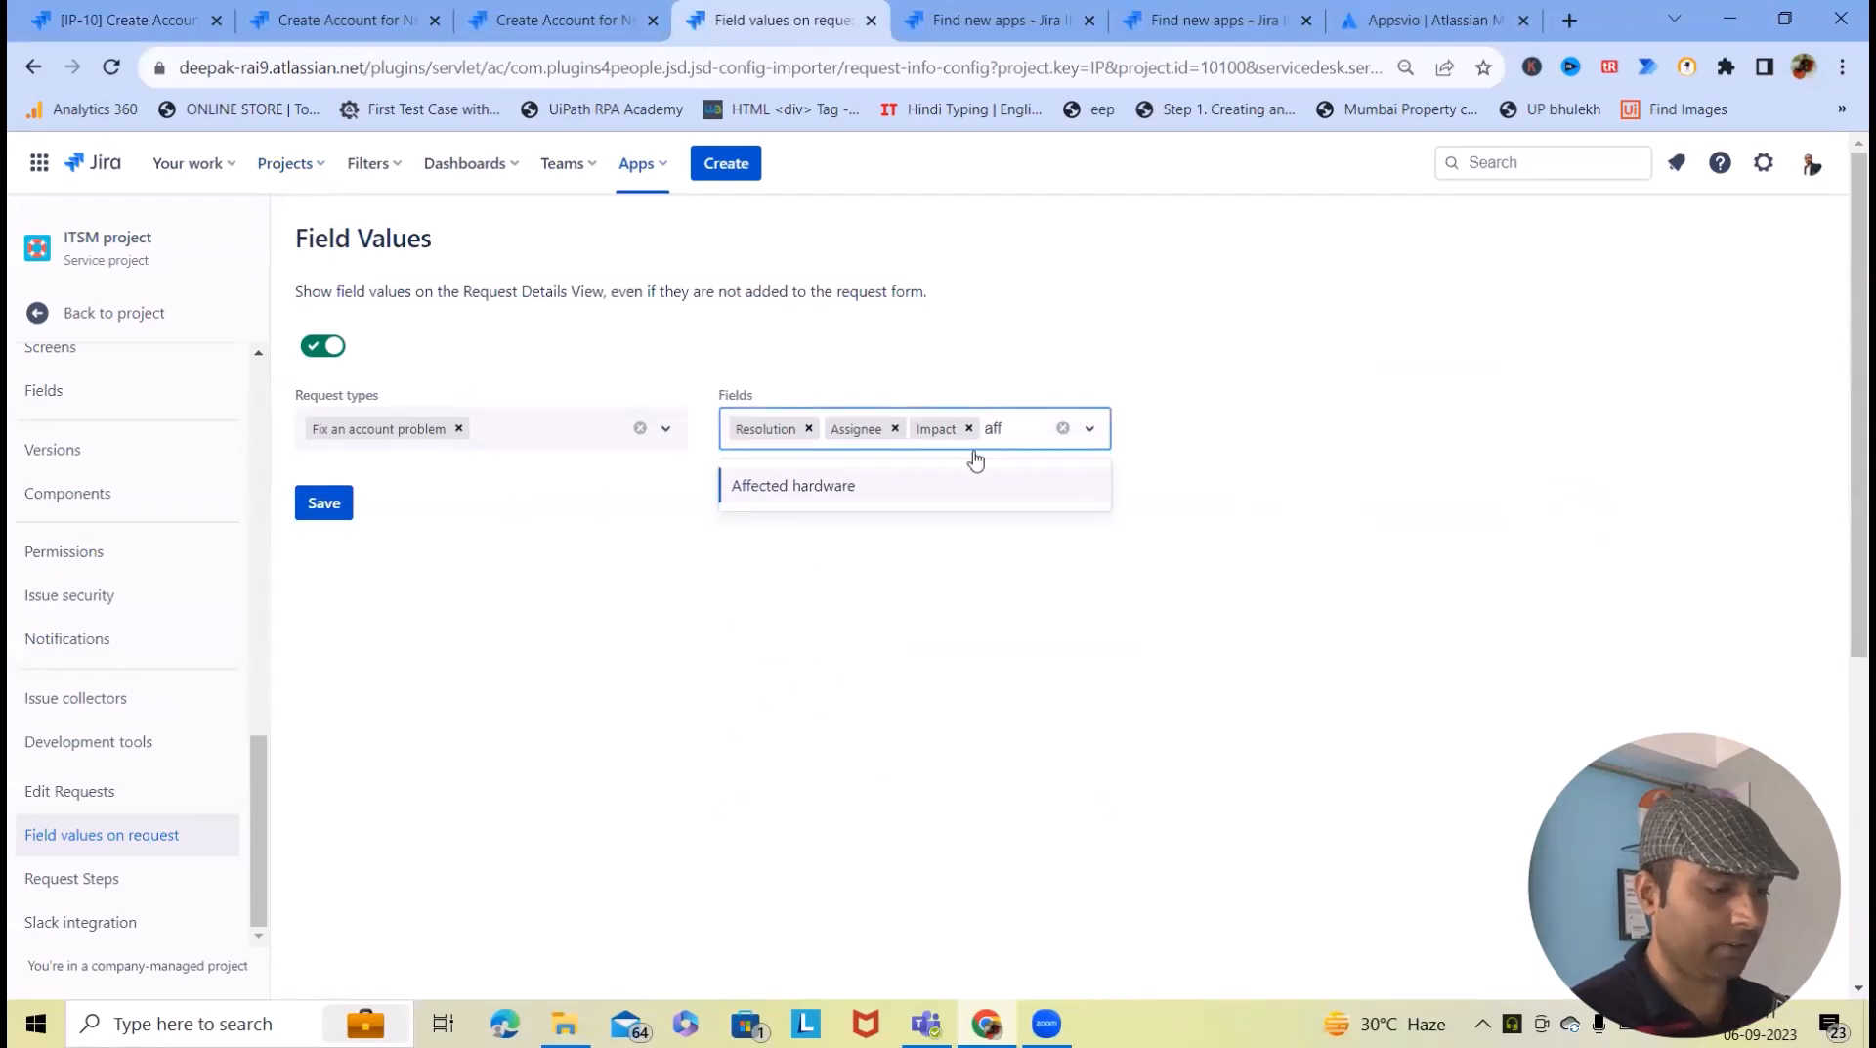
{"action": "key", "text": "BackSpace"}
{"action": "key", "text": "BackSpace"}
{"action": "type", "text": "vers"}
{"action": "key", "text": "BackSpace"}
{"action": "key", "text": "BackSpace"}
{"action": "key", "text": "BackSpace"}
{"action": "key", "text": "BackSpace"}
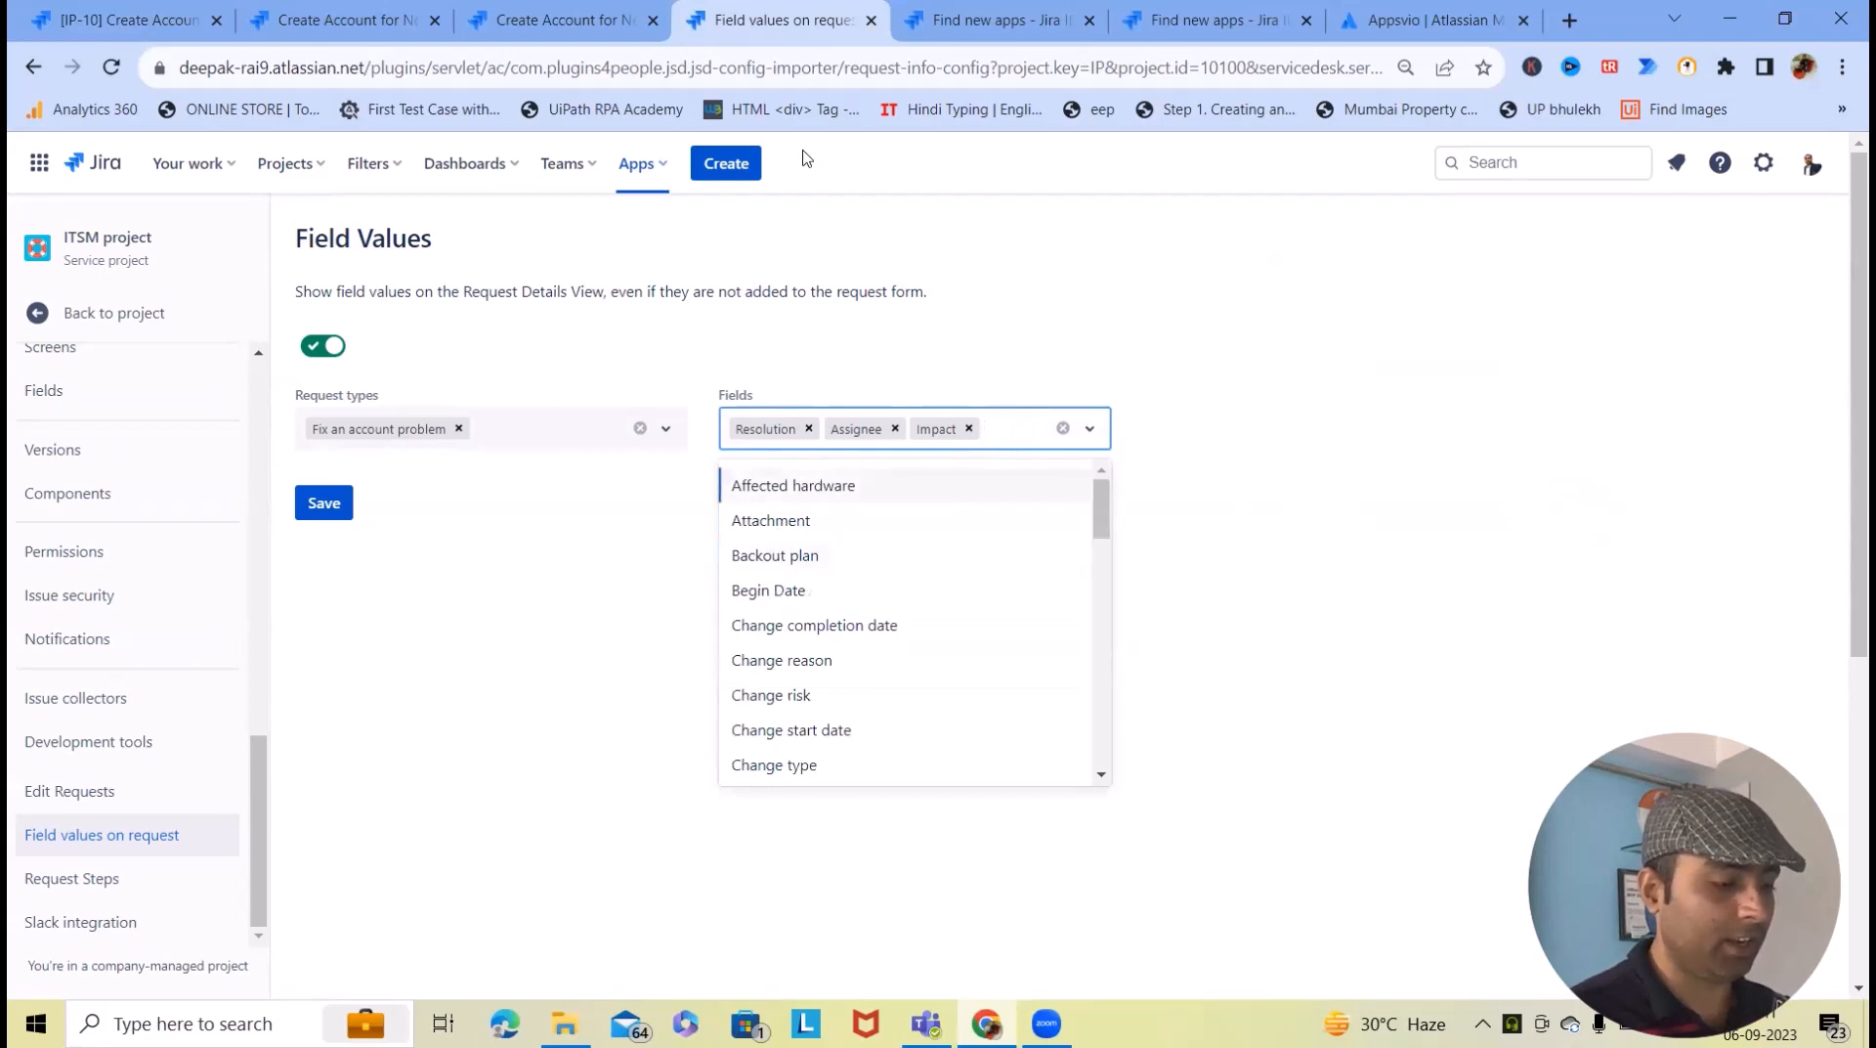
{"action": "left_click", "coordinate": [808, 429]}
{"action": "left_click", "coordinate": [671, 636]}
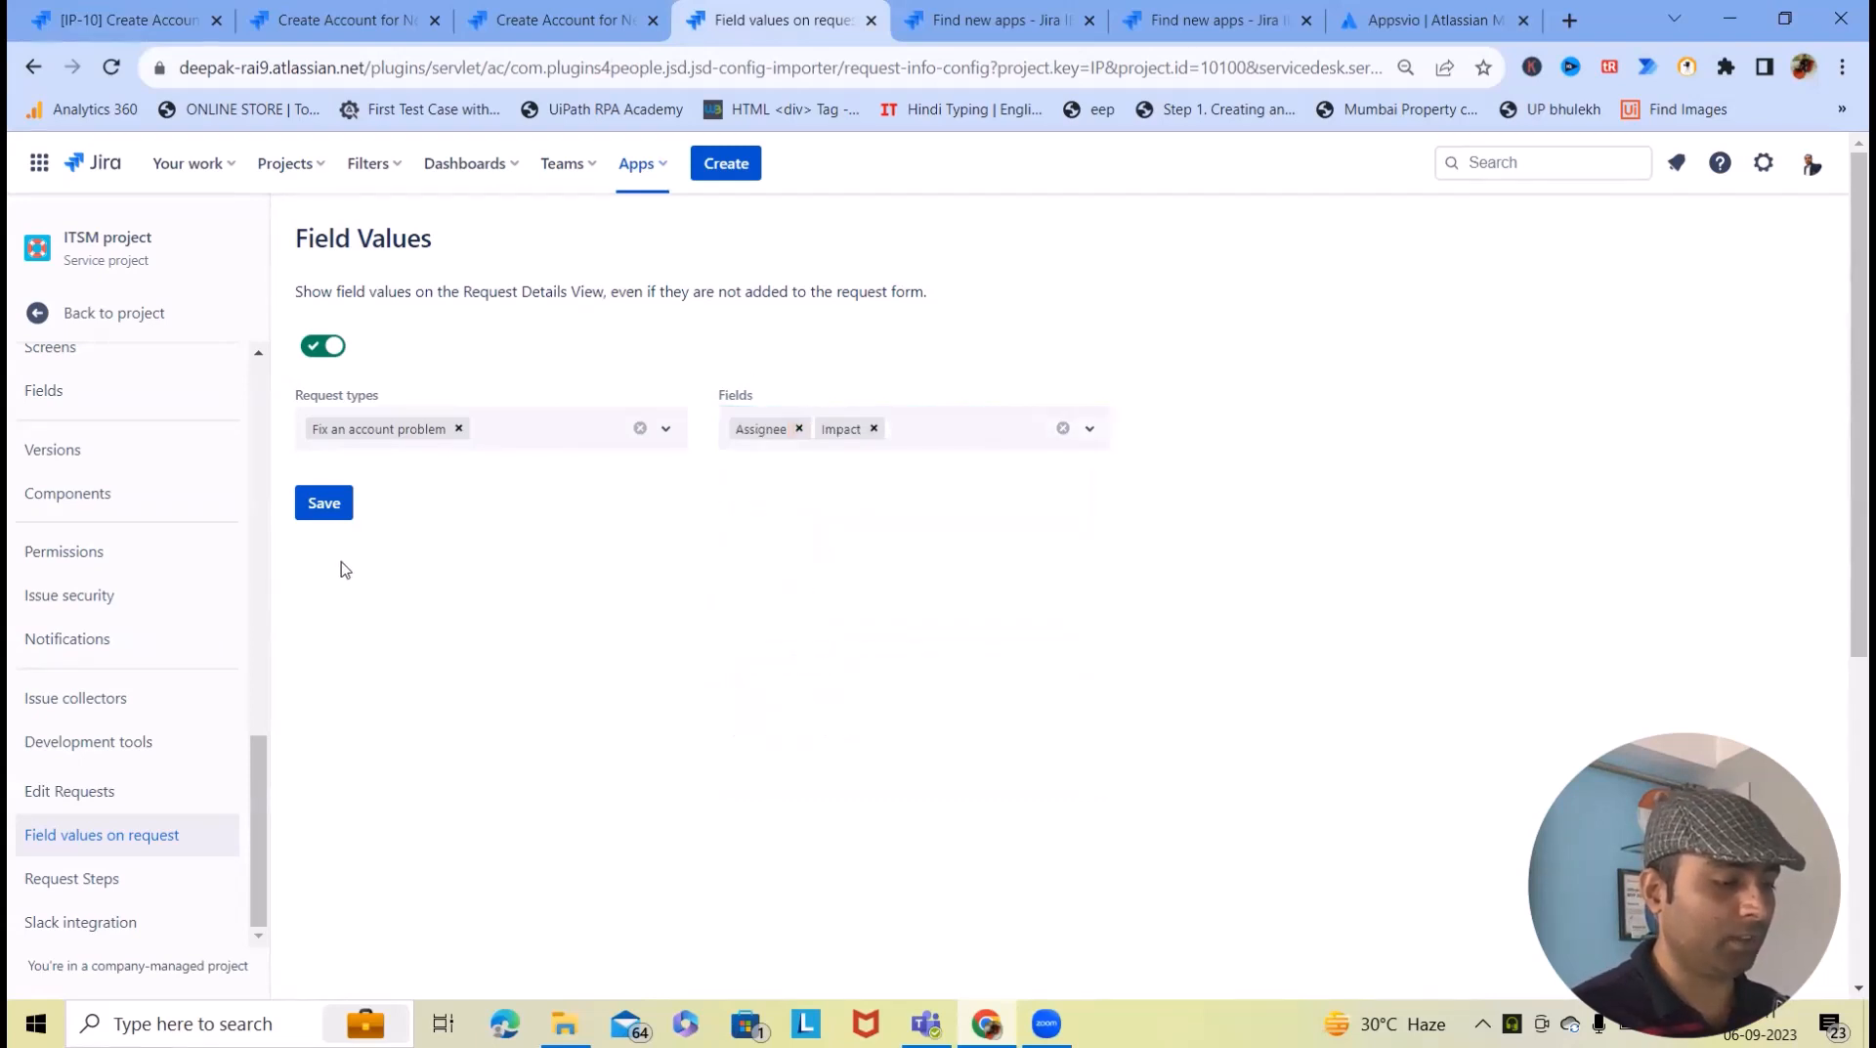
{"action": "left_click", "coordinate": [346, 519]}
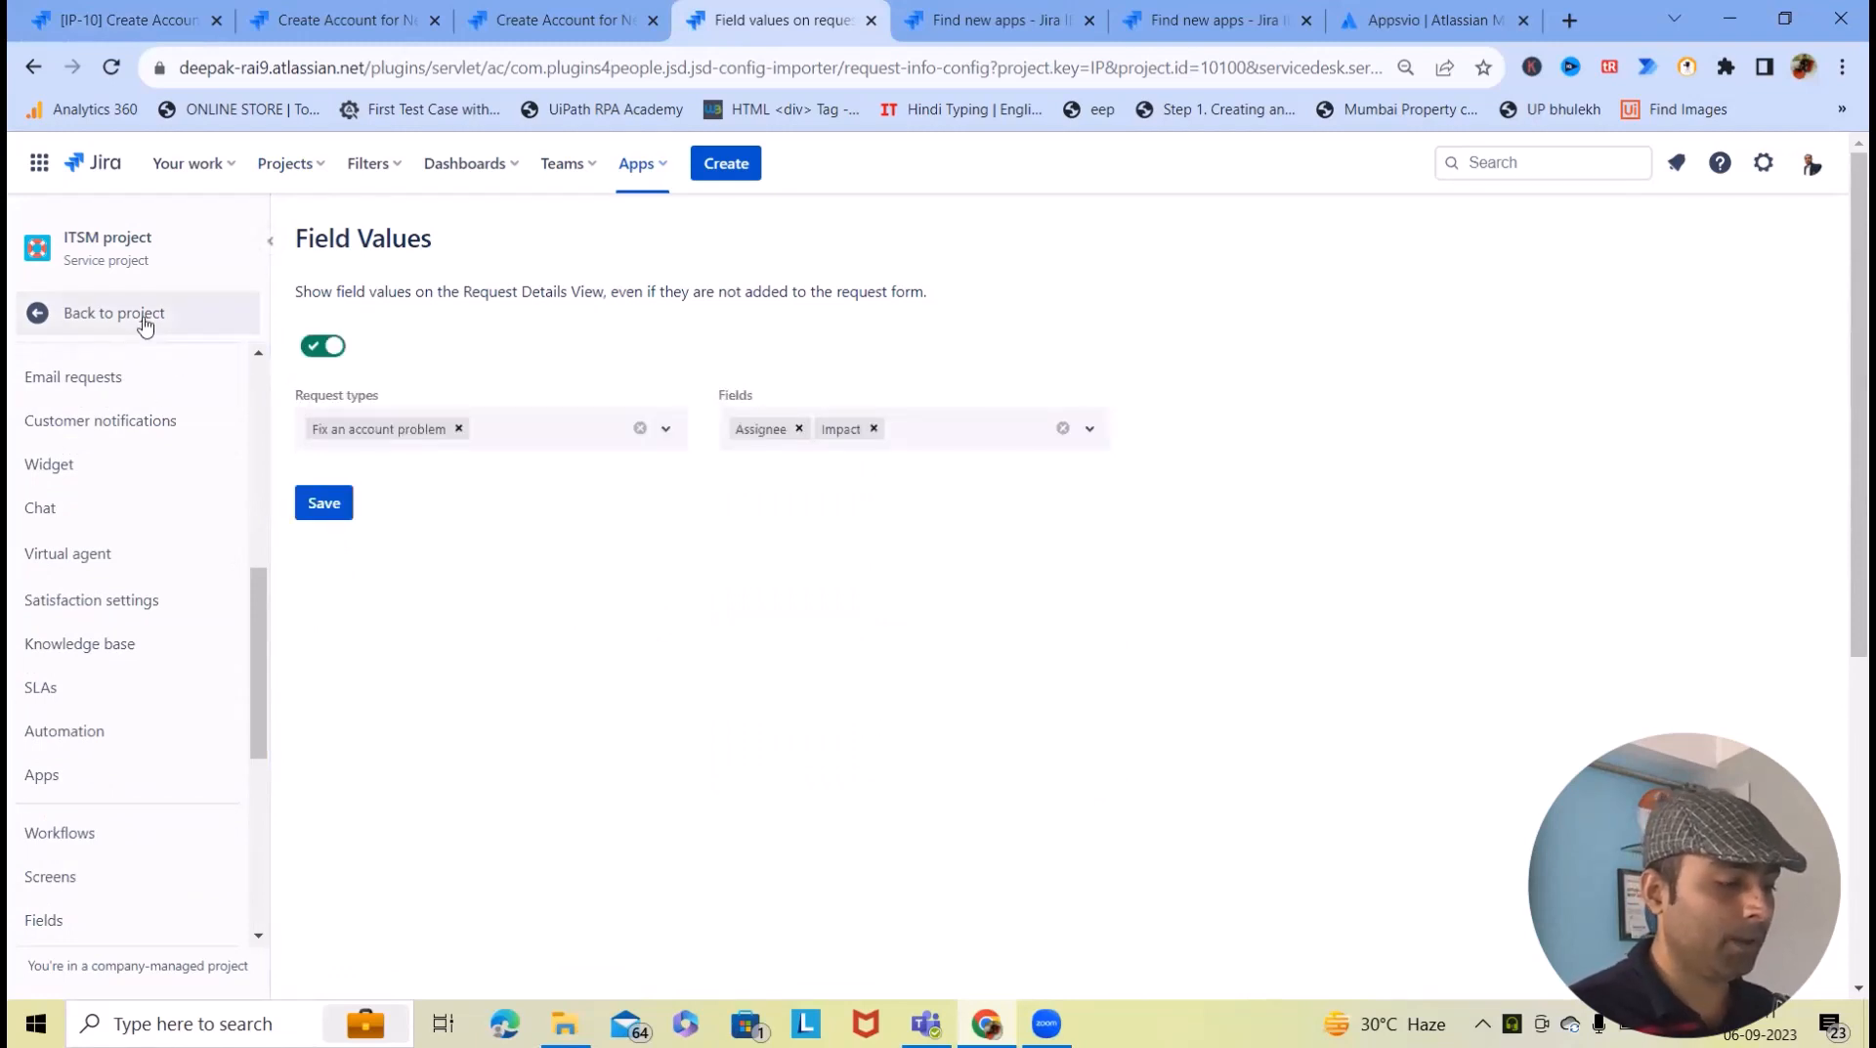
{"action": "left_click", "coordinate": [360, 24]}
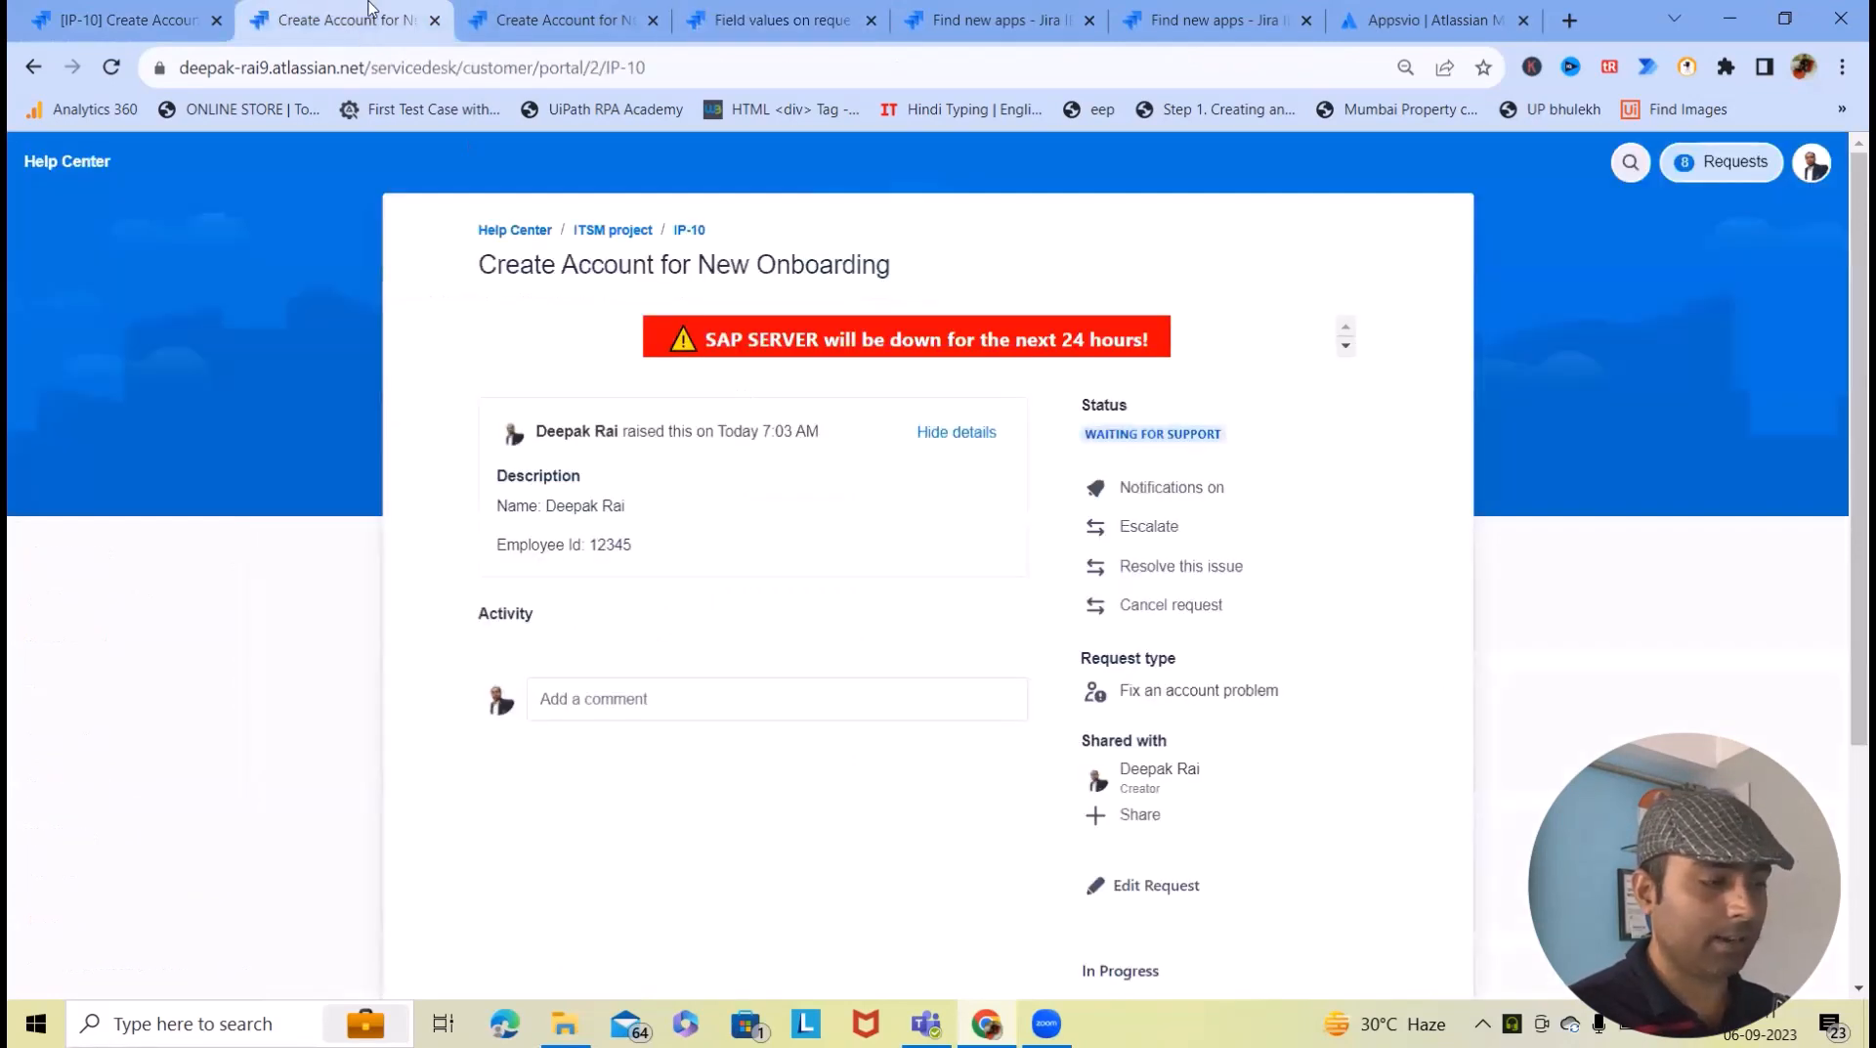
- Check the agent view of IP-10, then reload the IP-10 portal page
{"action": "key", "text": "ctrl+Tab"}
{"action": "key", "text": "ctrl+Tab"}
{"action": "key", "text": "ctrl+Tab"}
{"action": "key", "text": "ctrl+1"}
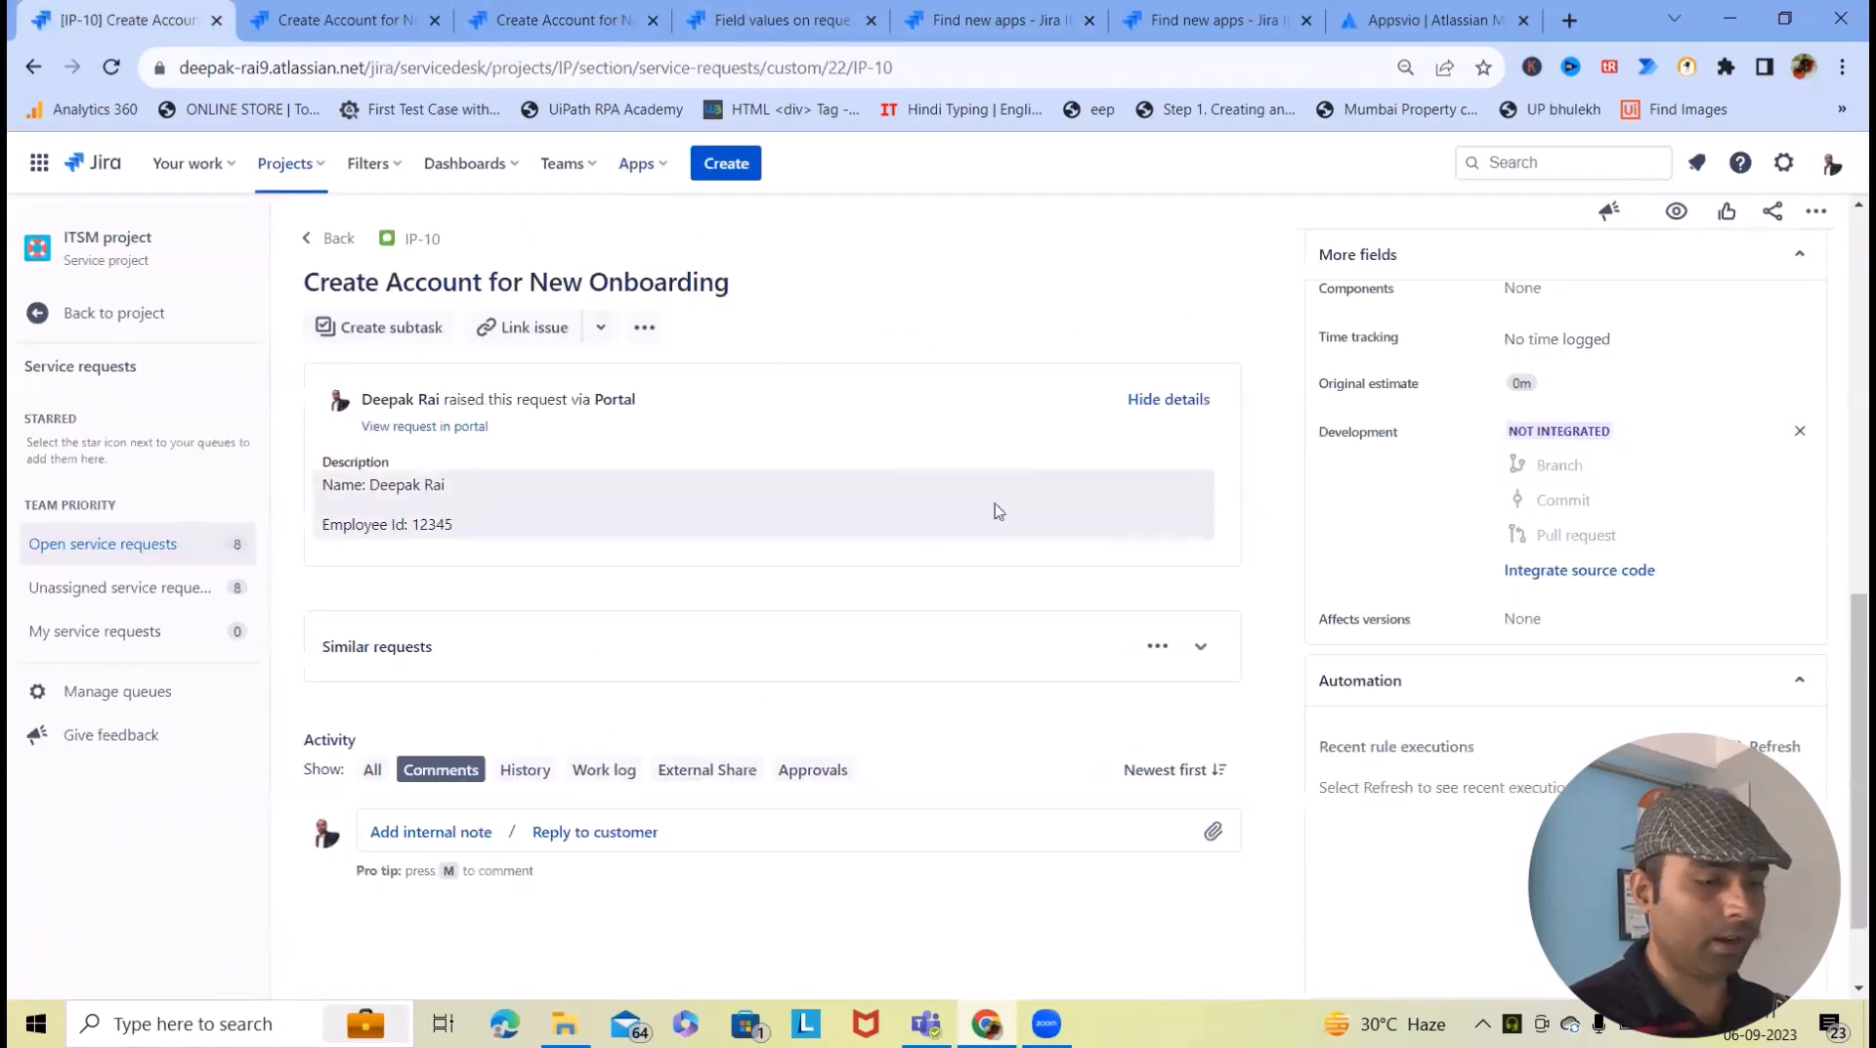
{"action": "scroll", "coordinate": [1677, 687], "scroll_direction": "down", "scroll_amount": 5}
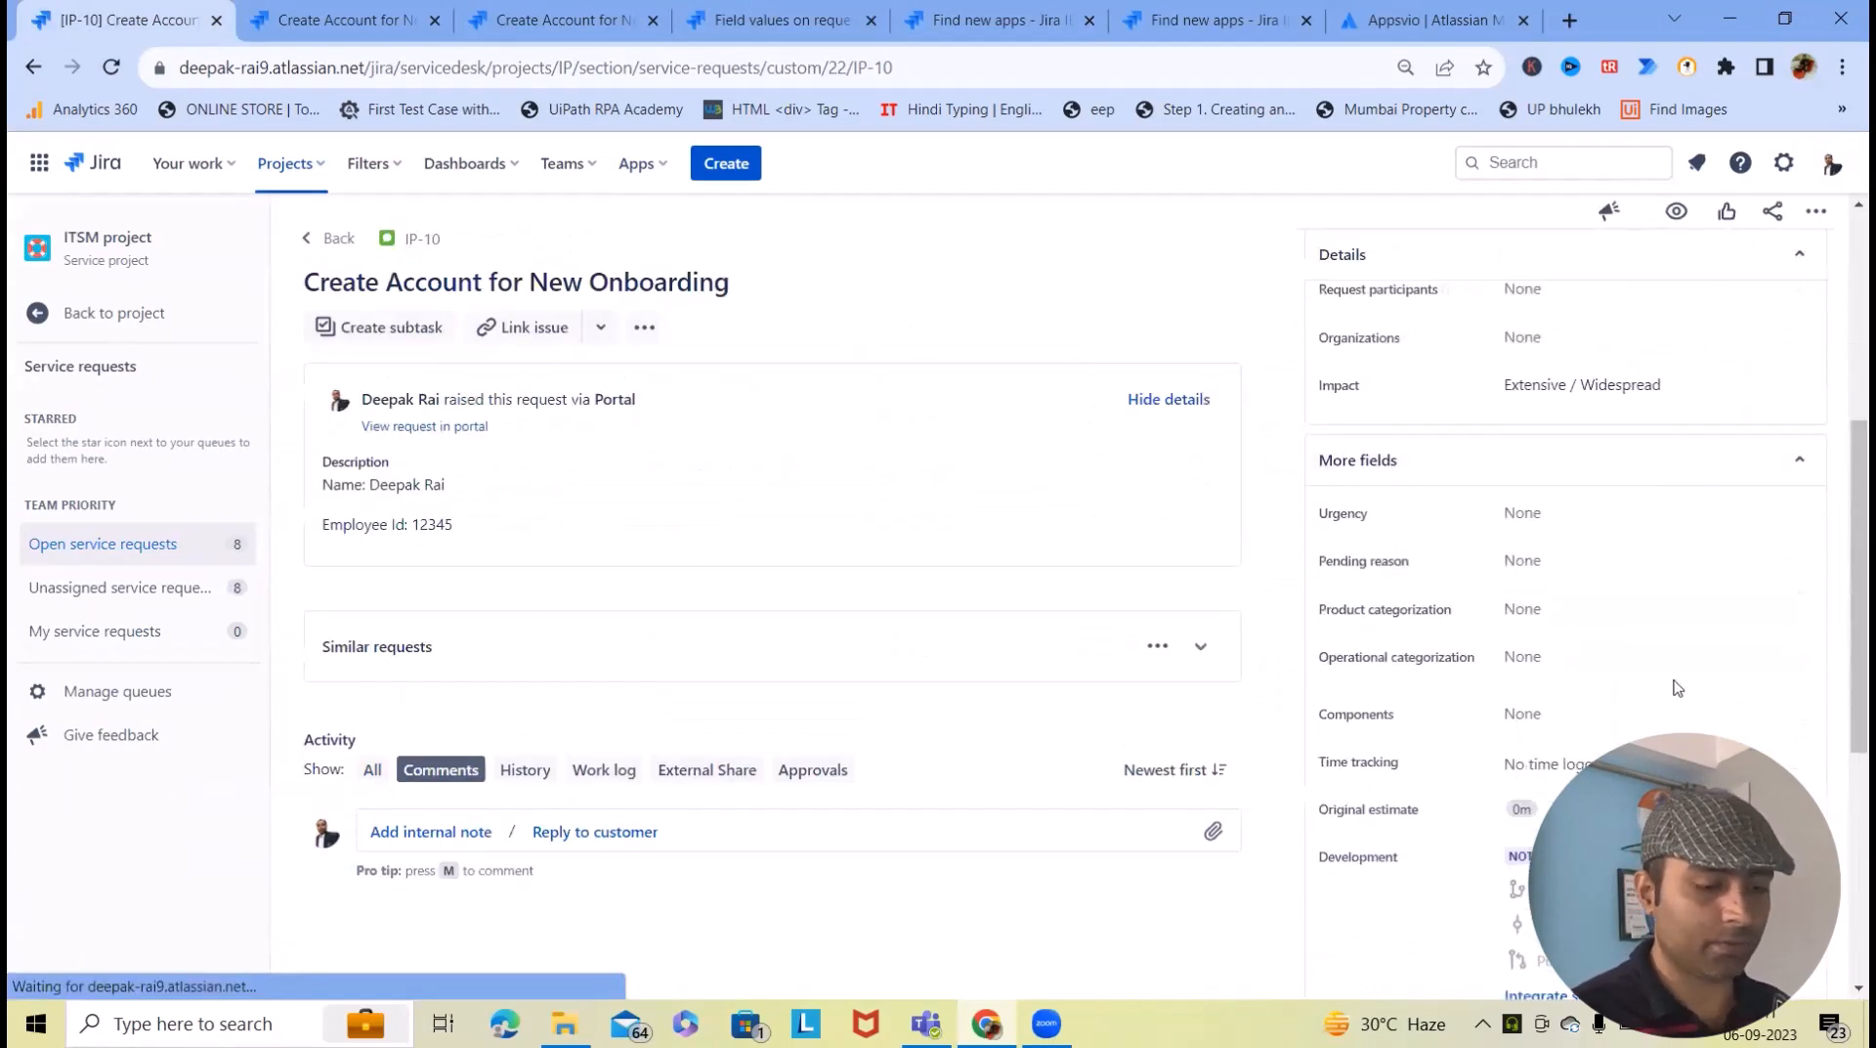
{"action": "scroll", "coordinate": [1677, 687], "scroll_direction": "up", "scroll_amount": 2}
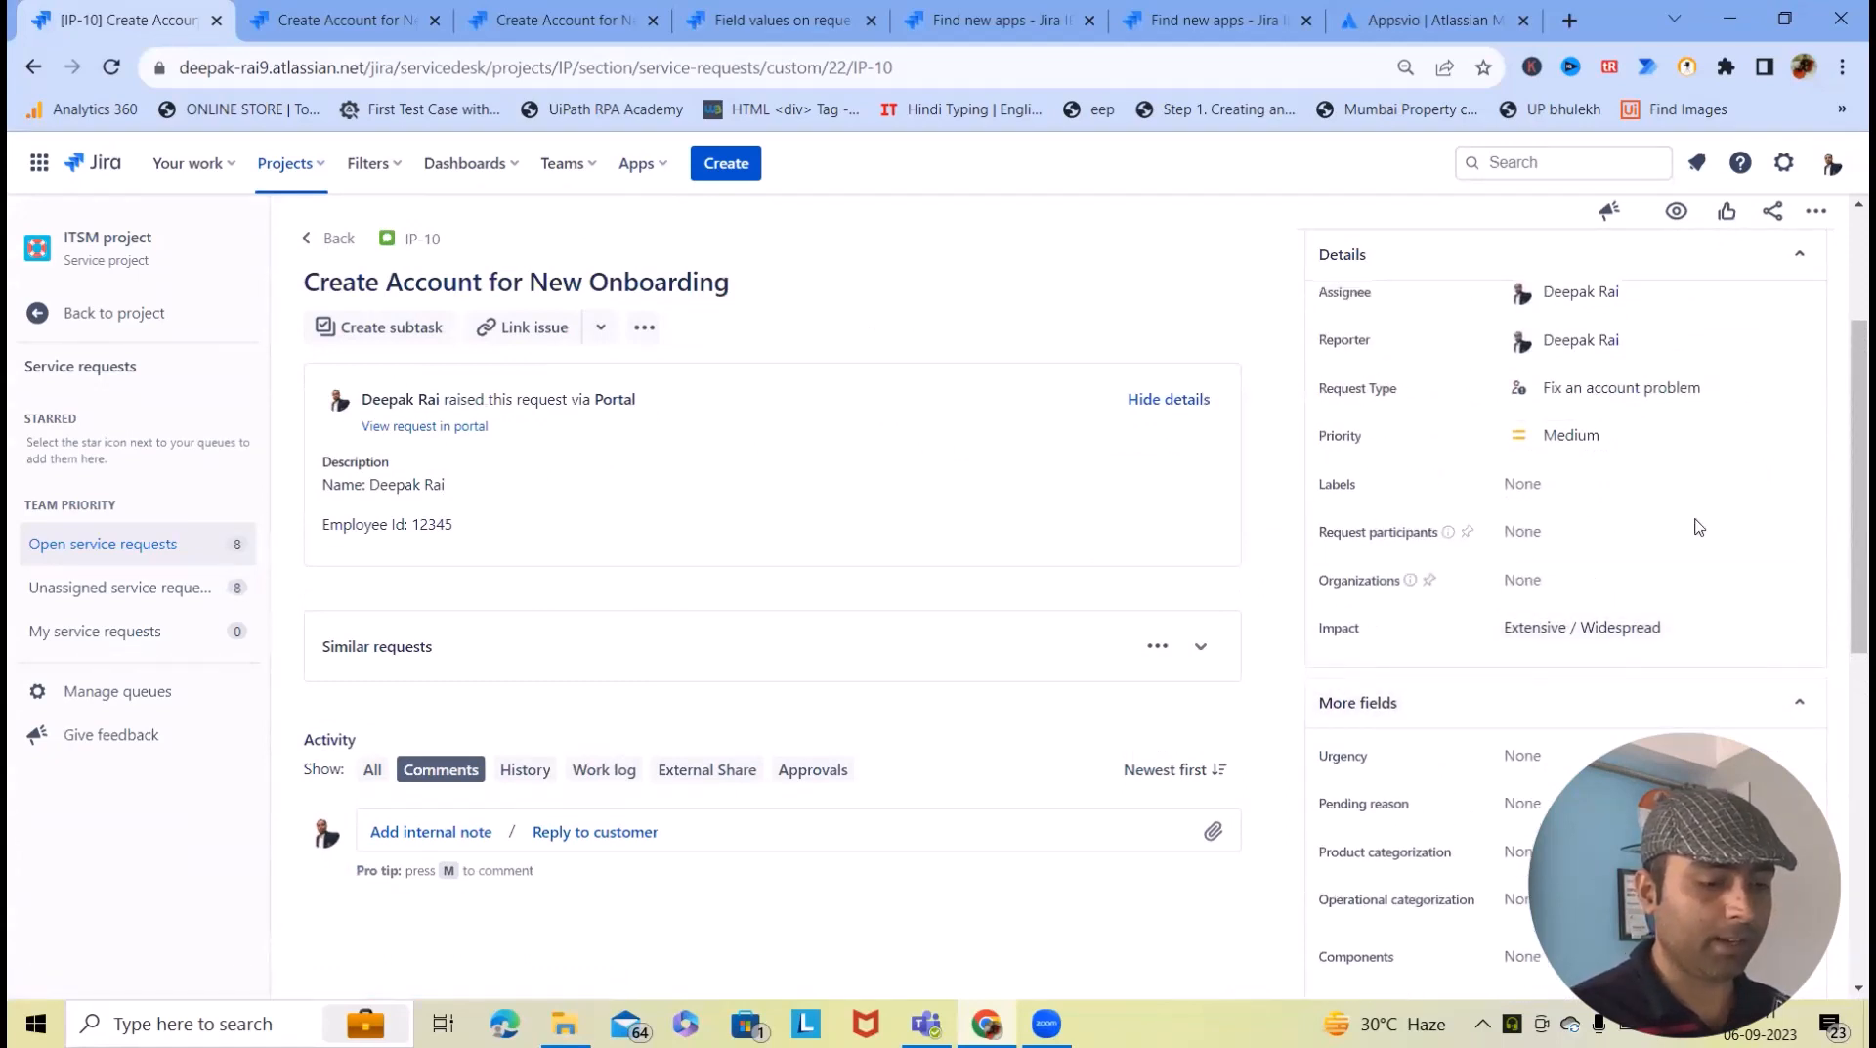
{"action": "left_click", "coordinate": [506, 11]}
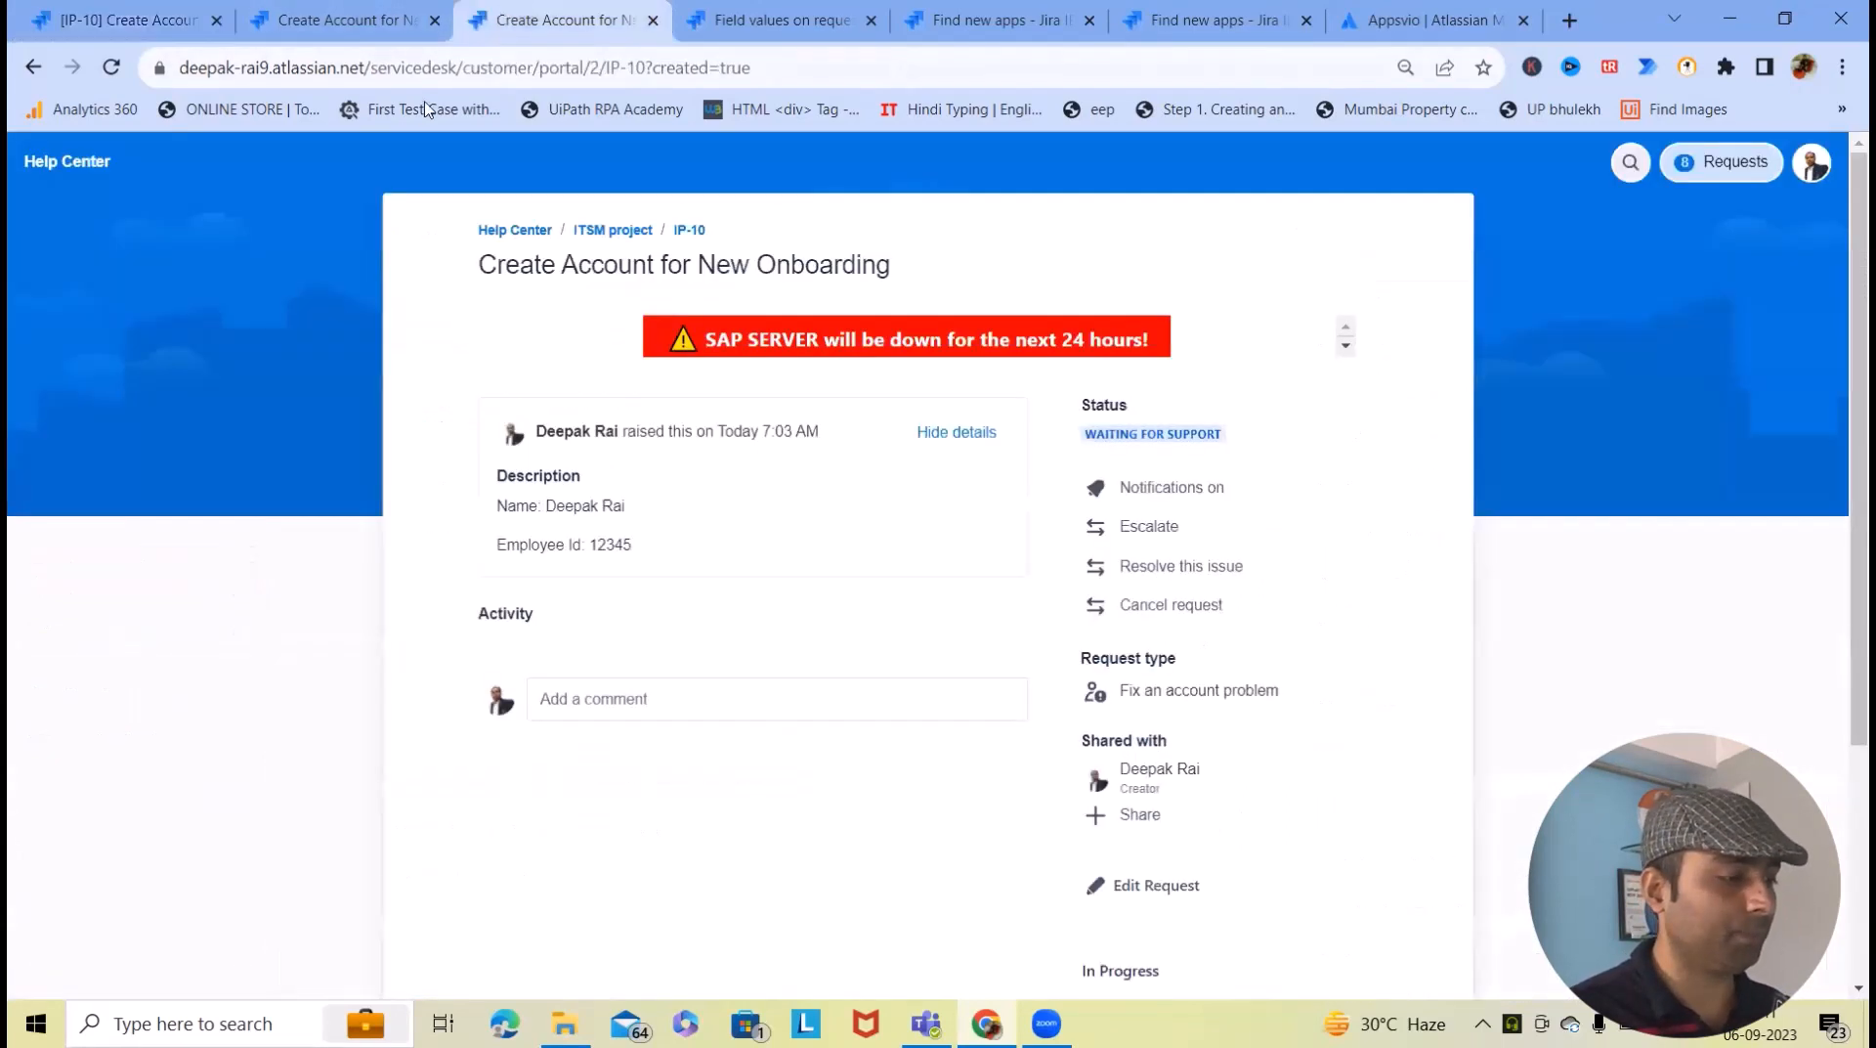
{"action": "left_click", "coordinate": [111, 68]}
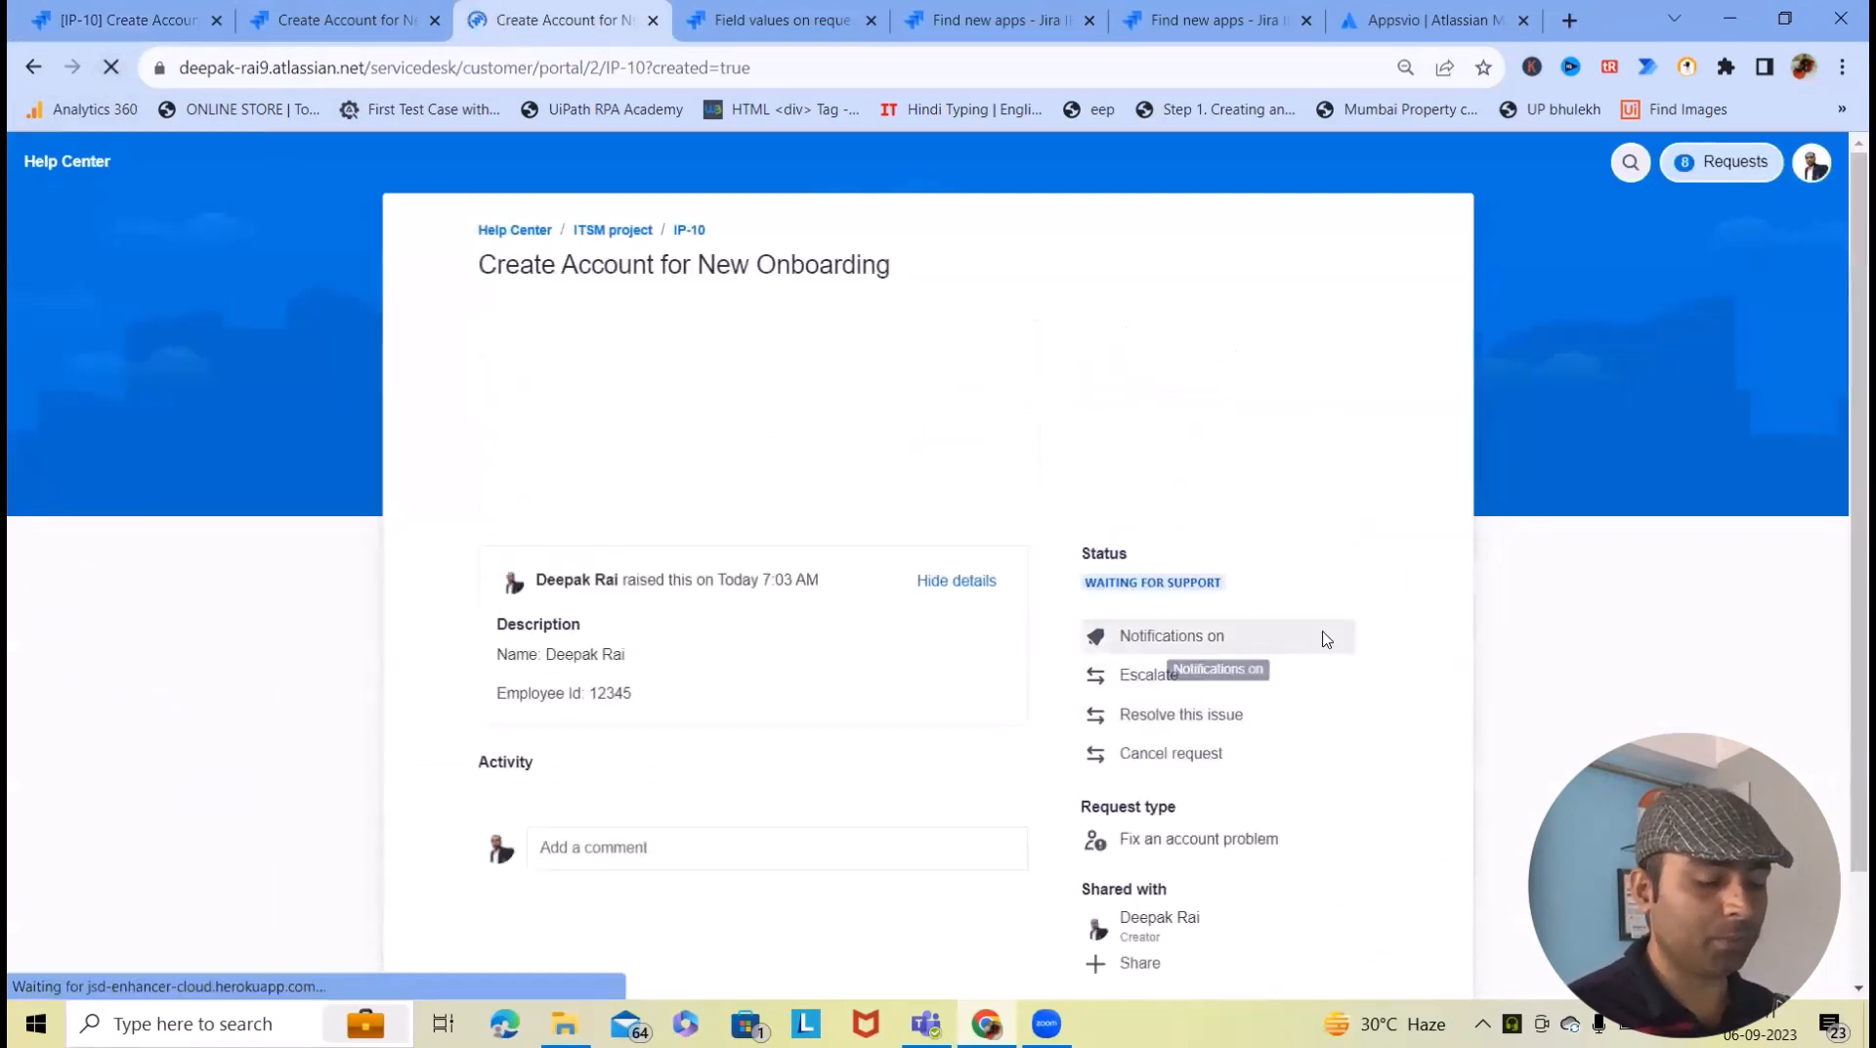
- Scroll the portal page to see the In Progress steps, Assignee and Impact Extensive / Widespread
{"action": "scroll", "coordinate": [1332, 633], "scroll_direction": "down", "scroll_amount": 6}
{"action": "scroll", "coordinate": [1170, 768], "scroll_direction": "down", "scroll_amount": 1}
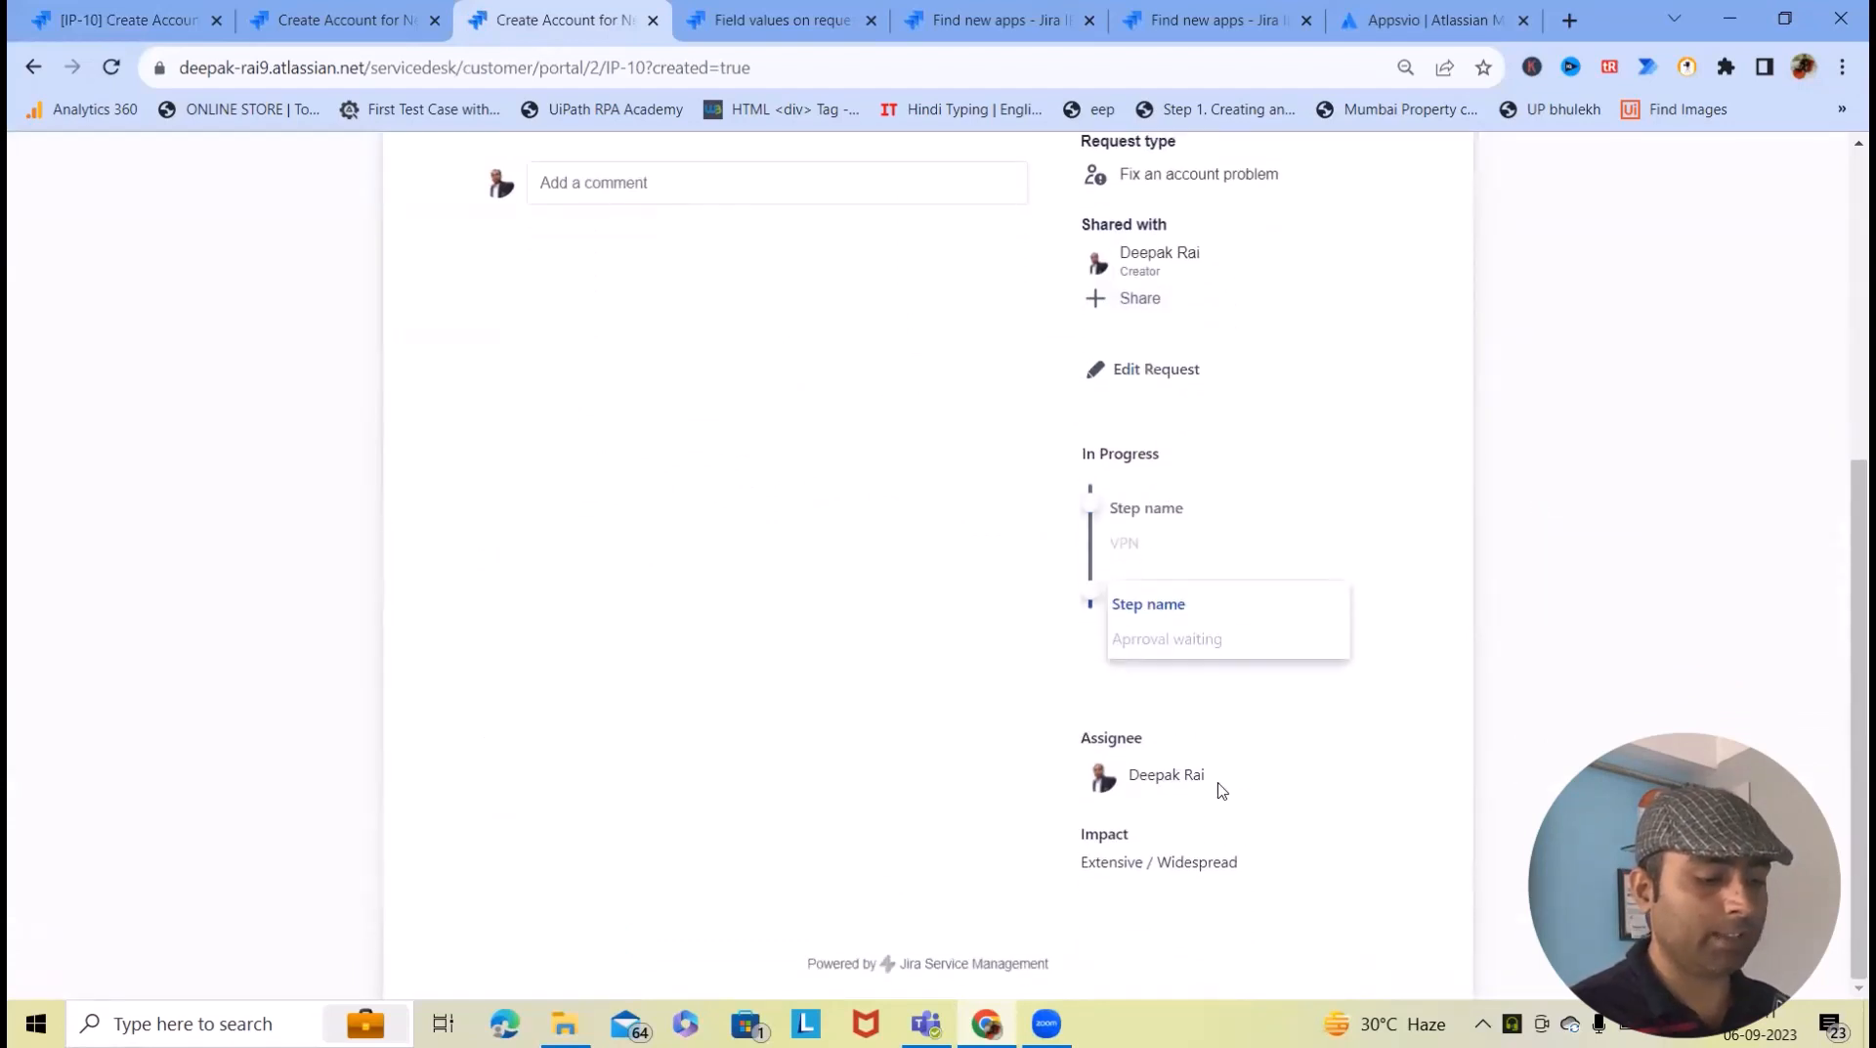